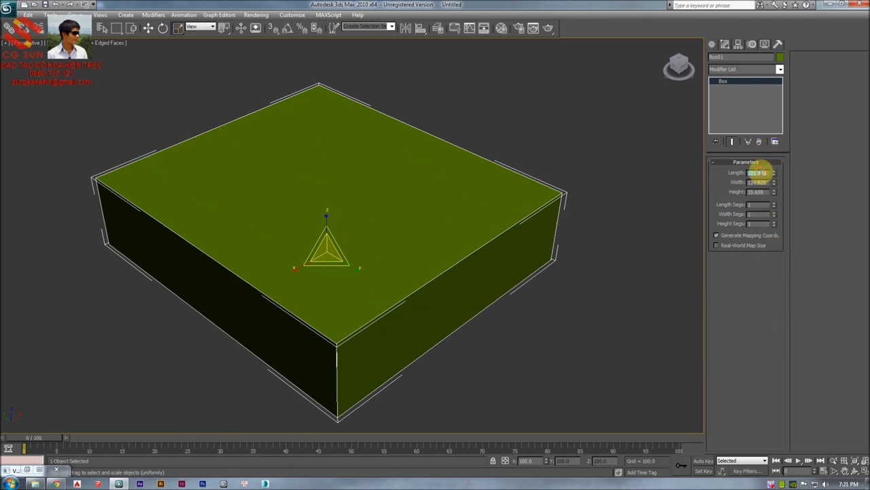
Set the box's length to 5000, width to 4000 and height to 3200, and view the whole box in perspective
key("t")
key("z")
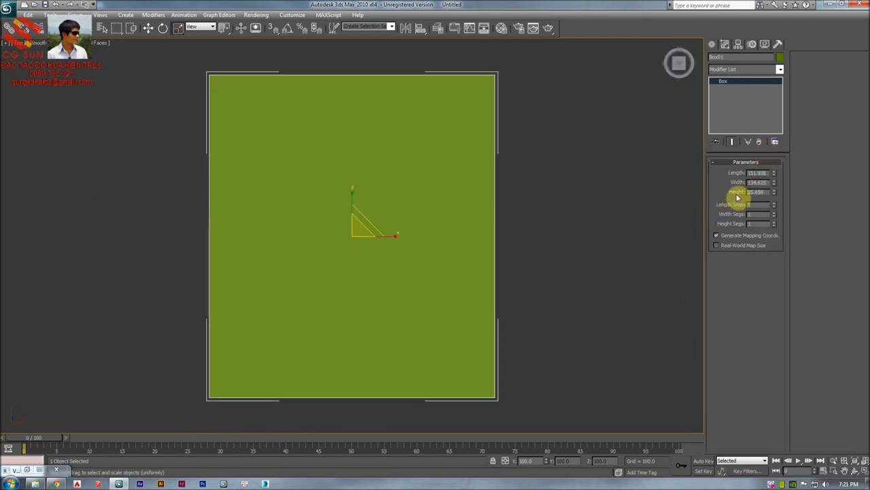
left_click_drag(774, 175, 770, 160)
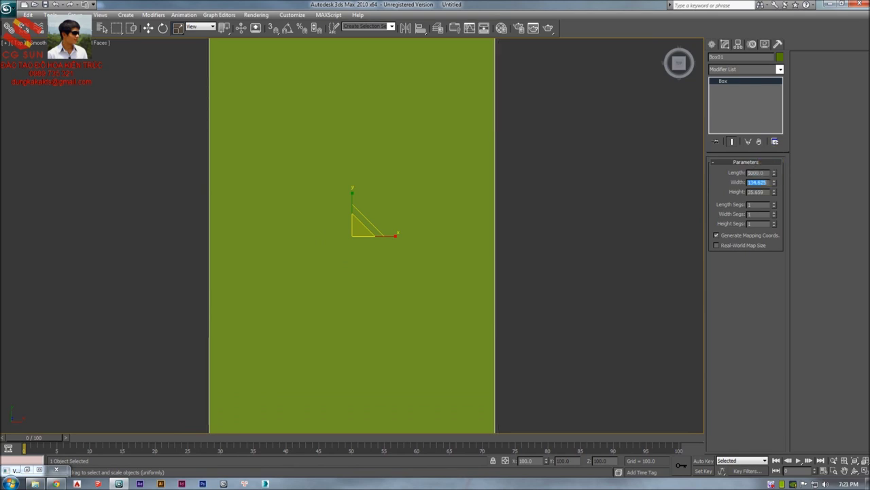
type("4000")
key("Tab")
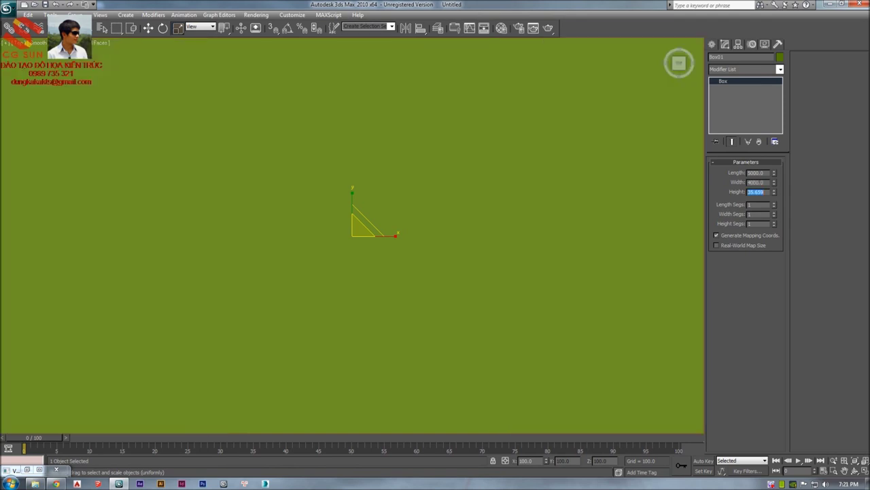
type("3200")
key("Return")
middle_click_drag(506, 168, 497, 229)
key("p")
key("z")
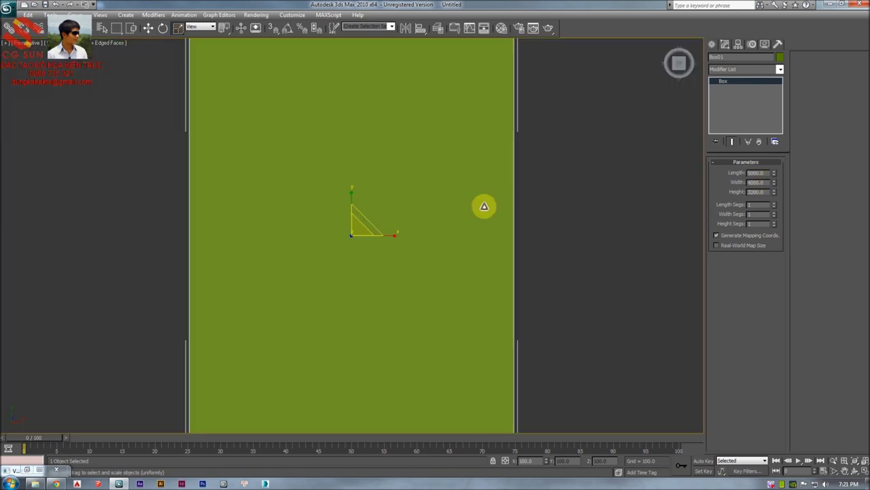
scroll(482, 208, "down", 5)
middle_click_drag(416, 235, 434, 173, "alt")
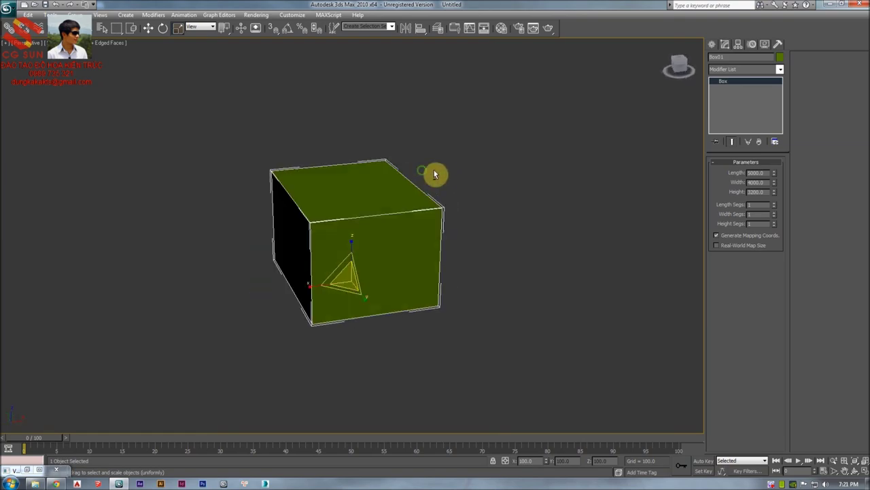
Convert the box to an Editable Poly
key("alt+Tab")
key("alt+Tab")
key("r")
mouse_move(340, 292)
middle_mouse_down("alt")
mouse_move(379, 260)
mouse_move(360, 247)
middle_mouse_up("alt")
key("F3")
key("F3")
key("F3")
right_click(359, 248)
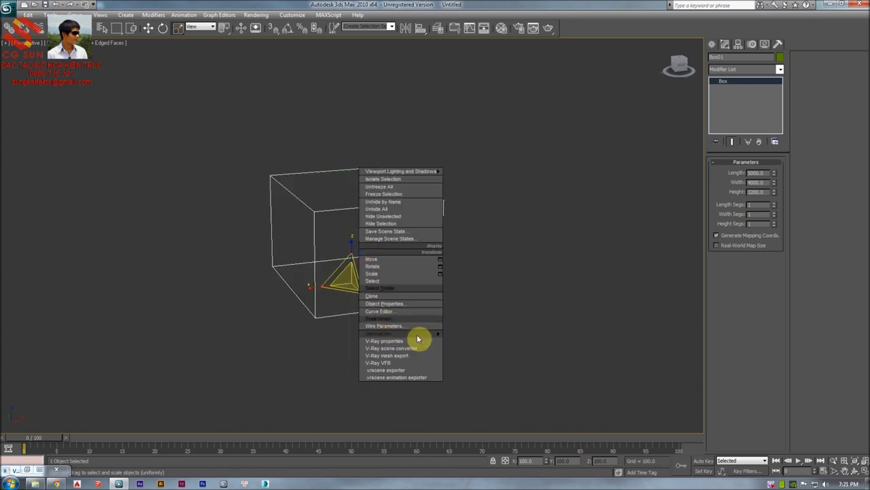
mouse_move(440, 337)
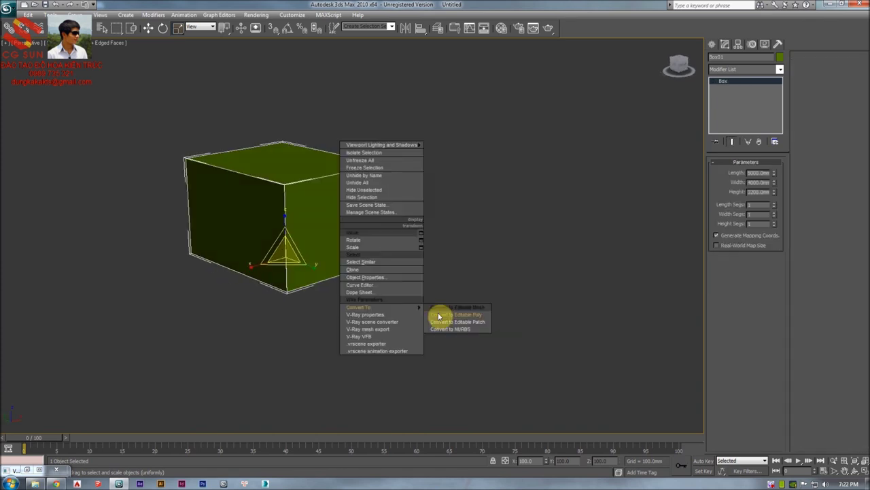
left_click(443, 318)
Check the scene's unit settings in Units Setup without changing them
left_click(292, 14)
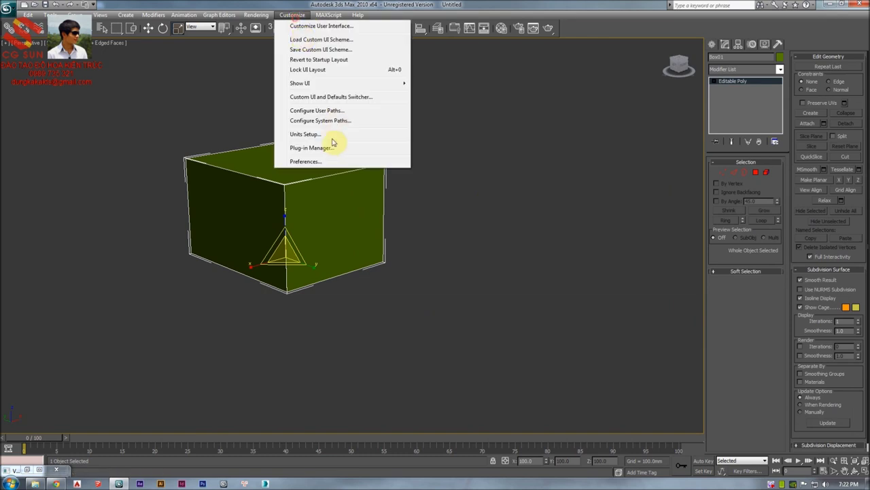
left_click(334, 142)
left_click(459, 172)
key("Escape")
key("Escape")
Select all six polygons of the box at polygon level and flip their normals inward
middle_click_drag(450, 199, 381, 205, "alt")
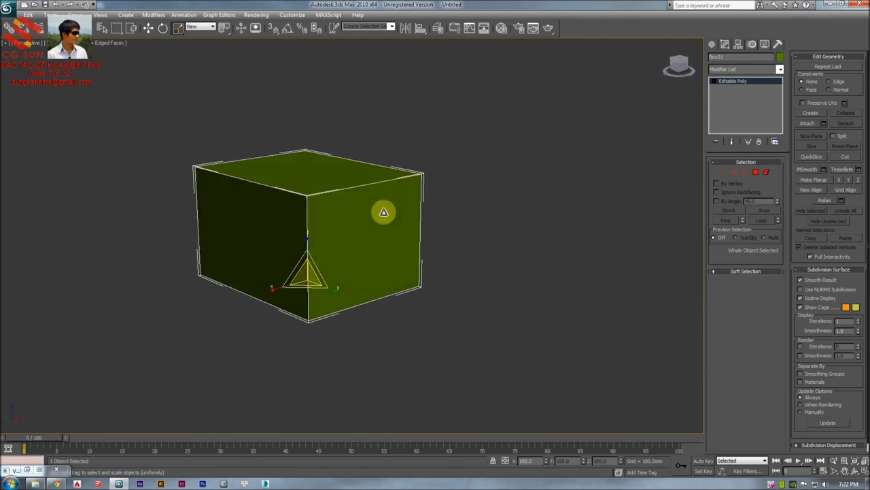
scroll(383, 200, "up", 3)
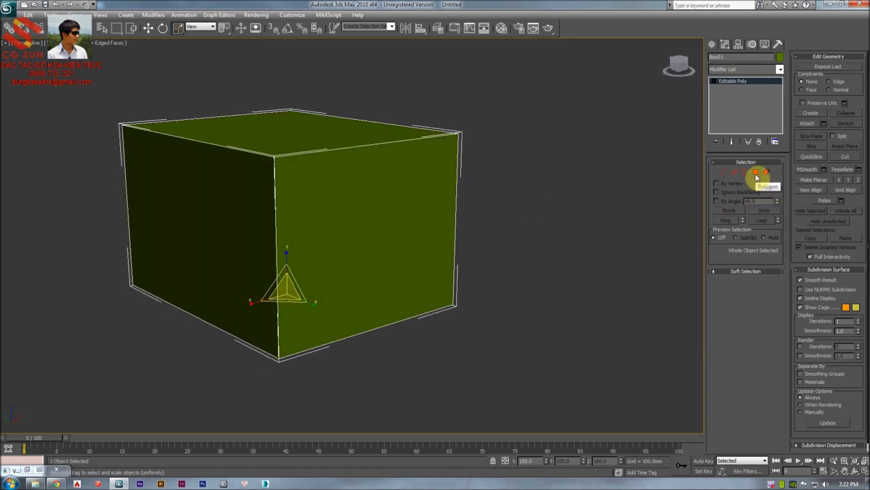
left_click(756, 176)
middle_click_drag(524, 169, 497, 165, "alt")
left_click_drag(534, 47, 28, 434)
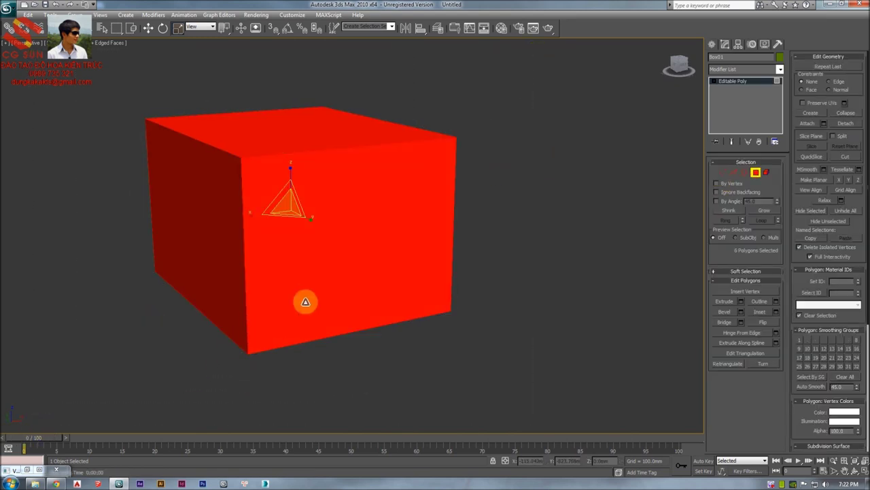
key("F3")
mouse_move(306, 292)
middle_mouse_down("alt")
mouse_move(289, 291)
mouse_move(312, 283)
middle_mouse_up("alt")
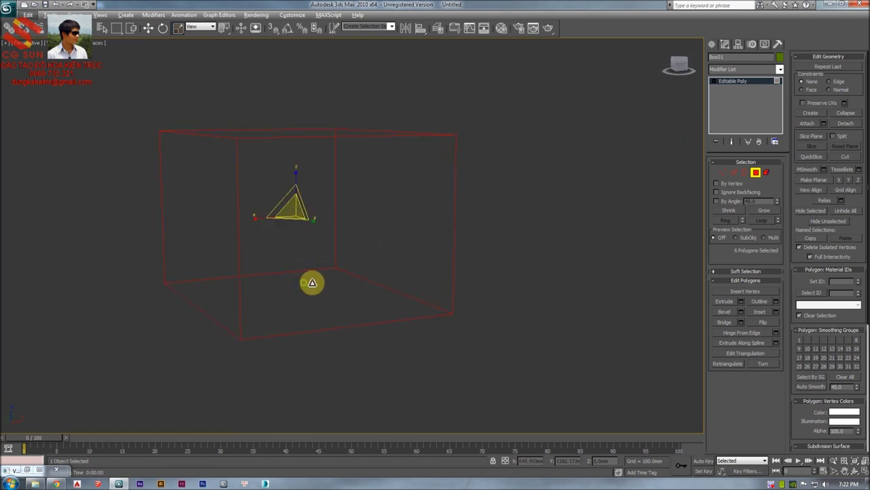
key("ctrl+d")
key("ctrl+s")
key("Escape")
key("ctrl+a")
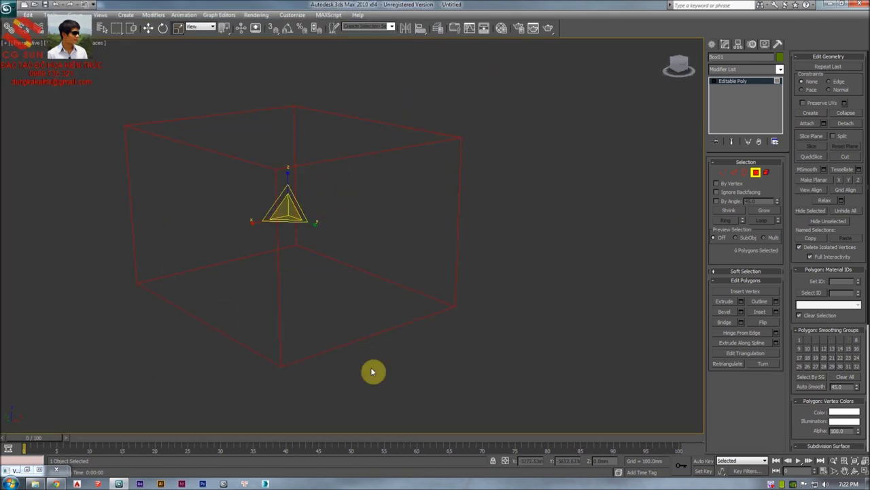
key("F3")
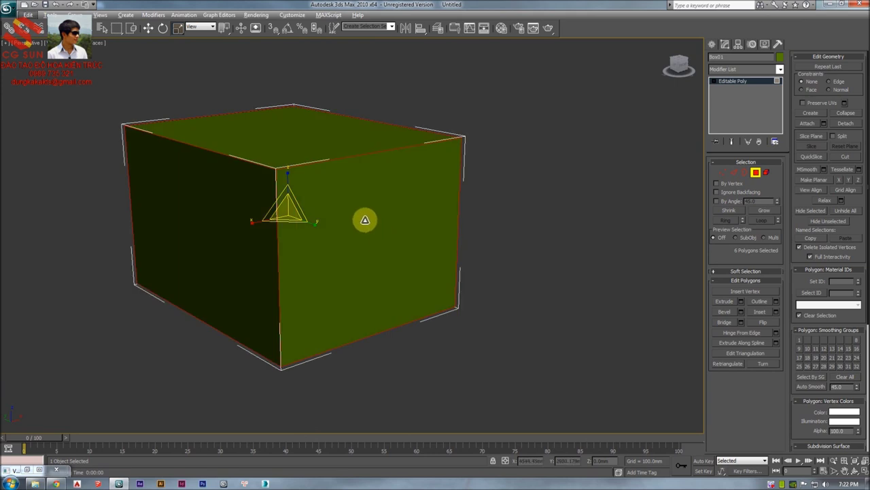
key("F2")
key("F2")
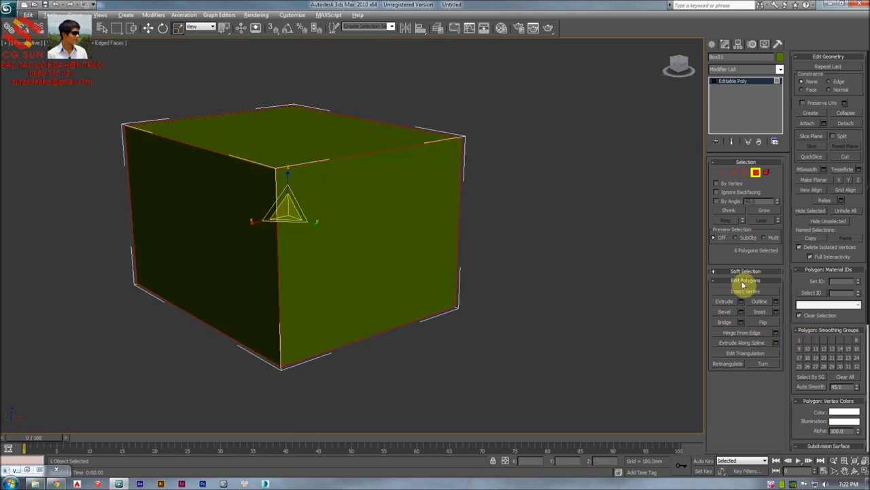
left_click(762, 322)
left_click(585, 287)
Examine the flipped box from several angles and distances, in both shaded and wireframe display
middle_click_drag(381, 234, 334, 183, "alt")
middle_click_drag(425, 276, 436, 243, "alt")
scroll(406, 241, "up", 3)
left_click(403, 238)
scroll(403, 238, "down", 3)
left_click(540, 240)
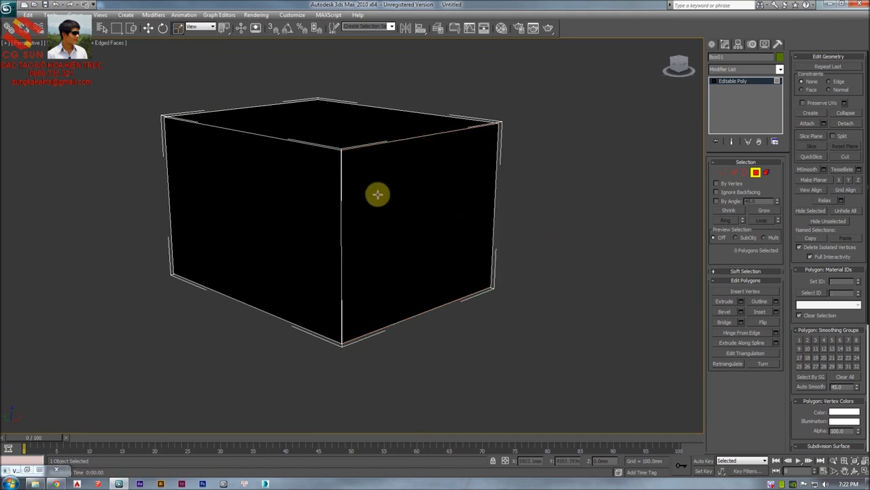
key("F3")
key("F3")
middle_click_drag(392, 185, 346, 185, "alt")
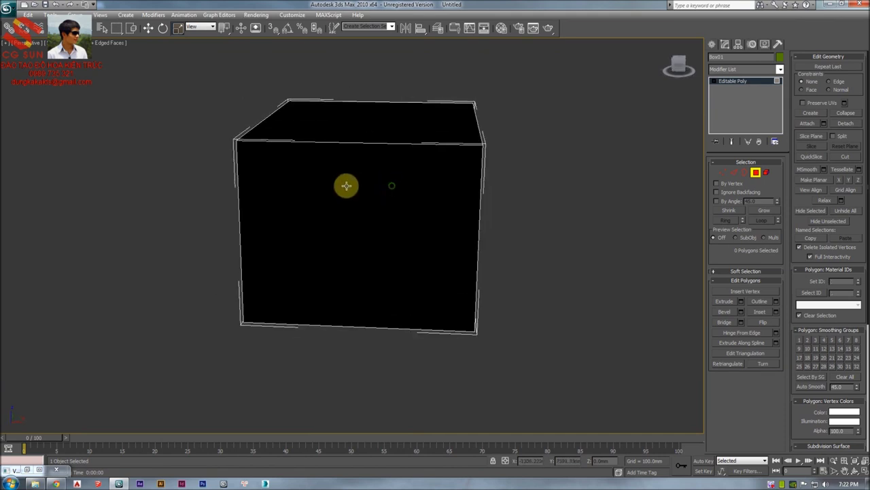
scroll(356, 187, "up", 5)
scroll(368, 189, "down", 6)
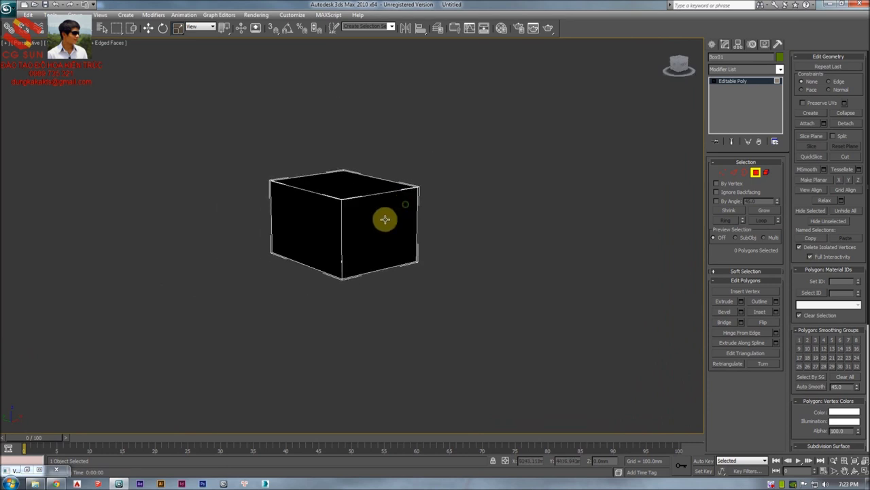
middle_click_drag(385, 219, 416, 228, "alt")
Delete the polygon on one short side of the box to open the room's interior
key("t")
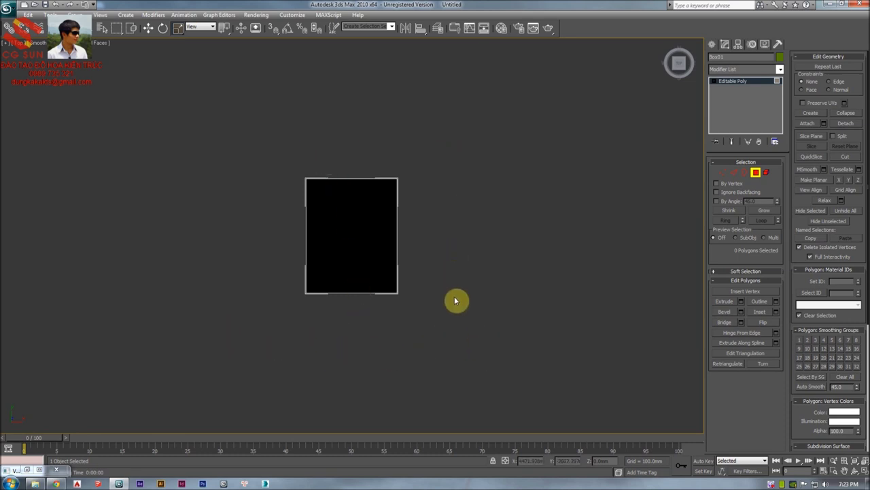
key("p")
scroll(314, 276, "down", 2)
middle_click_drag(322, 276, 321, 227, "alt")
left_click(342, 233)
key("z")
middle_click_drag(354, 257, 352, 227, "alt")
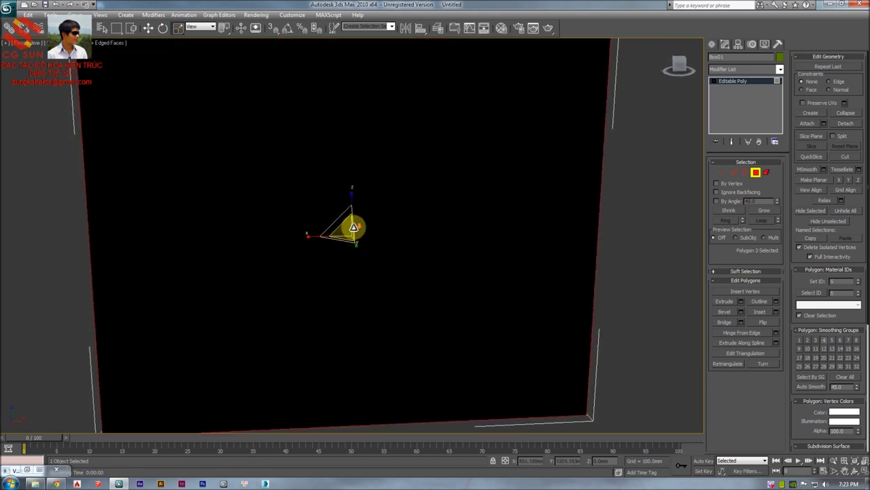
scroll(352, 227, "down", 2)
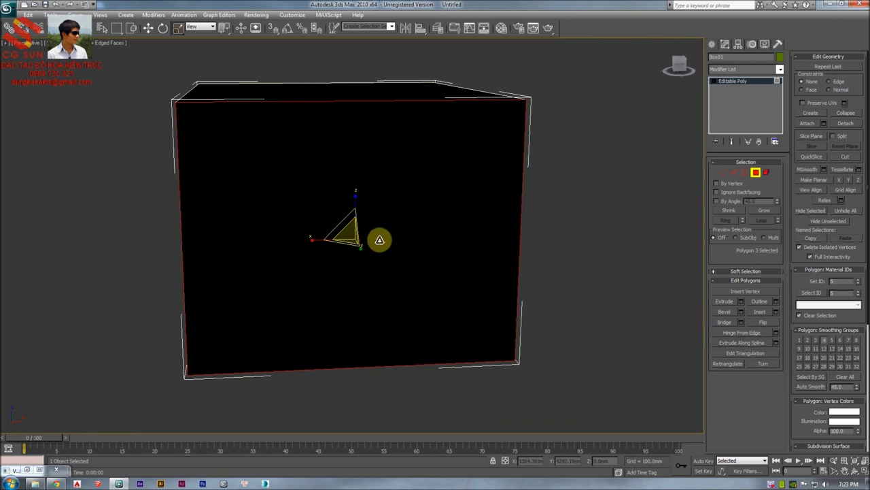
key("Delete")
Examine the living-room reference photo in the browser and compare it with the opened box in 3ds Max
middle_click_drag(357, 247, 389, 256, "alt")
key("alt+Tab")
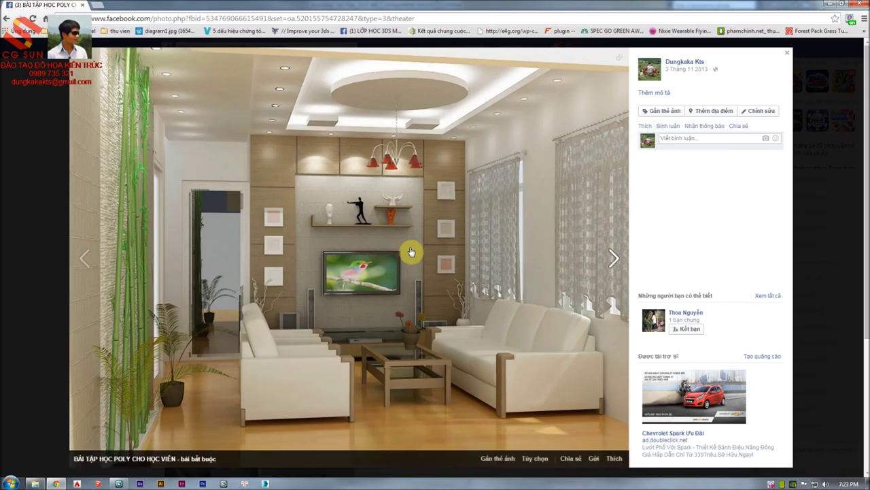
key("alt+Tab")
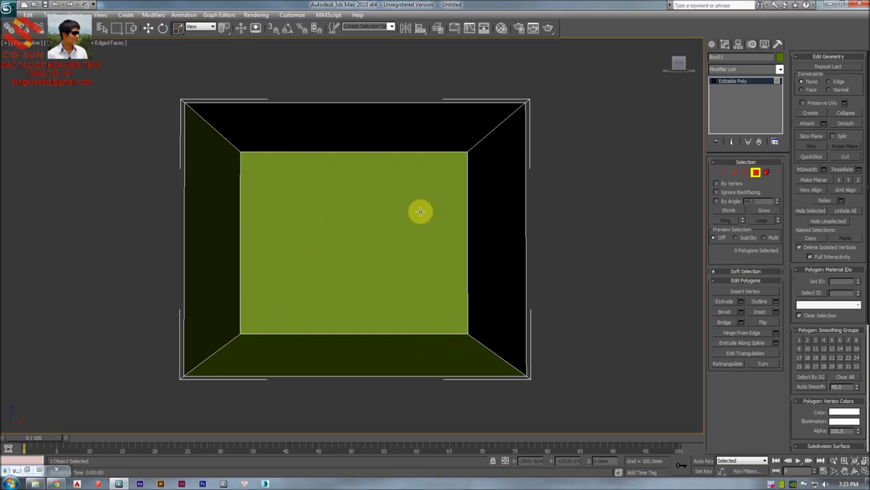
middle_click_drag(471, 244, 458, 191, "alt")
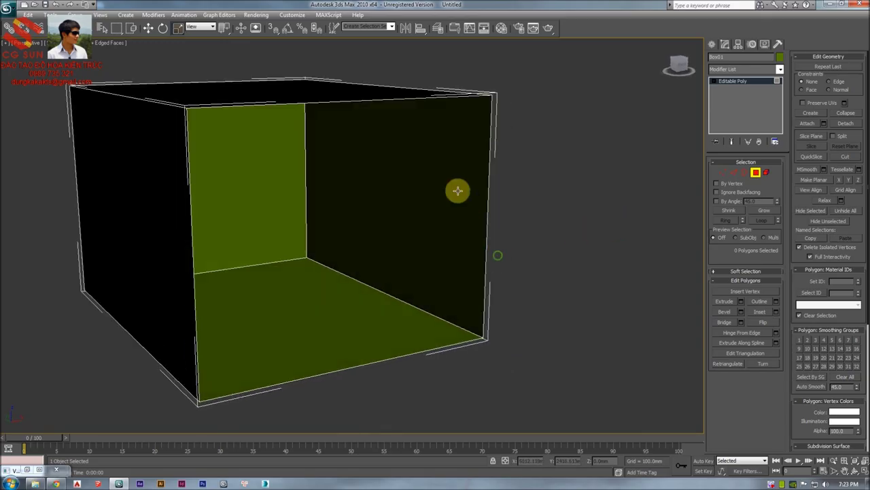
middle_click_drag(591, 270, 647, 174, "alt")
scroll(651, 203, "down", 3)
middle_click_drag(638, 204, 647, 220)
left_click(644, 217)
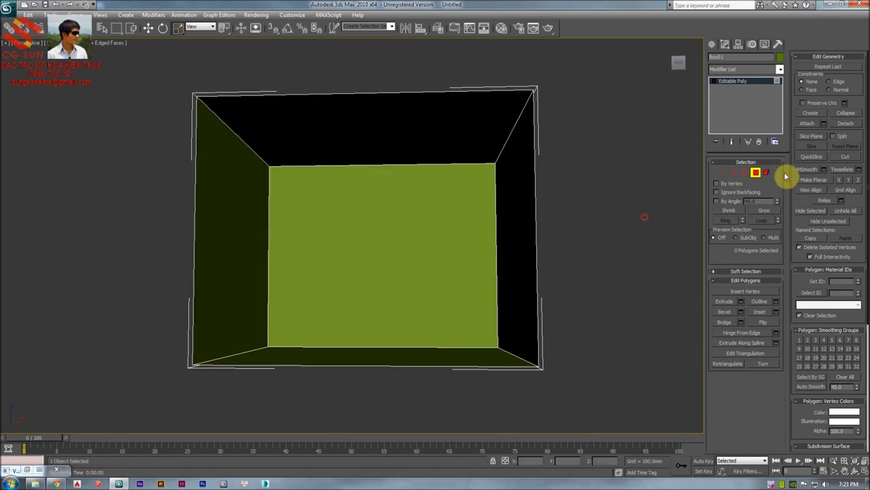
Select the top and bottom edges of the room's back wall at edge level, working in wireframe display
left_click(734, 174)
middle_click_drag(422, 208, 393, 132, "alt")
left_click_drag(385, 103, 289, 330)
middle_click_drag(348, 268, 362, 291)
key("F3")
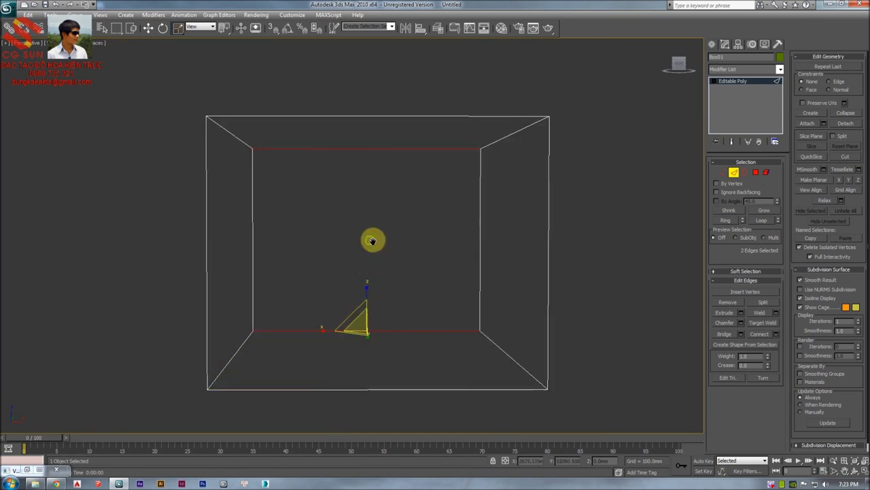
left_click(378, 238)
left_click_drag(412, 137, 326, 381)
scroll(337, 262, "up", 3)
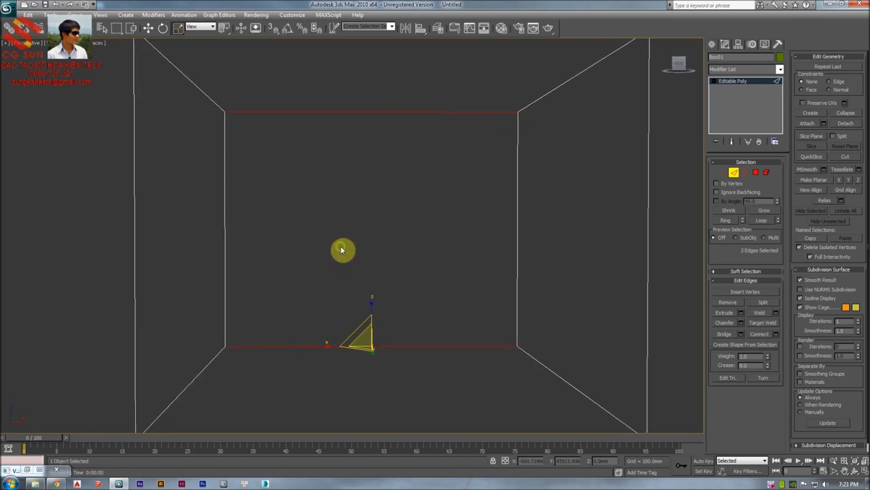
key("F3")
key("F3")
left_click_drag(381, 77, 331, 386)
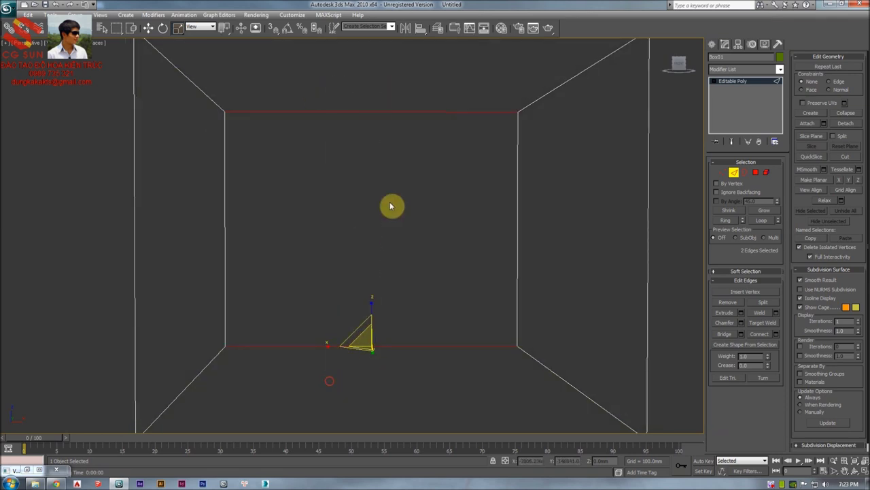
Connect the back wall's two selected edges with two vertical segments
right_click(385, 190)
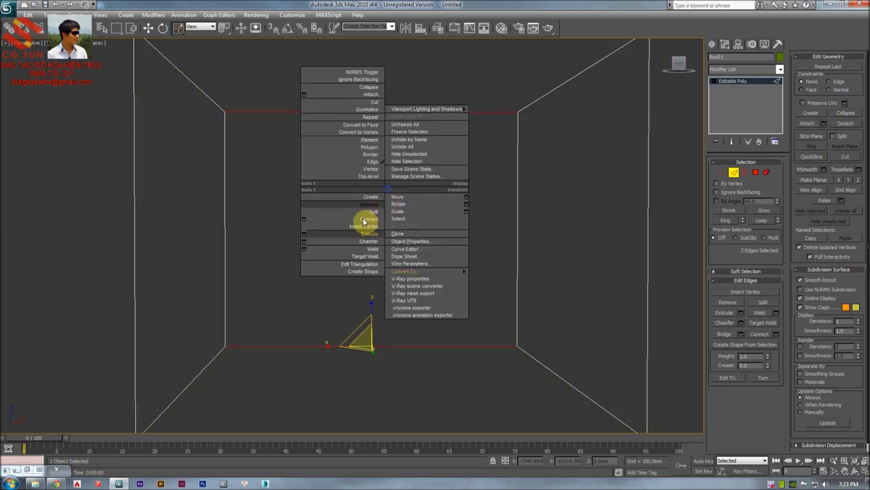
left_click(304, 220)
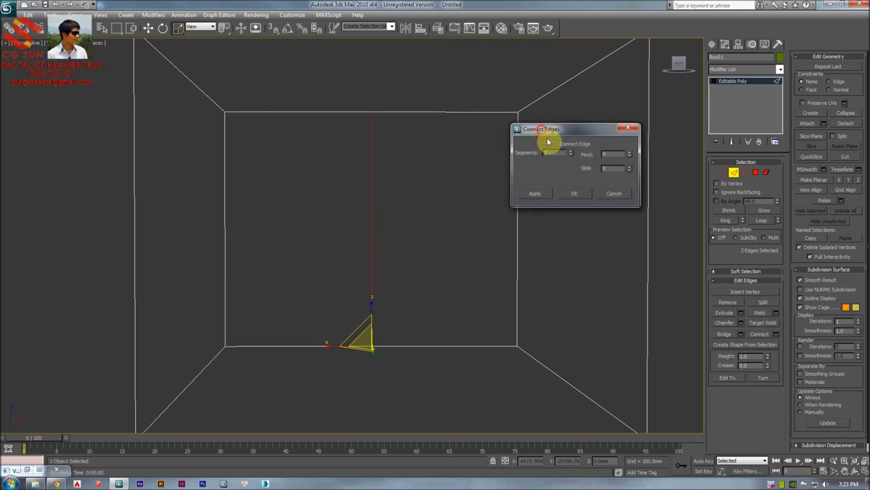
middle_click_drag(362, 181, 362, 178)
key("F3")
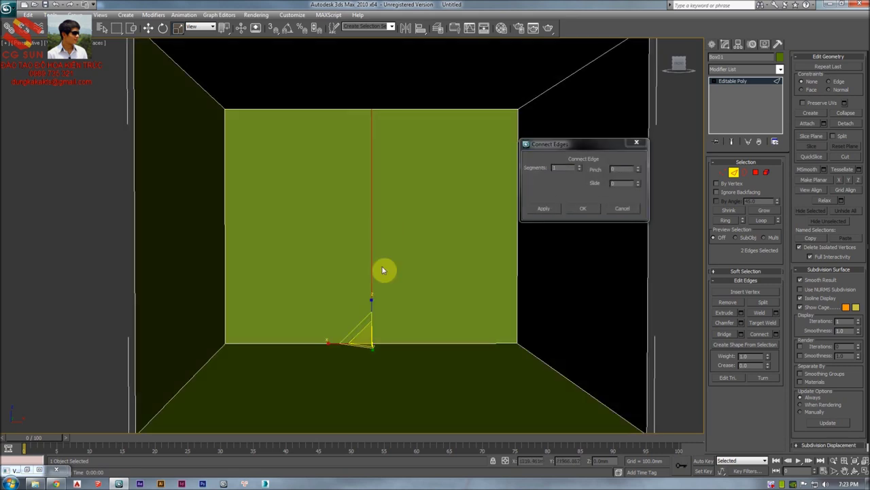
key("F3")
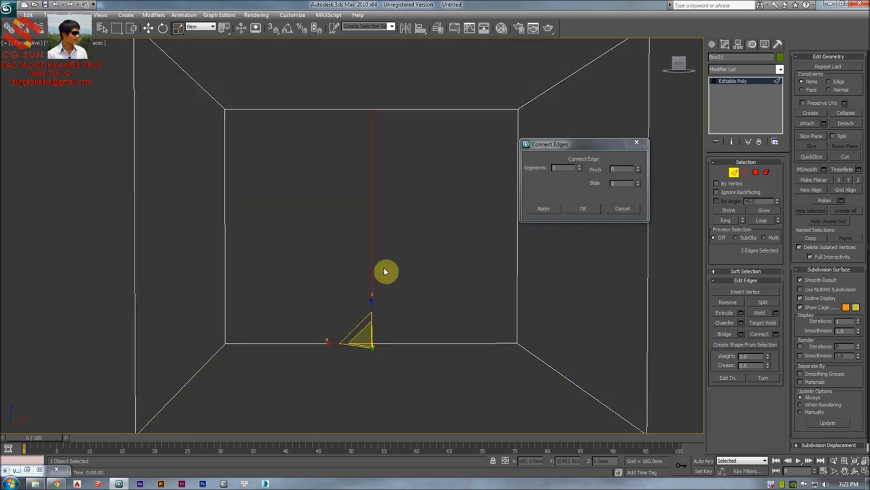
left_click(579, 166)
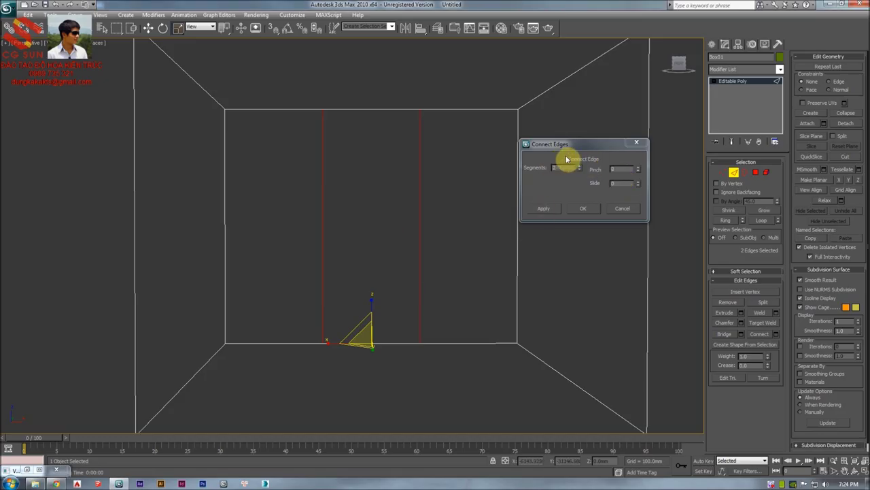
Set the two connecting segments' pinch to -25 and slide to 170, outlining the doorway's sides, and apply the connection
left_click_drag(569, 144, 583, 142)
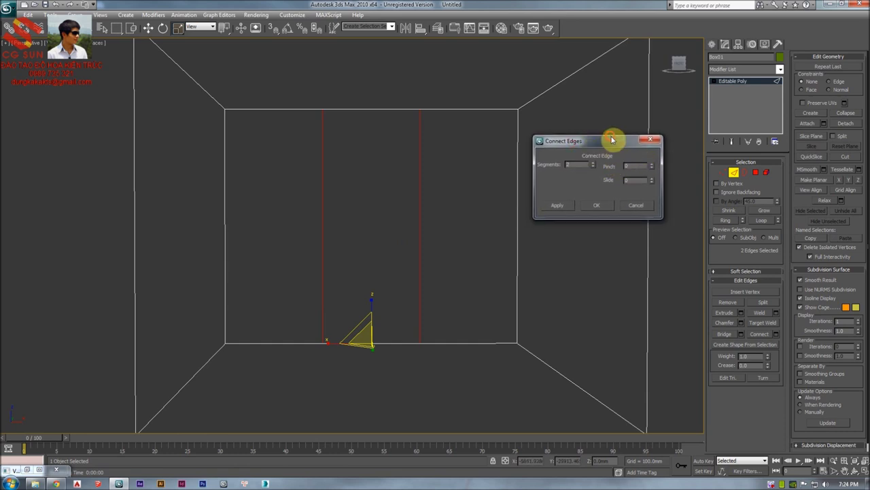
left_click_drag(614, 140, 617, 142)
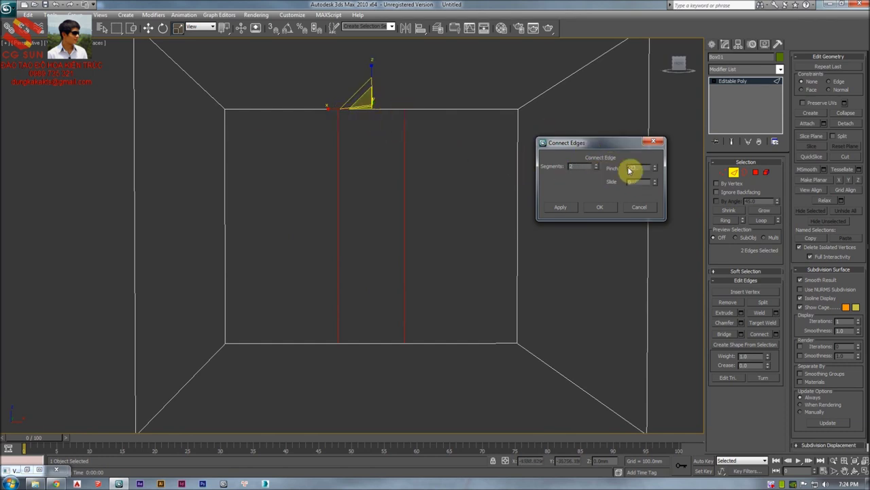
left_click(596, 170)
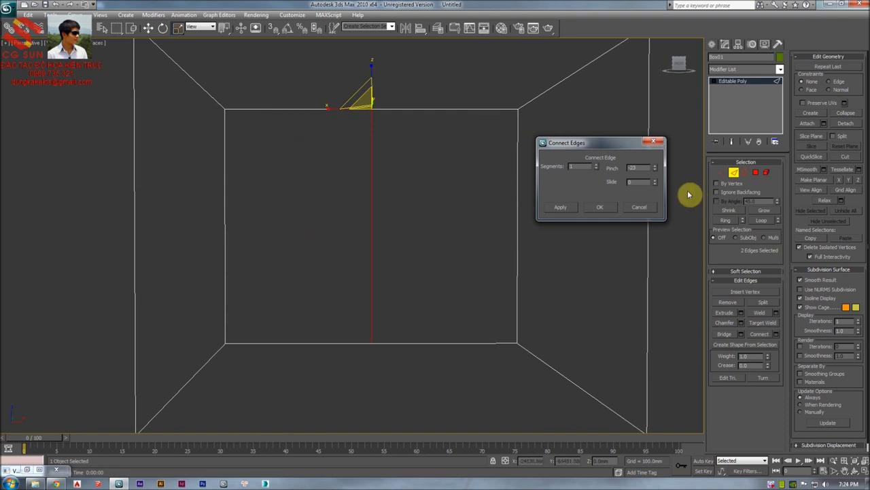
left_click(595, 166)
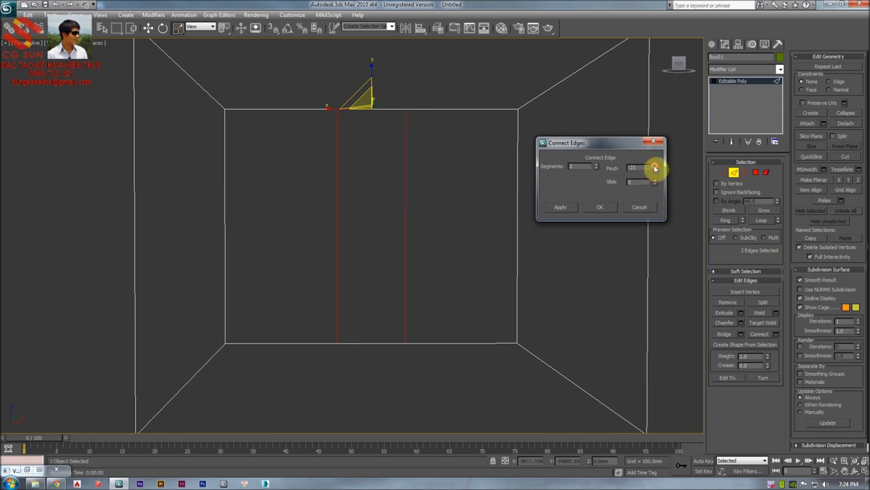
left_click_drag(655, 182, 591, 42)
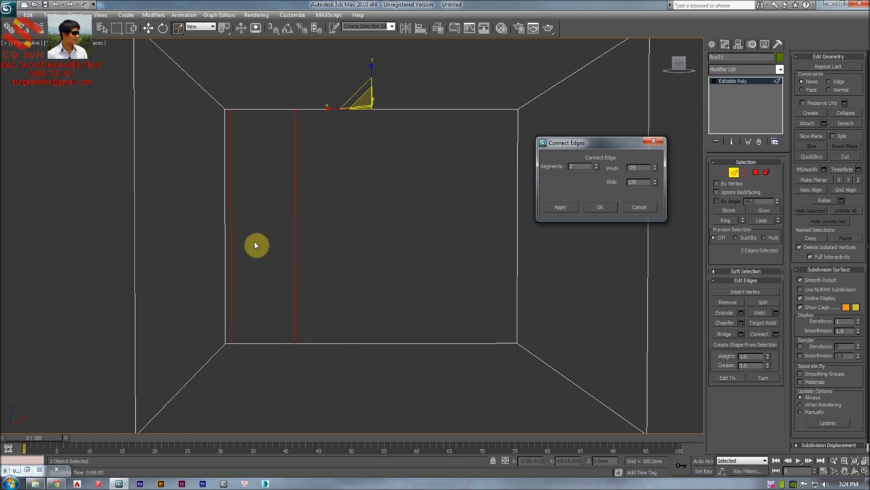
left_click(601, 208)
left_click(589, 217)
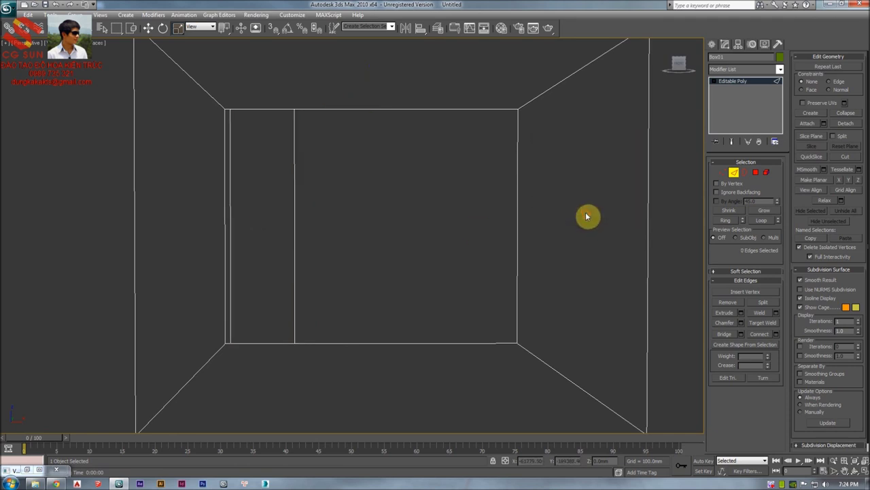
Check the doorway in the reference photo and select all six vertical edges of the room in shaded display
key("F3")
key("alt+Tab")
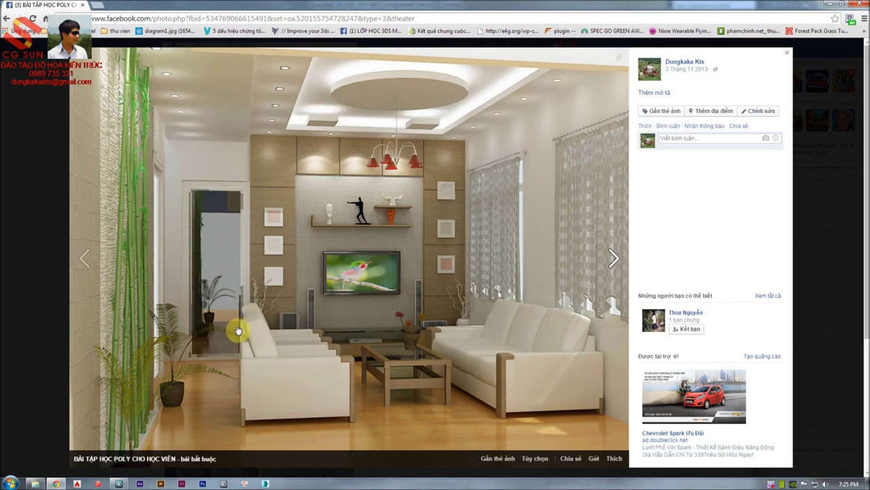
key("alt+Tab")
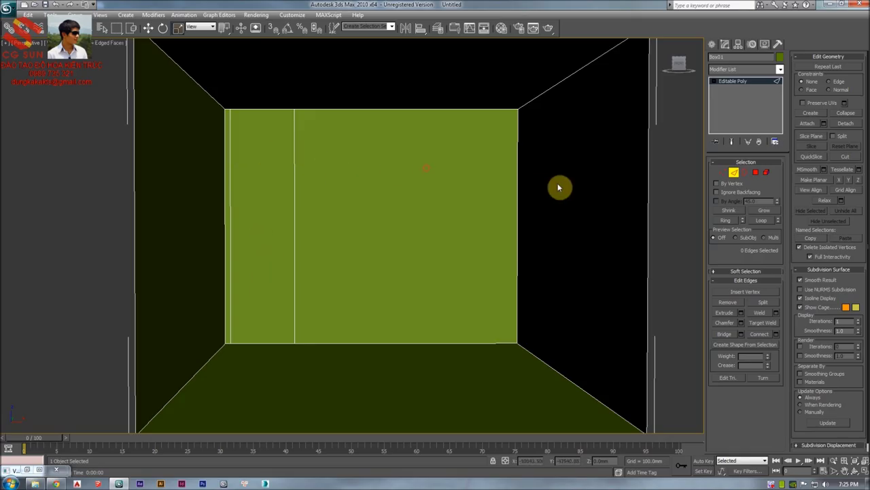
left_click_drag(680, 158, 188, 182)
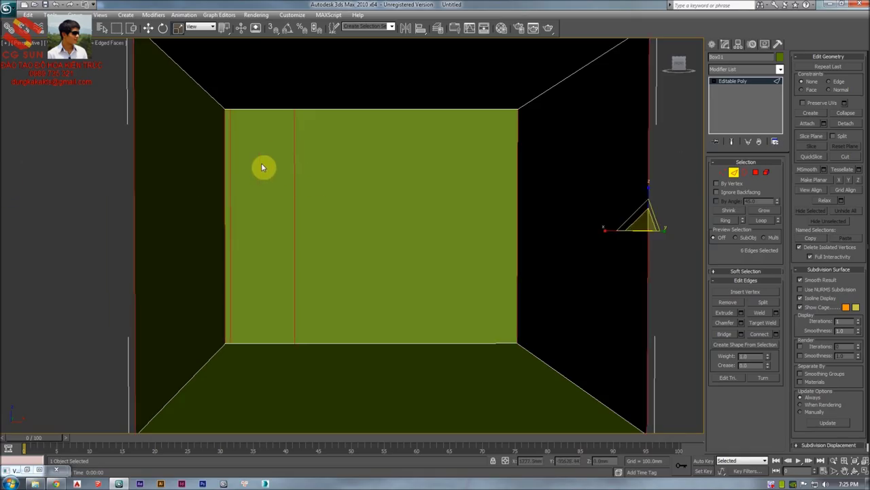
Connect the six vertical edges with one horizontal segment, using pinch 0 and slide 50, for the door's height
right_click(374, 177)
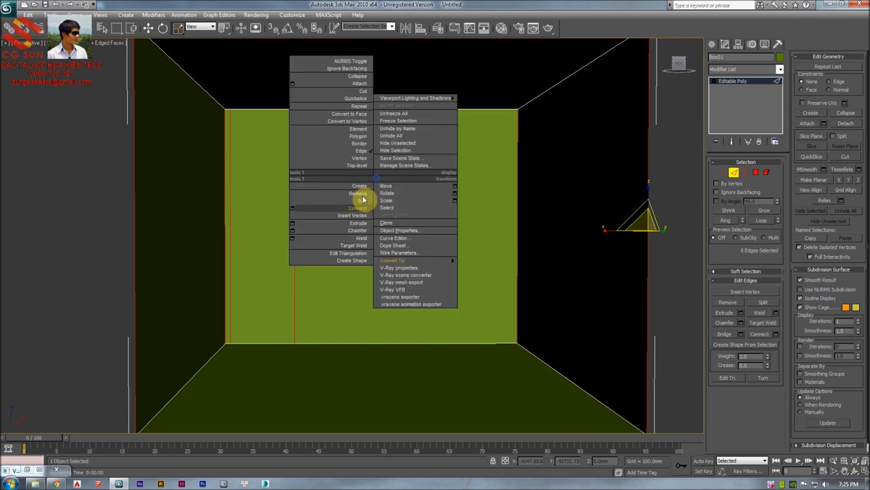
left_click(292, 208)
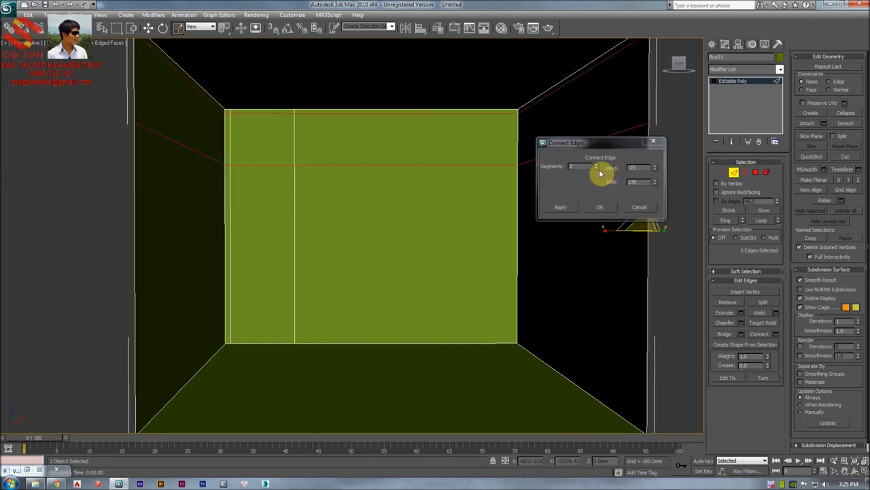
left_click_drag(639, 168, 581, 178)
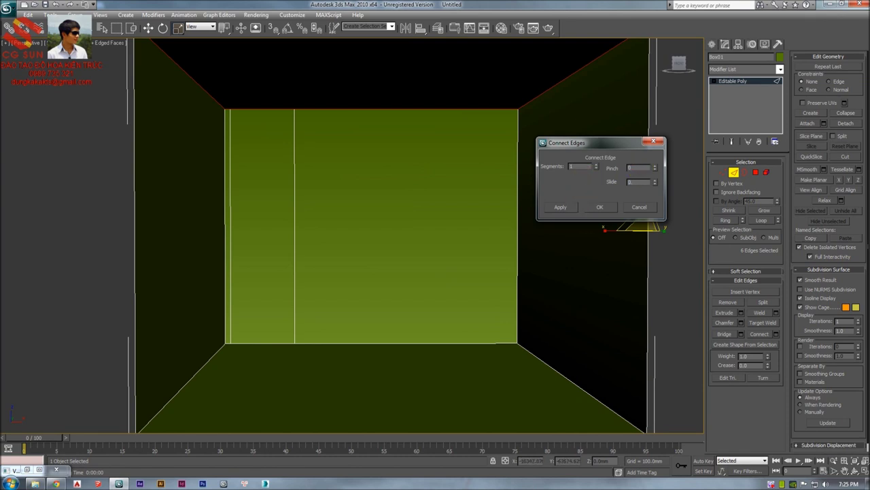
key("Tab")
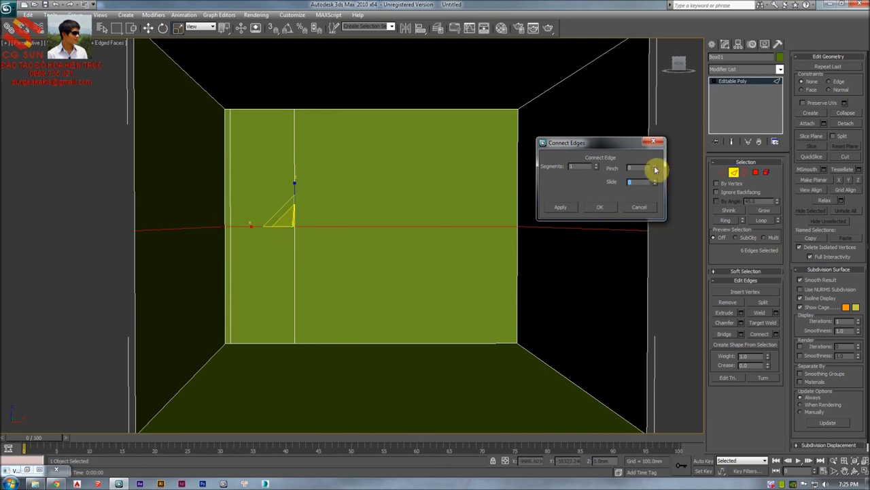
left_click_drag(655, 183, 656, 143)
right_click(657, 143)
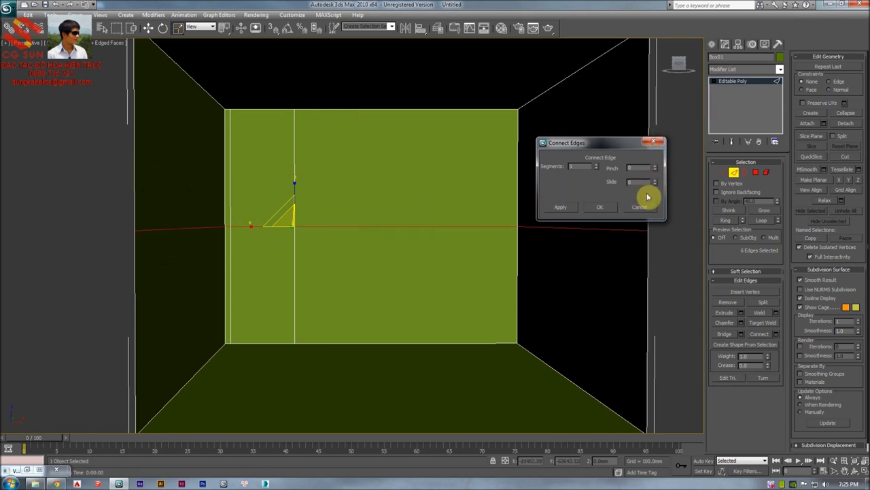
left_click_drag(654, 182, 659, 142)
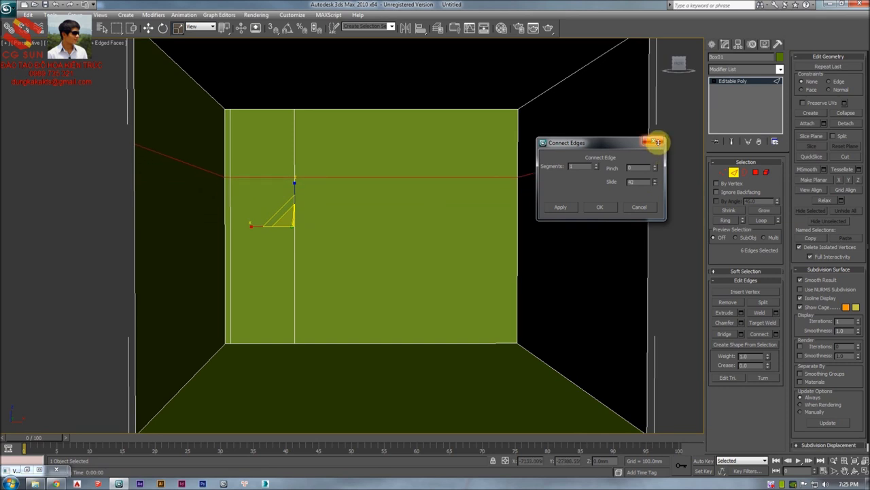
left_click_drag(658, 142, 652, 140)
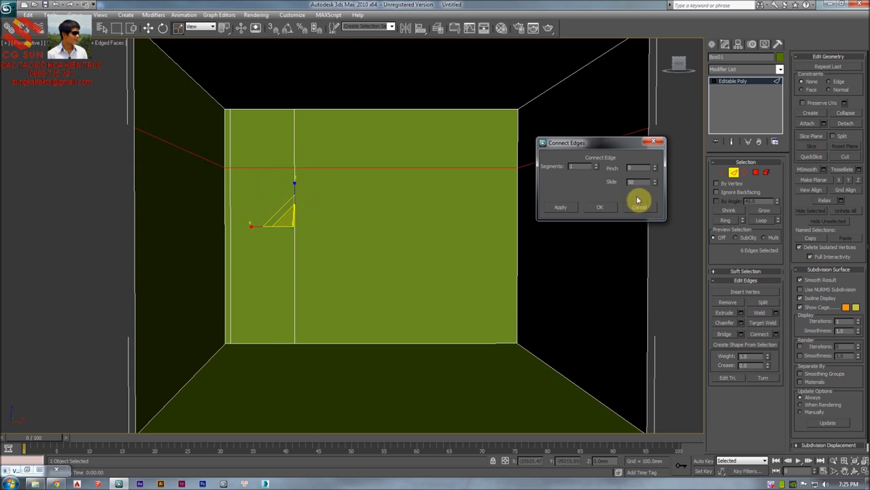
left_click(590, 208)
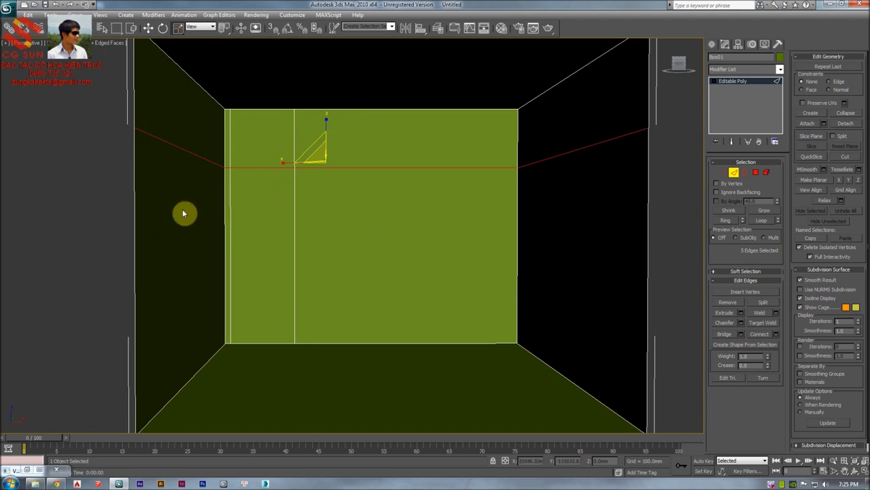
Check the reference photo again and select the tall door polygon on the back wall at polygon level
key("alt+Tab")
key("alt+Tab")
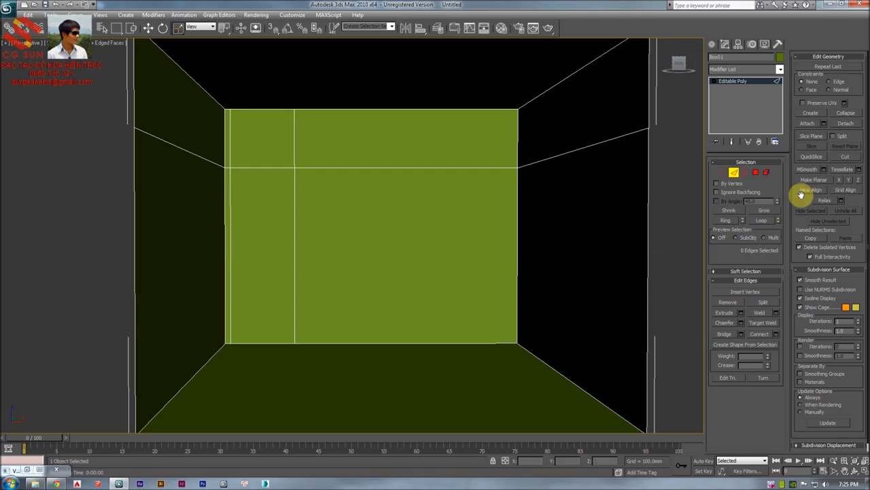
left_click(756, 173)
left_click(271, 226)
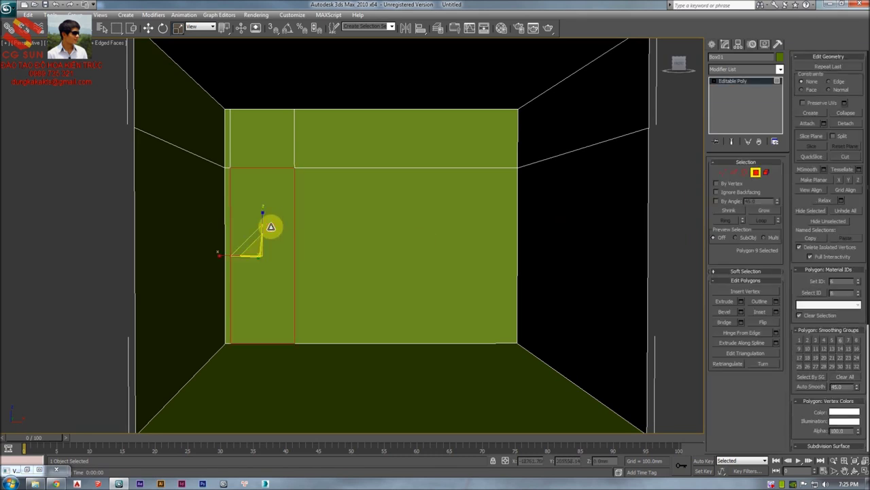
middle_click_drag(332, 193, 319, 196, "alt")
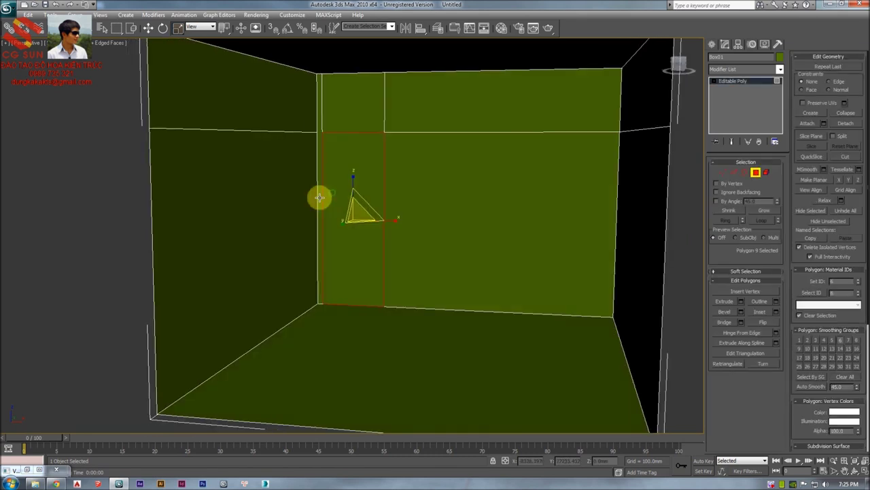
key("z")
middle_click_drag(376, 188, 384, 209, "alt")
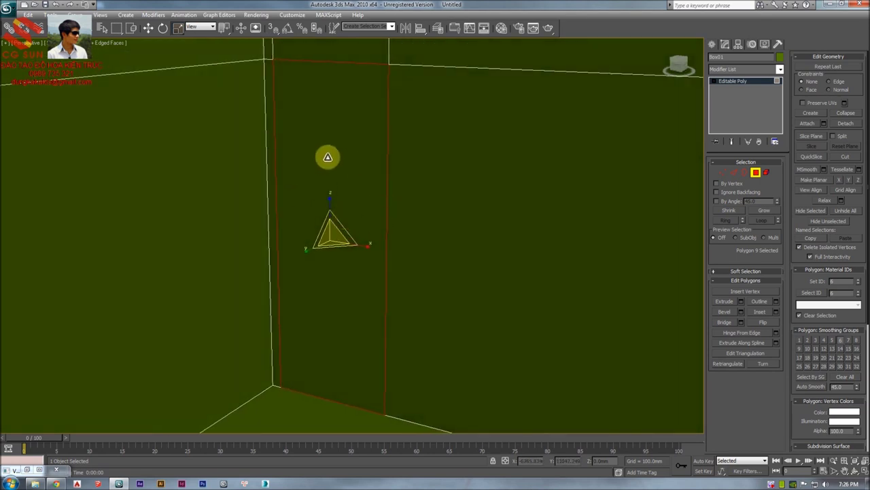
Extrude the door polygon as a group with an extrusion height of 10 mm
right_click(327, 163)
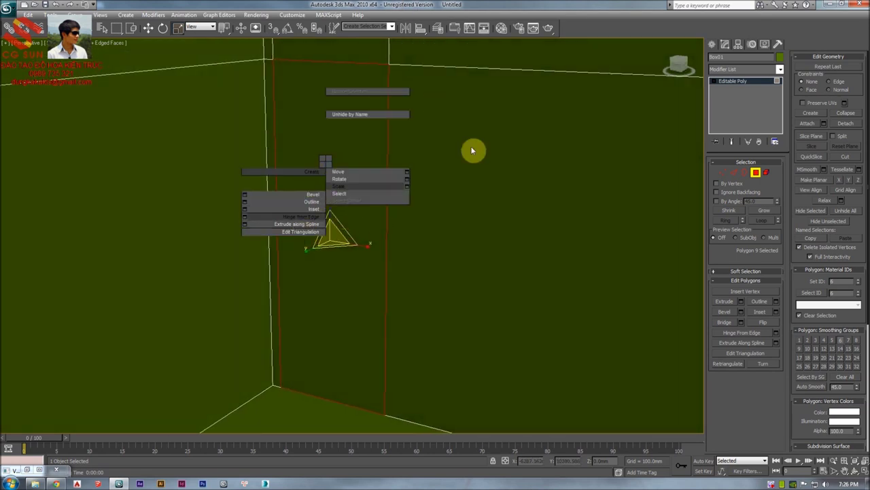
left_click(741, 302)
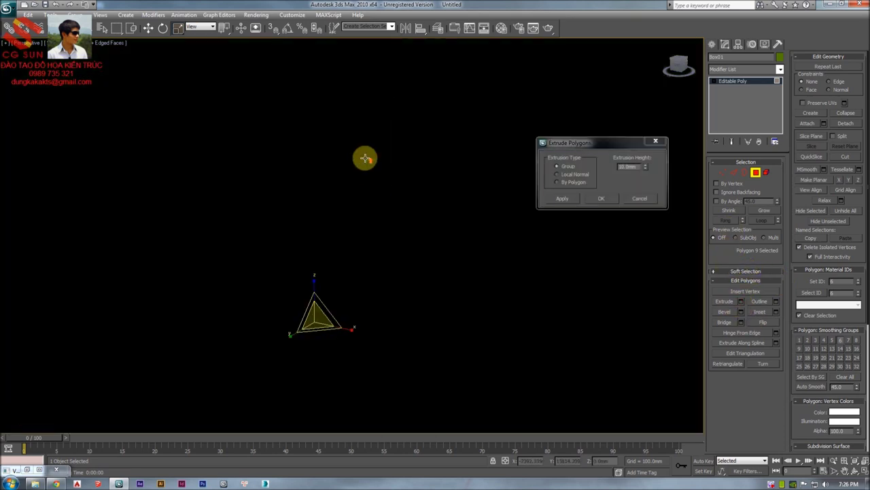
scroll(366, 158, "up", 2)
middle_click_drag(364, 138, 370, 198)
scroll(371, 174, "up", 3)
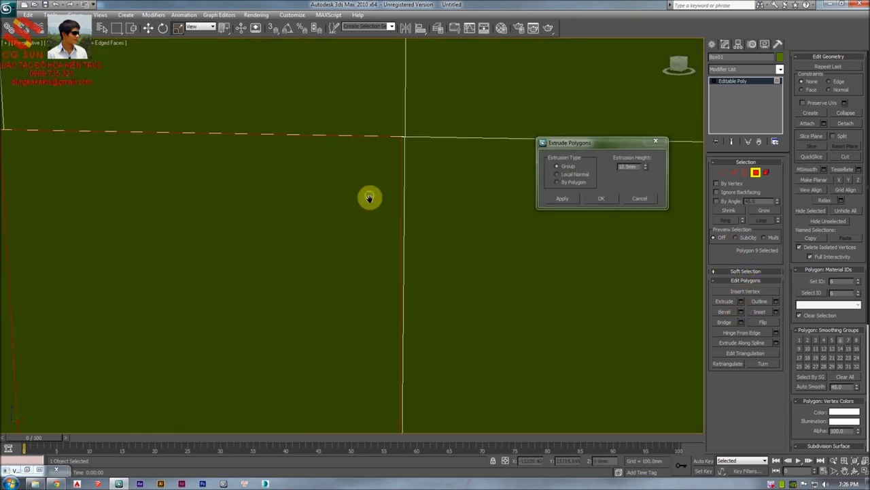
left_click_drag(637, 168, 582, 177)
left_click_drag(645, 167, 643, 135)
left_click(640, 167)
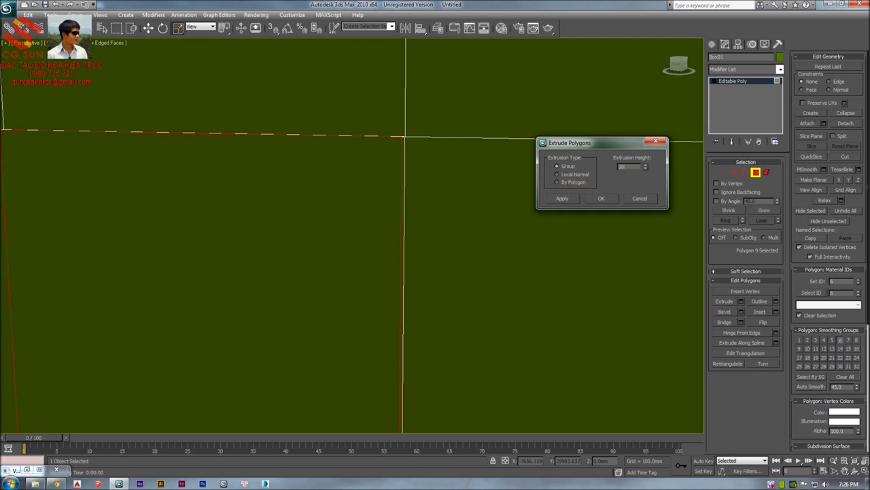
left_click(601, 198)
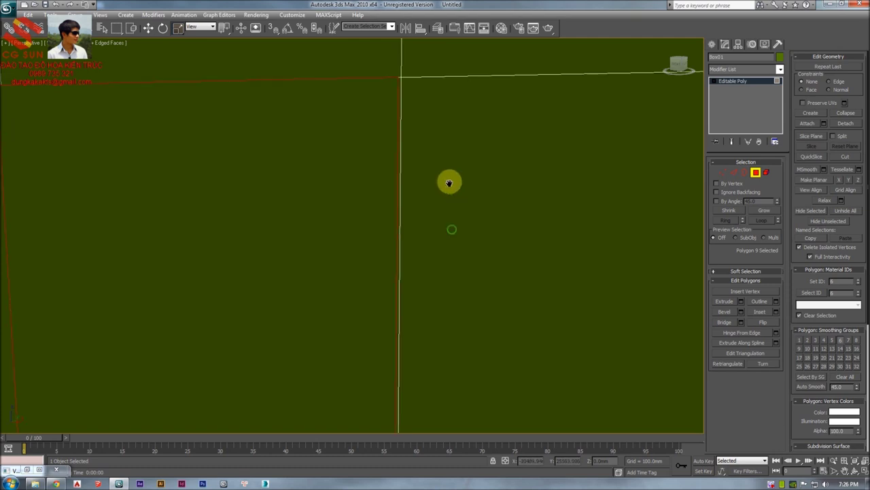
middle_click_drag(382, 193, 395, 134, "alt")
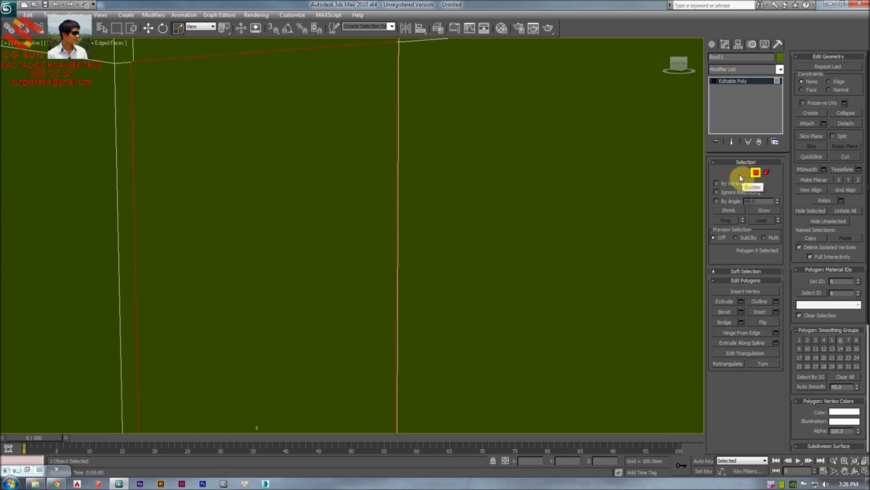
Inset the selected door polygon as a group with an inset amount of 80 mm
middle_click_drag(326, 190, 321, 195, "alt")
right_click(321, 196)
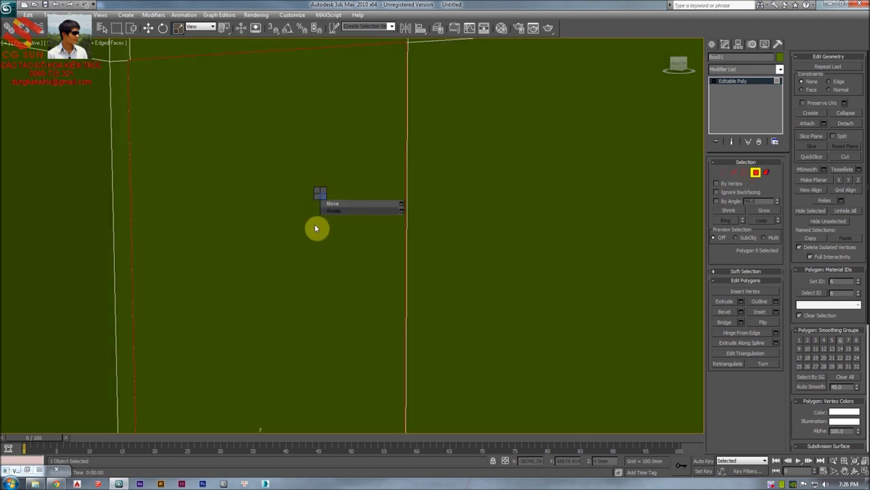
left_click(780, 315)
left_click(776, 311)
middle_click_drag(270, 204, 268, 208)
mouse_move(645, 173)
left_mouse_down()
mouse_move(667, 384)
mouse_move(575, 458)
mouse_move(460, 429)
mouse_move(405, 19)
mouse_move(623, 147)
mouse_move(631, 170)
left_mouse_up()
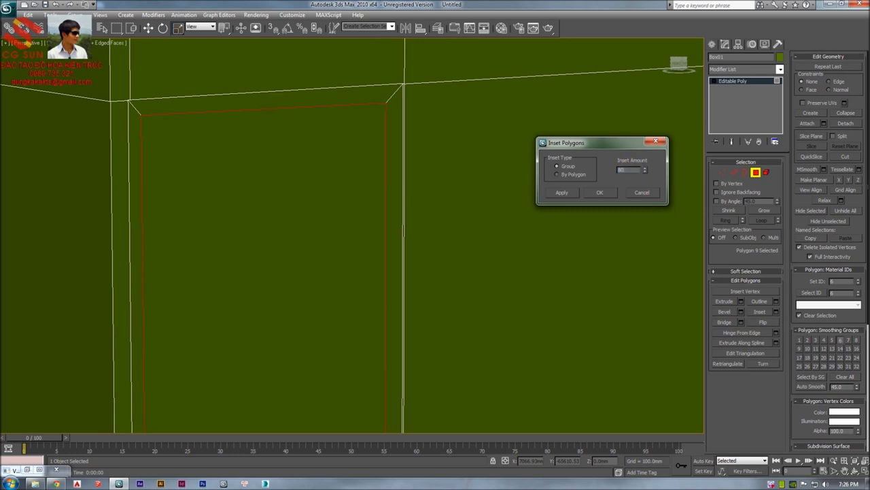
left_click_drag(631, 170, 621, 180)
left_click(602, 193)
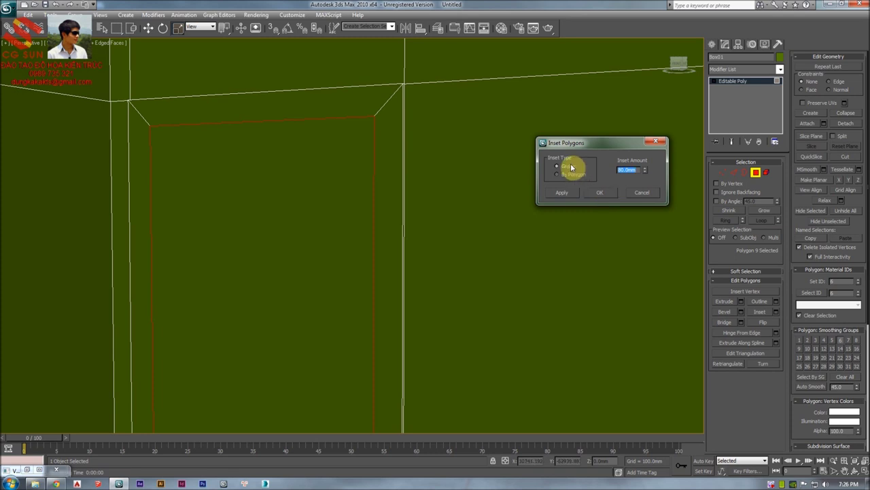
scroll(383, 223, "down", 4)
middle_click_drag(338, 206, 361, 156, "alt")
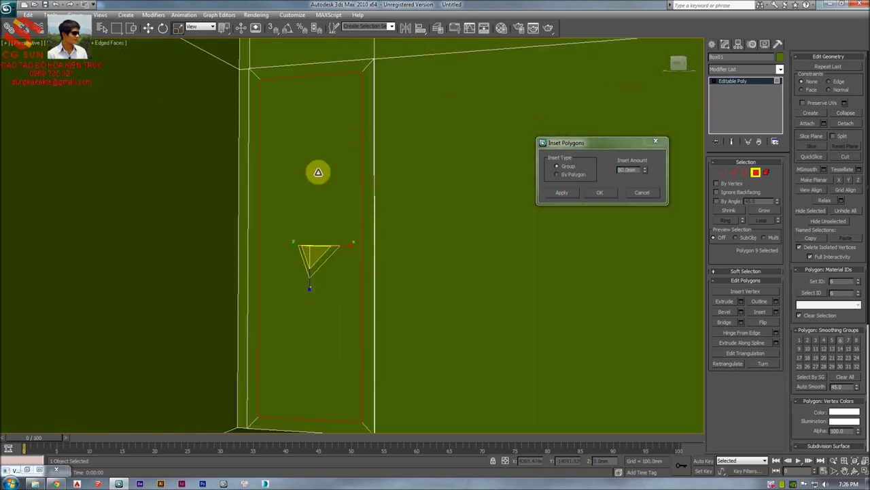
left_click(599, 192)
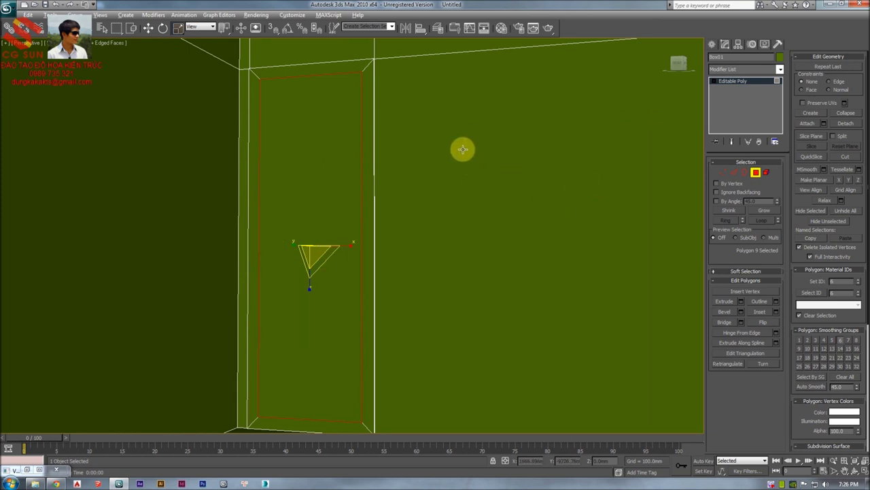
Connect the inset door panel's two vertical edges with two horizontal segments, using pinch -70 and slide 0
mouse_move(423, 157)
middle_mouse_down("alt")
mouse_move(406, 157)
mouse_move(422, 150)
mouse_move(438, 157)
mouse_move(412, 159)
middle_mouse_up("alt")
key("F3")
key("F3")
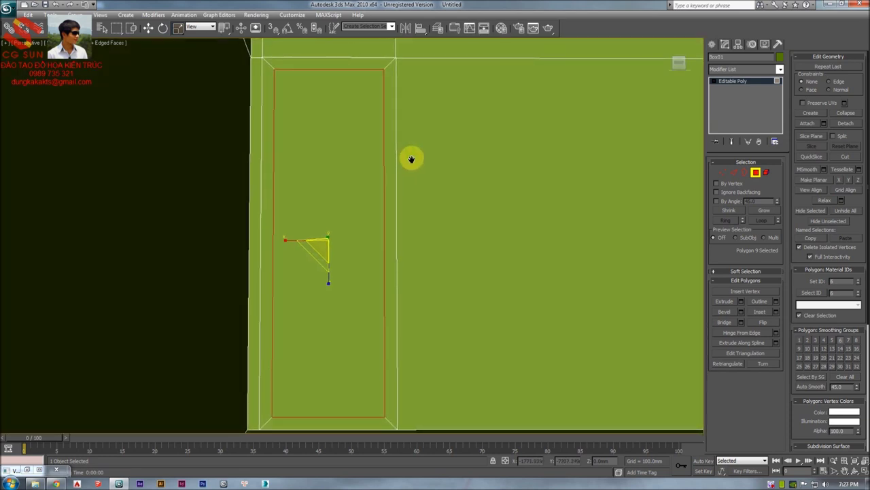
middle_click_drag(400, 159, 412, 160, "alt")
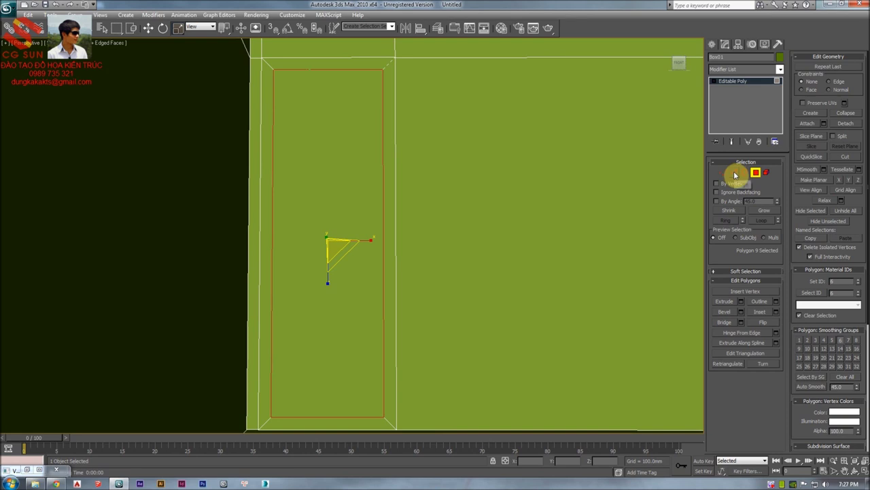
left_click(735, 173)
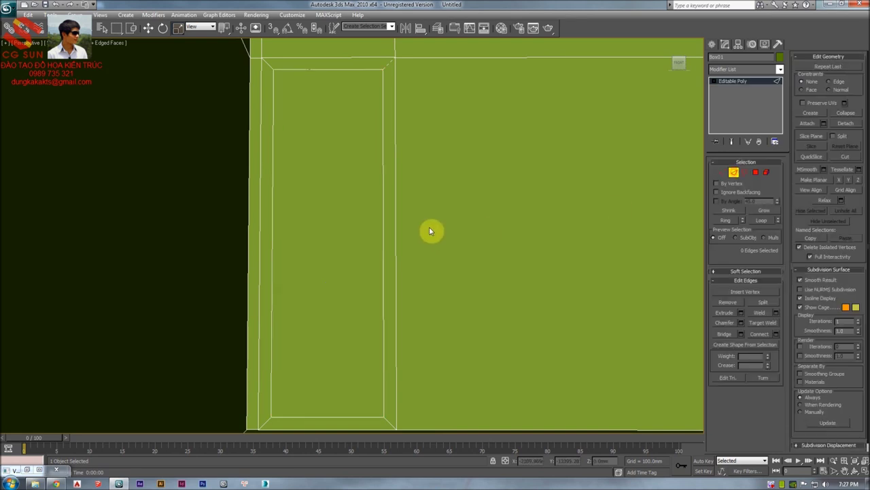
left_click(384, 216)
left_click(272, 221, "ctrl")
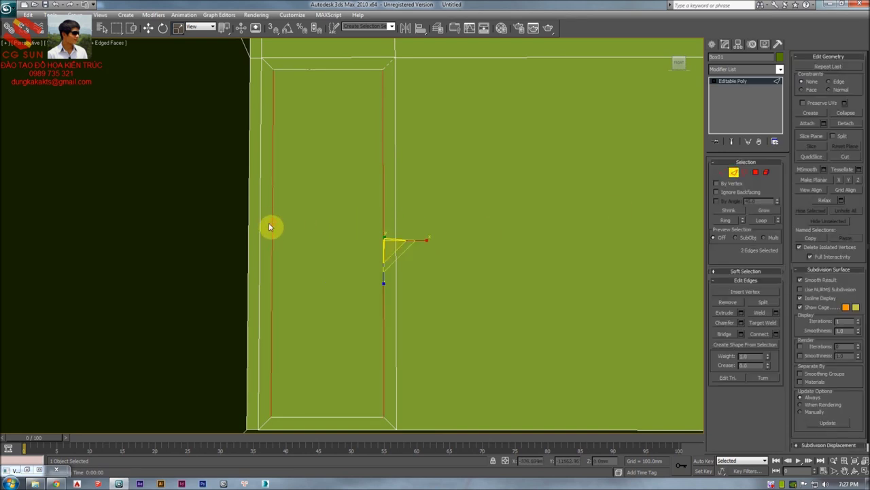
right_click(354, 229)
left_click(288, 262)
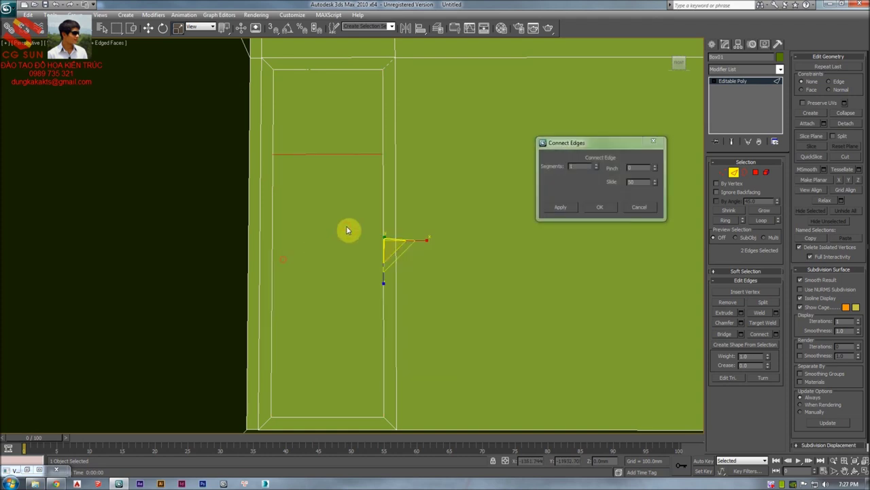
double_click(632, 182)
left_click(596, 166)
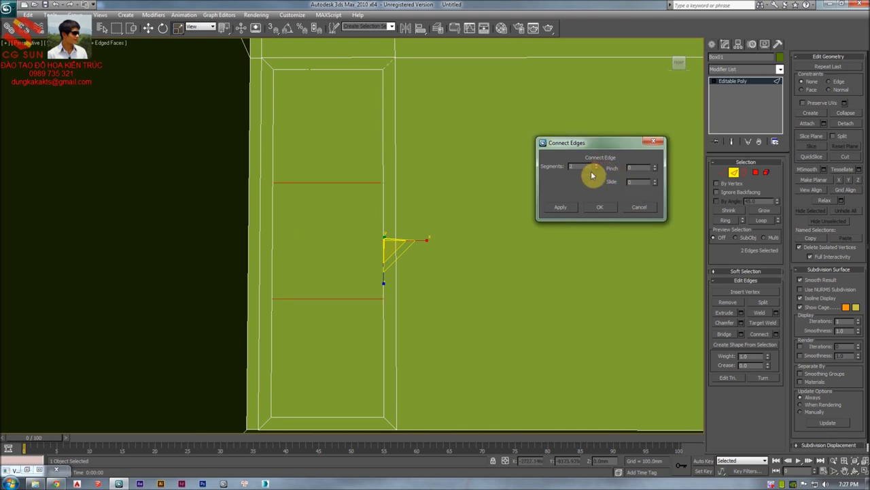
left_click_drag(655, 176, 672, 240)
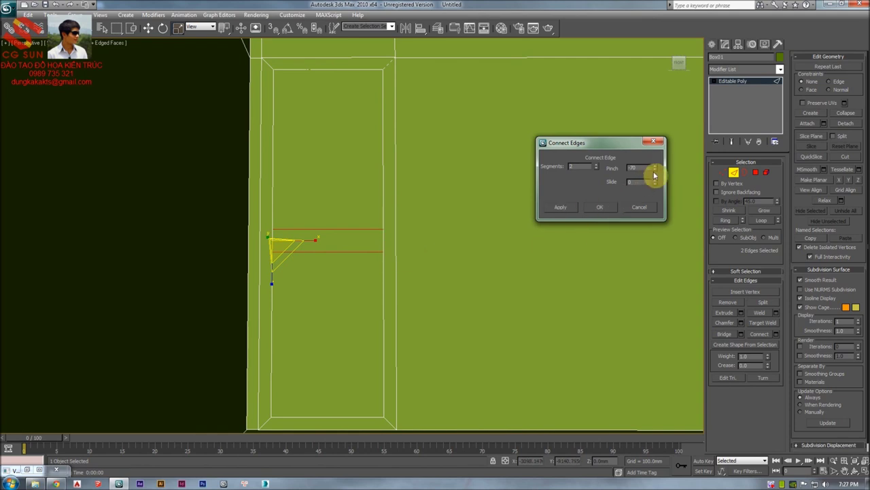
left_click(598, 208)
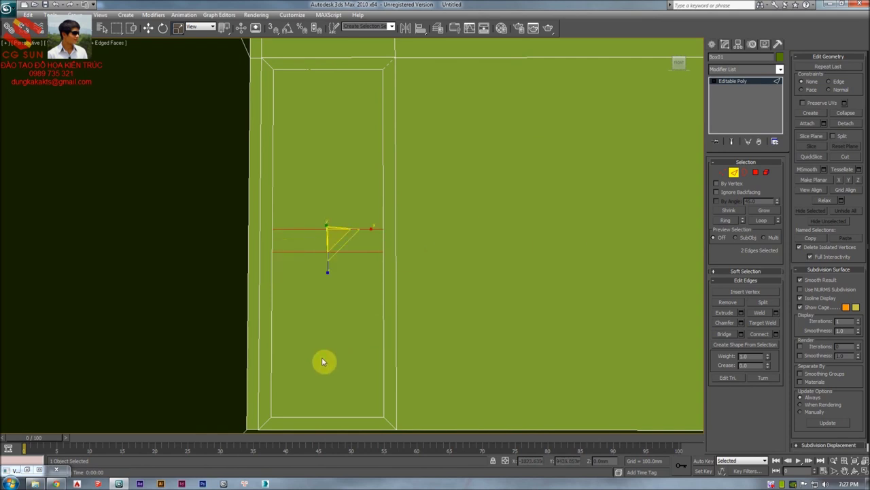
Move the inset panel's two bottom vertices slightly upward to heighten the door's bottom rail
key("1")
left_click_drag(392, 412, 269, 381)
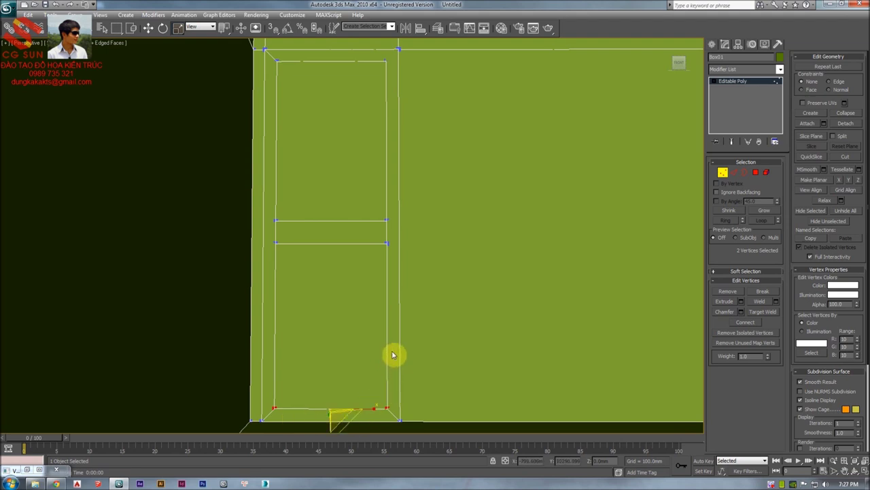
left_click(147, 28)
left_click_drag(332, 380, 329, 375)
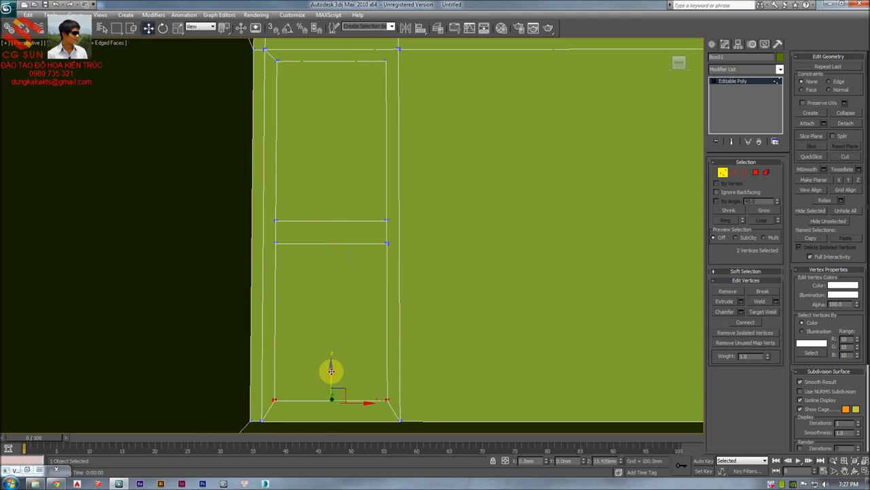
Connect the inset panel's top edge and the upper crossbar edge with two vertical segments, using pinch -64 and slide 0
left_click(733, 172)
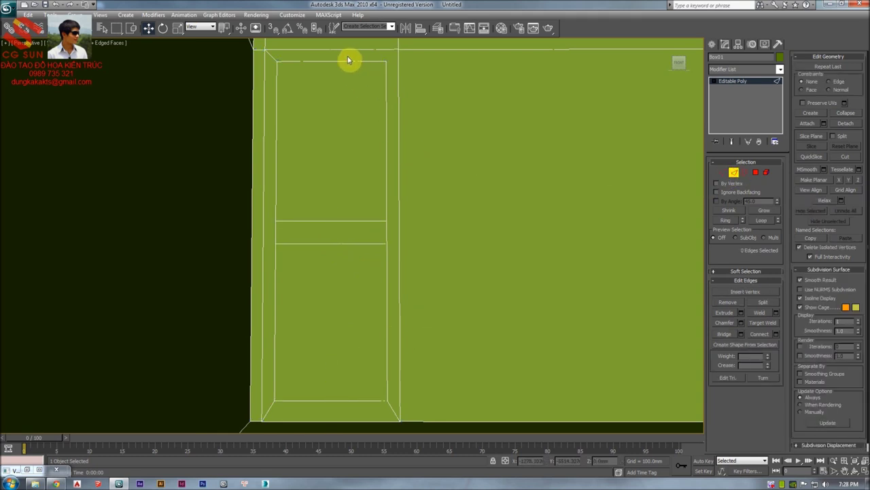
left_click_drag(322, 231, 322, 232)
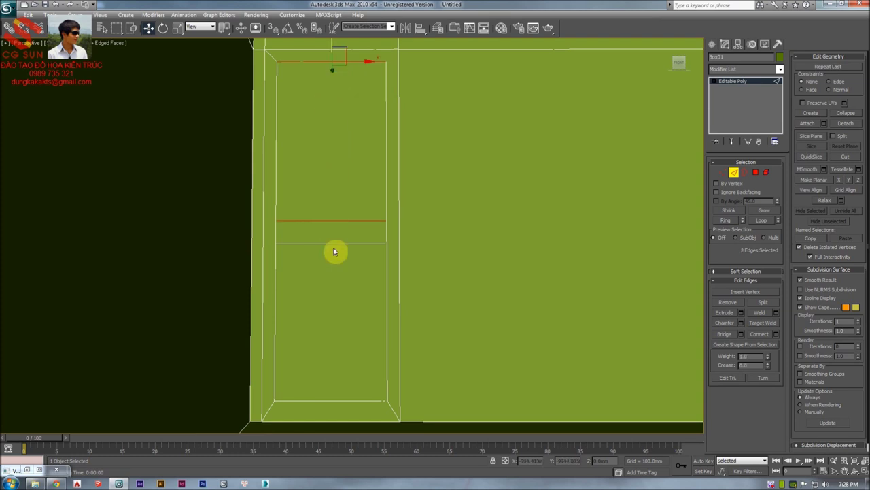
right_click(341, 171)
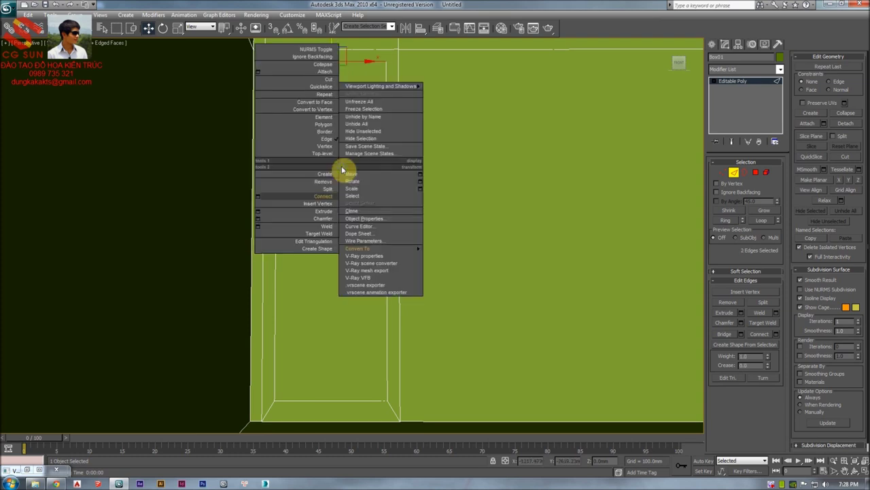
left_click(260, 199)
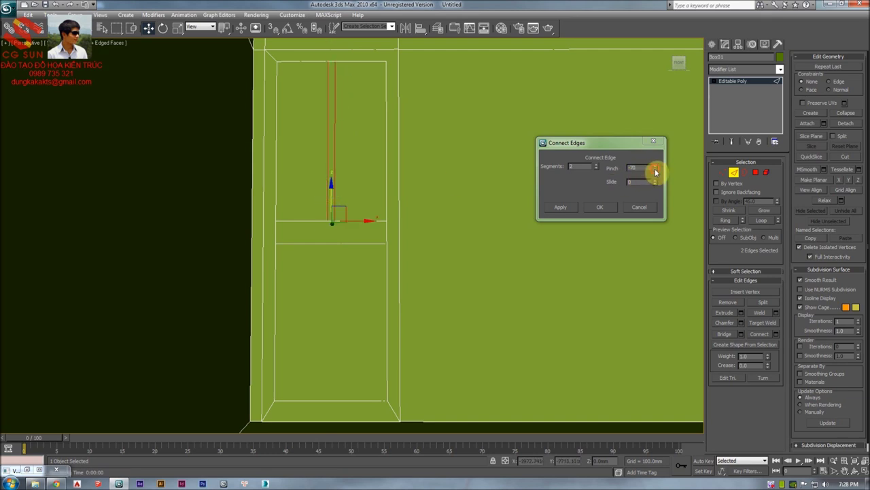
left_click_drag(656, 172, 656, 172)
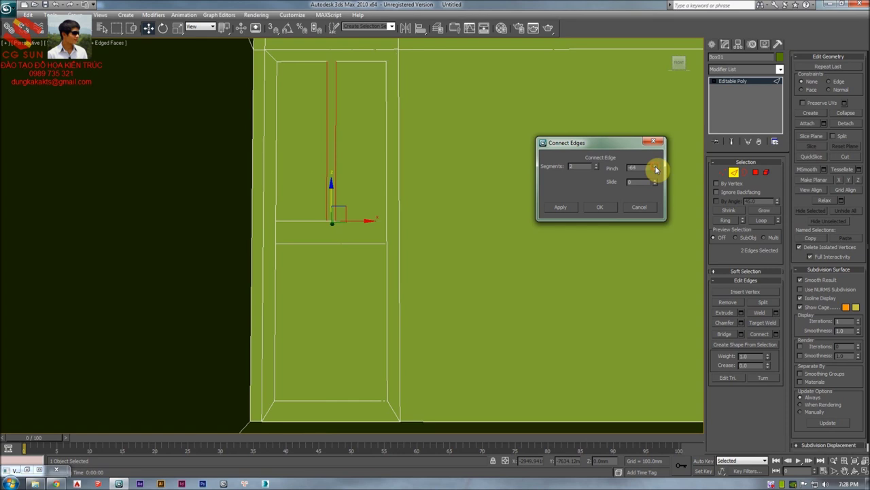
left_click(601, 207)
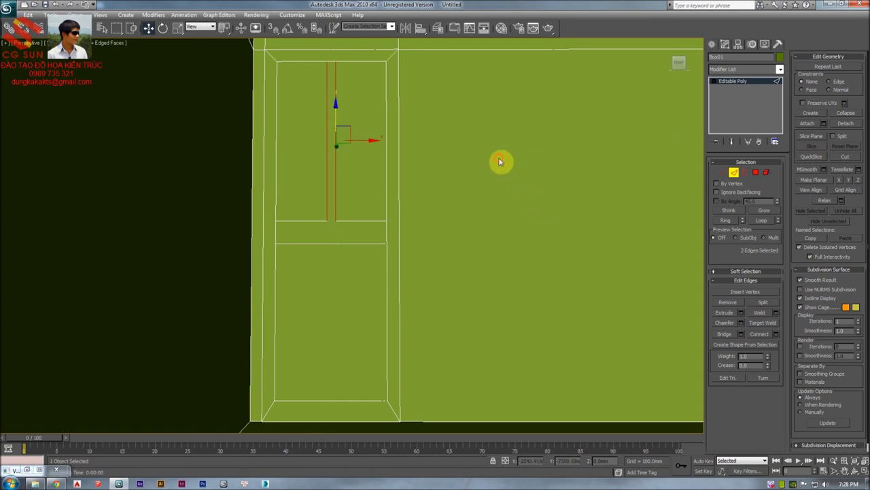
Connect the four vertical edges of the door's upper section with two horizontal segments, using pinch 11 and slide 0
left_click(386, 142)
left_click(275, 148, "shift")
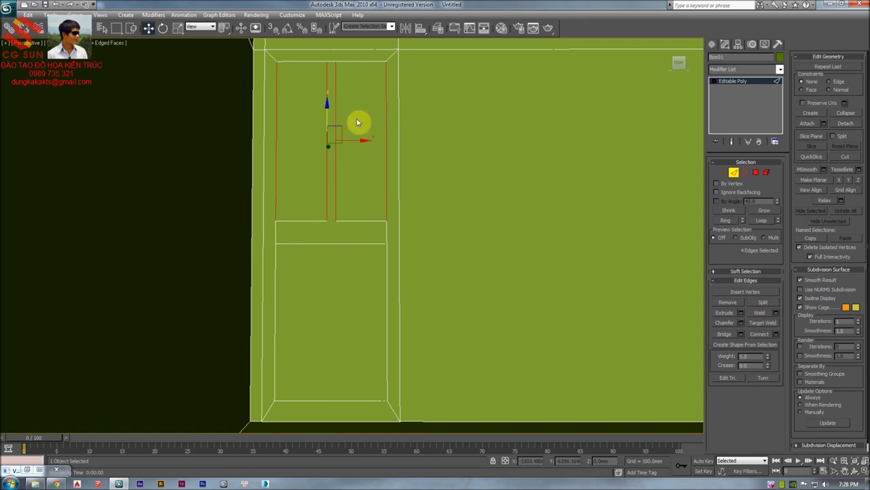
middle_click_drag(361, 113, 363, 121)
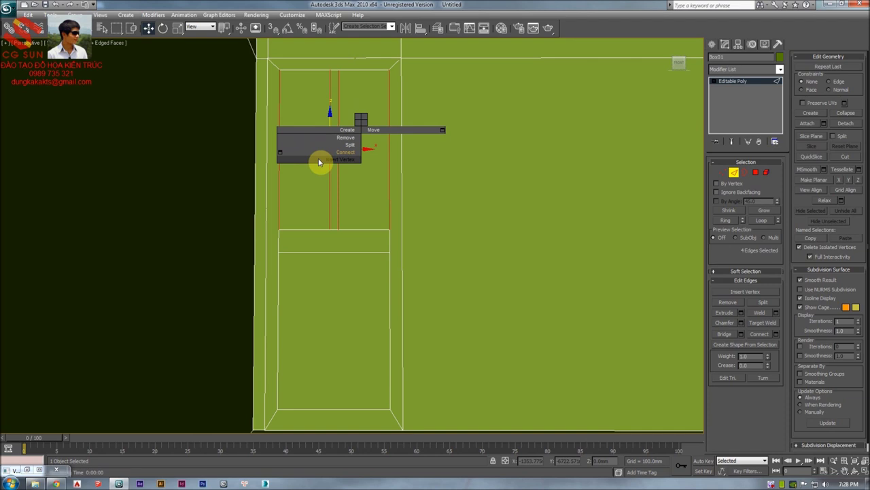
left_click(282, 152)
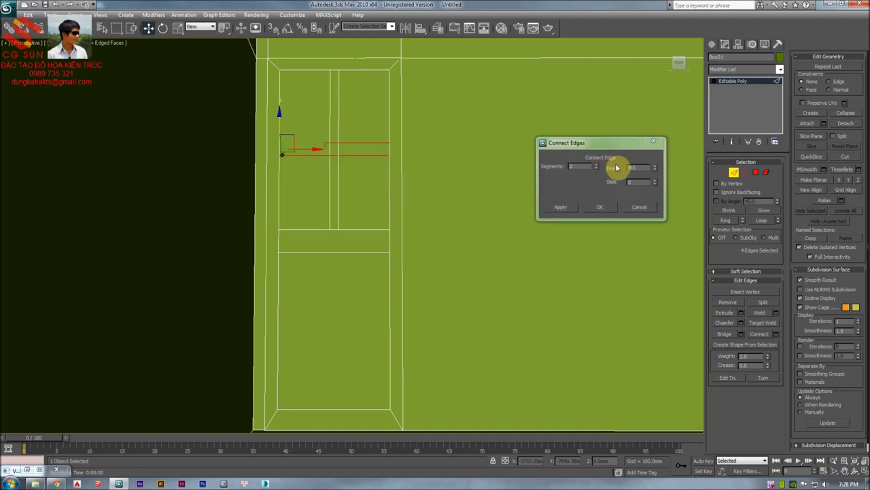
double_click(636, 167)
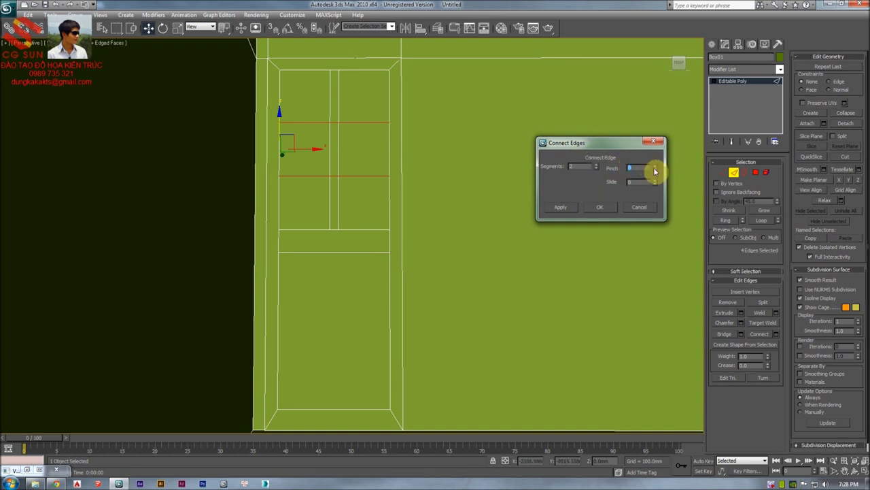
left_click_drag(655, 171, 655, 160)
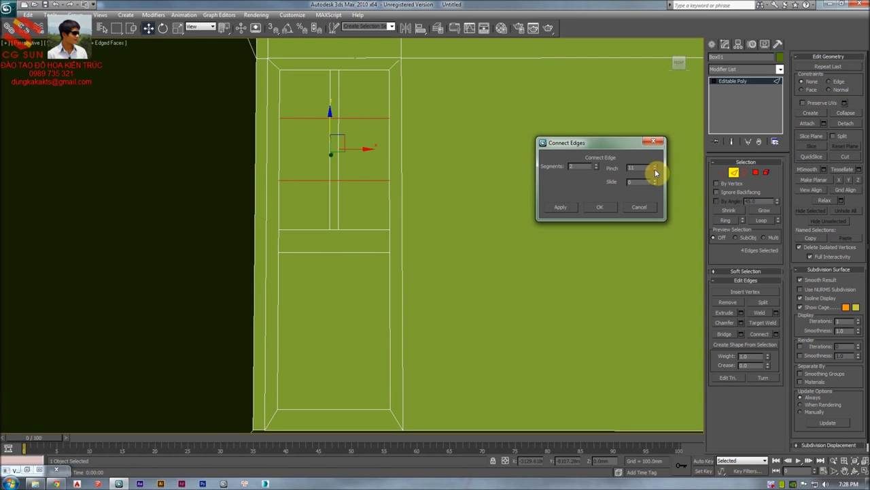
left_click(597, 206)
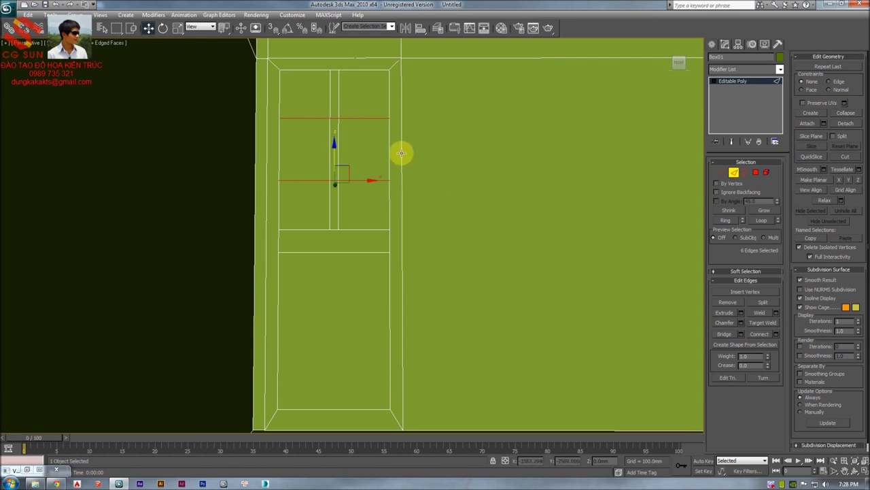
Connect the four middle vertical edges of the upper section with two segments, spread by pinch to form two narrow horizontal glazing bars
left_click_drag(284, 147, 275, 144)
right_click(330, 165)
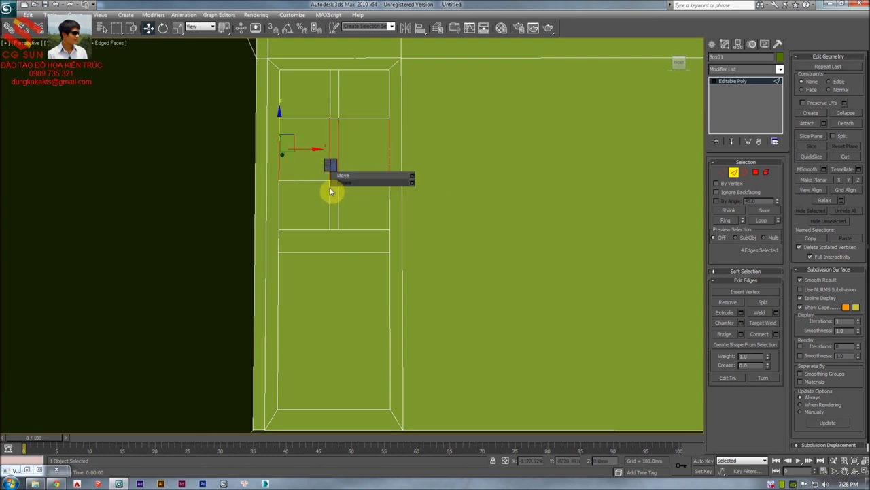
left_click(250, 198)
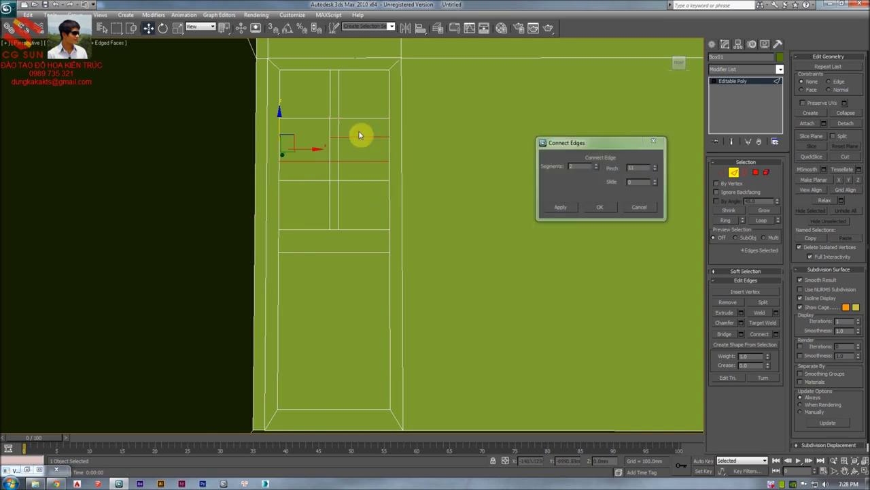
left_click_drag(644, 168, 654, 114)
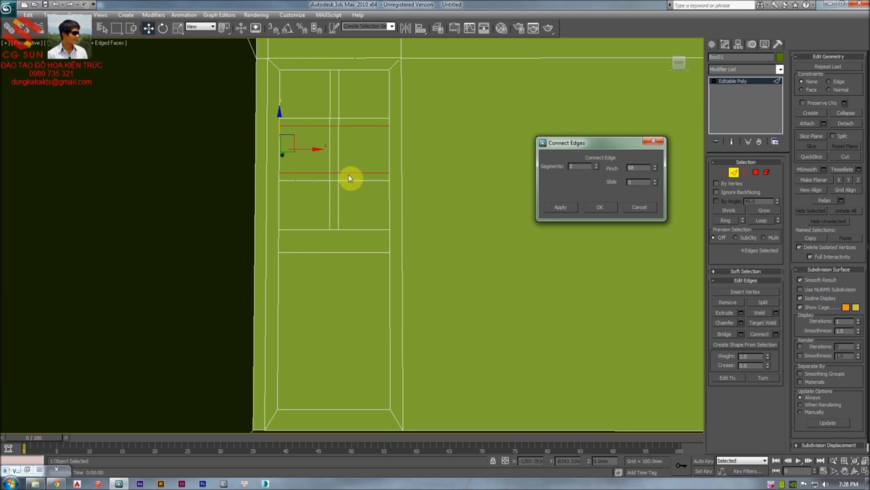
scroll(355, 197, "up", 8)
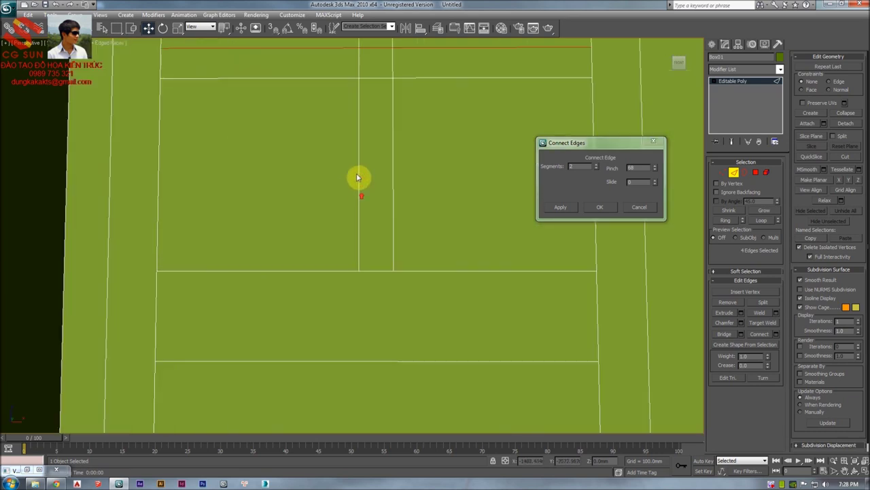
left_click(655, 174)
mouse_move(655, 174)
left_mouse_down()
mouse_move(648, 181)
mouse_move(657, 167)
left_mouse_up()
left_click(600, 206)
scroll(390, 218, "down", 5)
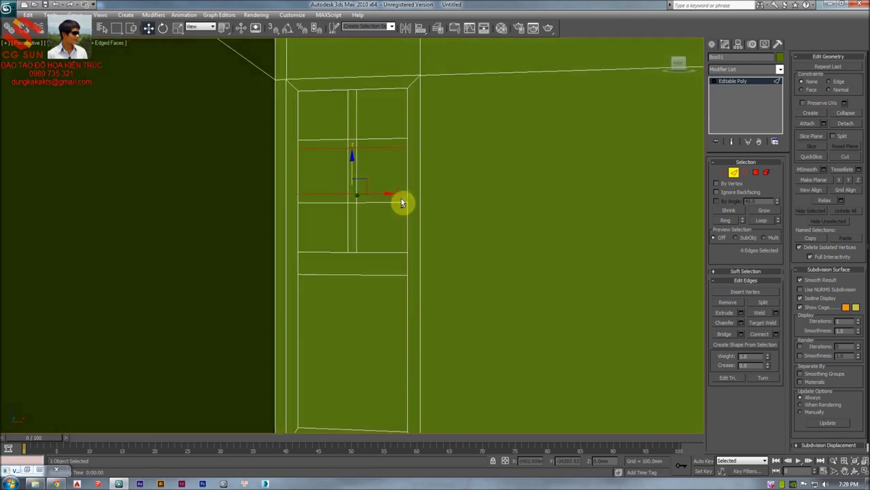
Select all the door's front faces at polygon level using By Angle selection with a 45.0 threshold
middle_click_drag(399, 157, 414, 177, "alt")
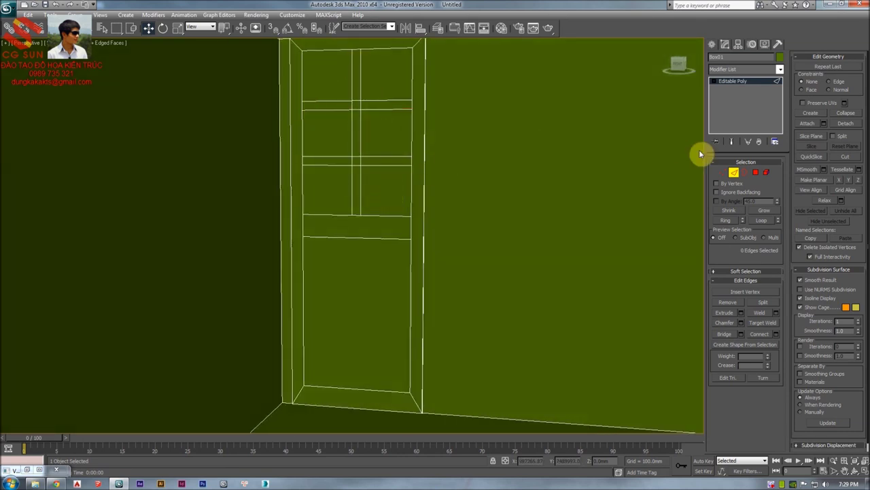
left_click(757, 175)
left_click(364, 80)
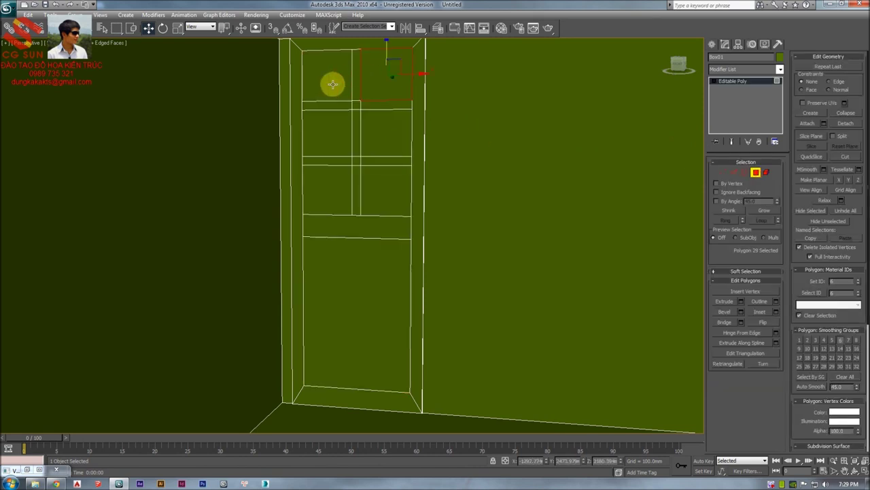
mouse_move(346, 96)
middle_mouse_down("alt")
mouse_move(412, 103)
mouse_move(404, 134)
mouse_move(418, 115)
mouse_move(425, 127)
mouse_move(404, 169)
mouse_move(369, 159)
mouse_move(350, 85)
mouse_move(358, 122)
middle_mouse_up("alt")
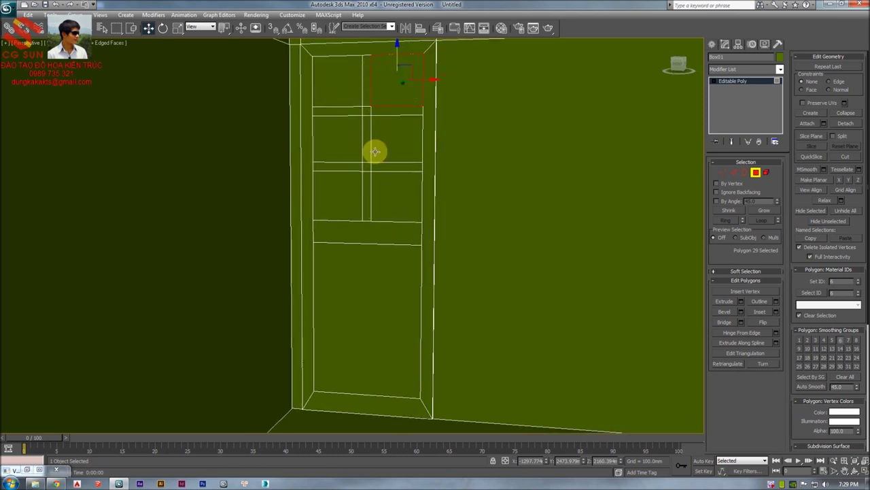
middle_click_drag(373, 221, 373, 204, "alt")
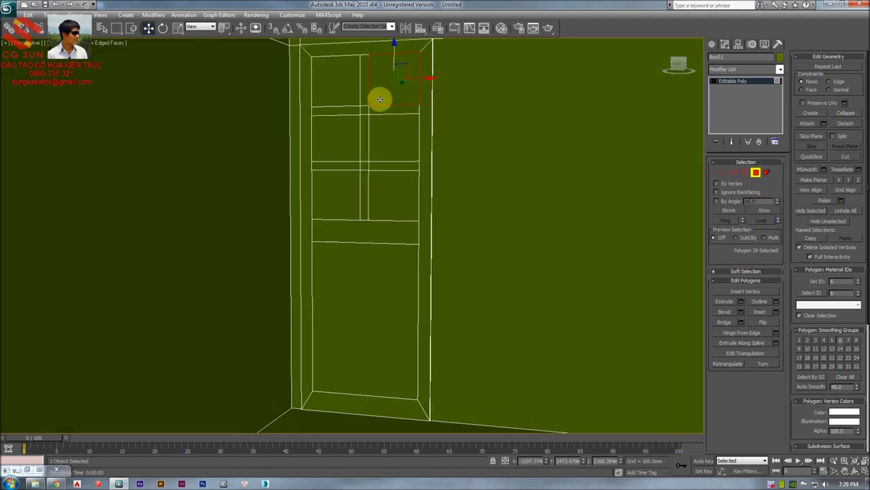
left_click(717, 202)
left_click(359, 263)
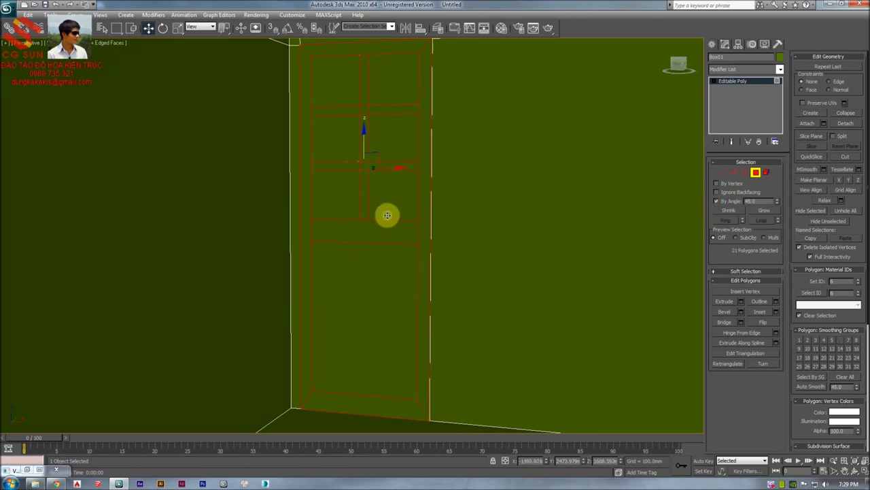
middle_click_drag(387, 213, 381, 289)
scroll(406, 197, "up", 3)
middle_click_drag(406, 198, 379, 263)
scroll(451, 227, "up", 5)
middle_click_drag(451, 228, 253, 252)
scroll(337, 204, "up", 3)
middle_click_drag(336, 204, 341, 230)
middle_click_drag(307, 284, 445, 225)
scroll(658, 221, "down", 3)
left_click(717, 202)
left_click(306, 288)
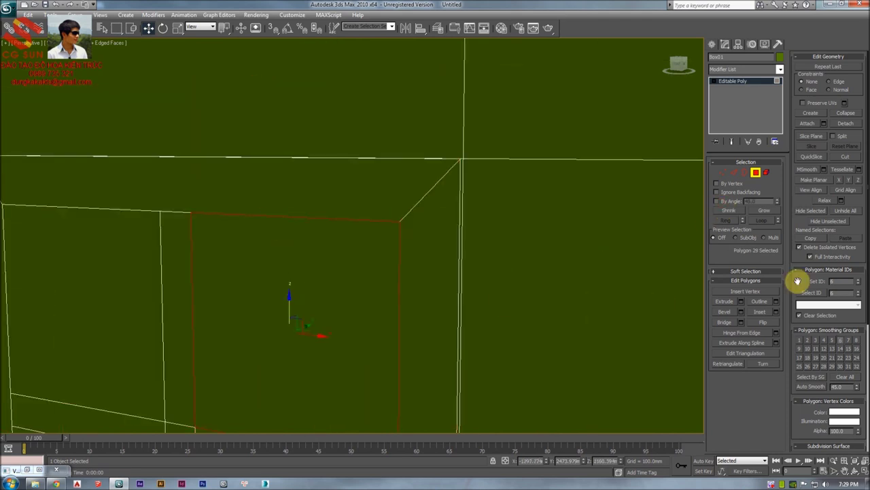
left_click(724, 206)
left_click(297, 326)
Grow the door's polygon selection to include the narrow side faces around its outer edge
middle_click_drag(297, 326, 371, 222, "alt")
scroll(377, 215, "up", 2)
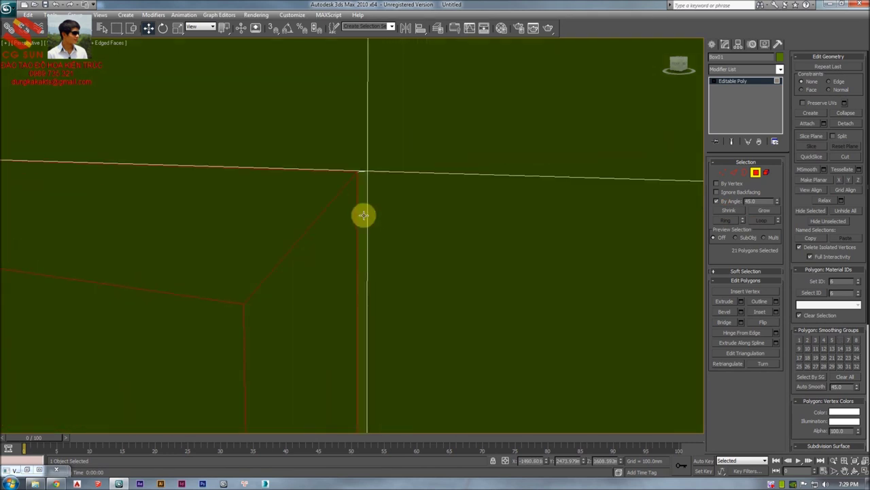
left_click(763, 212)
middle_click_drag(336, 237, 315, 188)
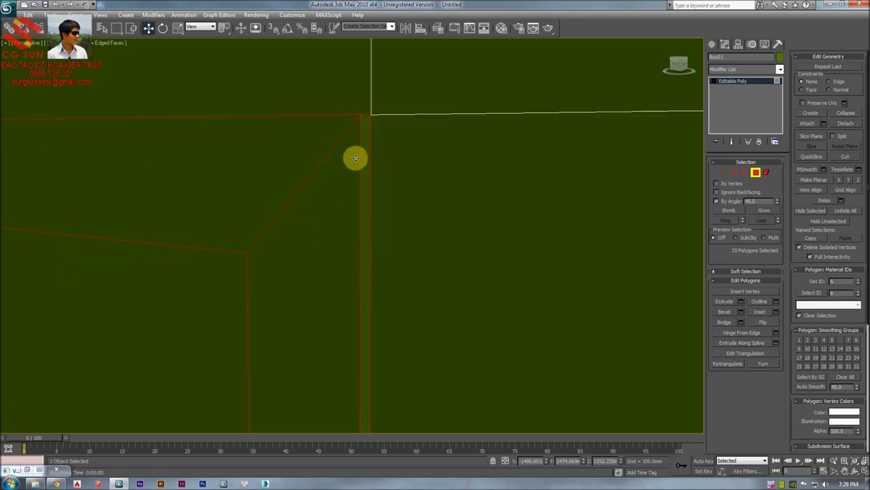
scroll(360, 253, "down", 6)
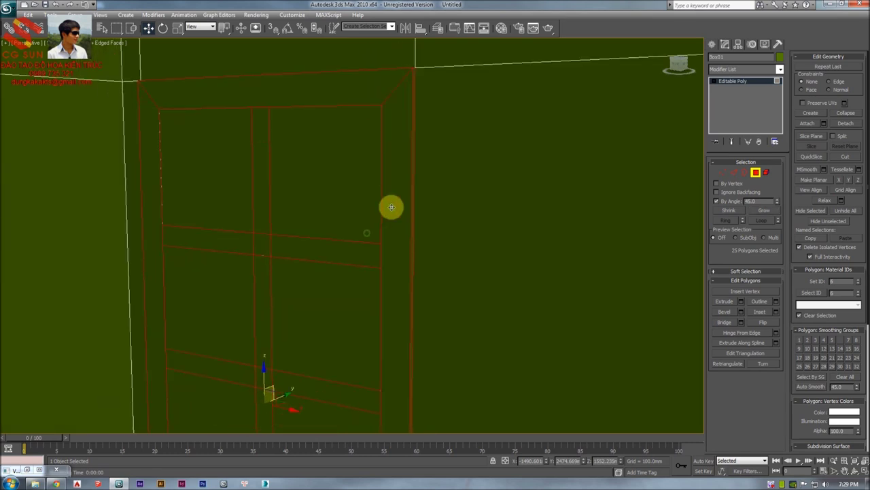
Name the first sample material "khung cua" and assign it to the selected door polygons
key("m")
left_click_drag(606, 68, 633, 71)
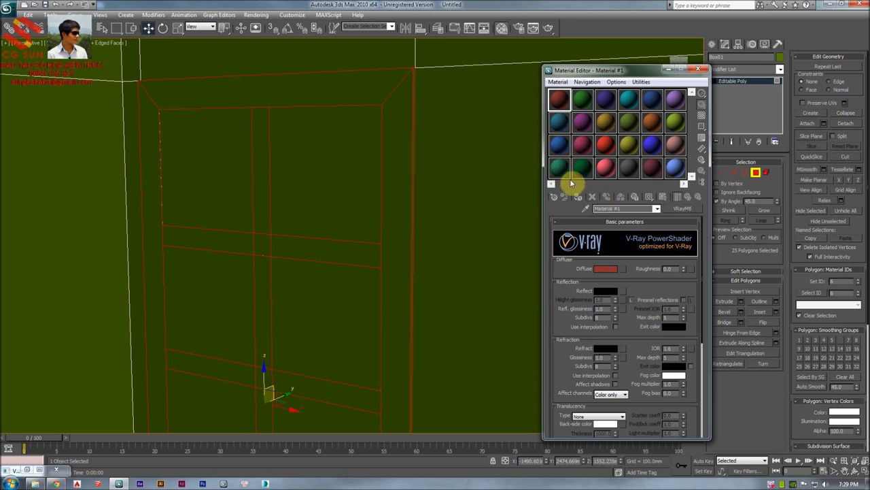
left_click(582, 102)
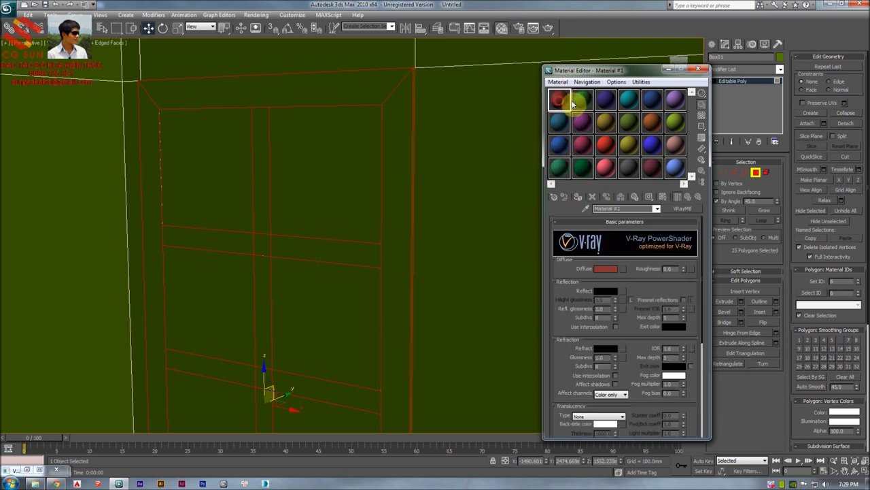
left_click(617, 222)
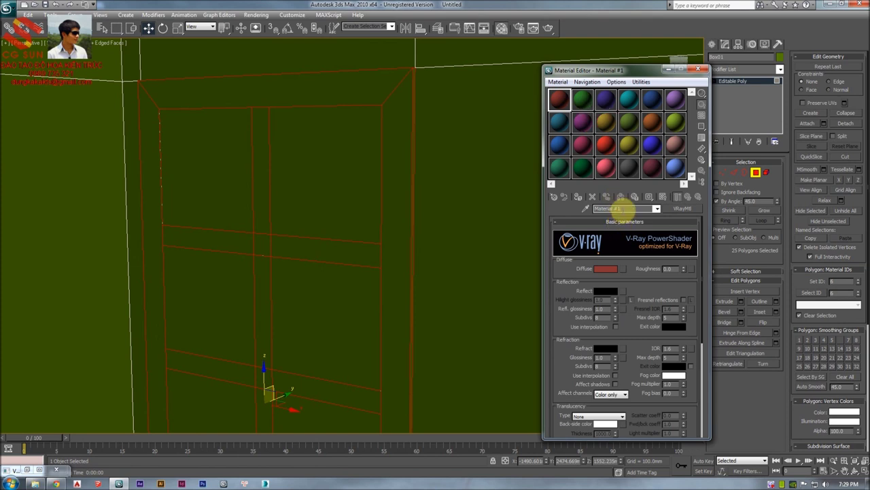
left_click(624, 209)
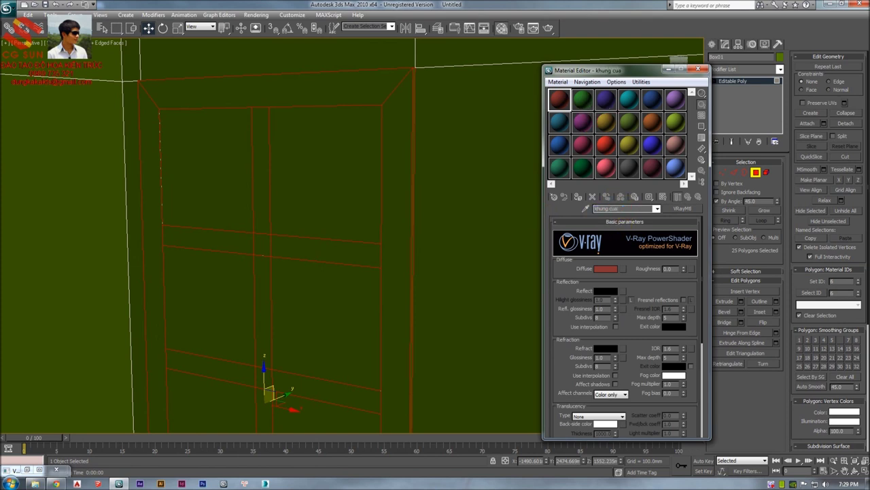
left_click(578, 198)
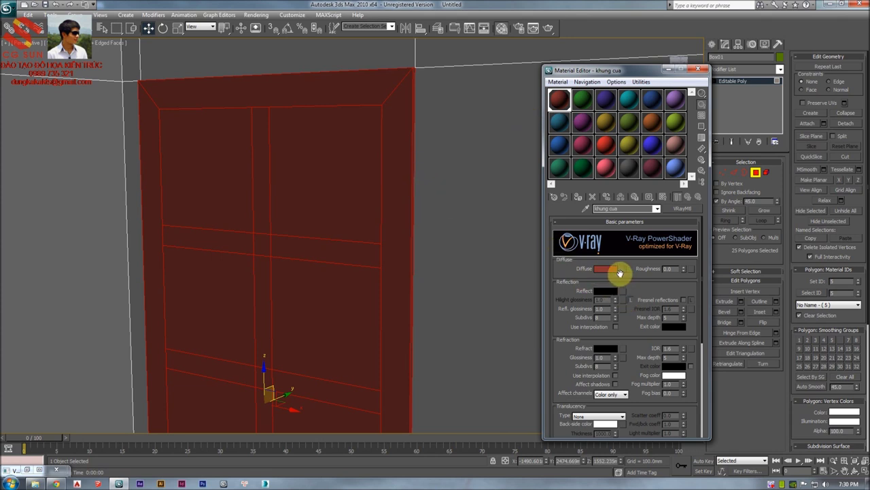
Set the khung cua material's diffuse colour to a dark brown and minimise the Material Editor
left_click(606, 269)
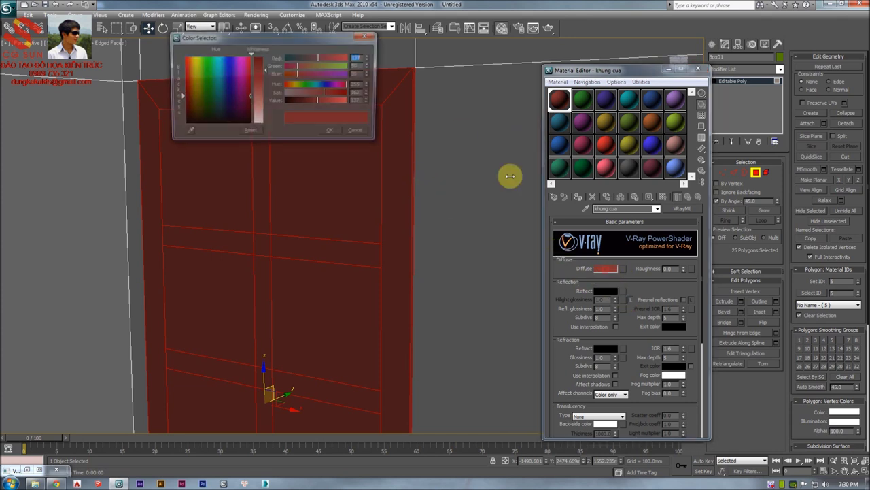
left_click_drag(292, 37, 586, 68)
left_click_drag(458, 135, 449, 146)
left_click_drag(528, 104, 527, 109)
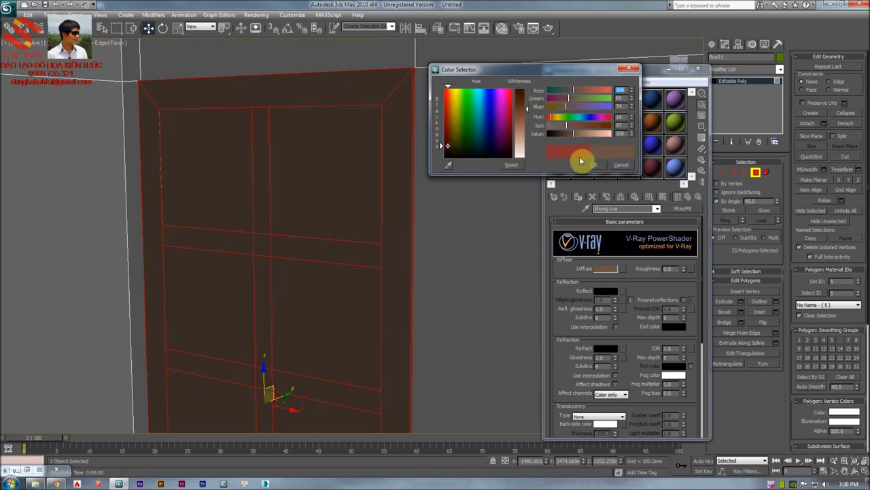
left_click(598, 169)
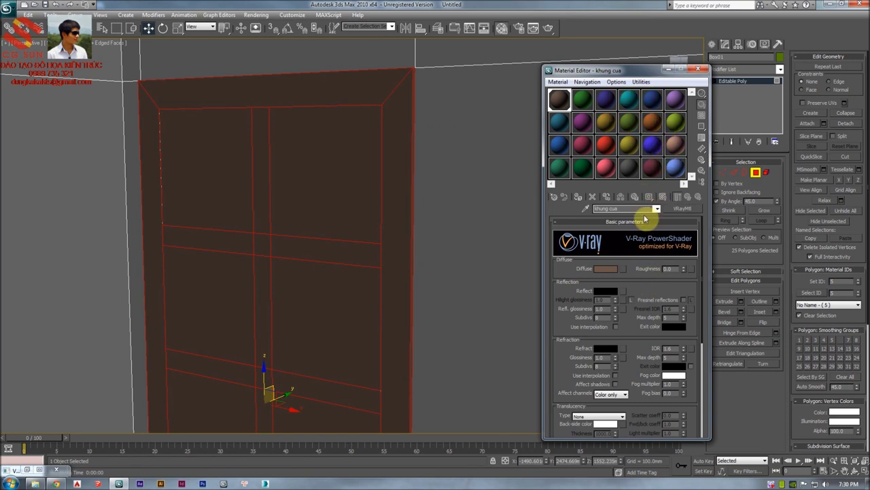
left_click(669, 70)
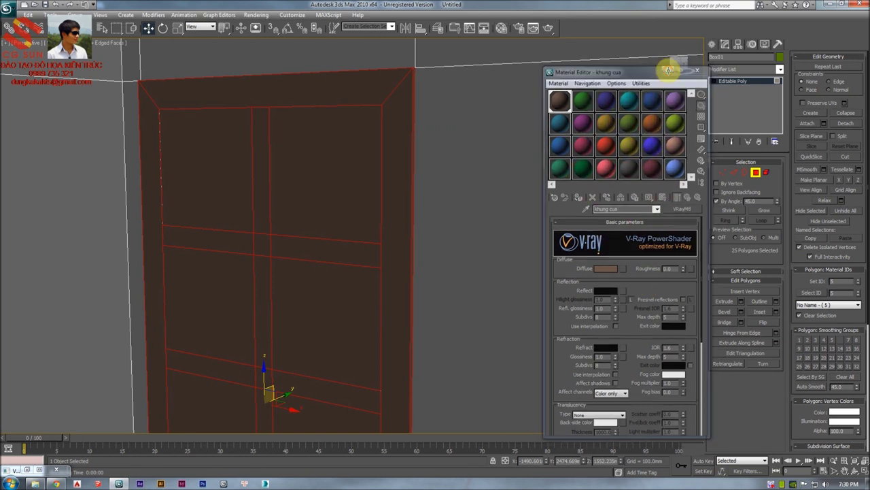
middle_click_drag(493, 195, 474, 183, "alt")
scroll(492, 180, "down", 3)
left_click(492, 180)
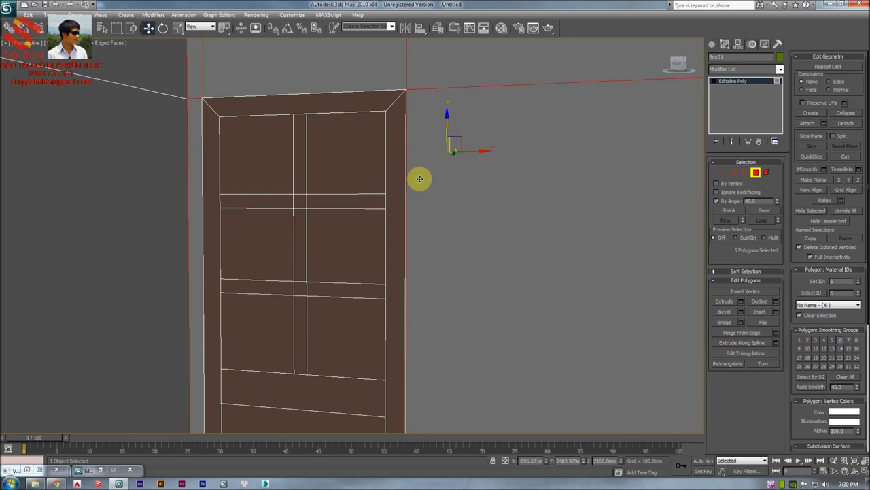
middle_click_drag(406, 182, 391, 125)
left_click(345, 110)
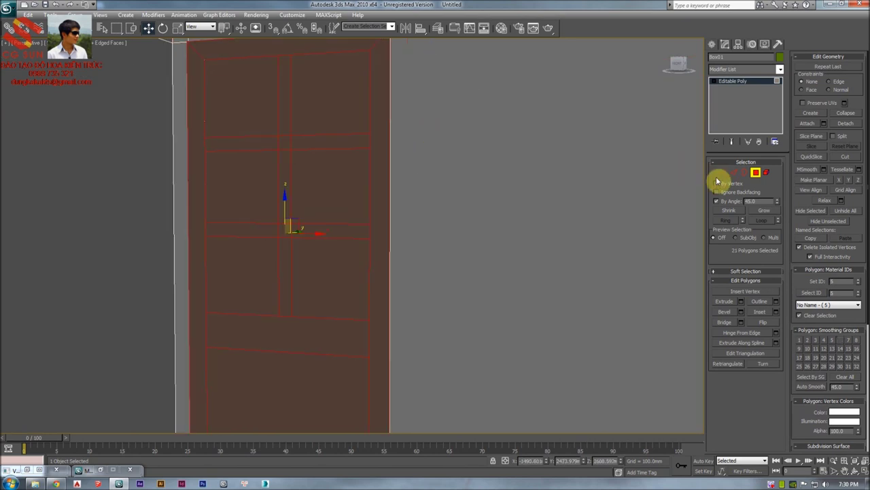
With By Angle selection off, select the door's six upper panes and its large lower panel
left_click(717, 202)
left_click(335, 106)
left_click(324, 167)
left_click(331, 259, "ctrl")
left_click(328, 113, "ctrl")
left_click(251, 116, "ctrl")
left_click(260, 193, "ctrl")
middle_click_drag(260, 193, 292, 159)
left_click(268, 171, "ctrl")
left_click(306, 274, "ctrl")
middle_click_drag(305, 274, 347, 238)
scroll(348, 238, "up", 3)
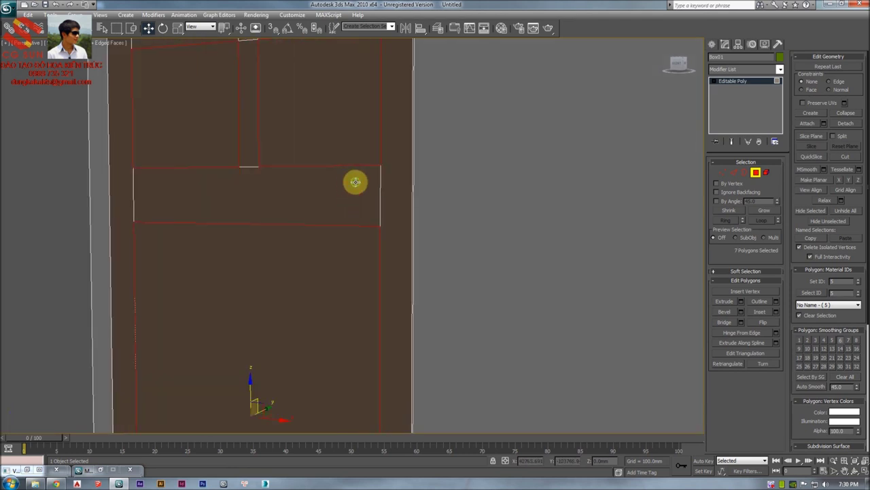
middle_click_drag(355, 181, 366, 191)
Extrude the seven selected door panels as a group with a height of -20 mm to recess them
right_click(370, 177)
right_click(309, 201)
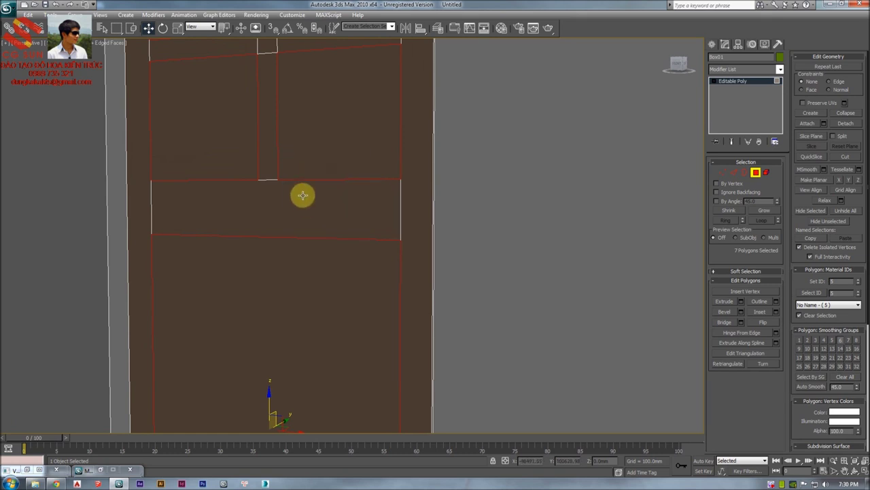
right_click(303, 190)
left_click(219, 212)
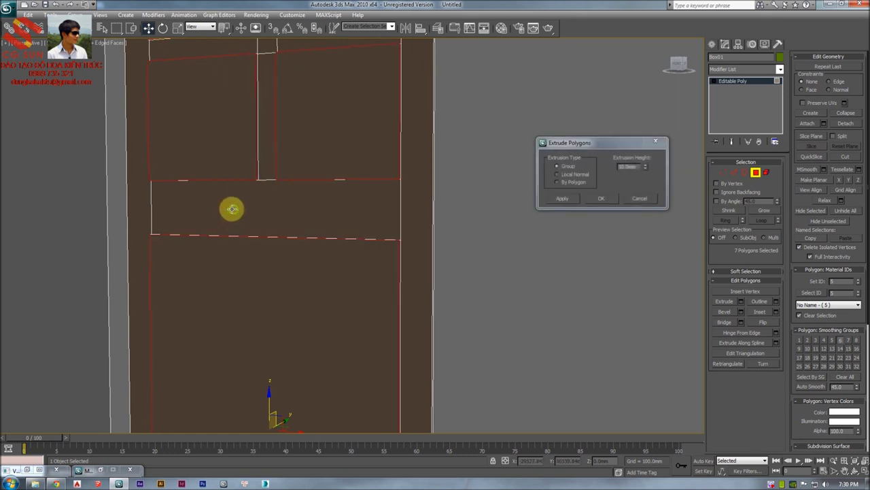
scroll(298, 217, "up", 4)
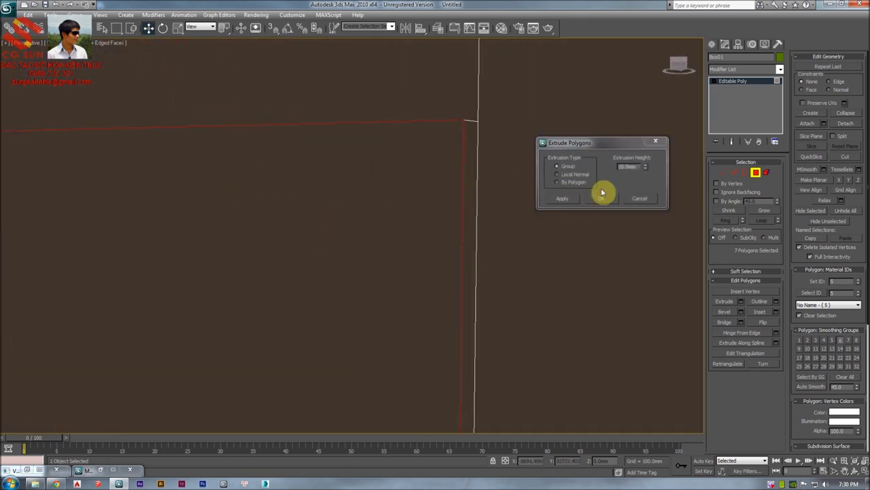
left_click_drag(640, 169, 635, 311)
double_click(631, 166)
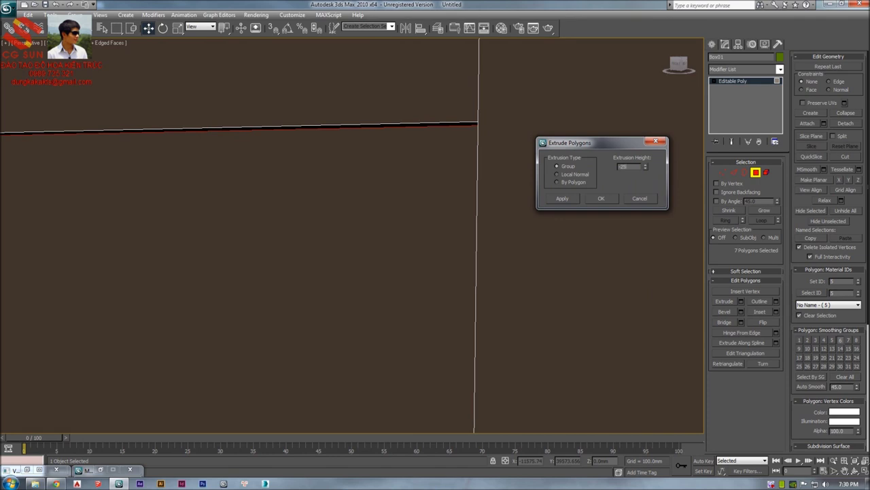
left_click(595, 200)
Examine the recessed panes and lower panel of the door close up and from the whole room
scroll(303, 223, "down", 3)
middle_click_drag(300, 226, 356, 198, "alt")
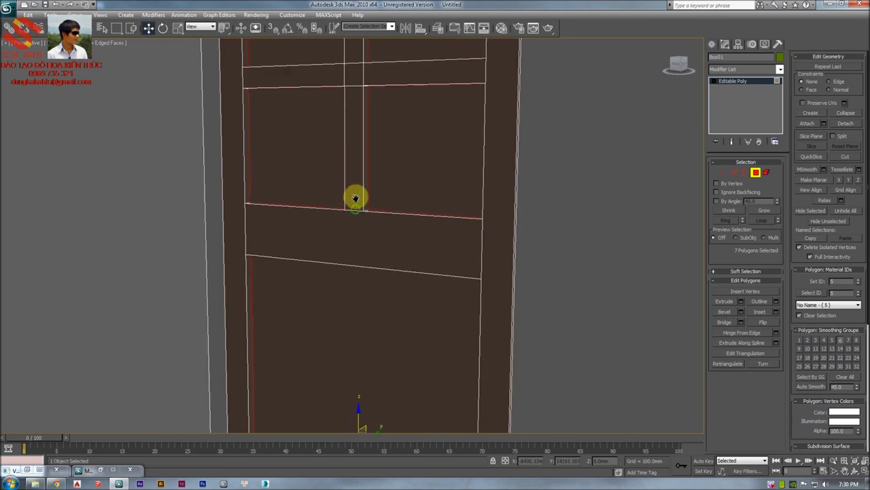
middle_click_drag(320, 225, 354, 222, "alt")
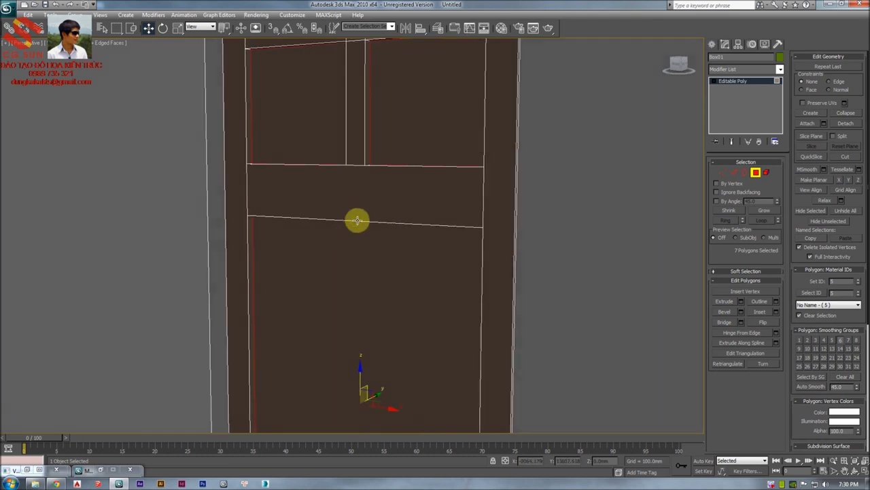
mouse_move(394, 164)
middle_mouse_down("alt")
mouse_move(379, 106)
mouse_move(356, 159)
mouse_move(364, 153)
mouse_move(363, 200)
mouse_move(348, 167)
middle_mouse_up("alt")
scroll(367, 155, "up", 2)
scroll(369, 177, "down", 2)
scroll(353, 168, "down", 4)
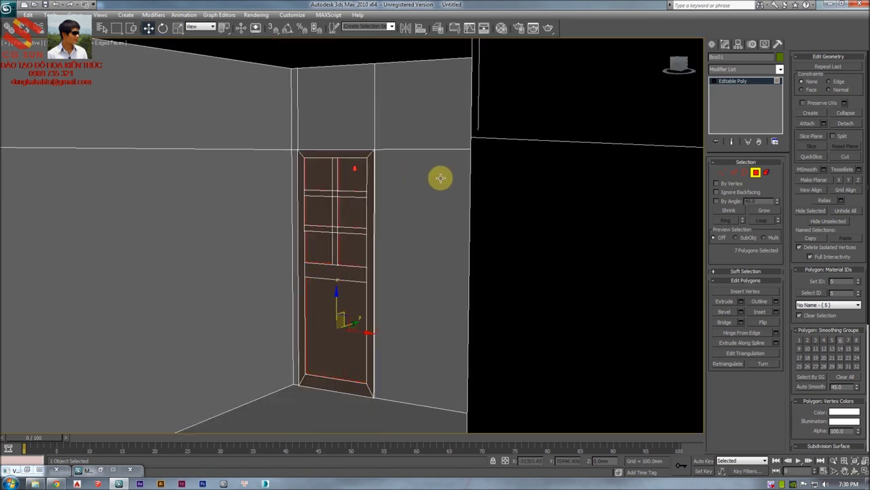
scroll(440, 178, "up", 5)
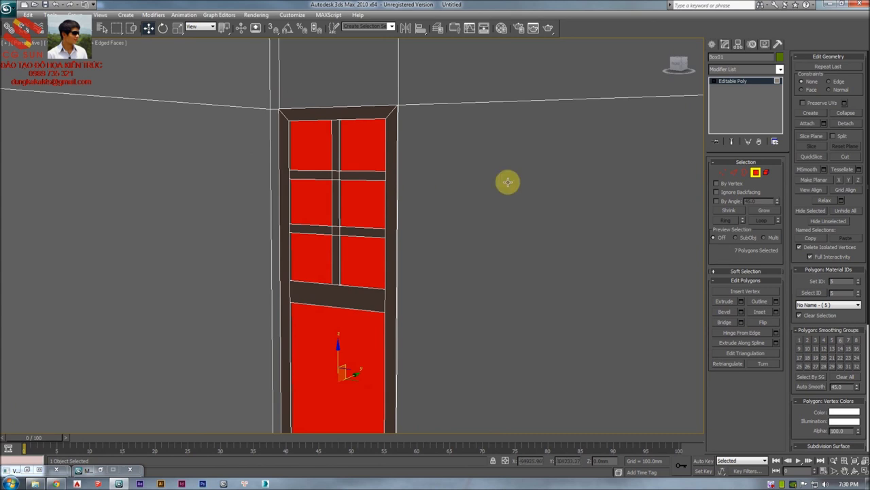
middle_click_drag(434, 158, 388, 152, "alt")
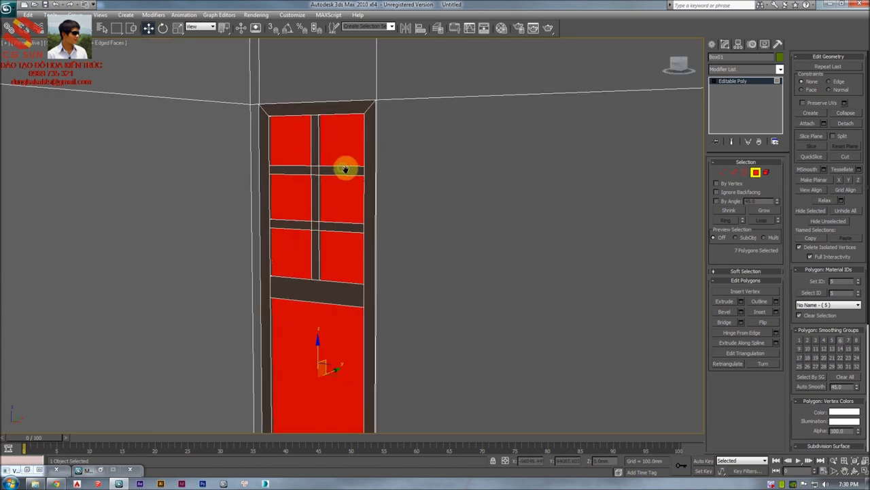
scroll(336, 146, "up", 3)
middle_click_drag(336, 147, 330, 118, "alt")
Turn off shading of selected faces and switch the perspective view to wireframe display
key("F2")
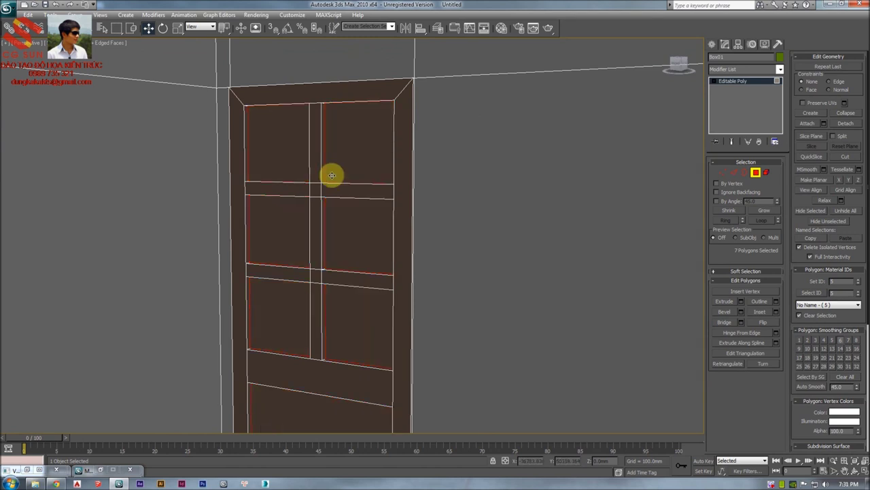
middle_click_drag(333, 175, 326, 184, "alt")
scroll(329, 183, "up", 3)
key("F3")
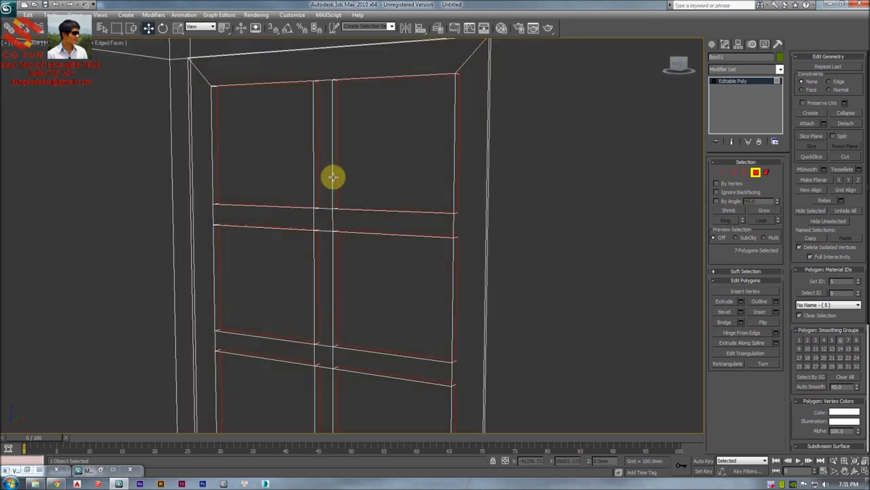
key("x")
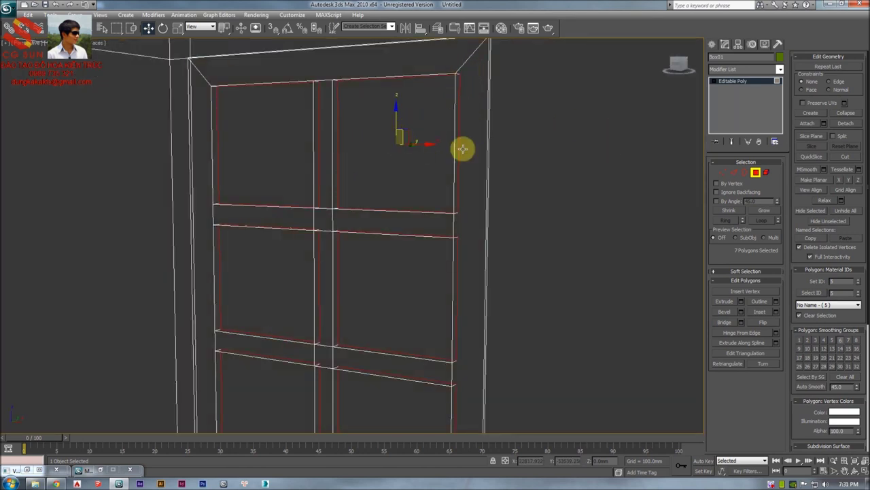
Select the wall polygon directly above the door and turn on shading of selected faces
scroll(506, 198, "down", 5)
middle_click_drag(470, 184, 383, 169, "alt")
left_click(399, 120)
scroll(400, 134, "up", 3)
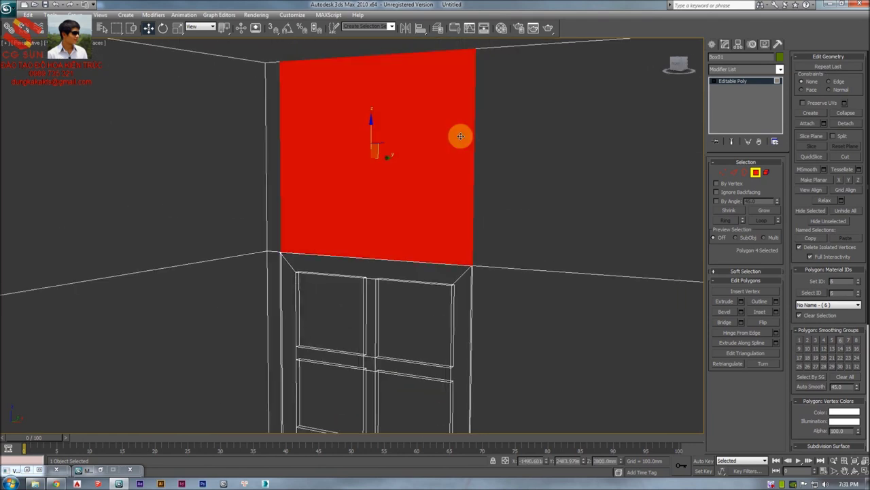
key("F2")
middle_click_drag(430, 224, 428, 158)
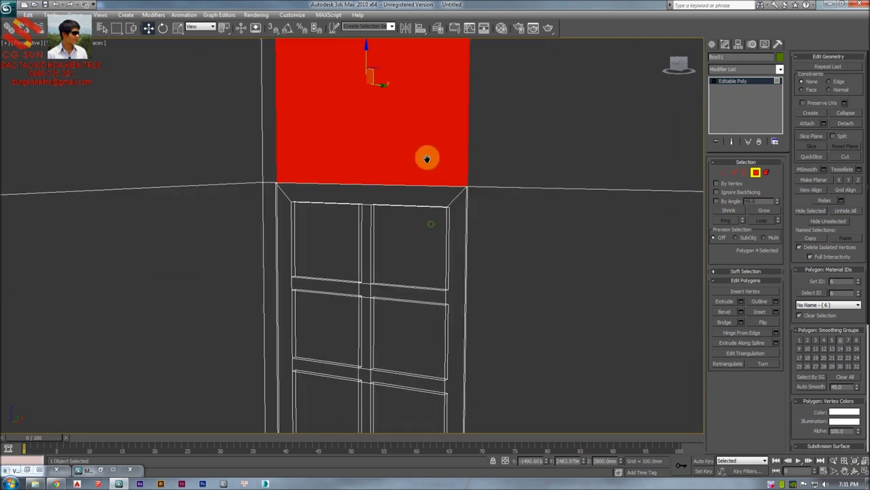
Restore the selection of the seven door panels and return to shaded display with edges, without shading of selected faces
key("ctrl+z")
key("ctrl+z")
key("ctrl+y")
mouse_move(388, 234)
middle_mouse_down()
mouse_move(381, 185)
mouse_move(394, 202)
mouse_move(386, 200)
mouse_move(382, 225)
mouse_move(393, 156)
mouse_move(361, 116)
mouse_move(387, 179)
mouse_move(380, 255)
mouse_move(380, 201)
mouse_move(397, 204)
middle_mouse_up()
key("F3")
key("F2")
key("F3")
scroll(389, 200, "down", 3)
key("F3")
scroll(385, 221, "up", 3)
Inset the seven selected door panels as a group by 40 mm
left_click(388, 213)
right_click(394, 201)
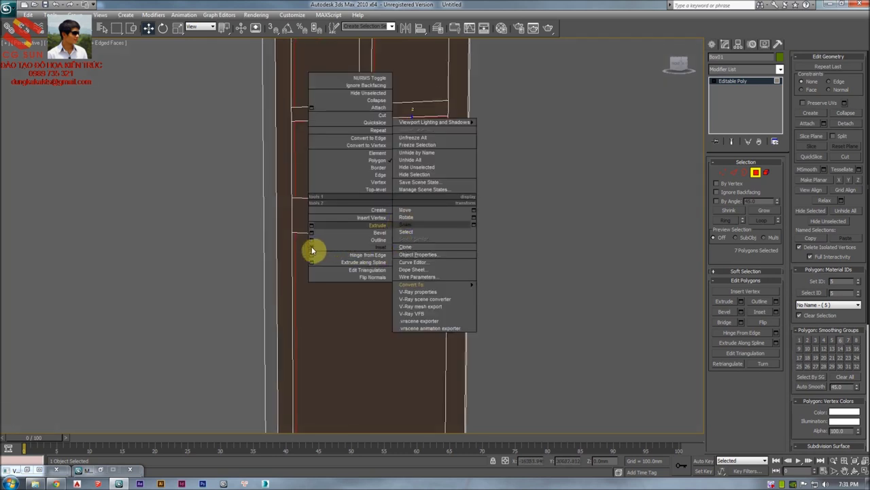
left_click(312, 248)
middle_click_drag(347, 196, 355, 244)
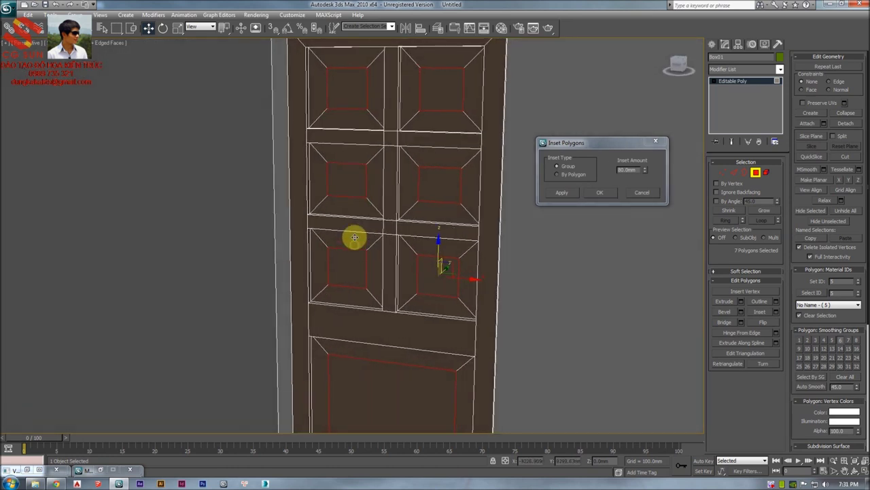
left_click(368, 156)
middle_click_drag(418, 193, 424, 193, "alt")
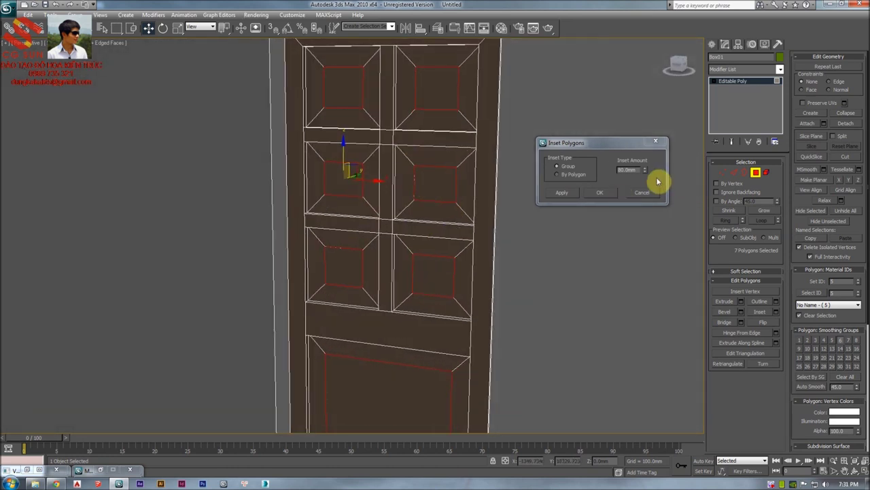
left_click_drag(638, 170, 575, 202)
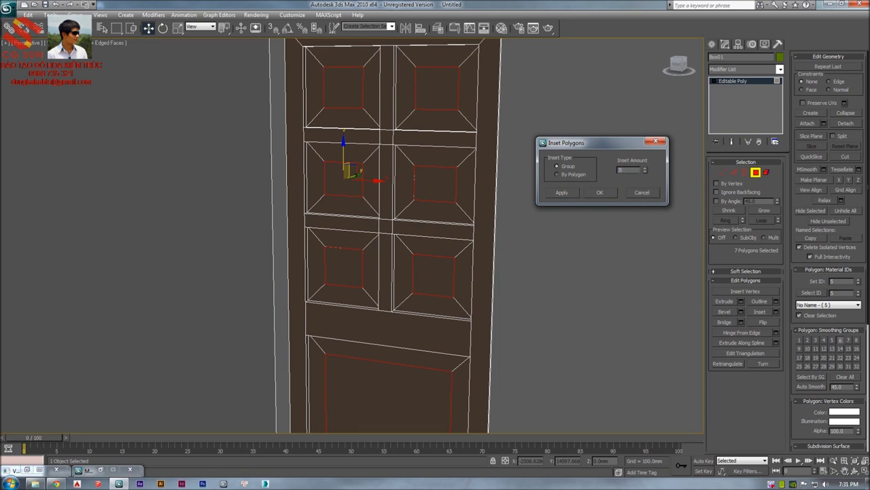
type("30")
key("Return")
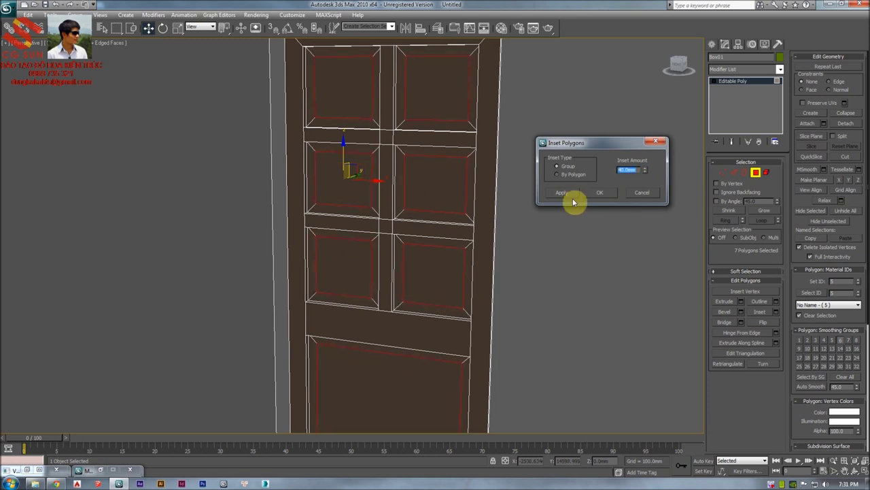
left_click(593, 195)
Move the seven inset panel faces along world Y toward the room with a typed offset, giving their borders a slope
middle_click_drag(493, 181, 402, 196, "alt")
scroll(415, 175, "up", 3)
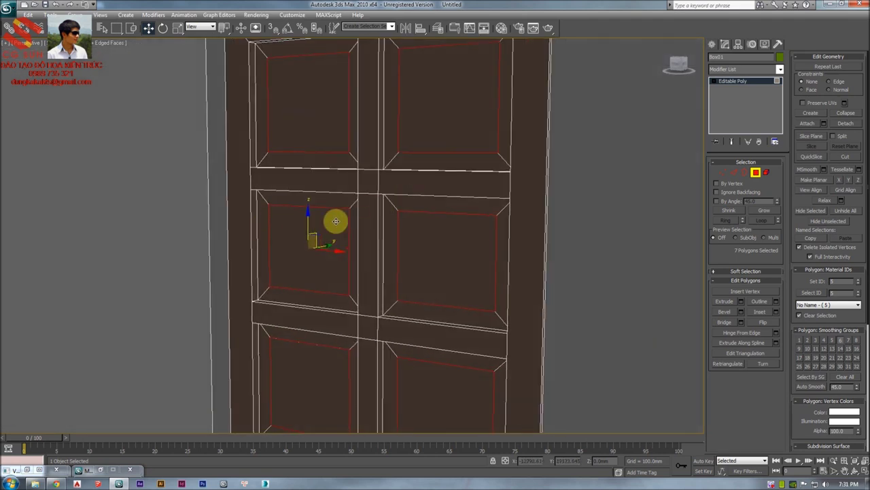
middle_click_drag(336, 221, 367, 206)
scroll(368, 206, "up", 3)
middle_click_drag(313, 249, 368, 238, "alt")
scroll(368, 238, "up", 3)
middle_click_drag(298, 206, 365, 206)
scroll(365, 206, "up", 4)
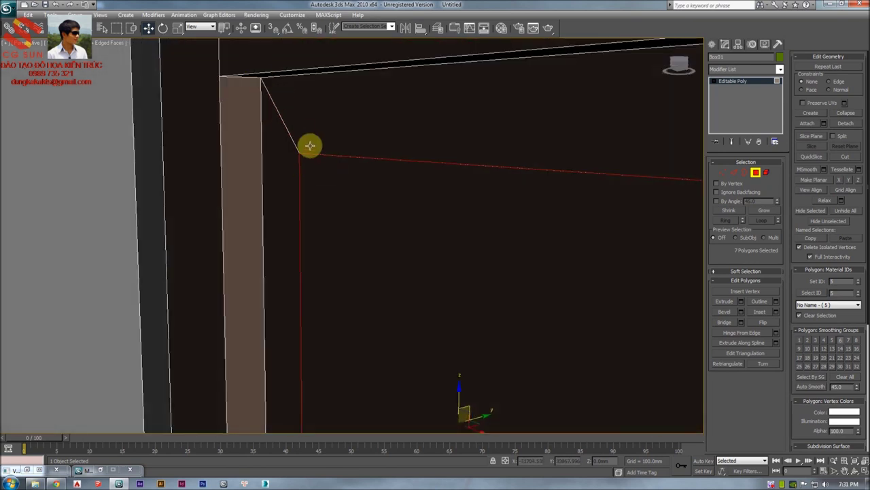
mouse_move(451, 329)
middle_mouse_down("alt")
mouse_move(429, 311)
mouse_move(447, 321)
middle_mouse_up("alt")
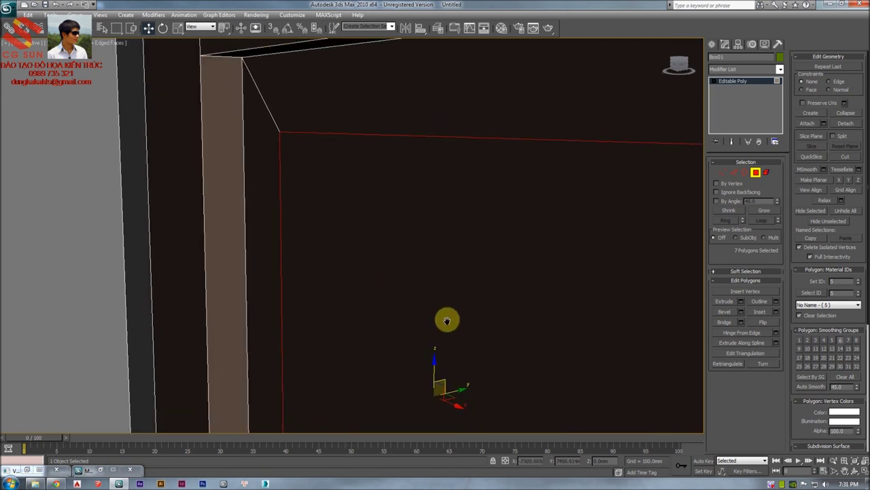
key("F12")
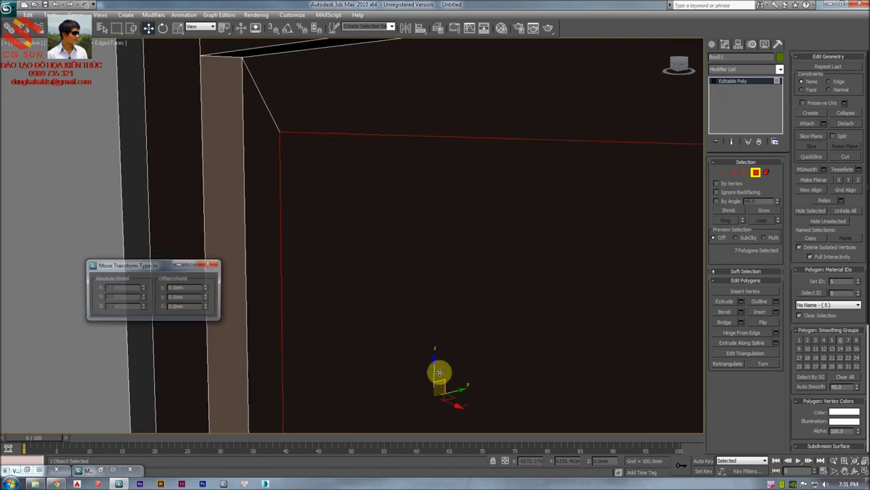
left_click_drag(207, 299, 210, 336)
right_click(210, 336)
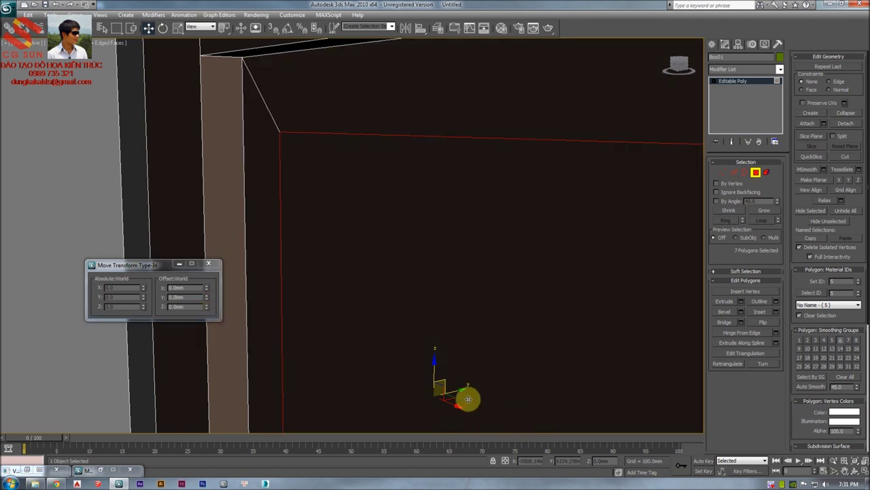
double_click(177, 297)
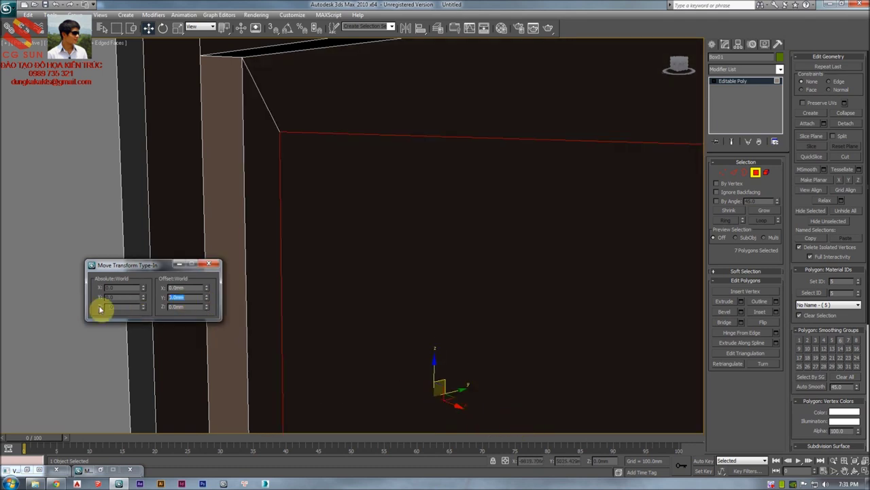
key("Return")
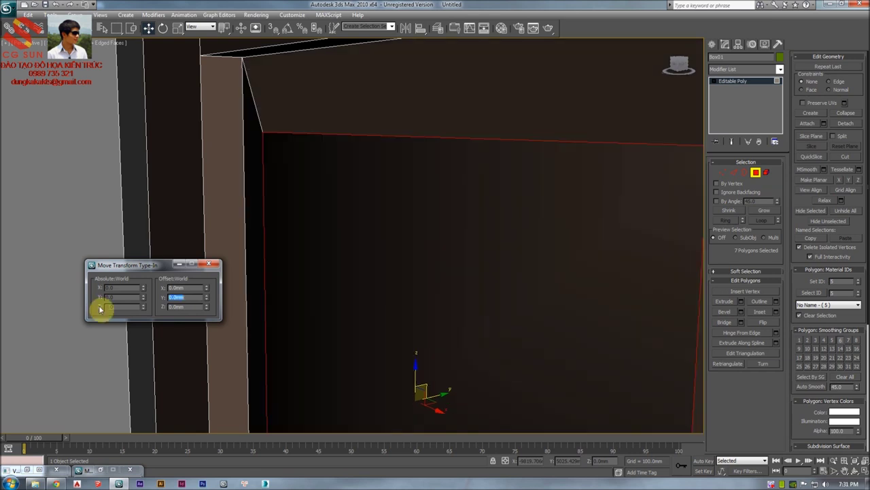
left_click(212, 265)
Extrude the seven selected panel faces as a group with a height of 10 mm
scroll(343, 201, "down", 4)
right_click(361, 206)
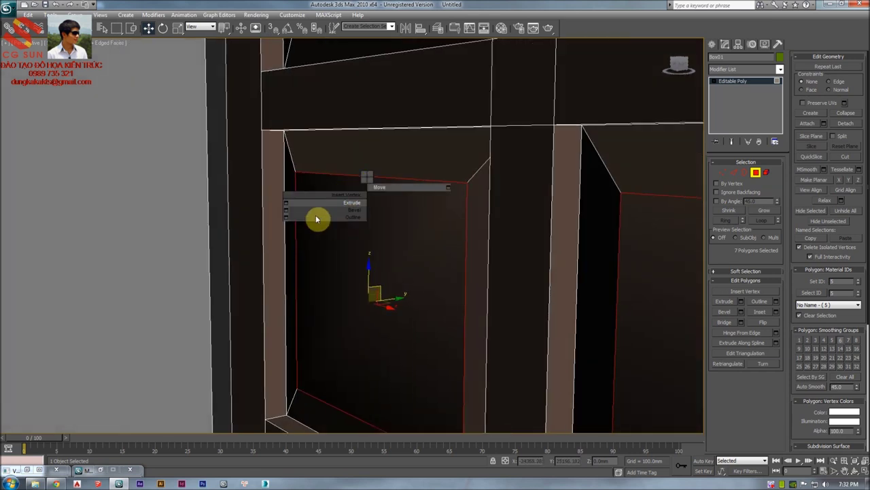
left_click(285, 204)
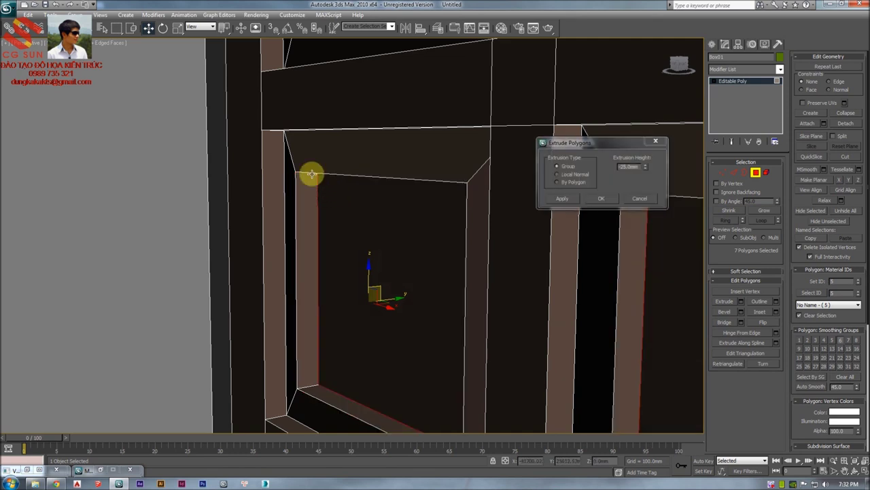
double_click(638, 167)
type("1")
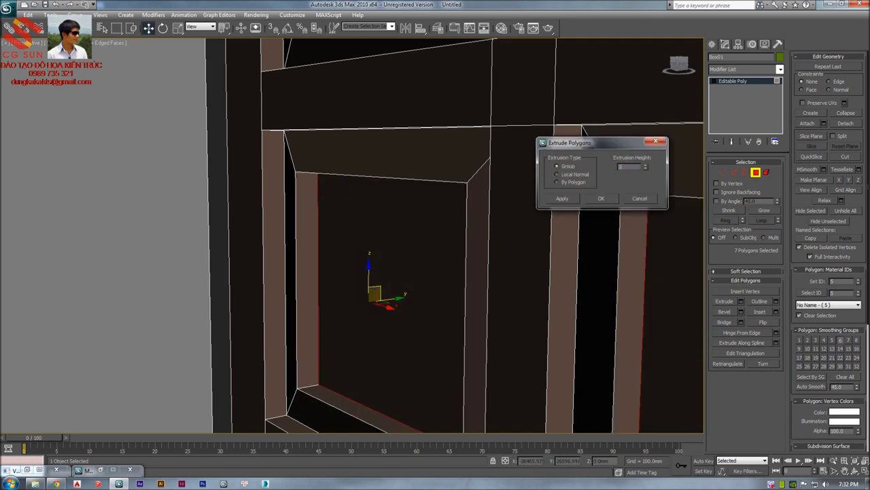
type("0")
key("Return")
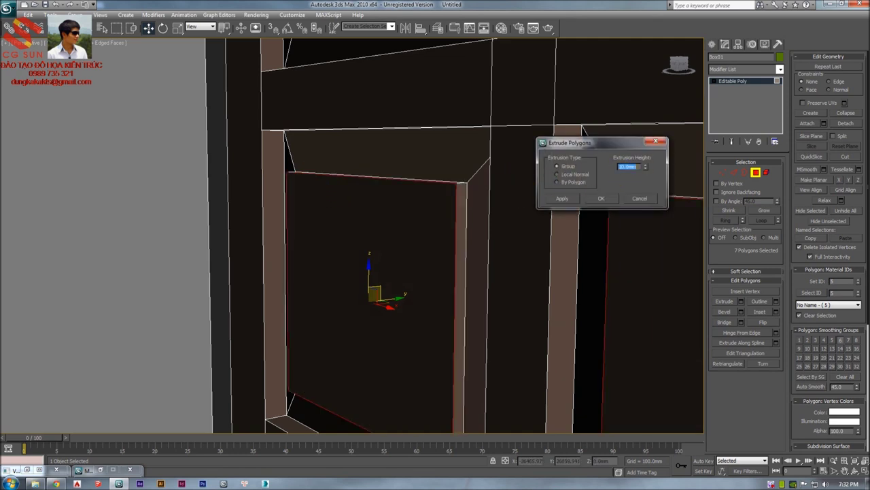
left_click(599, 202)
Deselect the door panel faces and leave polygon editing of the room box
scroll(415, 200, "down", 8)
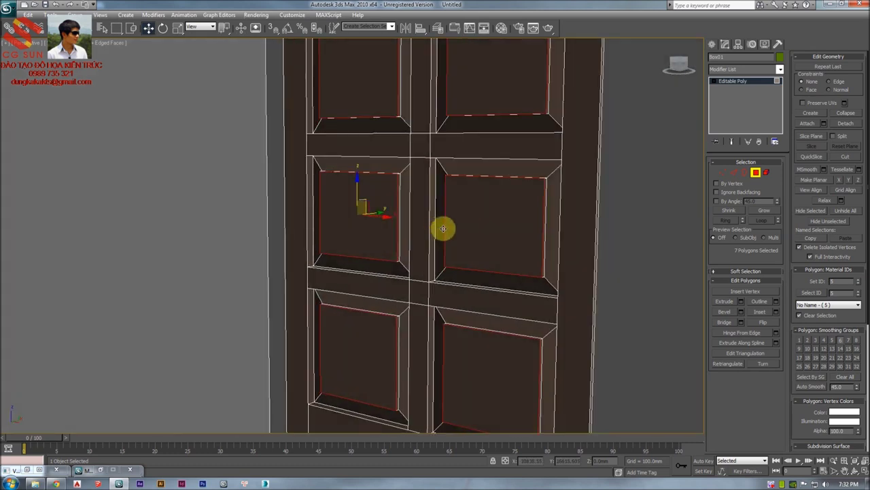
scroll(442, 228, "down", 10)
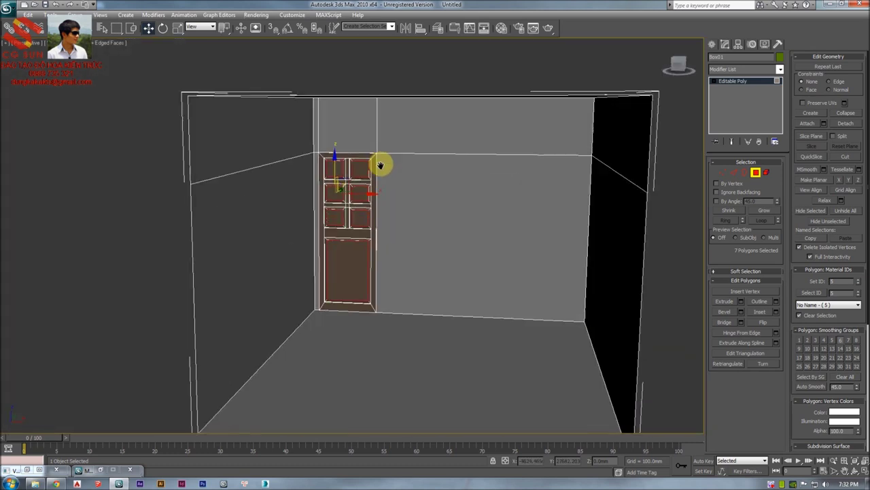
left_click(97, 249)
scroll(383, 171, "up", 8)
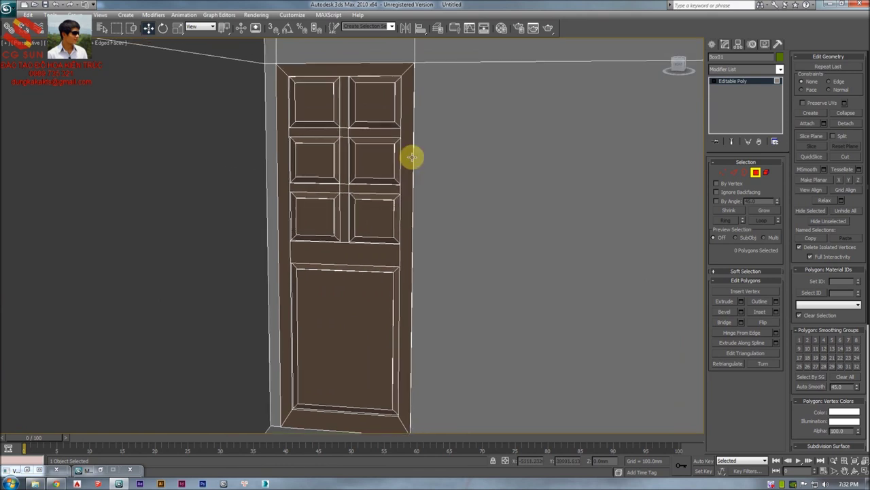
left_click(755, 173)
key("F3")
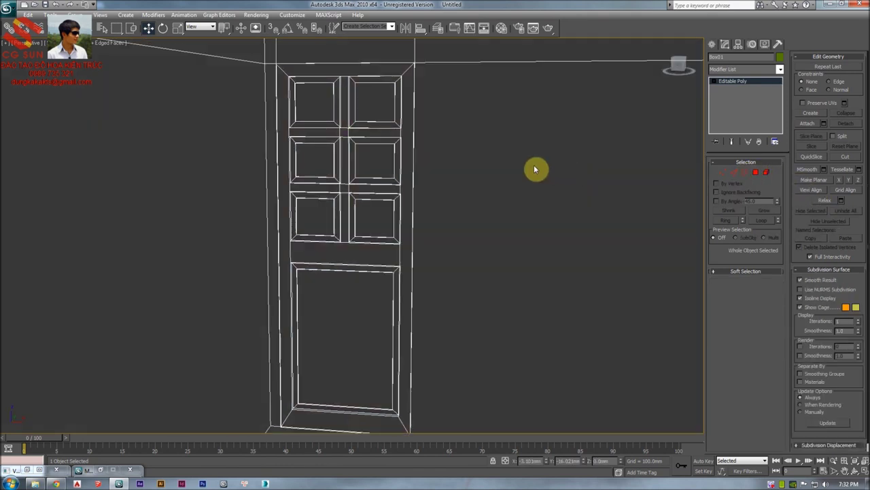
Examine the finished door shaded without edge lines, and check the living-room reference photo in the browser
left_click(535, 169)
key("F3")
key("F4")
scroll(420, 198, "down", 5)
middle_click_drag(421, 198, 439, 209, "alt")
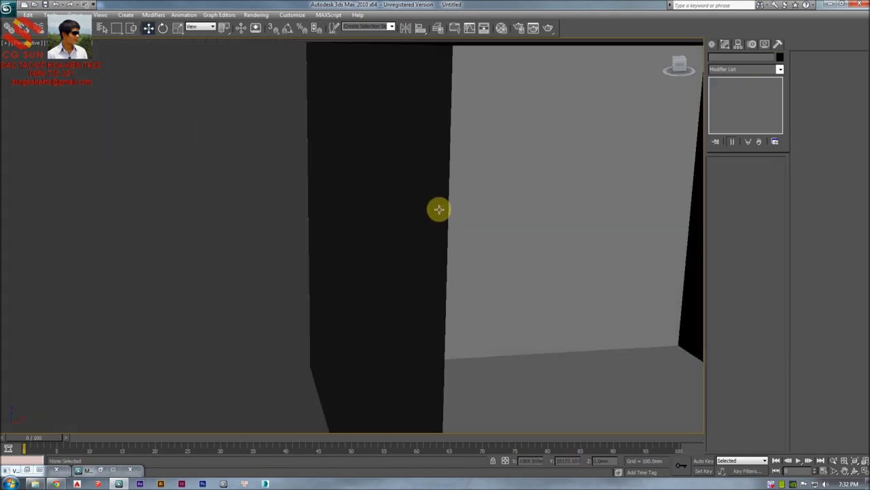
scroll(439, 209, "down", 5)
scroll(397, 208, "up", 5)
left_click(393, 195)
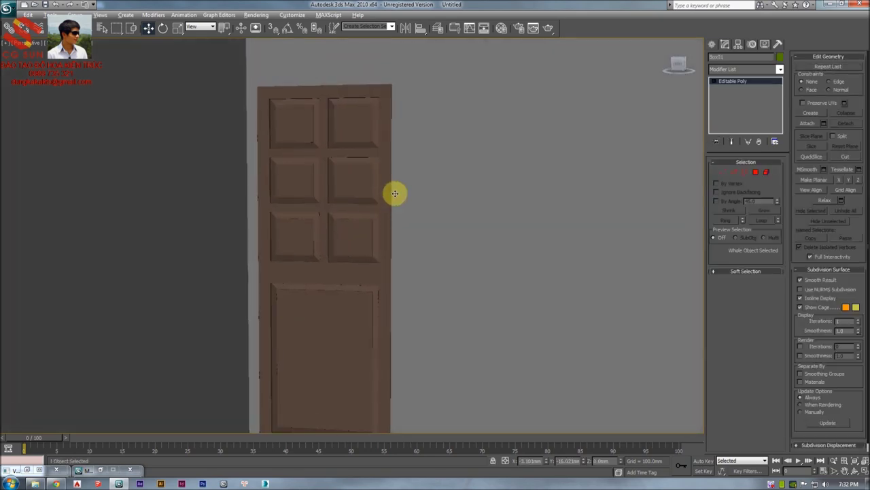
middle_click_drag(395, 194, 324, 169, "alt")
scroll(333, 169, "down", 4)
key("alt+Tab")
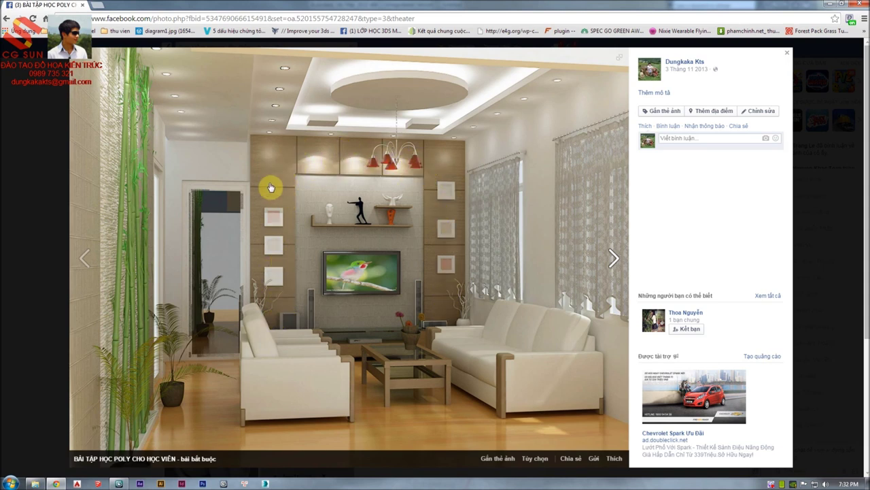
key("alt+Tab")
Switch to edge editing with edges displayed and select the back wall's three horizontal edges beside the door
mouse_move(416, 180)
middle_mouse_down()
mouse_move(394, 183)
mouse_move(399, 201)
mouse_move(383, 193)
middle_mouse_up()
key("F3")
key("F3")
left_click(733, 174)
middle_click_drag(452, 209, 500, 206, "alt")
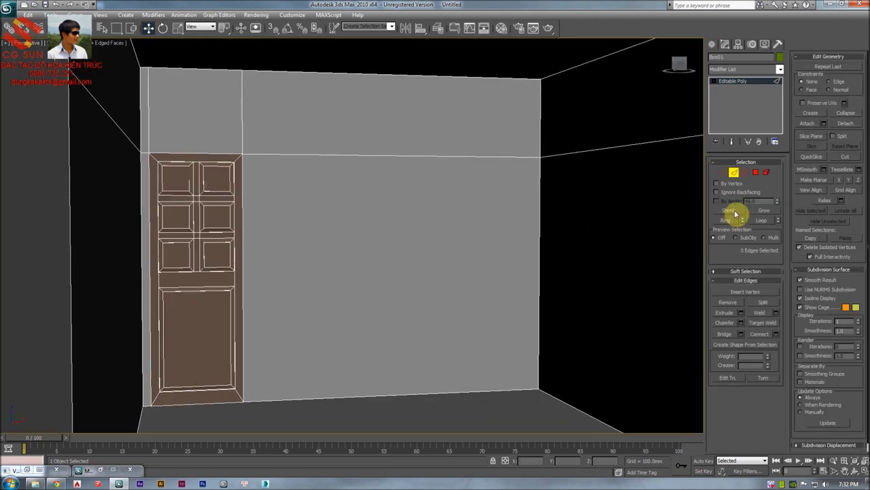
left_click_drag(445, 61, 381, 422)
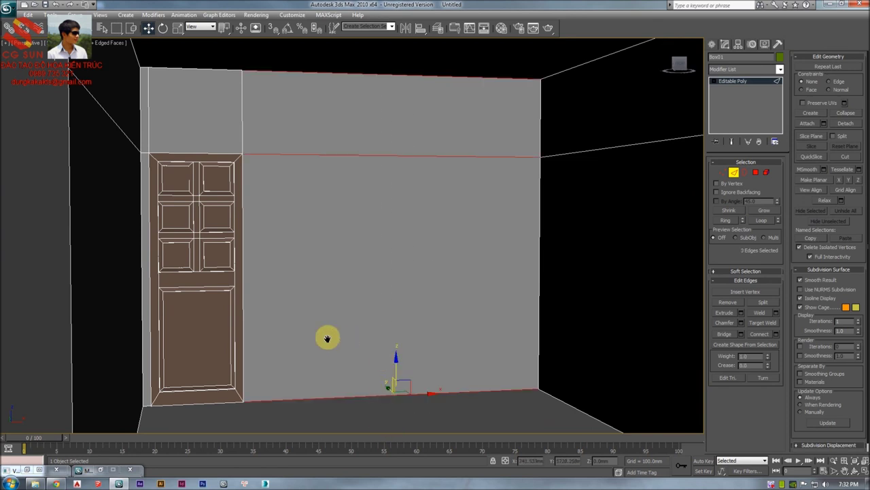
Connect the three selected wall edges with 1 segment and a slide of 95, placing a vertical edge close to the door
scroll(338, 311, "down", 2)
middle_click_drag(341, 280, 314, 277)
key("F3")
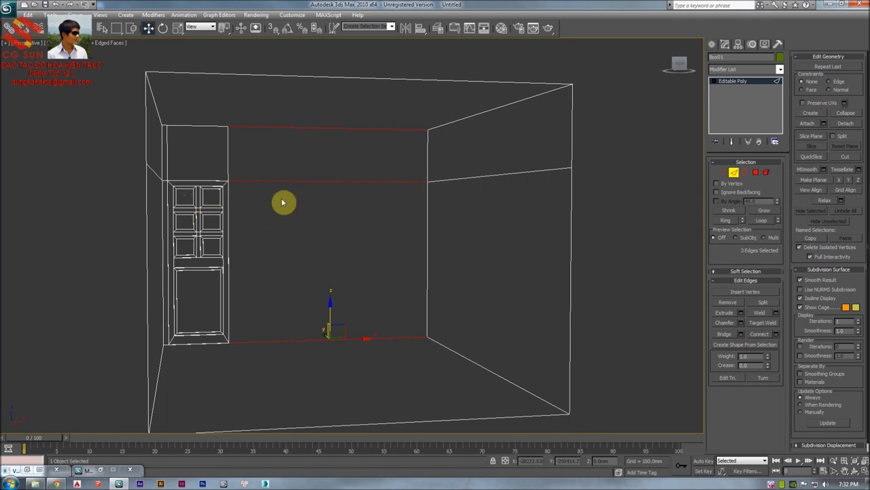
mouse_move(307, 219)
middle_mouse_down("alt")
mouse_move(359, 227)
mouse_move(367, 194)
middle_mouse_up("alt")
key("F3")
right_click(366, 190)
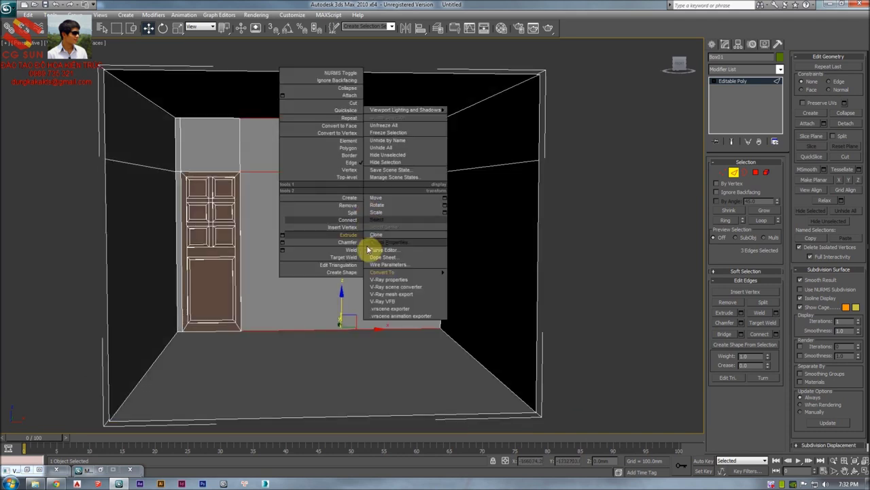
left_click(285, 221)
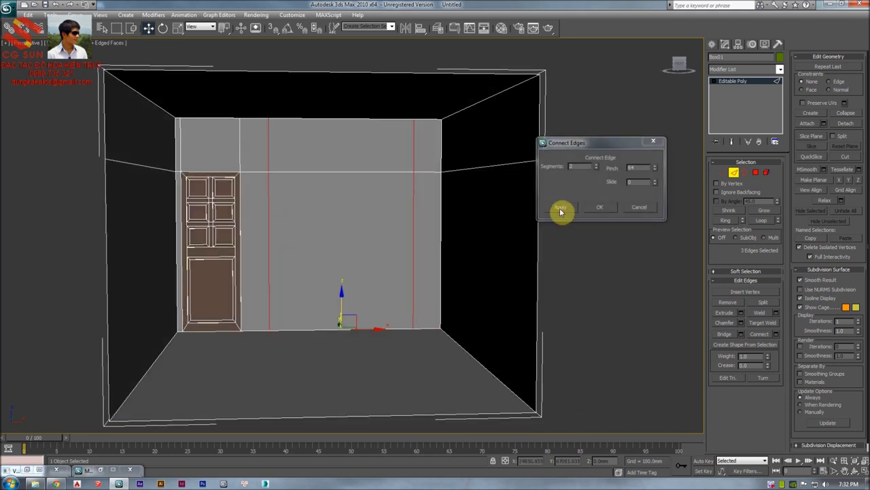
left_click(595, 167)
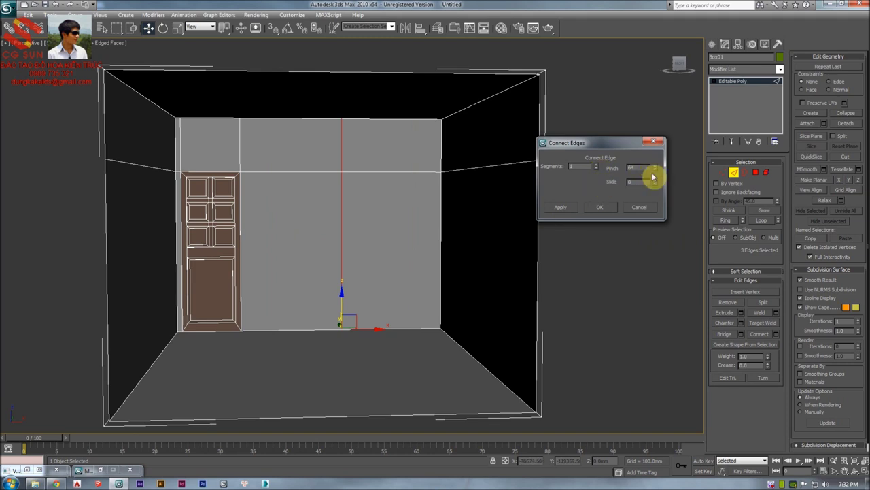
left_click_drag(656, 184, 629, 93)
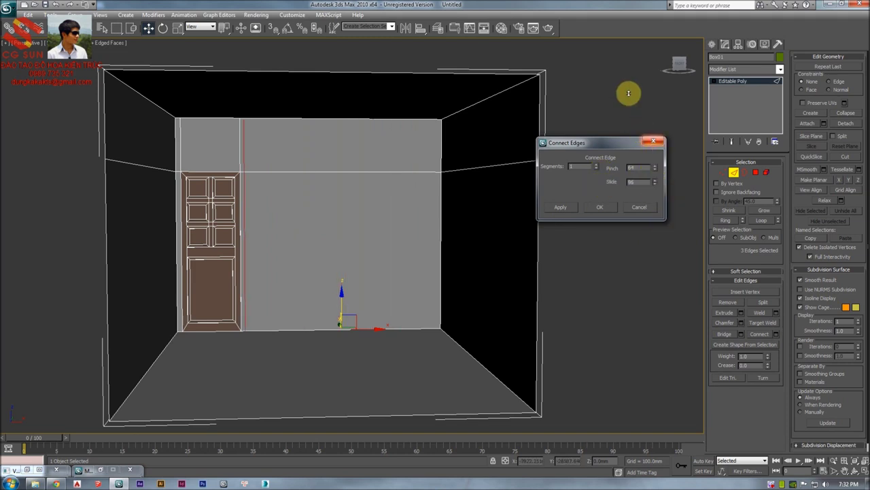
key("alt+Tab")
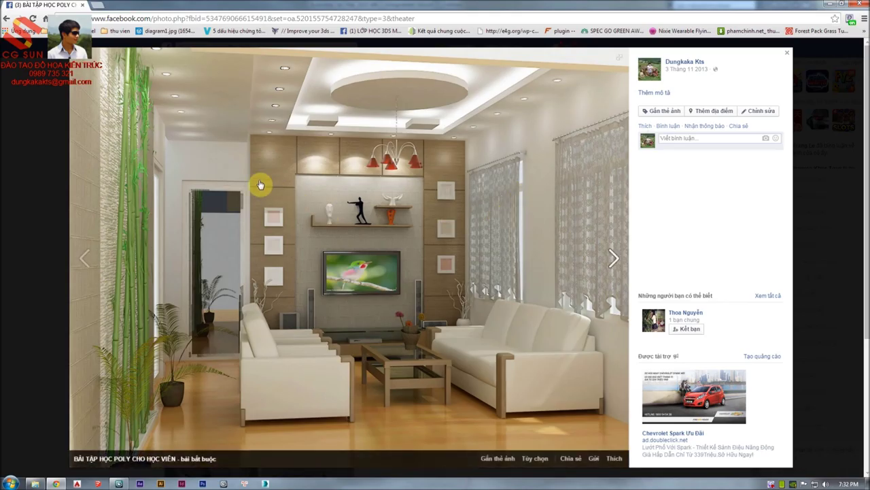
key("alt+Tab")
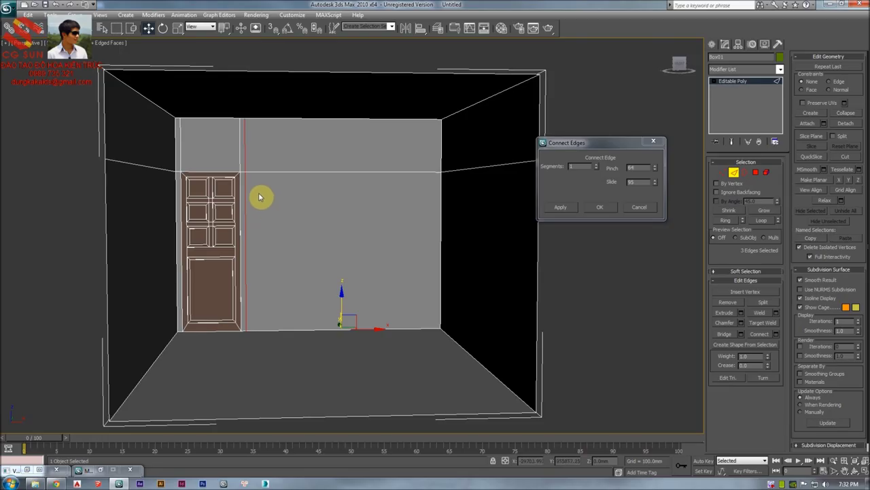
scroll(265, 204, "up", 5)
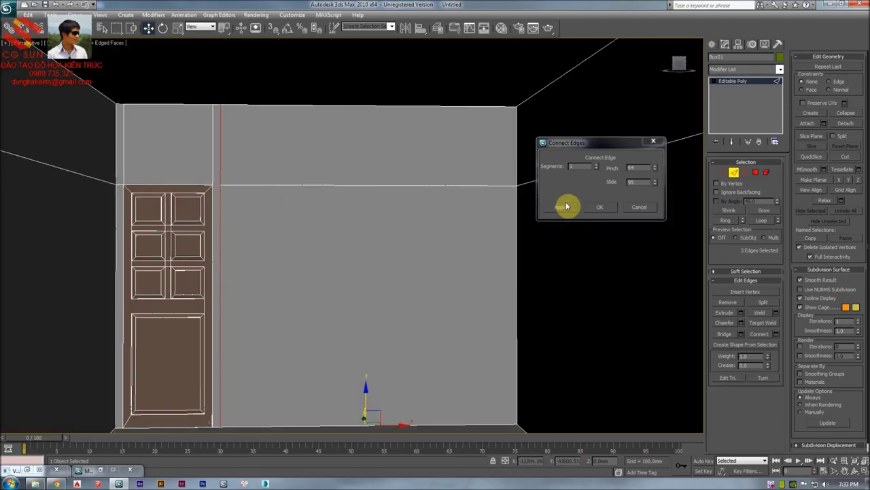
double_click(639, 168)
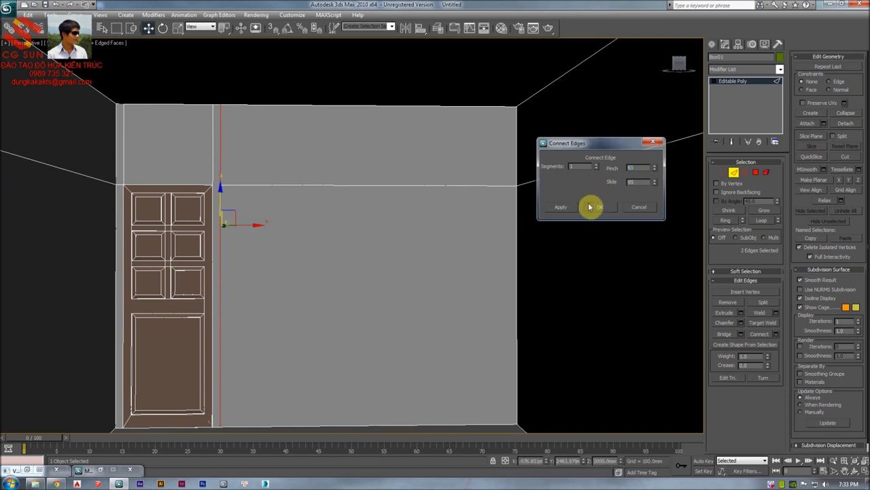
left_click(589, 205)
middle_click_drag(472, 196, 427, 146)
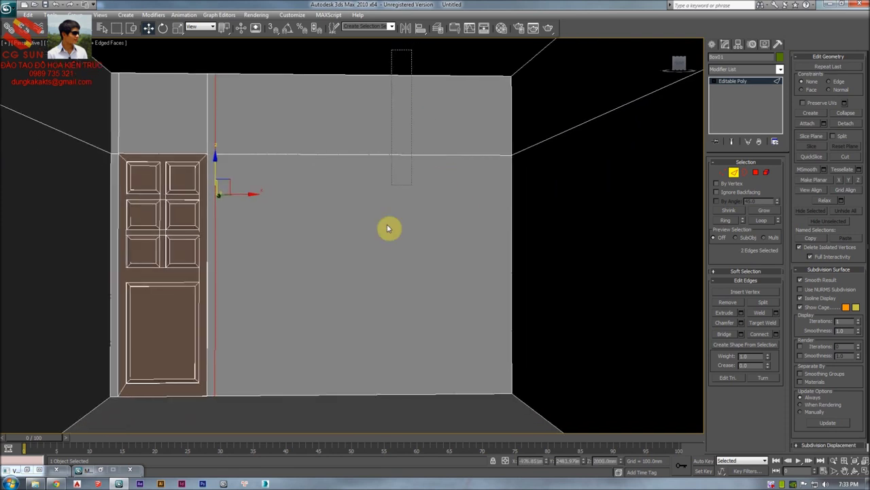
Select the back wall's three horizontal edges beside the door and preview connecting them with 2 segments, pinch 0 and slide 0
left_click(342, 389)
right_click(364, 300)
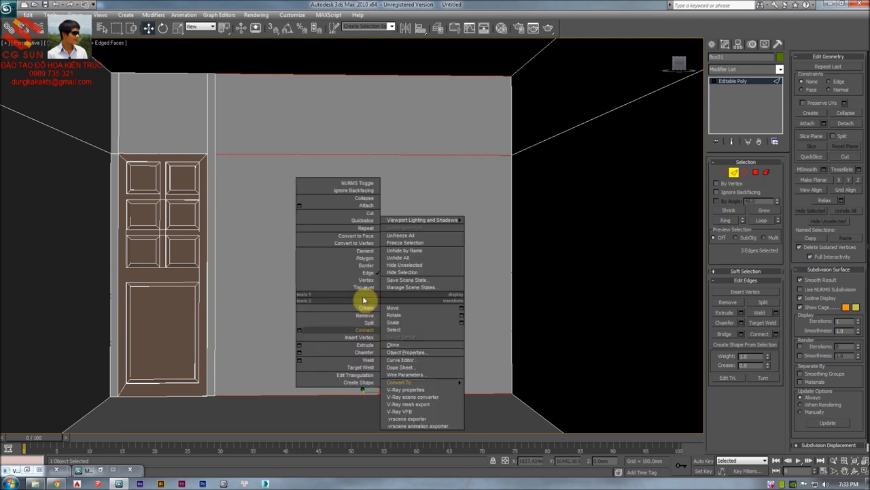
left_click(301, 331)
left_click_drag(639, 169, 596, 185)
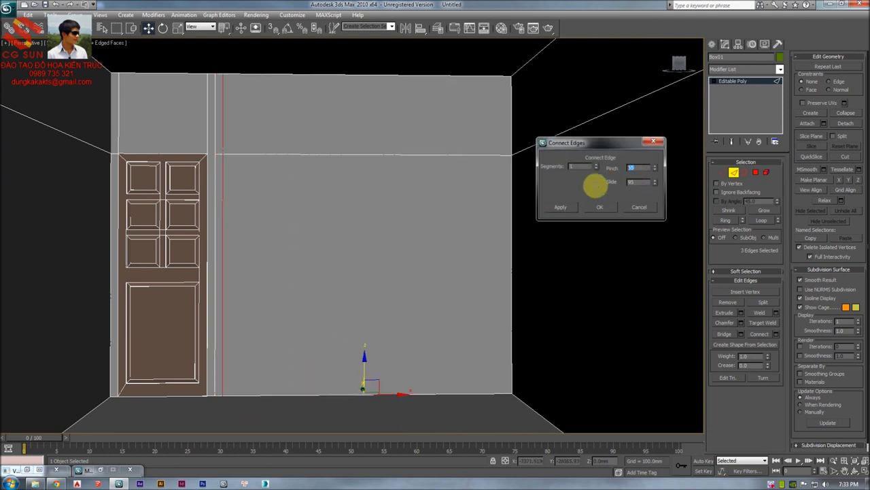
key("Return")
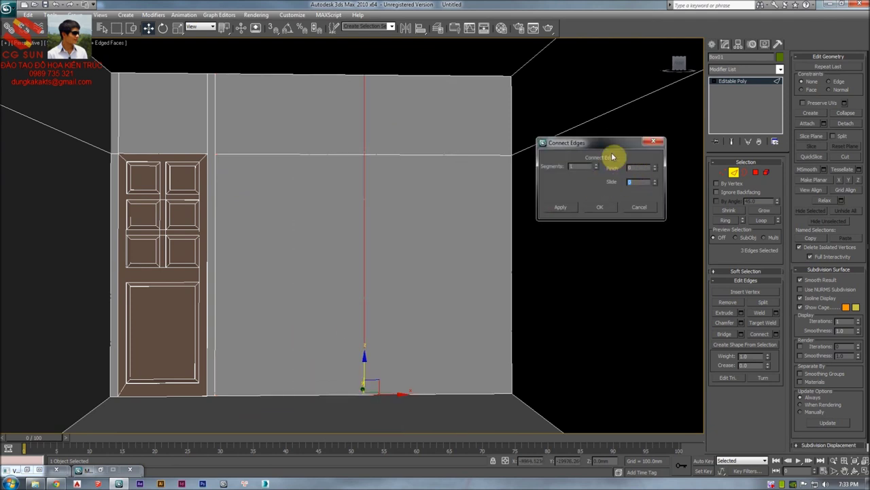
left_click(596, 165)
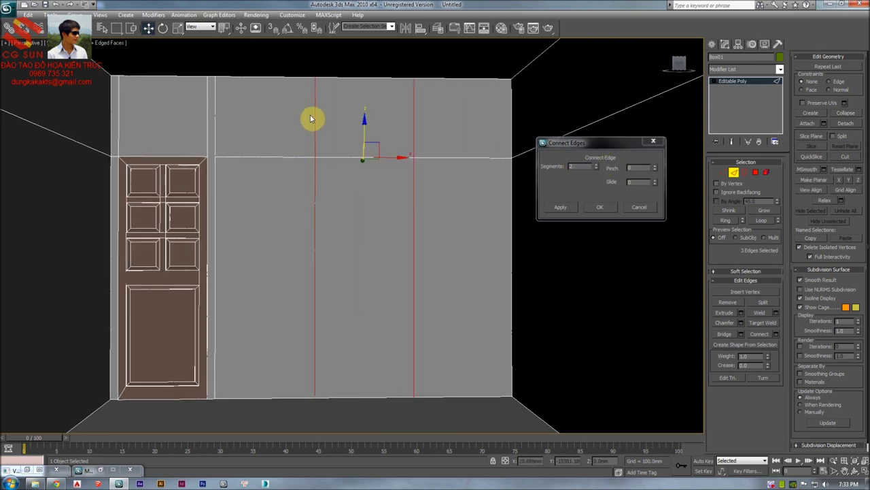
Check the living-room reference photo, set the connection's pinch to 50, confirm the two vertical edges and clear the edge selection
left_click_drag(656, 169, 653, 121)
key("alt+Tab")
key("alt+Tab")
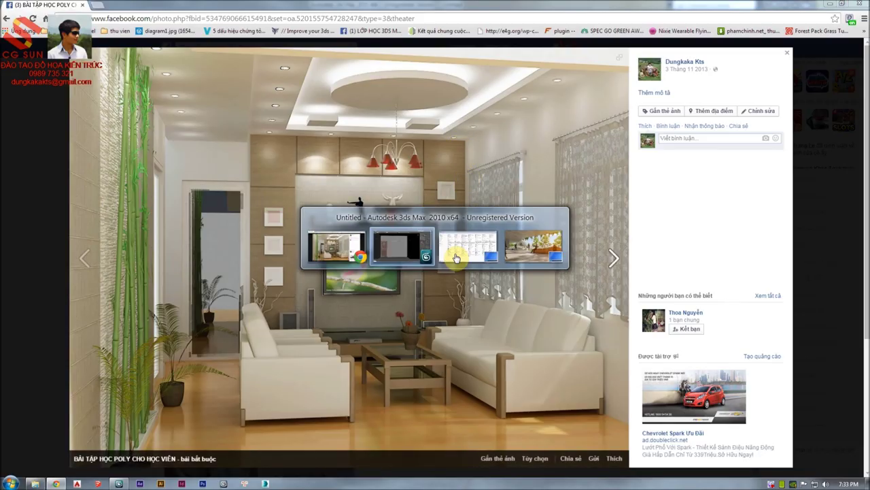
key("alt+Tab")
key("alt+Tab")
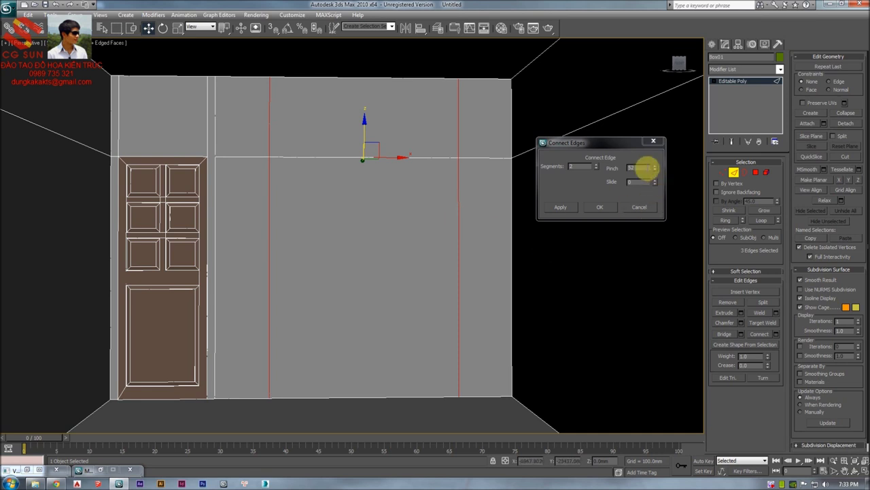
left_click(639, 168)
type("50")
key("Return")
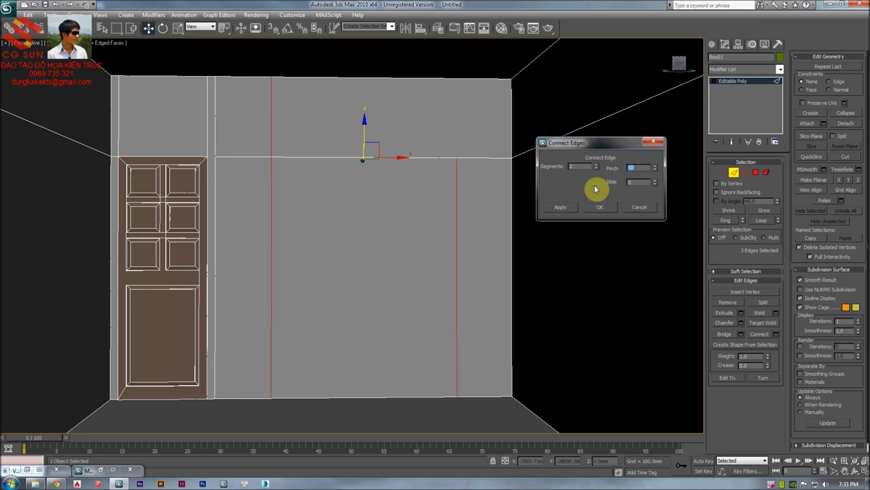
mouse_move(482, 184)
middle_mouse_down()
mouse_move(495, 204)
mouse_move(492, 180)
middle_mouse_up()
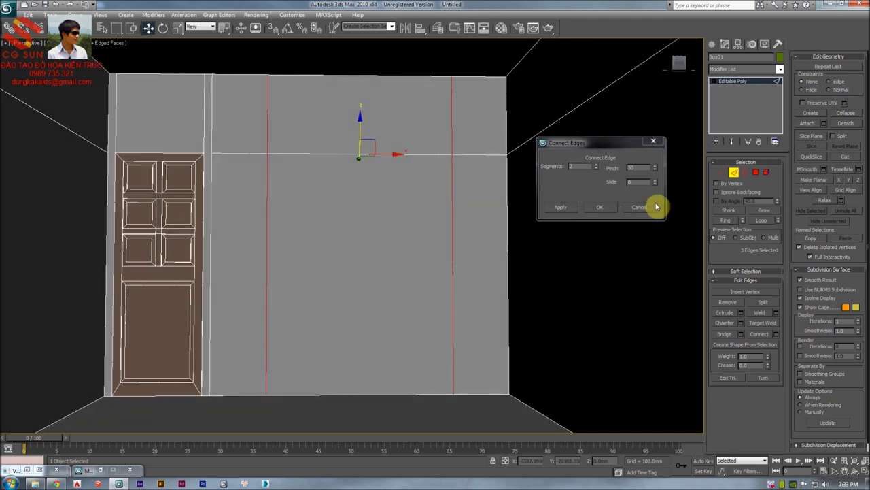
left_click(604, 207)
left_click(563, 227)
Connect the two horizontal edges of the upper central wall section with 2 segments and pinch 0, following the reference photo
key("alt+Tab")
key("alt+Tab")
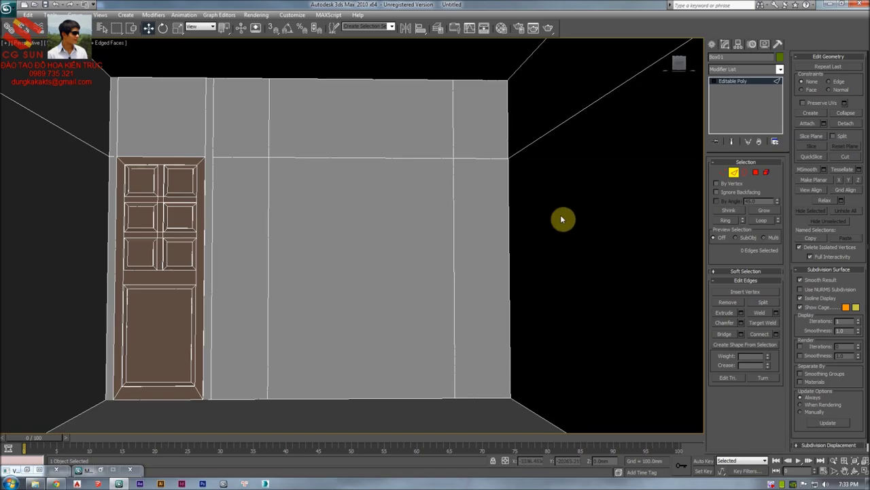
middle_click_drag(429, 181, 525, 206, "alt")
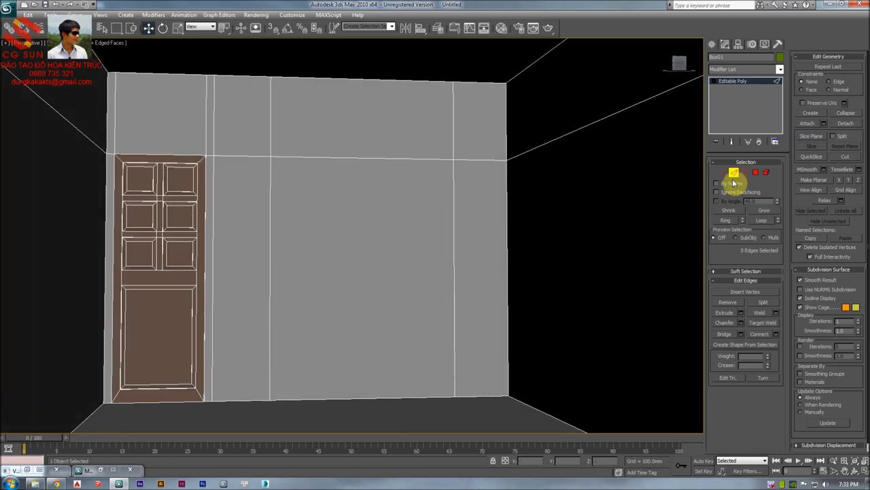
left_click(360, 158)
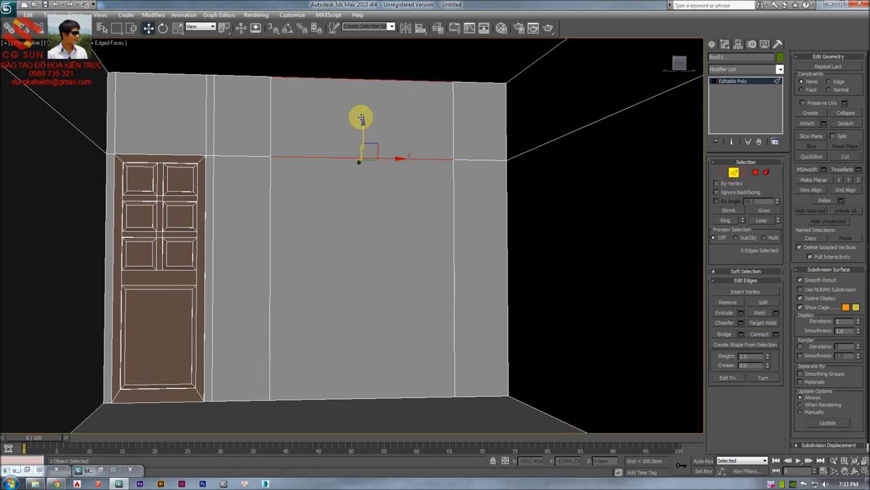
key("alt+Tab")
key("alt+Tab")
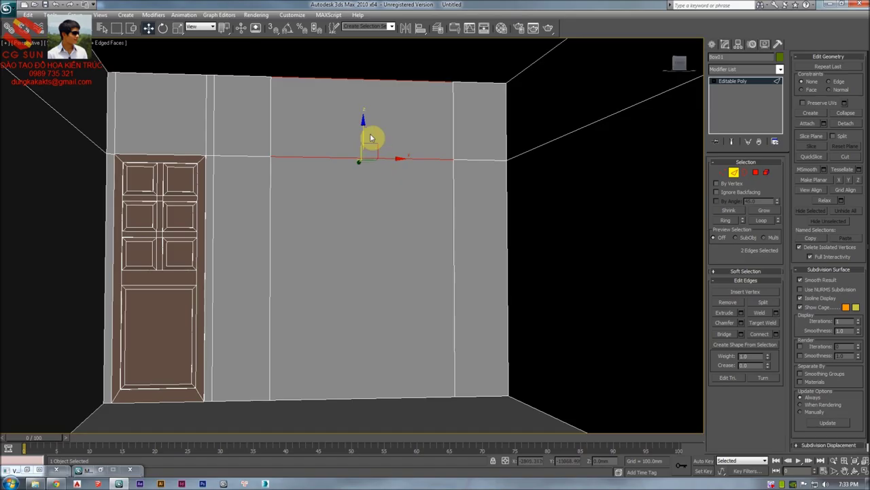
right_click(369, 140)
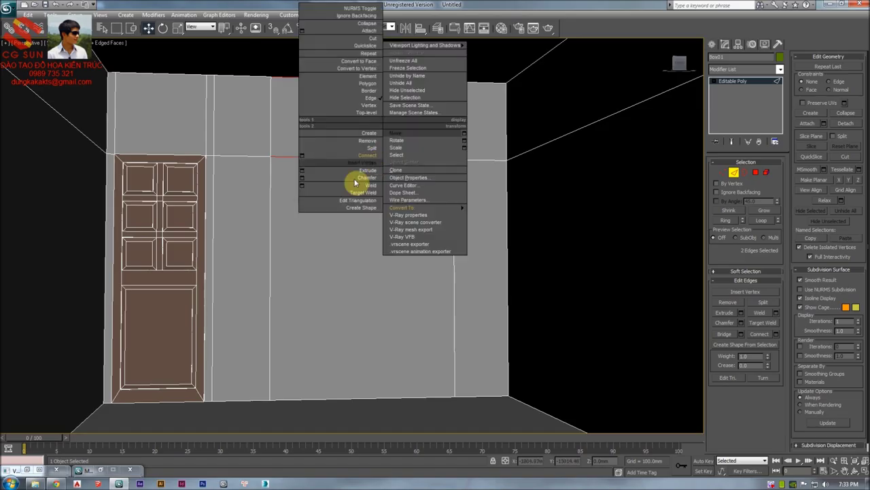
left_click(303, 157)
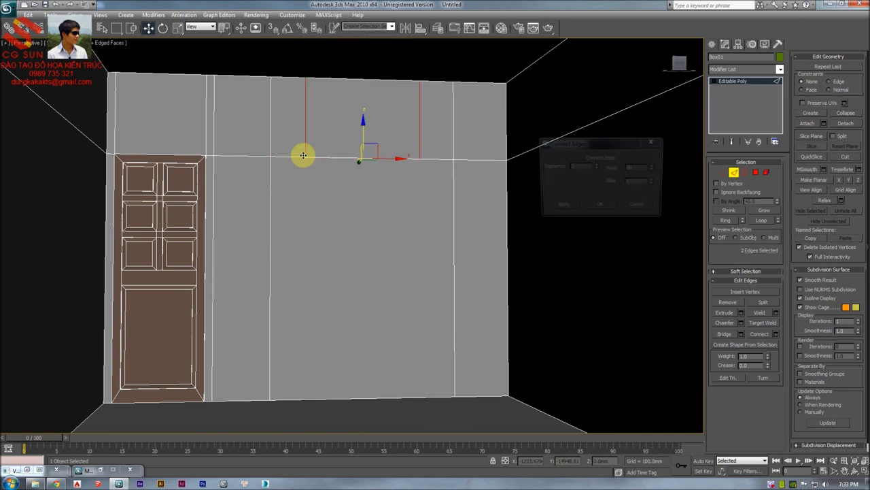
left_click(555, 201)
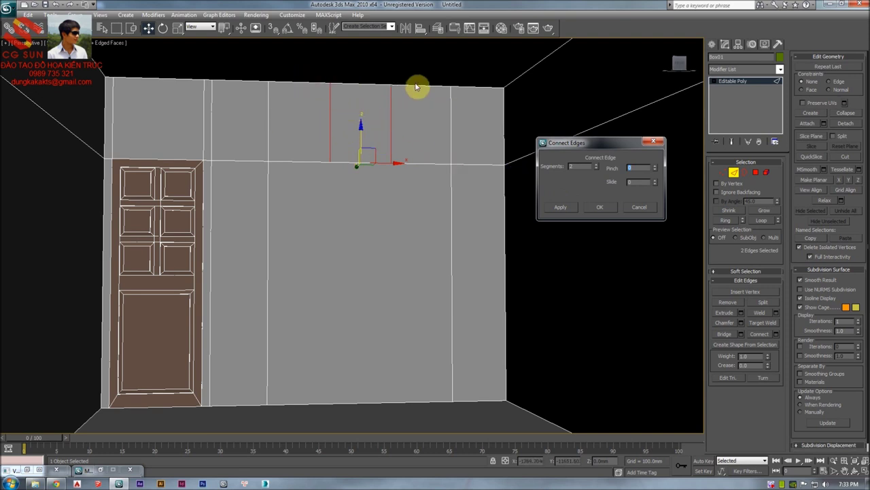
left_click(600, 207)
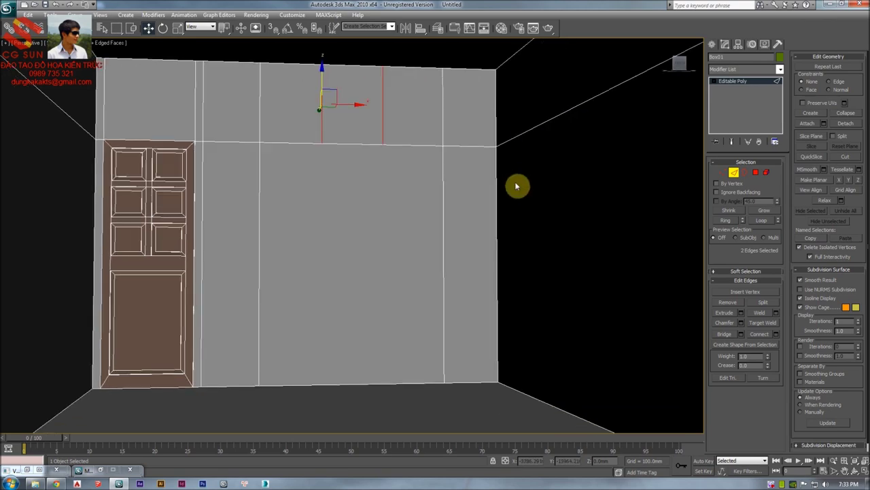
key("alt+Tab")
key("alt+Tab")
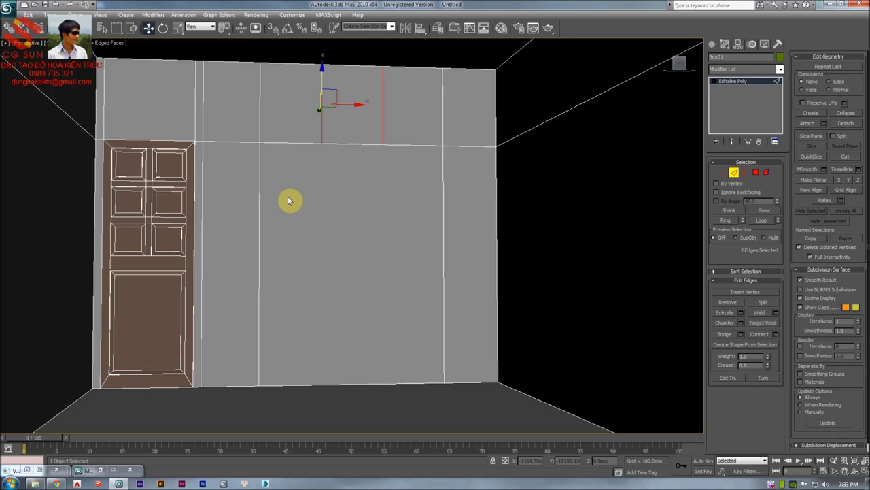
left_click_drag(510, 243, 416, 239)
left_click_drag(279, 244, 200, 244)
right_click(317, 239)
left_click(229, 268)
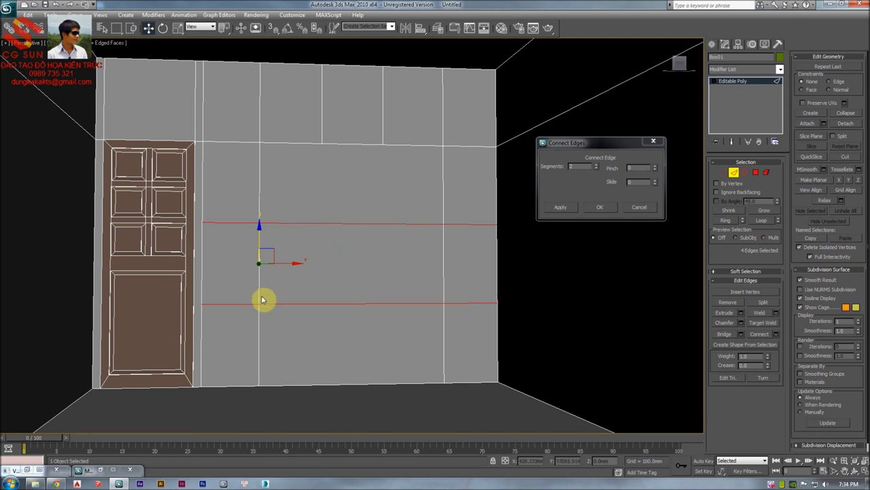
left_click(643, 209)
left_click_drag(541, 213, 370, 259)
right_click(469, 224)
right_click(471, 229)
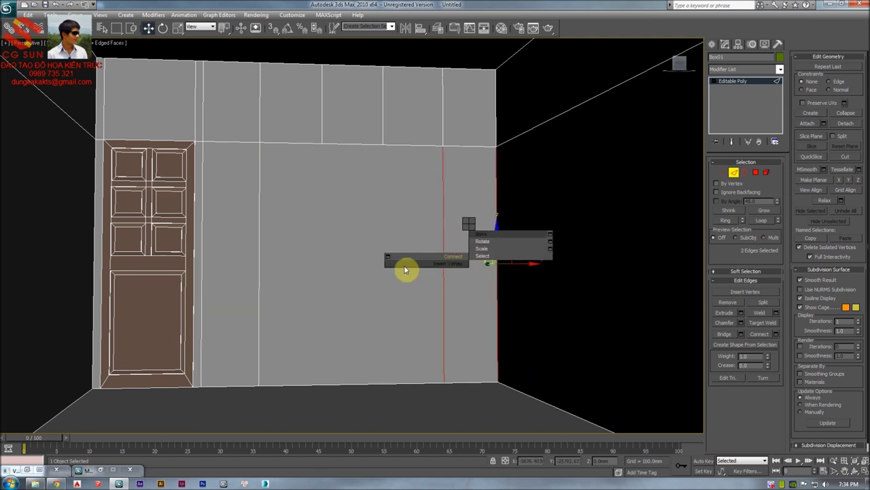
left_click(388, 258)
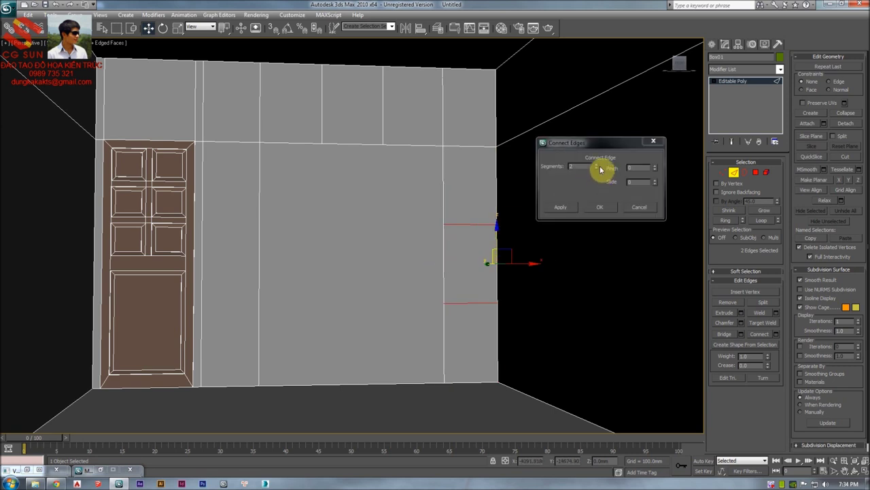
left_click(600, 207)
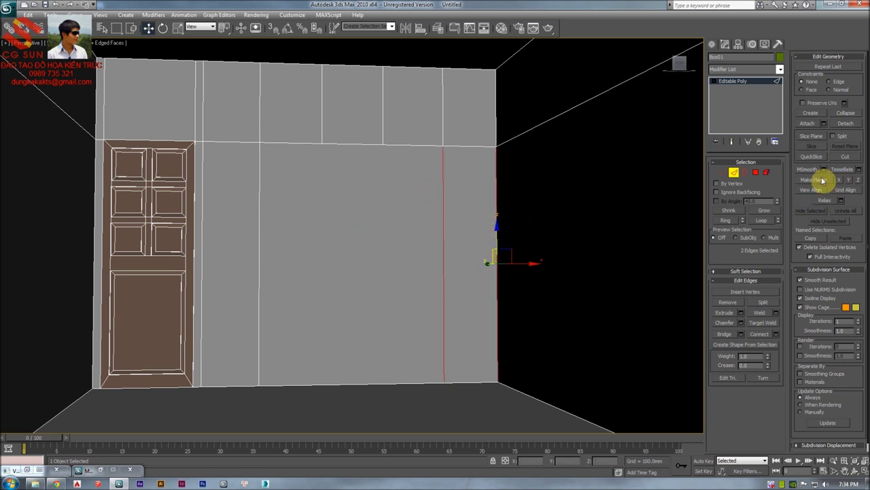
Select the two tall wall polygons on either side of the central panel and activate the Slice Plane
left_click(756, 173)
left_click(448, 233)
left_click(242, 253, "ctrl")
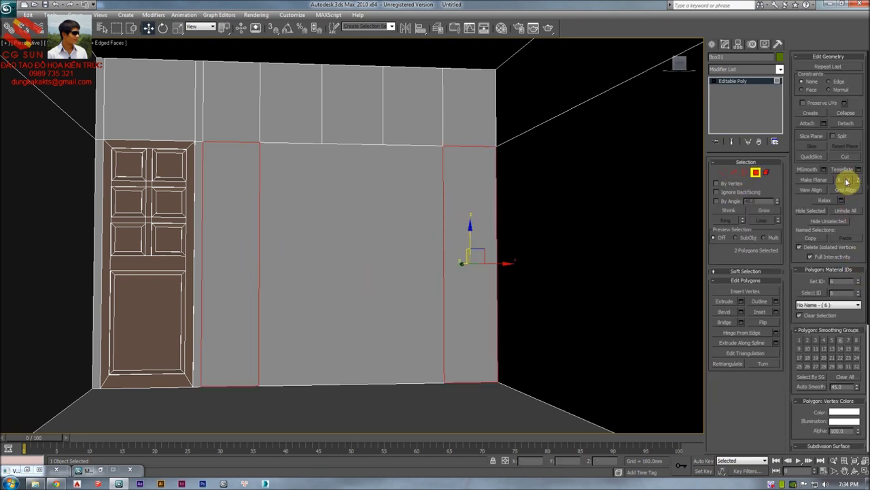
left_click(822, 160)
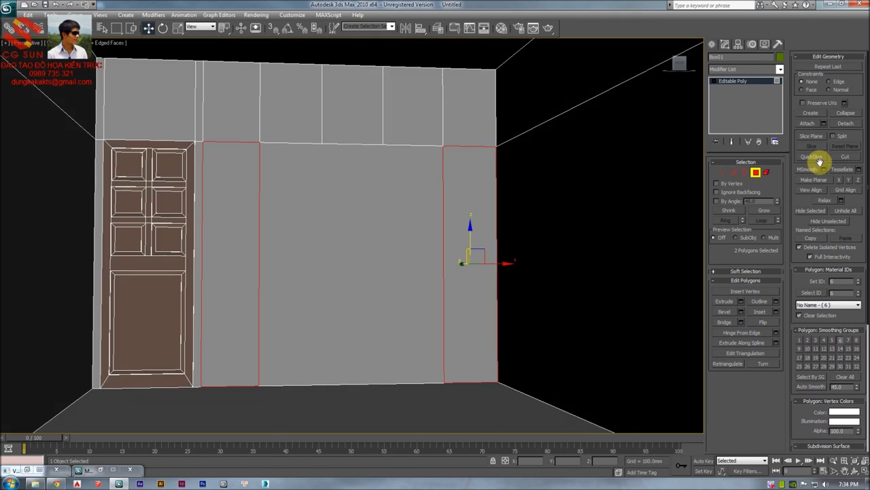
left_click(813, 137)
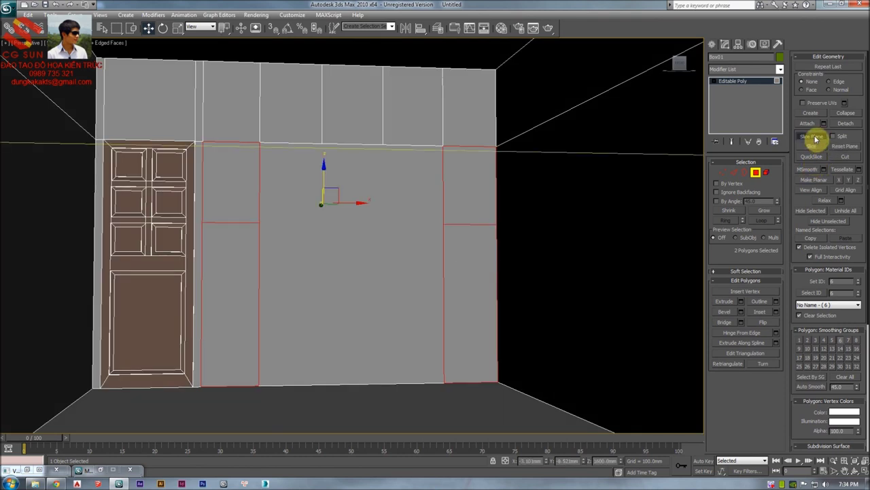
Raise the slice plane to a height of about 1829 mm in the front wireframe view and slice both wall strips
mouse_move(322, 170)
left_mouse_down()
mouse_move(322, 187)
mouse_move(329, 159)
mouse_move(319, 185)
left_mouse_up()
key("f")
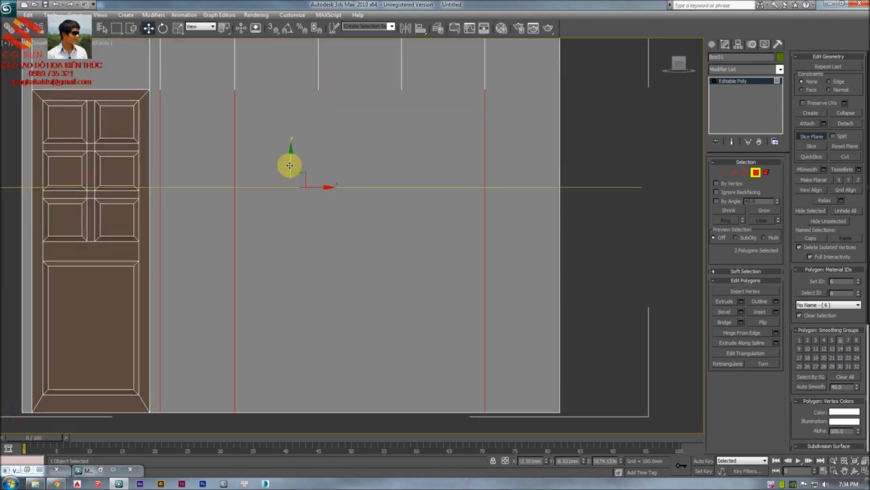
mouse_move(289, 166)
left_mouse_down()
mouse_move(301, 133)
mouse_move(305, 144)
left_mouse_up()
key("F3")
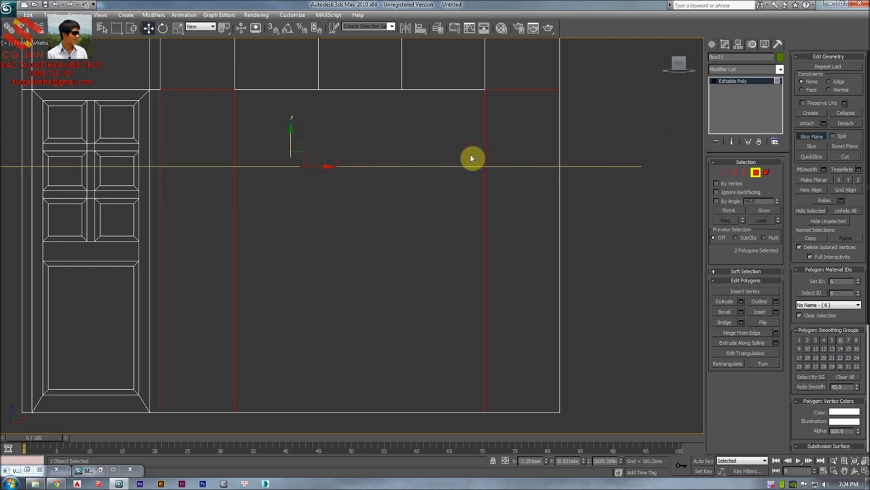
middle_click_drag(356, 123, 360, 121)
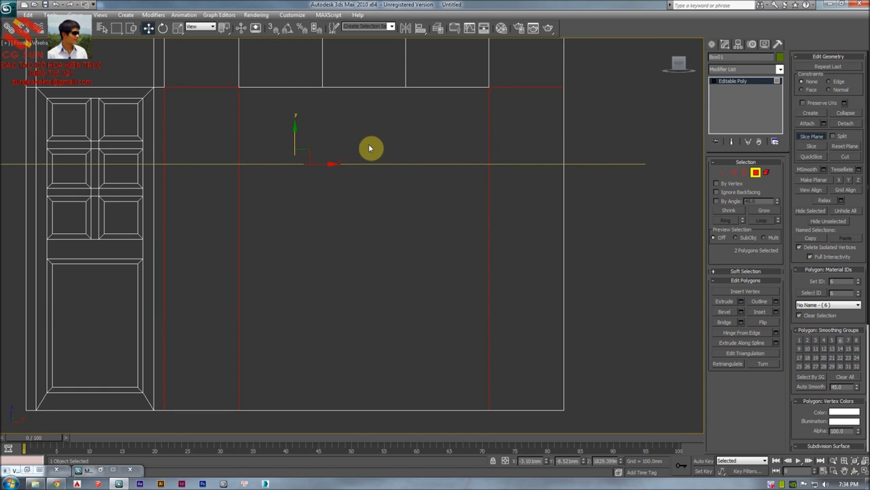
middle_click_drag(251, 164, 256, 165)
left_click(821, 141)
left_click(813, 148)
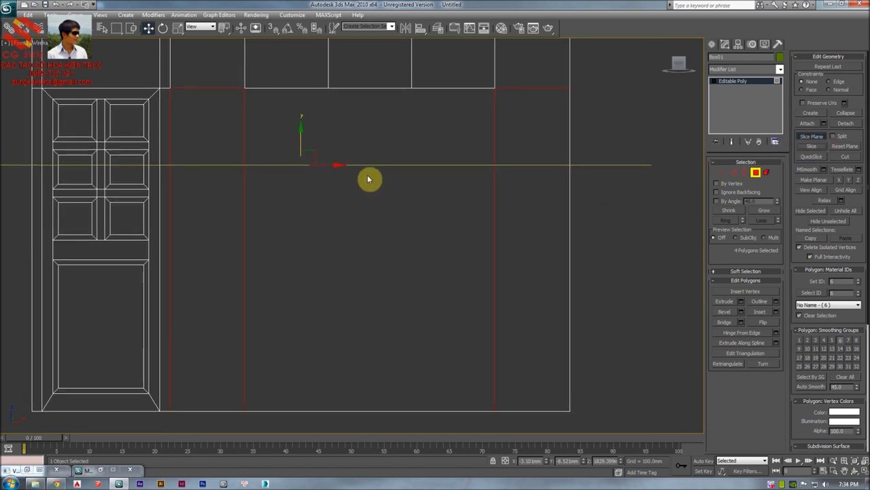
Slice both wall strips twice more at even spacing below the first cut, the lowest at a height of about 633 mm
left_click_drag(301, 133, 305, 211)
left_click(809, 146)
left_click_drag(297, 223, 305, 295)
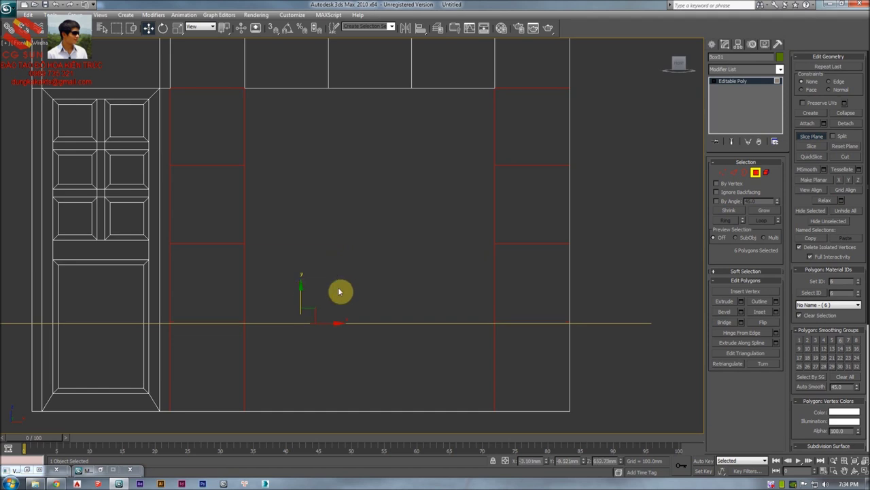
left_click(816, 146)
Return to the shaded perspective view of the back wall and turn off the Slice Plane
key("p")
mouse_move(381, 265)
middle_mouse_down()
mouse_move(400, 262)
mouse_move(366, 251)
mouse_move(346, 256)
mouse_move(358, 222)
mouse_move(370, 216)
middle_mouse_up()
scroll(401, 256, "up", 2)
key("F3")
left_click(803, 138)
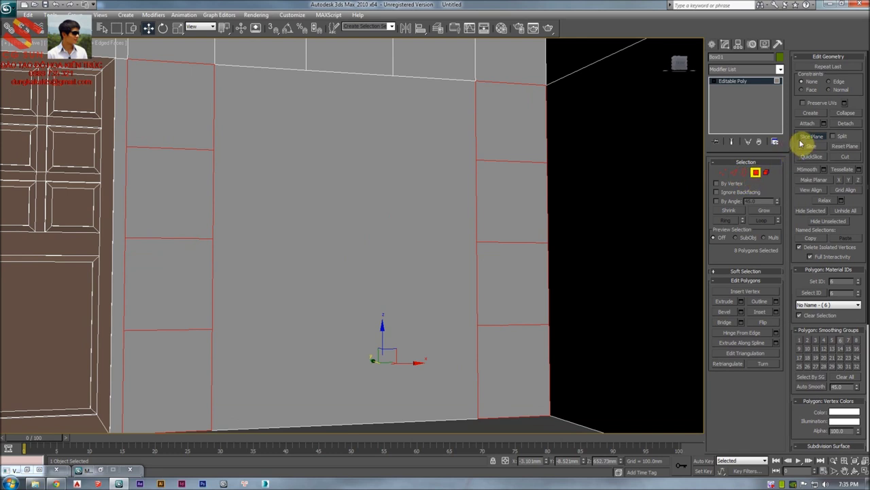
Check the reference photo and select the wall tiles in both side columns and the top row around the central panel
middle_click_drag(383, 249, 383, 245, "alt")
left_click(383, 246)
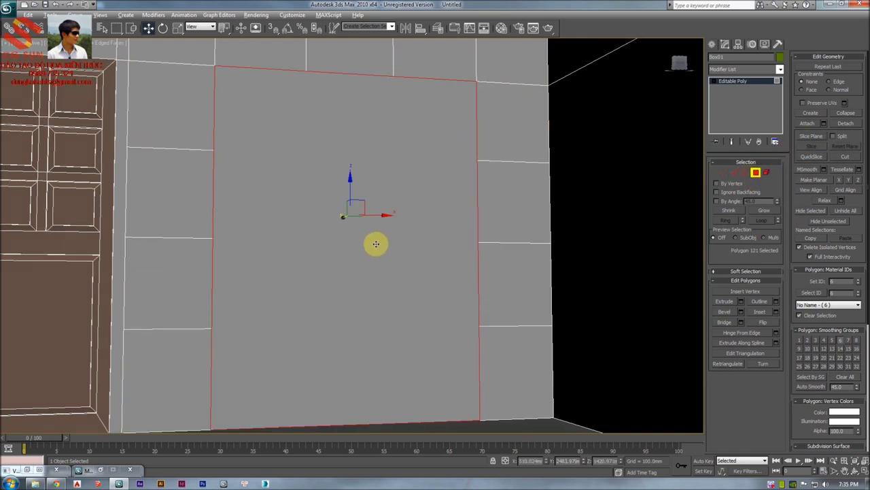
key("alt+Tab")
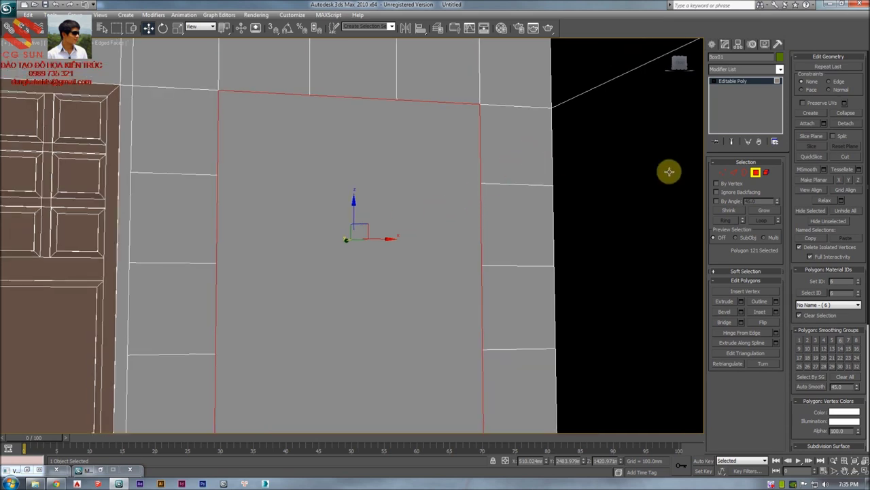
left_click(529, 153)
left_click(521, 238, "ctrl")
left_click(509, 303, "ctrl")
left_click(500, 362, "ctrl")
left_click(507, 70, "ctrl")
left_click(442, 72, "ctrl")
left_click(363, 76, "ctrl")
left_click(260, 79, "ctrl")
left_click(197, 81, "ctrl")
left_click(172, 141, "ctrl")
left_click(164, 217, "ctrl")
left_click(164, 280, "ctrl")
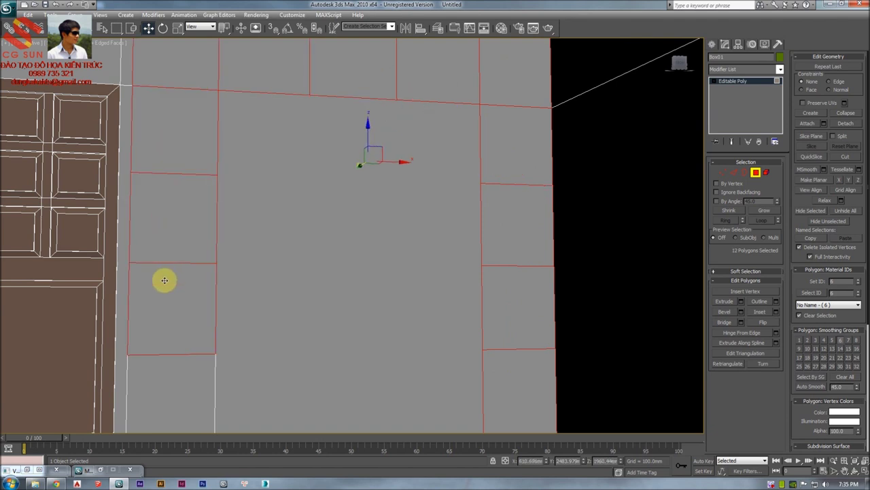
Add the remaining column tile to the wall tile selection and preview a Group inset of 25 mm on it
scroll(260, 192, "down", 3)
middle_click_drag(260, 193, 290, 176, "alt")
middle_click_drag(290, 177, 297, 207)
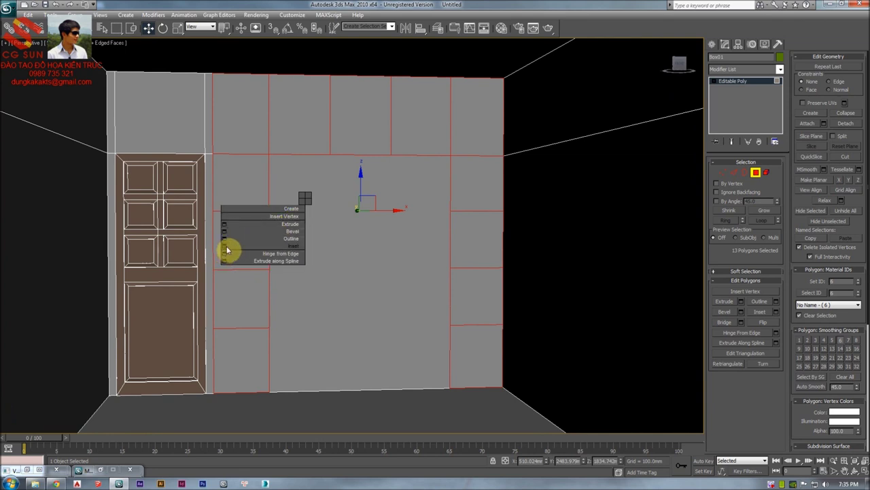
left_click(225, 246)
scroll(260, 208, "up", 6)
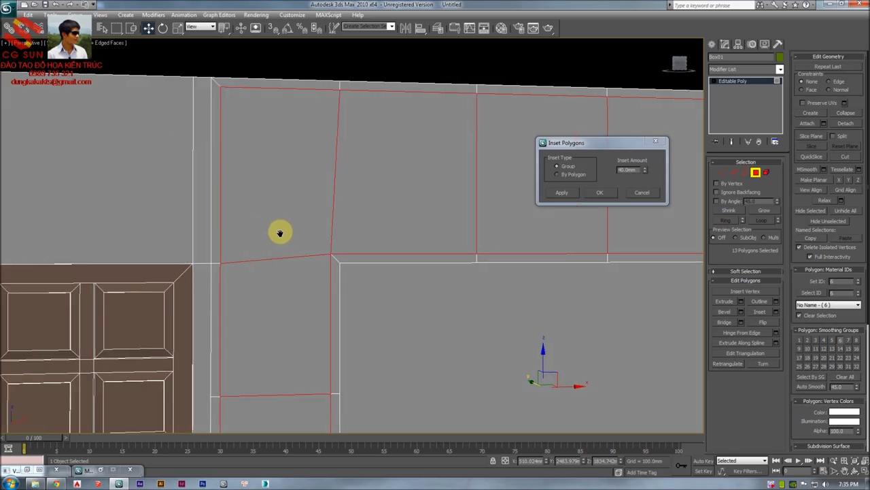
scroll(285, 238, "up", 2)
scroll(334, 263, "down", 5)
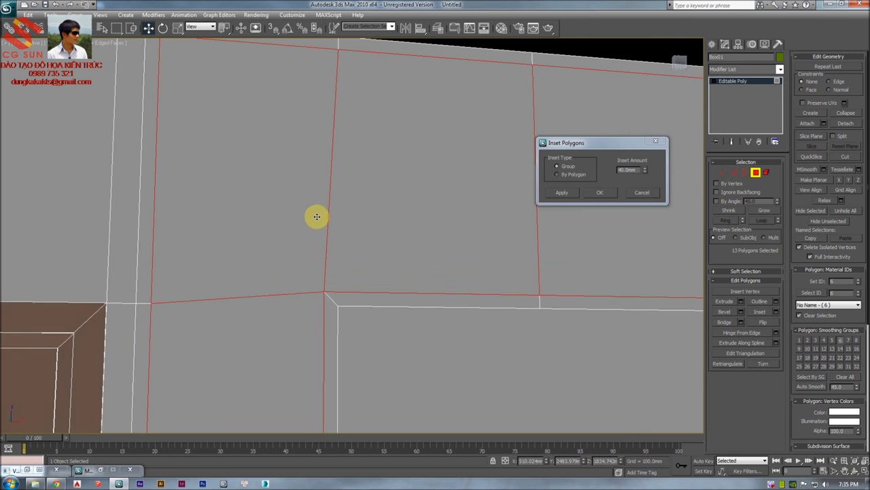
double_click(639, 170)
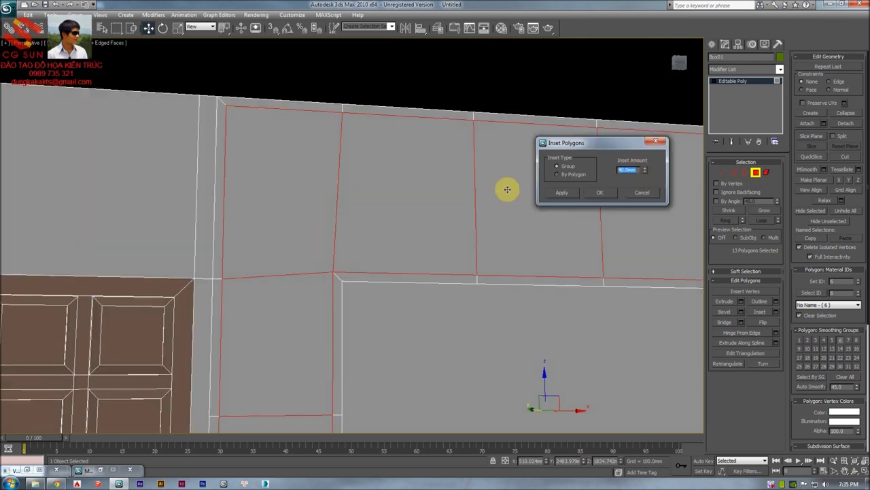
type("25")
key("Return")
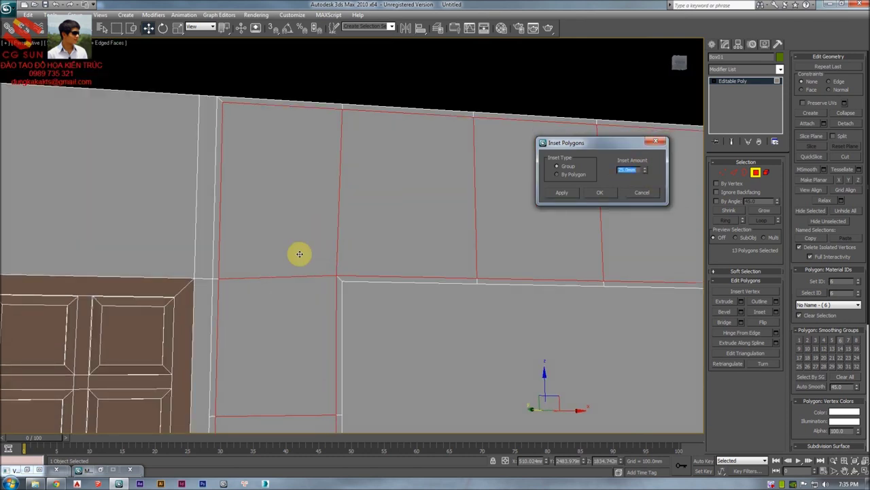
Inset the selected wall tiles individually, using the By Polygon type with an amount of 20 mm
middle_click(280, 245)
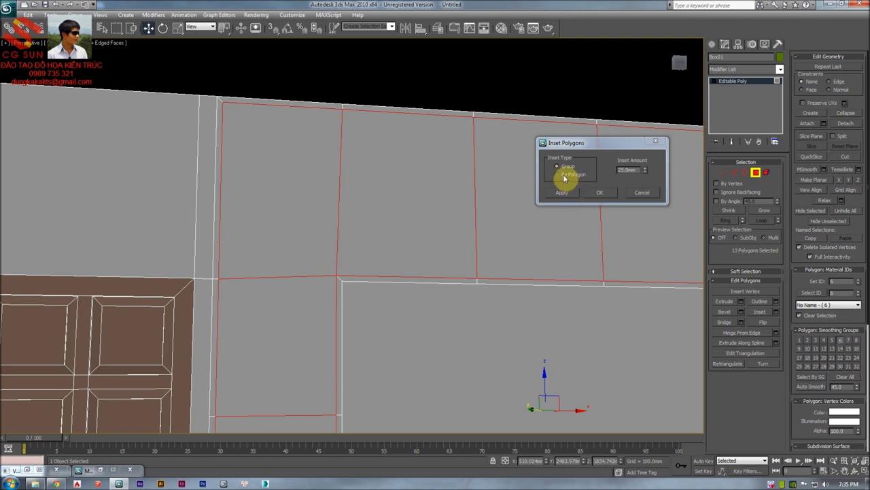
middle_click_drag(340, 207, 341, 188)
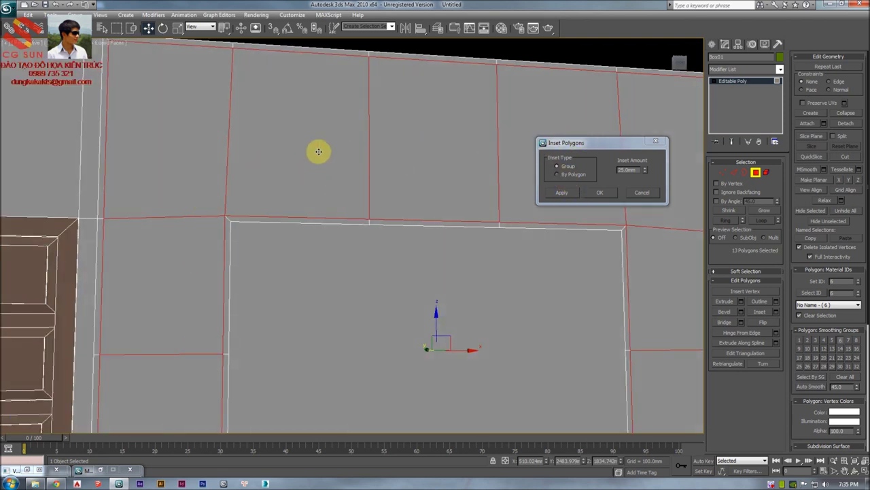
middle_click_drag(418, 139, 420, 143)
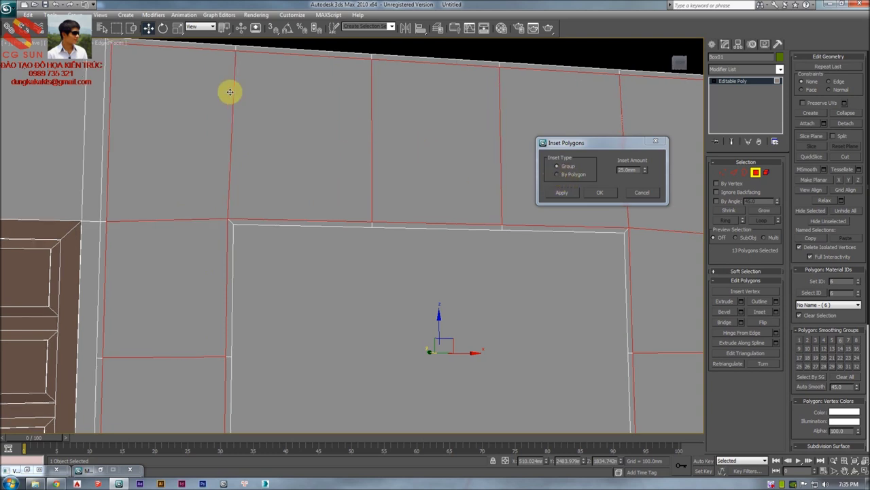
left_click(558, 174)
middle_click_drag(298, 146, 291, 170)
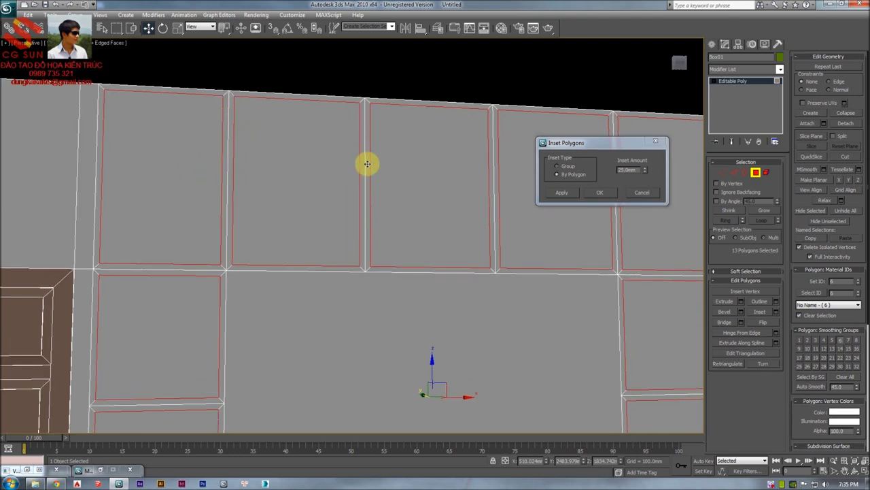
double_click(625, 170)
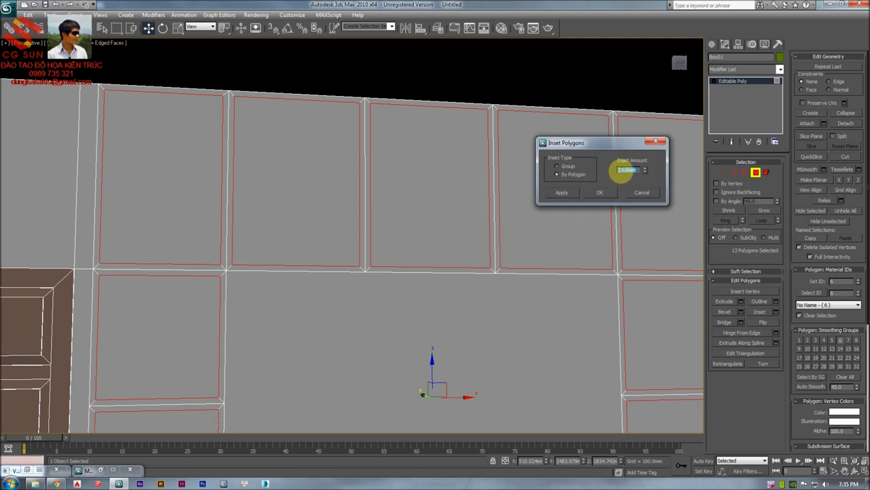
scroll(383, 206, "up", 3)
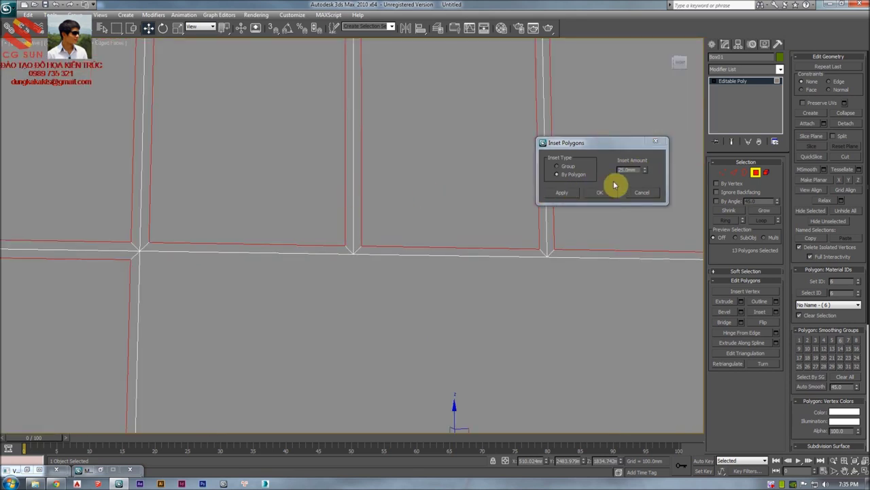
left_click(632, 170)
left_click(561, 192)
type("20")
key("Return")
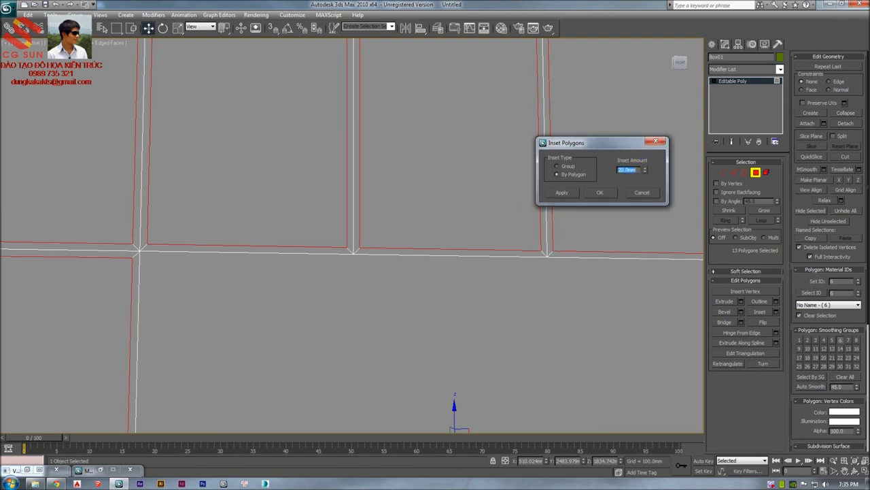
left_click(600, 193)
Try to extrude the inset wall tiles by 40 mm as a group
middle_click_drag(542, 213, 483, 227, "alt")
right_click(482, 224)
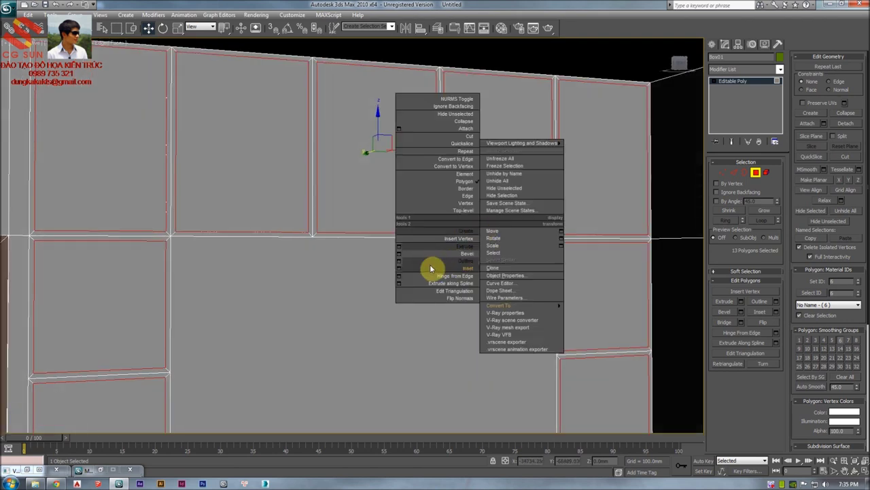
left_click(400, 247)
middle_click_drag(333, 232, 372, 236, "alt")
scroll(383, 222, "up", 3)
scroll(408, 243, "up", 4)
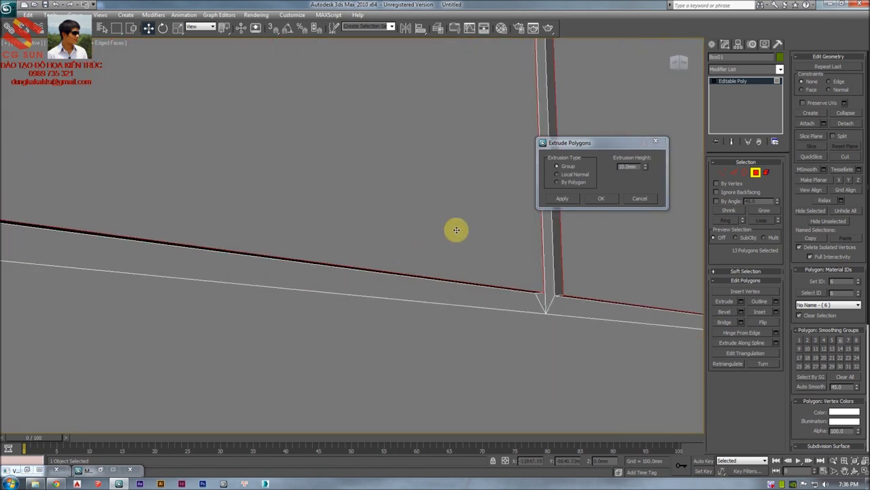
left_click_drag(644, 166, 646, 109)
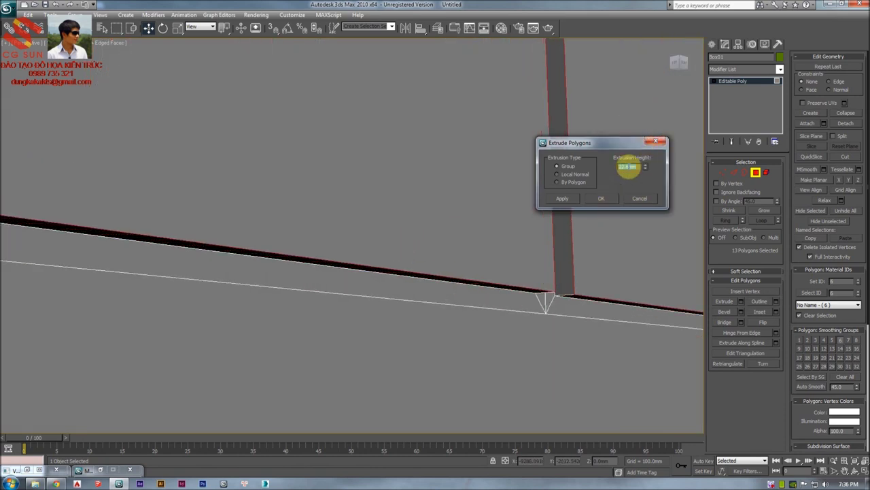
type("40")
key("Return")
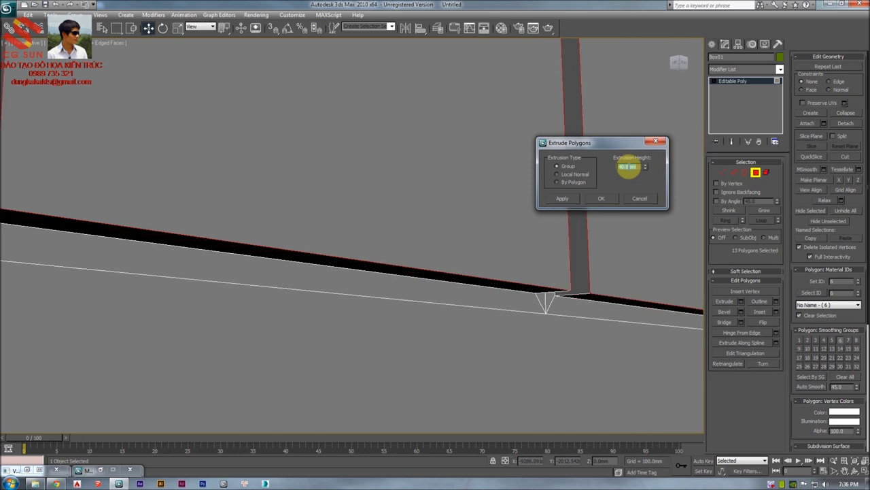
left_click(598, 197)
Name the green V-Ray material "go op" and assign it to the selected tile fronts
middle_click_drag(540, 219, 504, 189)
key("m")
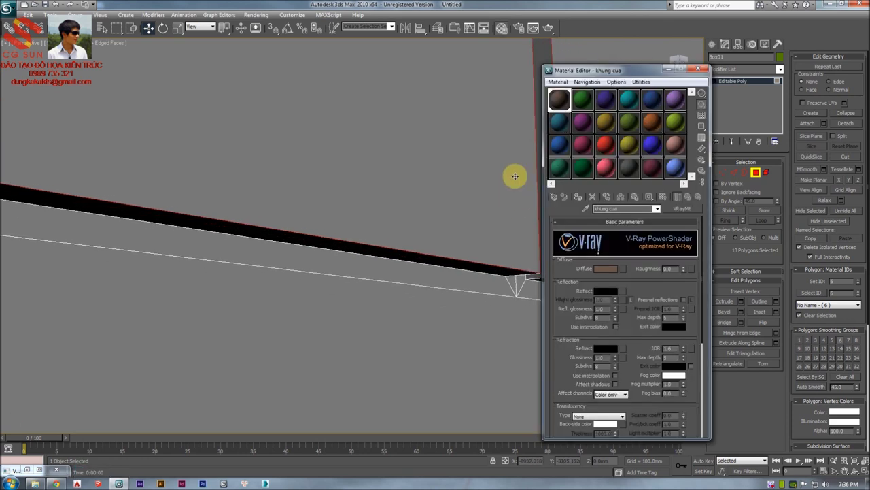
middle_click_drag(452, 176, 436, 183)
key("alt+Tab")
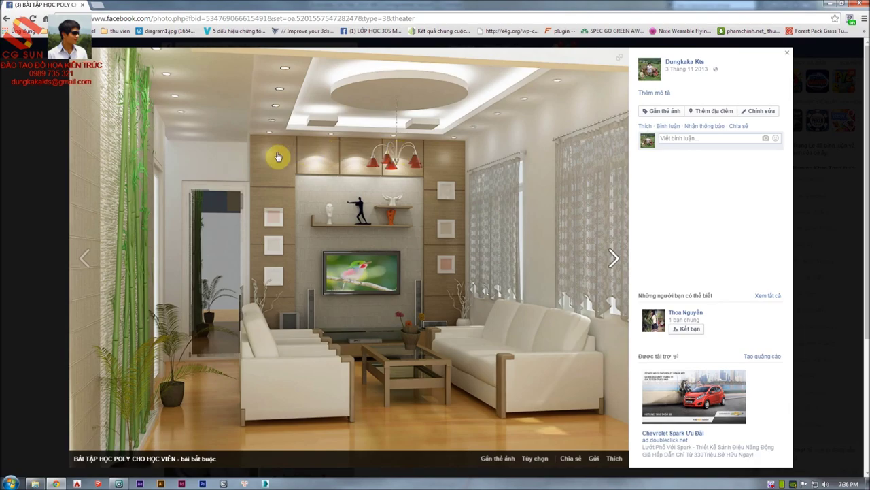
key("alt+Tab")
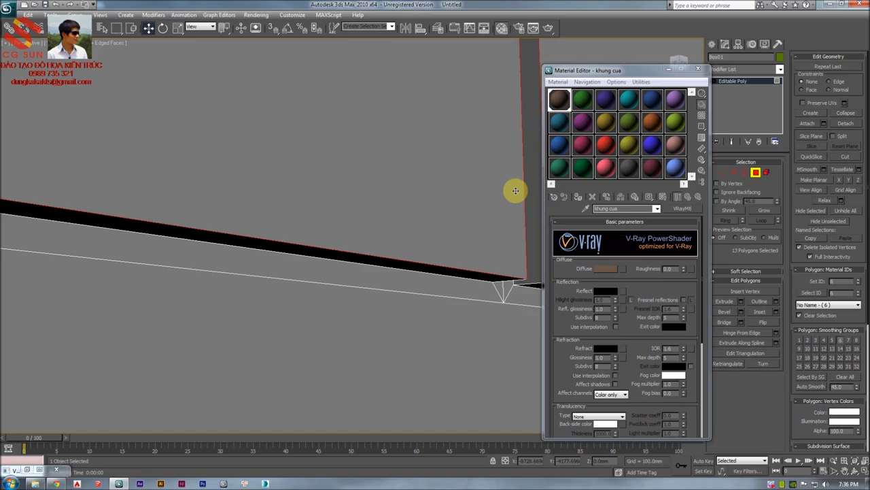
left_click(587, 106)
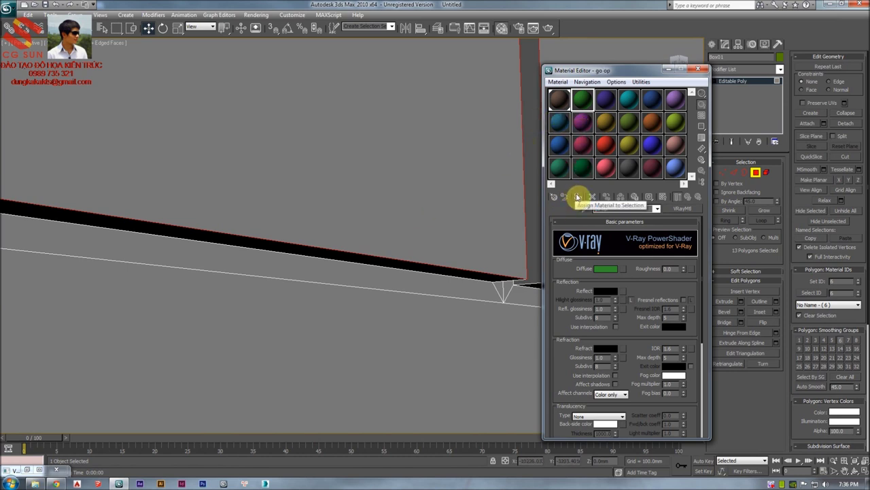
left_click(578, 197)
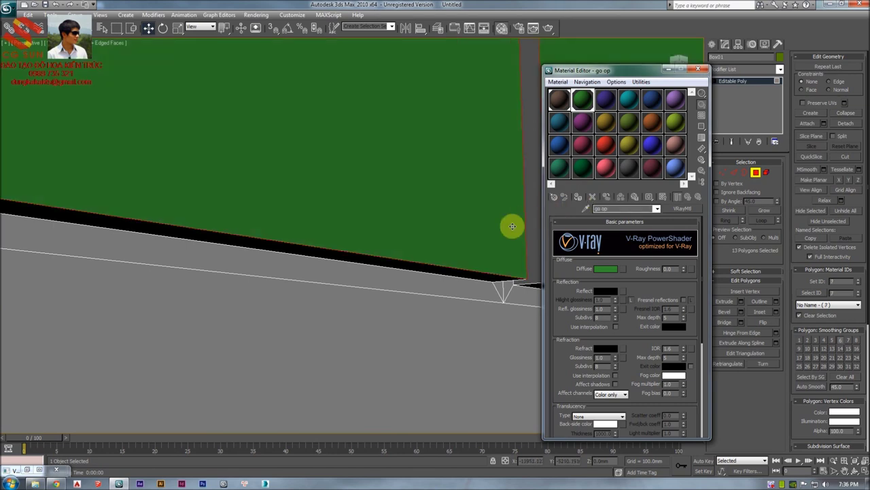
Try growing the tile selection and assigning the "go op" material to the side faces as well
scroll(479, 215, "up", 2)
middle_click_drag(474, 209, 421, 373, "alt")
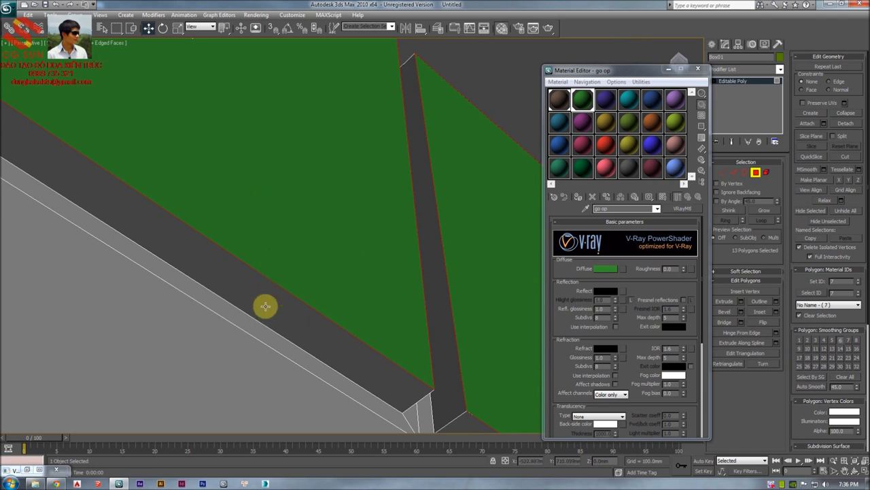
middle_click_drag(237, 276, 429, 255, "alt")
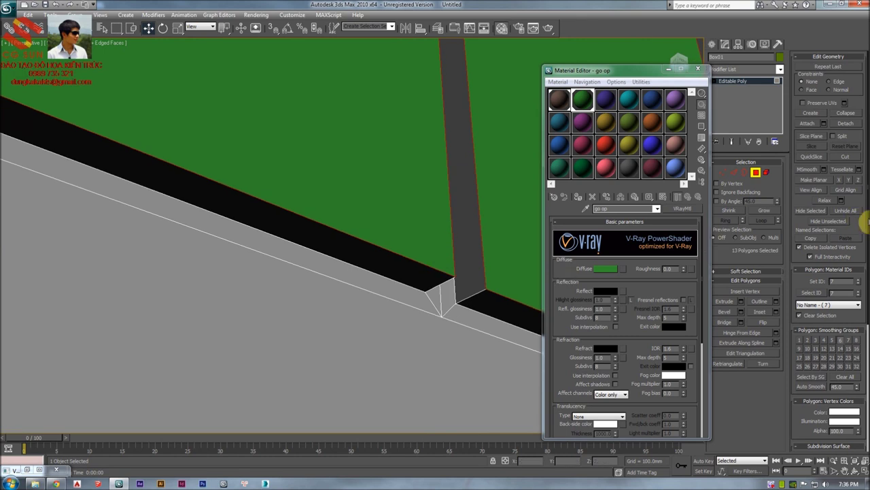
left_click(763, 212)
middle_click_drag(306, 267, 385, 249, "alt")
left_click(579, 198)
Undo back to before the tile extrusion and assign the "go op" material to the flat inset tiles
key("ctrl+z")
key("ctrl+z")
mouse_move(407, 218)
middle_mouse_down("alt")
mouse_move(403, 227)
mouse_move(470, 165)
mouse_move(463, 227)
mouse_move(421, 215)
middle_mouse_up("alt")
key("ctrl+z")
key("F3")
left_click(579, 197)
key("F3")
Extrude the green wall tiles by 40 mm as a group
right_click(421, 214)
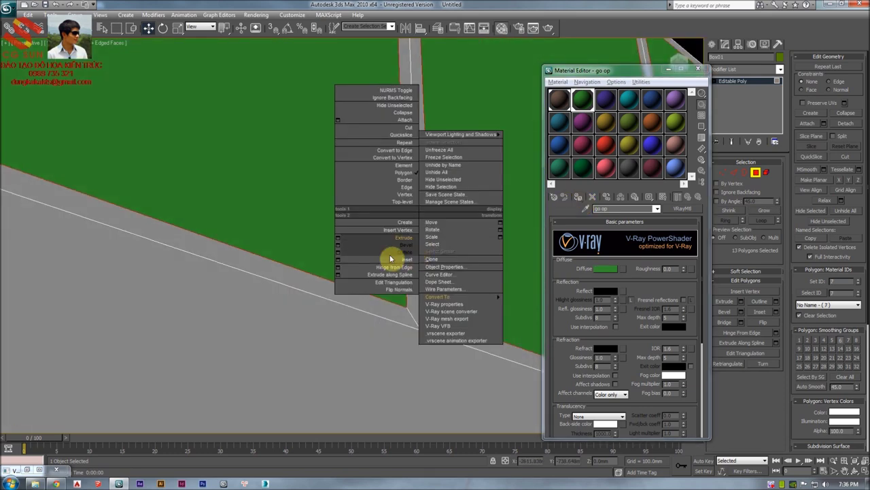
left_click(338, 238)
middle_click_drag(351, 251, 253, 308, "alt")
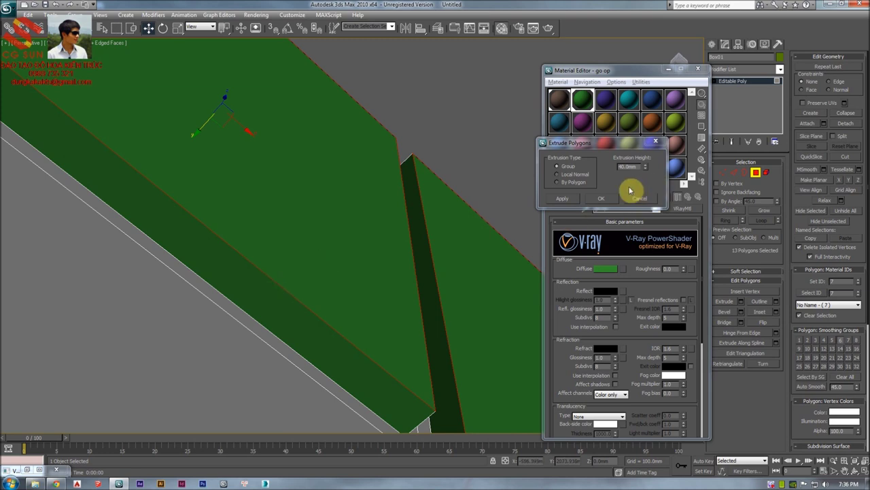
left_click_drag(578, 143, 410, 148)
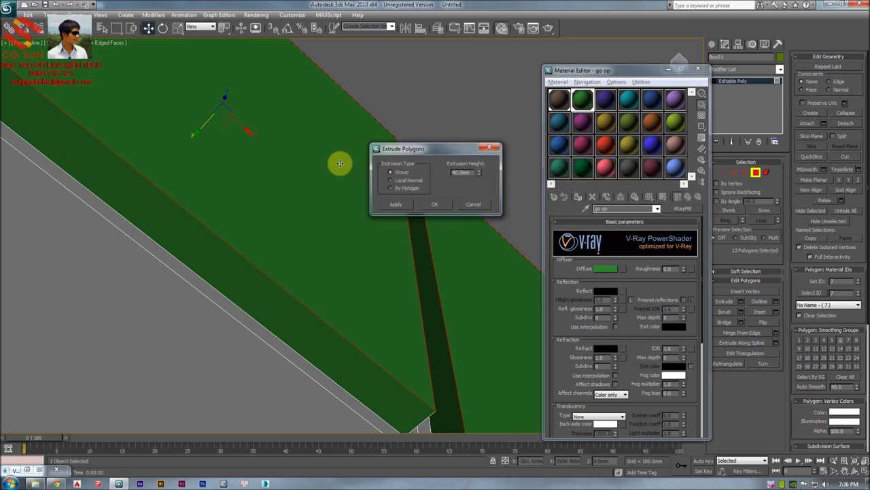
left_click(439, 209)
middle_click_drag(439, 209, 301, 223, "alt")
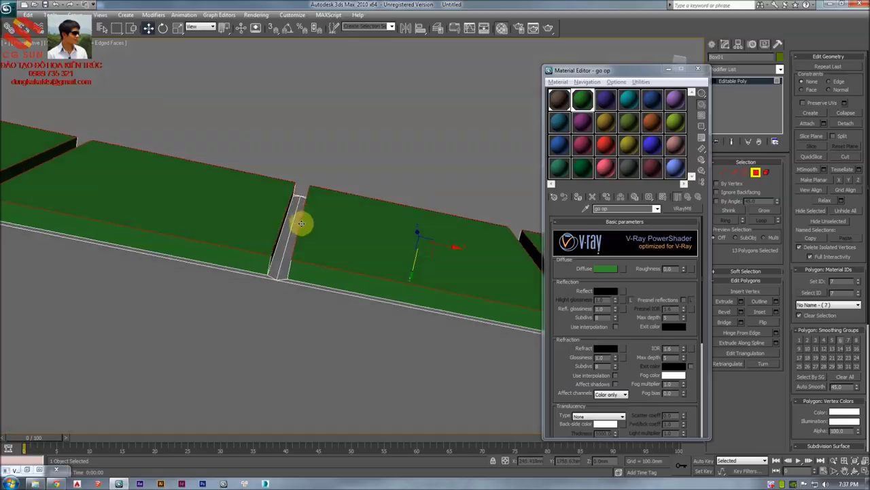
Compare the extruded tiles with the reference photo and examine the gaps and corners between them
key("alt+Tab")
key("alt+Tab")
middle_click_drag(307, 254, 295, 227, "alt")
middle_click_drag(332, 126, 307, 150)
middle_click_drag(229, 117, 376, 212, "alt")
scroll(376, 211, "up", 5)
middle_click_drag(317, 204, 311, 235, "alt")
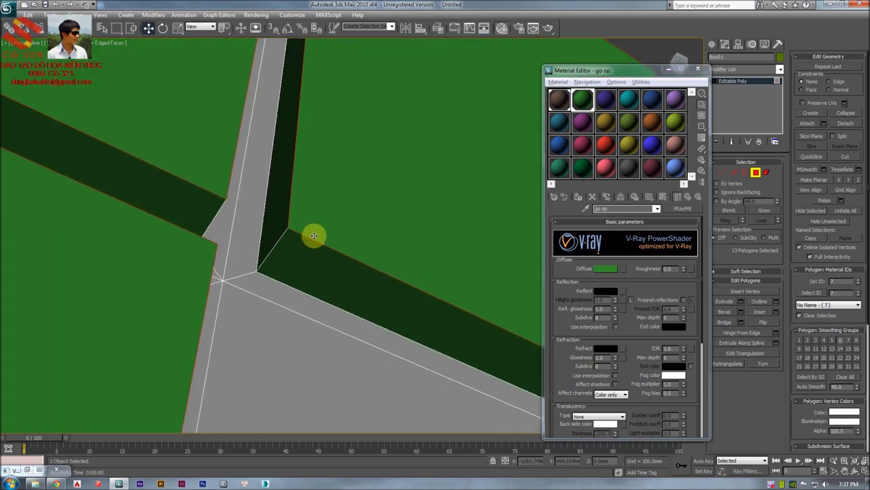
Select the four front edges of a single top-row tile in Edge mode
left_click(739, 174)
middle_click_drag(387, 263, 324, 220, "alt")
key("F3")
key("F3")
left_click(358, 117)
middle_click_drag(435, 163, 447, 238, "alt")
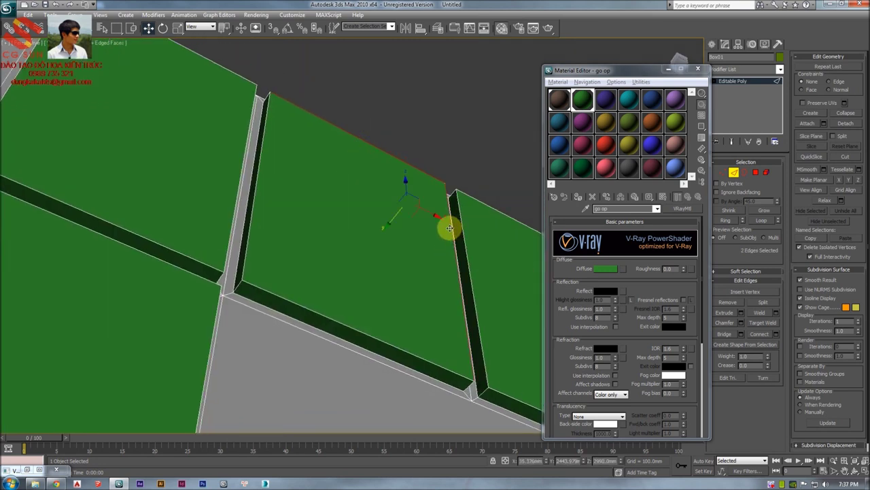
left_click(403, 348, "ctrl")
middle_click_drag(249, 243, 276, 143, "alt")
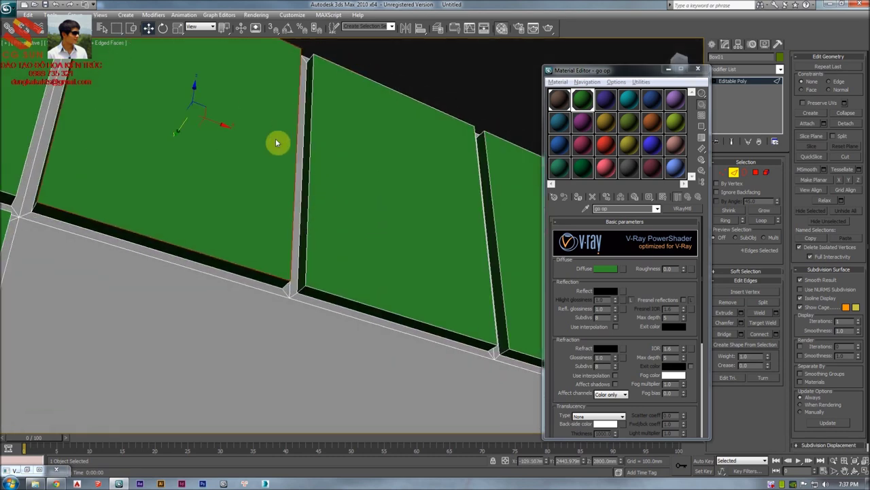
Try chamfering the single tile's front edges by about 5.77 mm
scroll(276, 143, "down", 5)
middle_click_drag(483, 227, 318, 215, "alt")
scroll(365, 259, "up", 3)
scroll(361, 266, "up", 4)
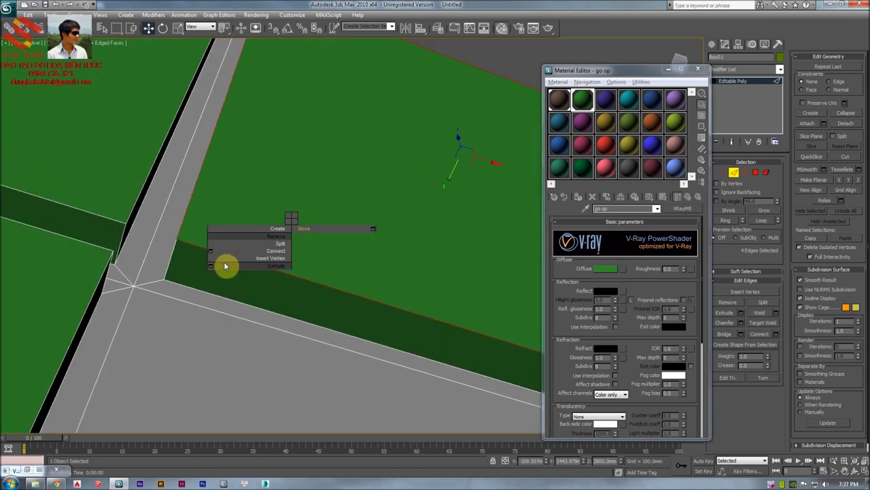
left_click(212, 274)
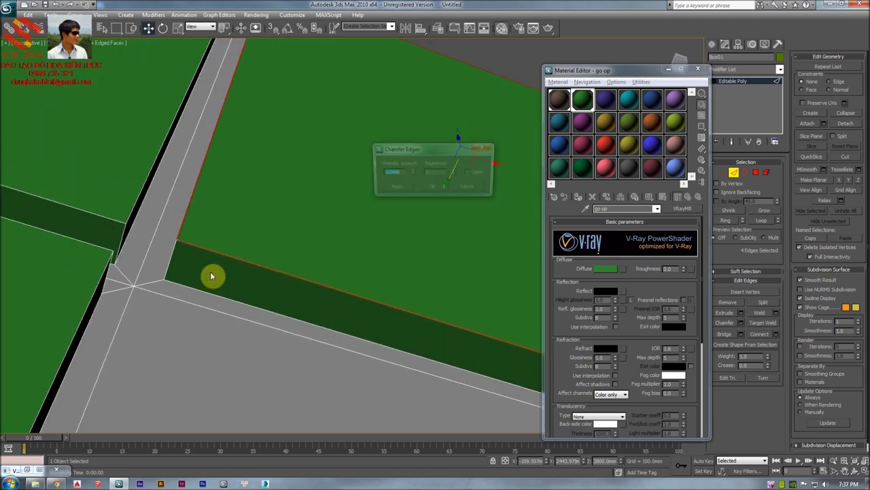
left_click_drag(415, 176, 430, 442)
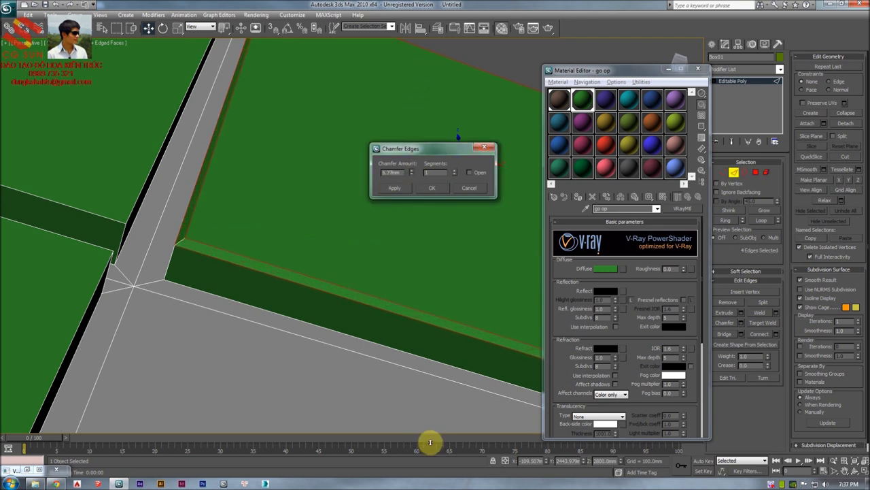
left_click(466, 188)
Return to the front polygons of all the tiles and convert that selection to their surrounding edges
middle_click_drag(381, 240, 462, 230, "alt")
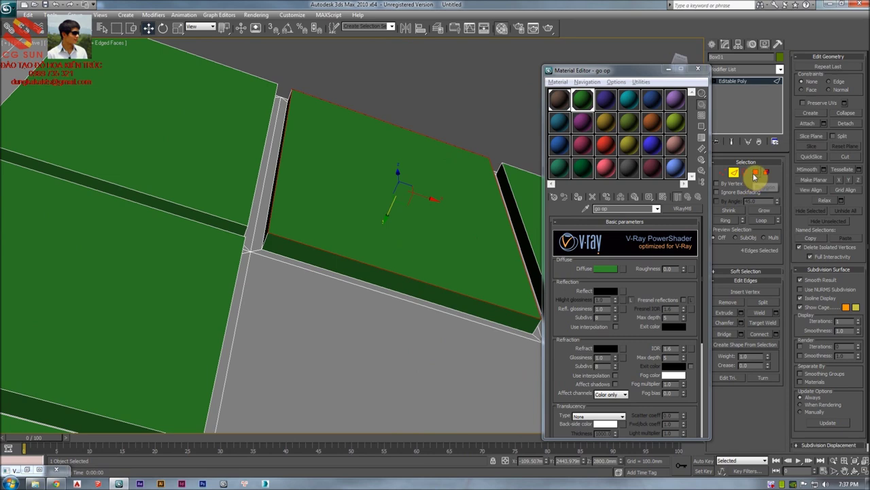
left_click(755, 172)
mouse_move(334, 201)
middle_mouse_down("alt")
mouse_move(320, 189)
mouse_move(300, 197)
mouse_move(306, 179)
mouse_move(330, 200)
mouse_move(320, 227)
mouse_move(333, 227)
mouse_move(286, 233)
mouse_move(295, 229)
mouse_move(300, 170)
middle_mouse_up("alt")
key("F2")
scroll(321, 187, "down", 3)
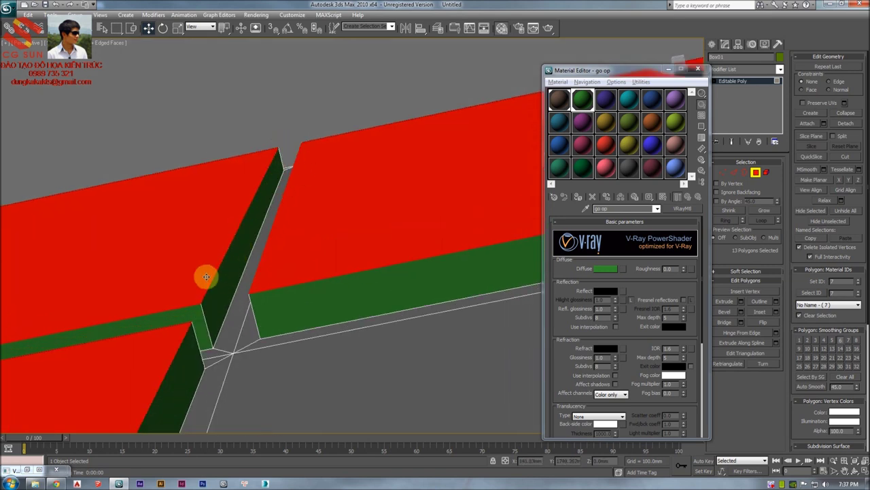
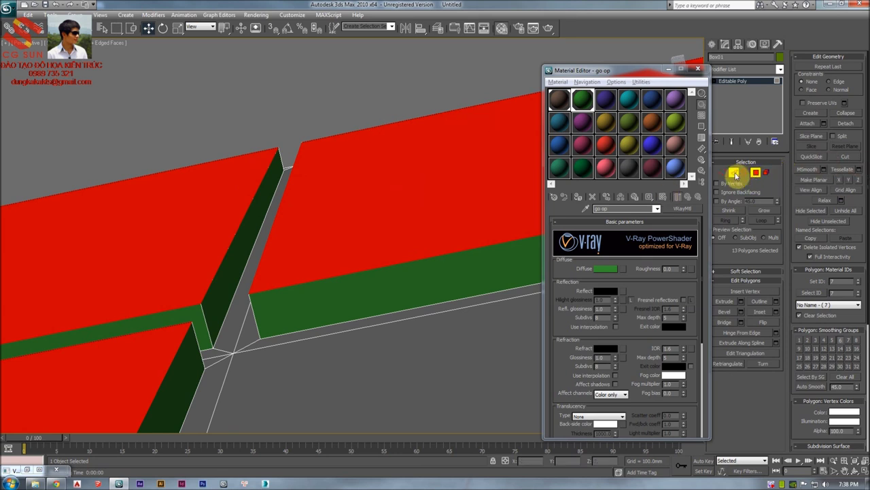
left_click(735, 174, "ctrl")
middle_click_drag(341, 221, 358, 217)
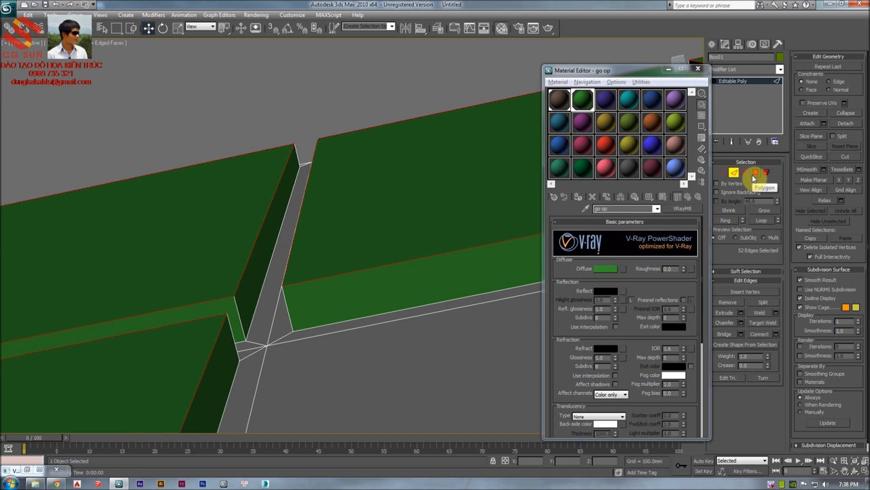
Start a chamfer on the selected front edges of all the wall tiles
middle_click_drag(272, 198, 321, 189, "alt")
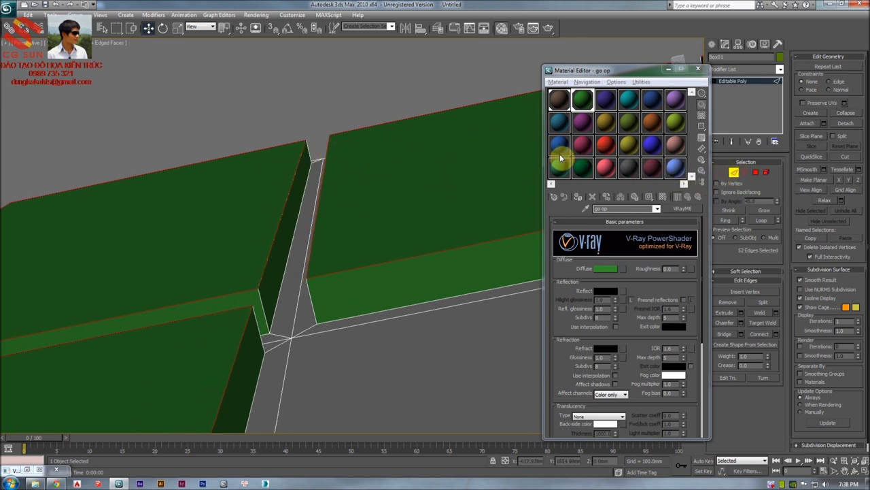
middle_click_drag(422, 175, 397, 181, "alt")
right_click(393, 180)
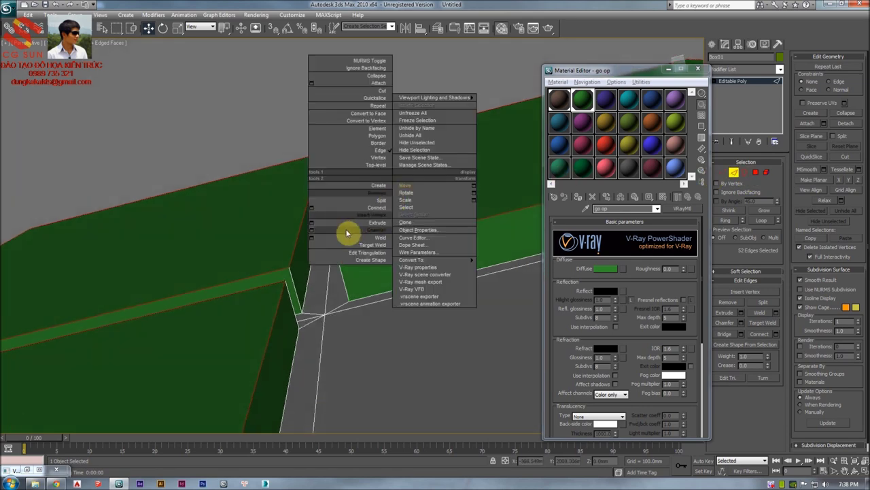
Chamfer the selected border edges of the green wall panels
left_click(312, 231)
middle_click_drag(305, 202, 340, 238, "alt")
scroll(337, 234, "up", 5)
scroll(317, 211, "down", 4)
left_click_drag(410, 176, 428, 68)
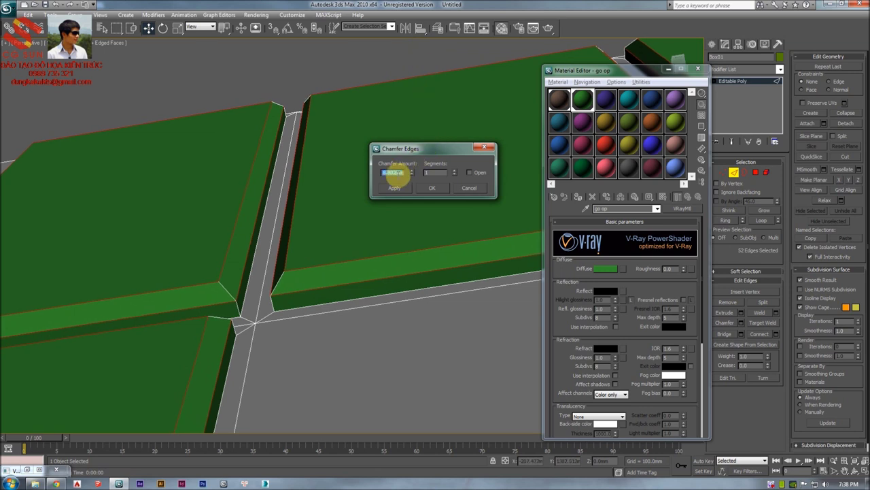
double_click(387, 174)
left_click(429, 189)
Leave edge editing, deselect the room, and examine the chamfered panels up close and across the whole wall
middle_click_drag(381, 189, 396, 247, "alt")
scroll(387, 238, "down", 2)
middle_click_drag(353, 219, 345, 161)
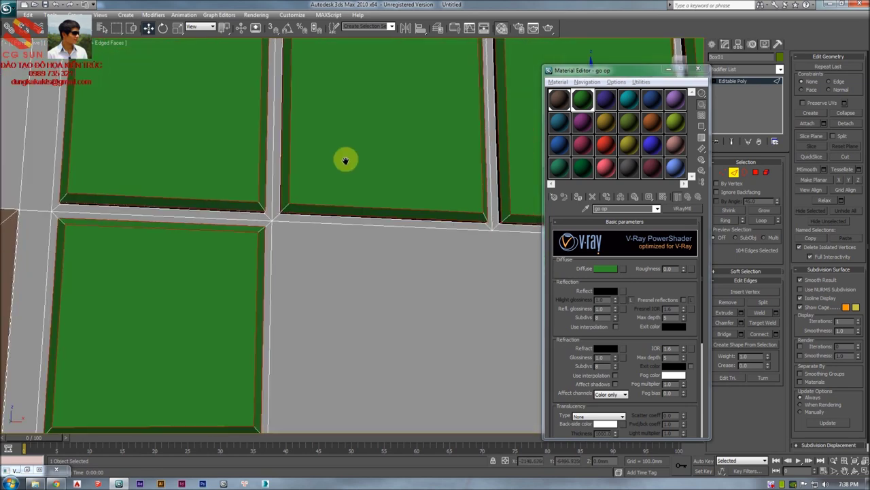
scroll(426, 191, "down", 4)
middle_click_drag(427, 192, 466, 189, "alt")
scroll(468, 196, "up", 3)
left_click(735, 172)
middle_click_drag(335, 204, 292, 239)
scroll(314, 194, "down", 4)
scroll(293, 208, "down", 3)
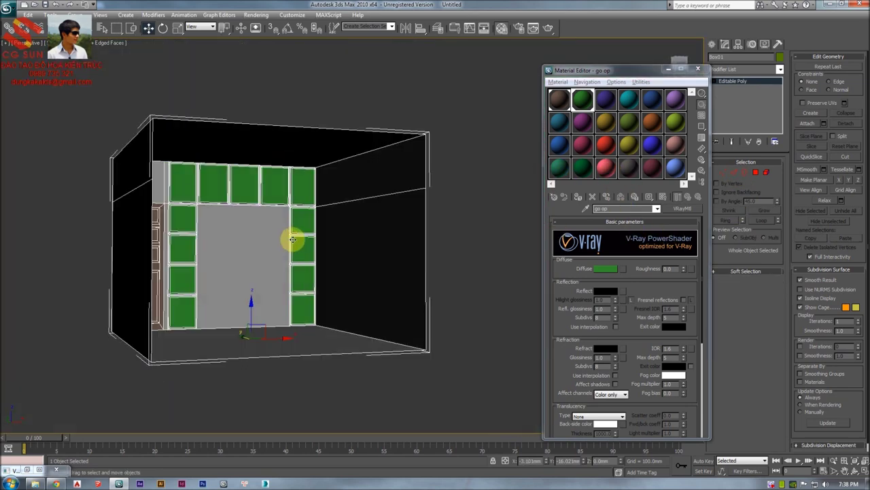
left_click(507, 180)
scroll(355, 192, "up", 4)
middle_click_drag(202, 234, 293, 228)
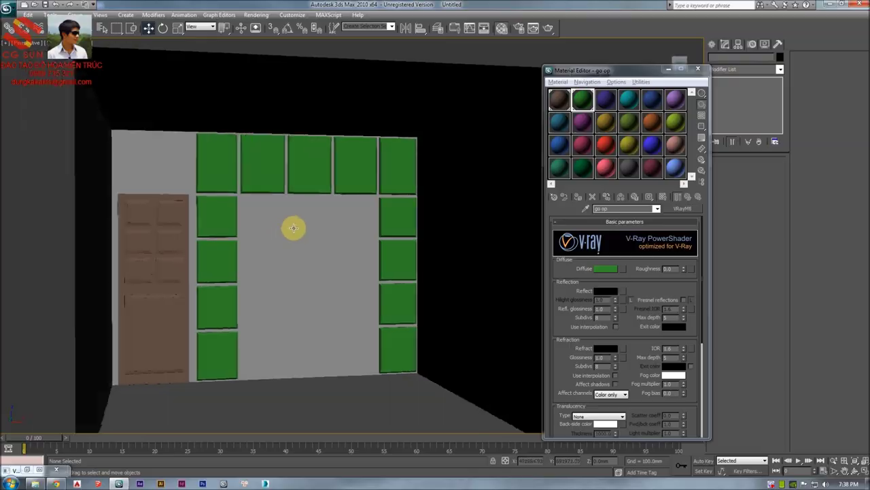
Switch to the living-room reference photo in Chrome to study the window wall, and return to 3ds Max
key("alt+Tab")
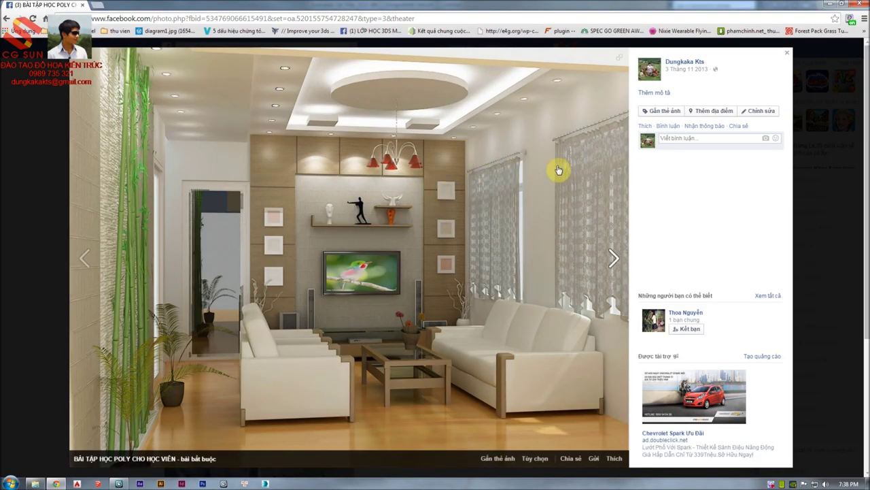
key("alt+Tab")
key("alt+Tab")
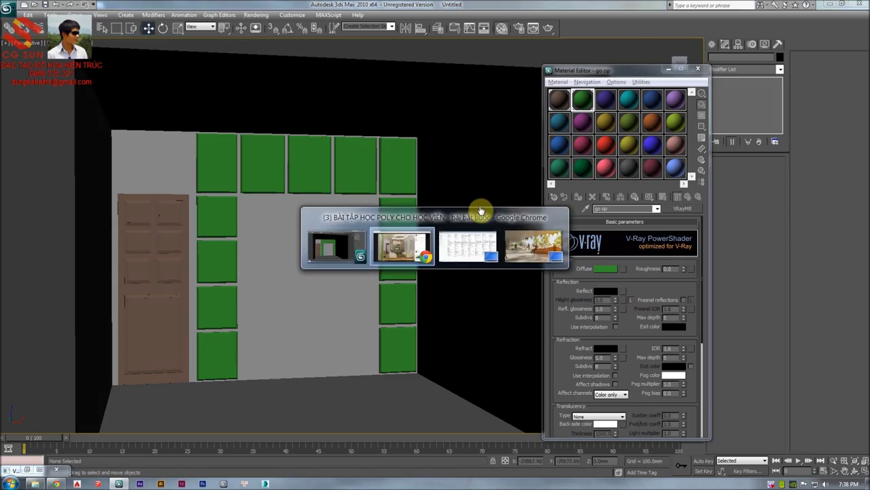
key("Right")
key("alt+Tab")
key("alt+Tab")
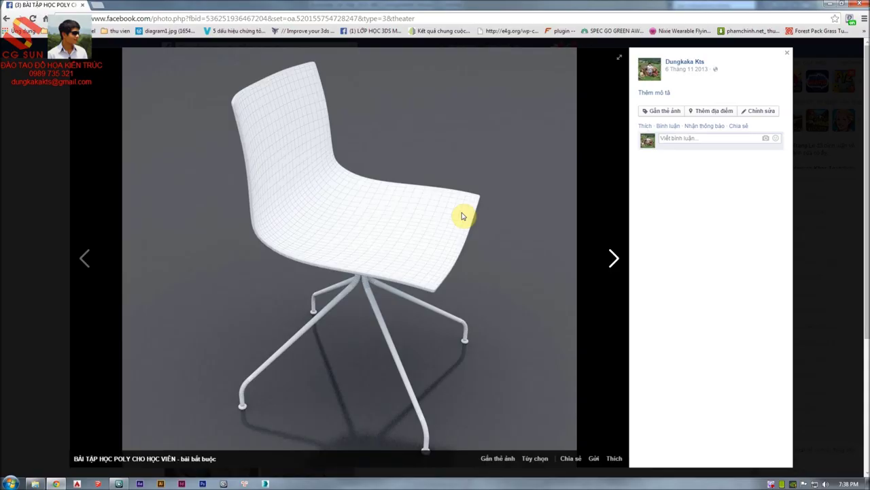
left_click(104, 264)
key("alt+Tab")
Select the room object and pick the large side wall polygon adjoining the green panel wall
middle_click_drag(460, 208, 233, 200)
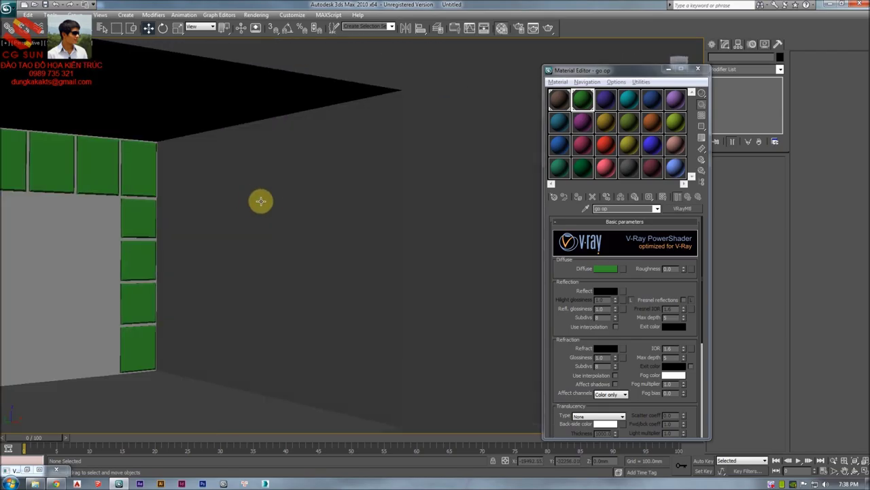
left_click(329, 205)
key("F3")
middle_click_drag(424, 208, 417, 149)
middle_click_drag(359, 226, 379, 217)
key("F3")
key("F3")
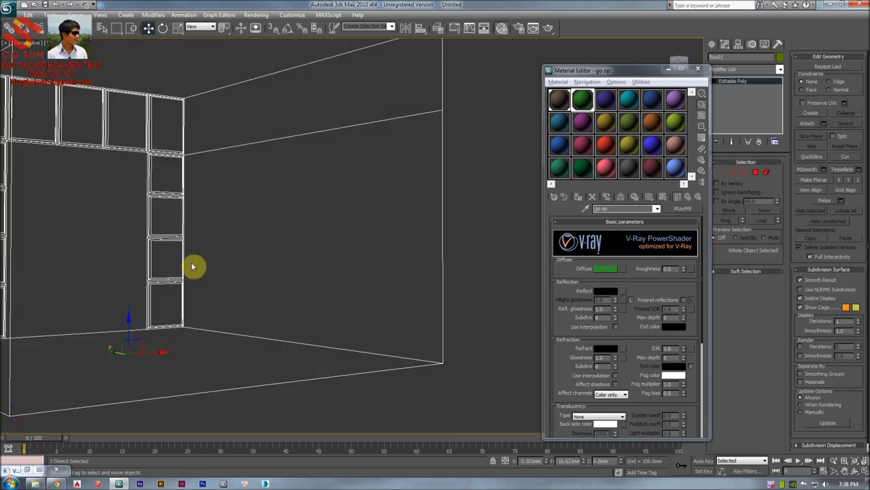
middle_click_drag(210, 249, 400, 248, "alt")
left_click(755, 173)
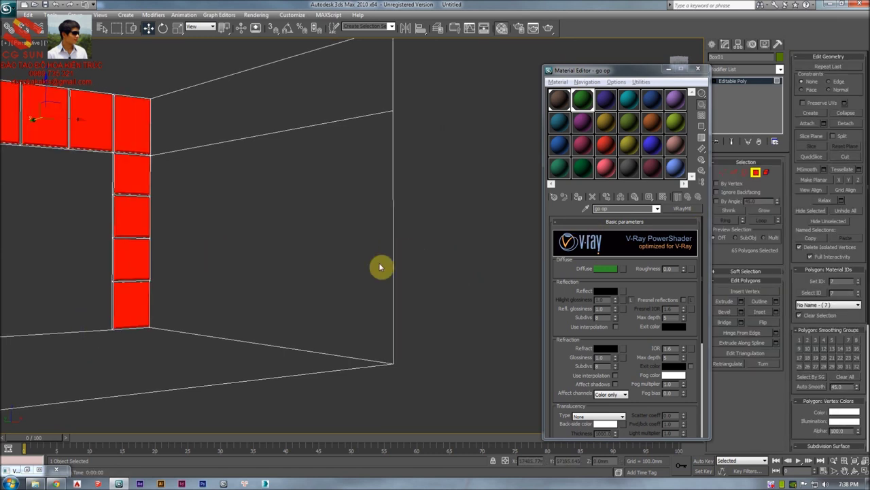
left_click(292, 267)
Set up a horizontal slice plane across the selected side wall at a Z height of 900 mm
right_click(685, 226)
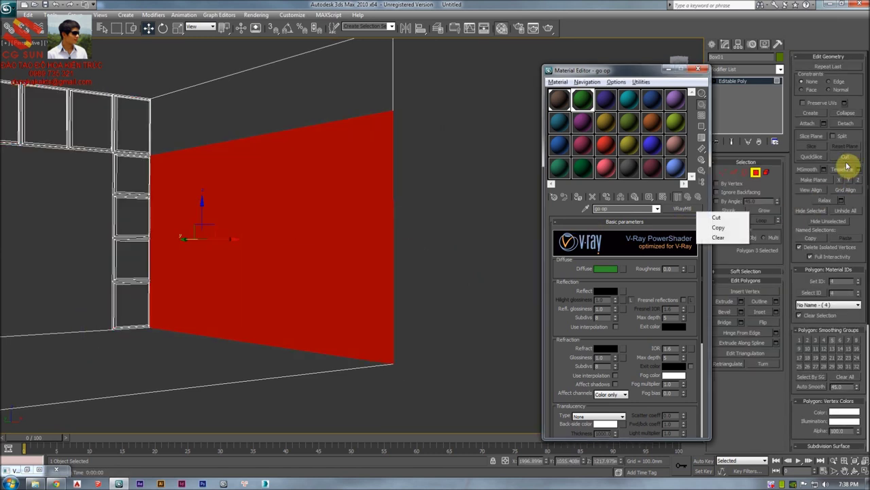
left_click(816, 162)
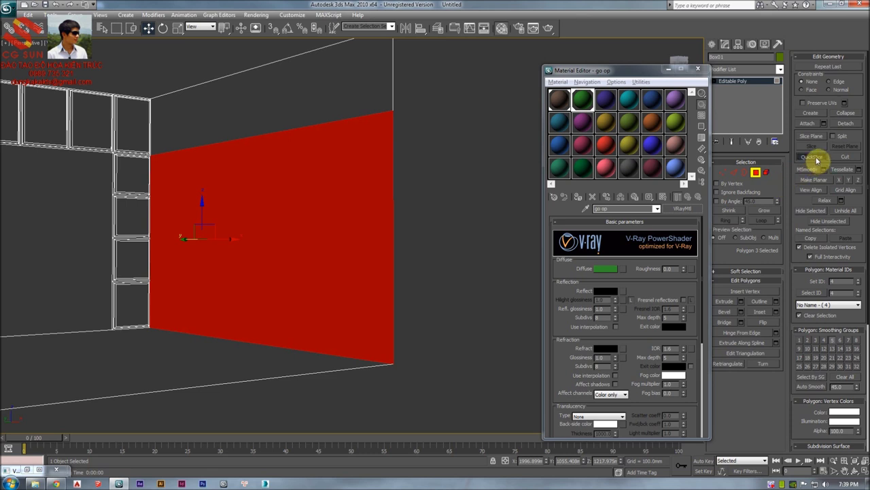
left_click(812, 156)
left_click(814, 138)
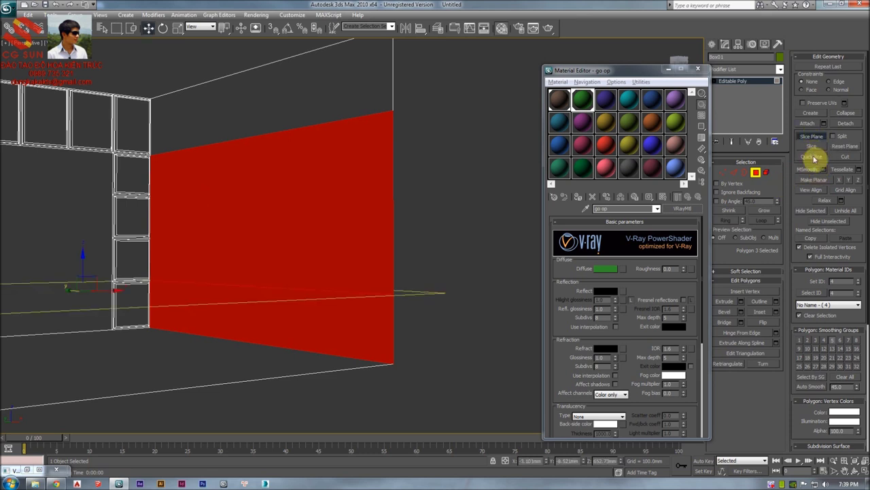
middle_click_drag(376, 225, 300, 216, "alt")
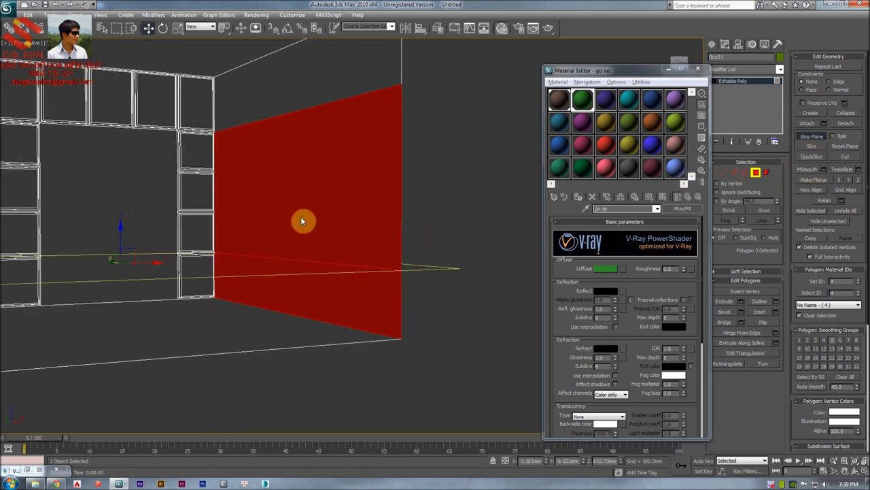
left_click_drag(130, 243, 141, 307)
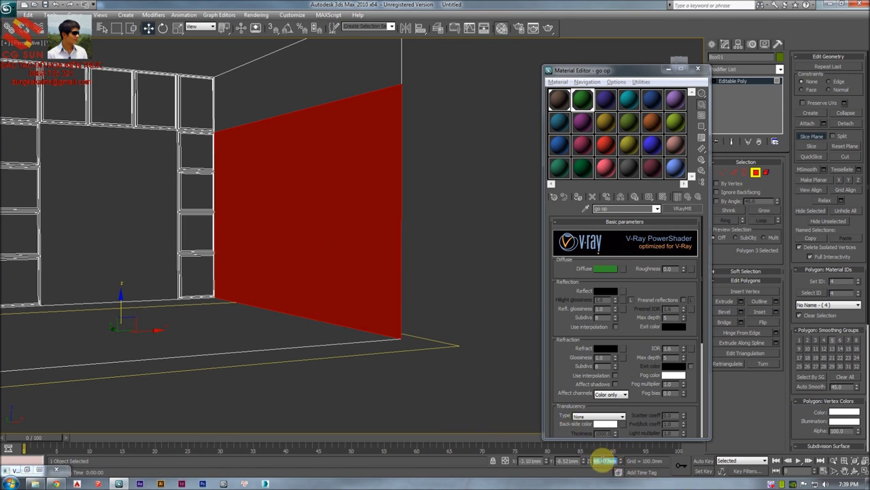
type("0")
key("Return")
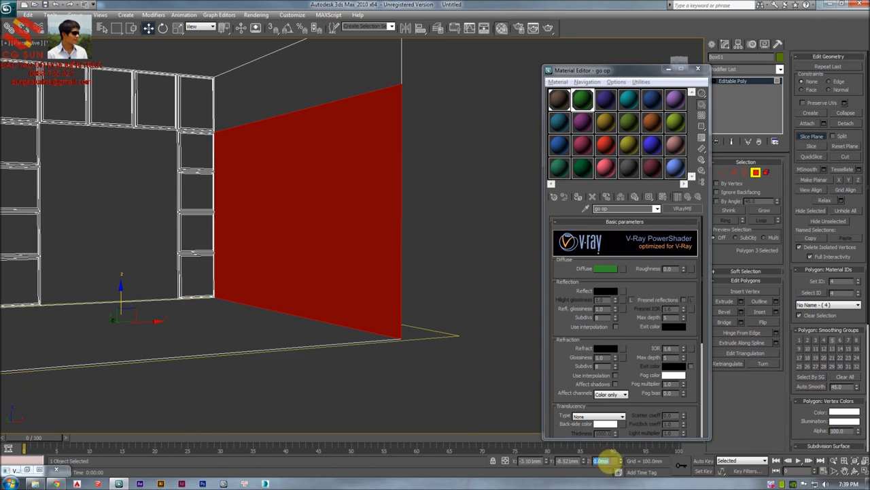
type("300")
key("Return")
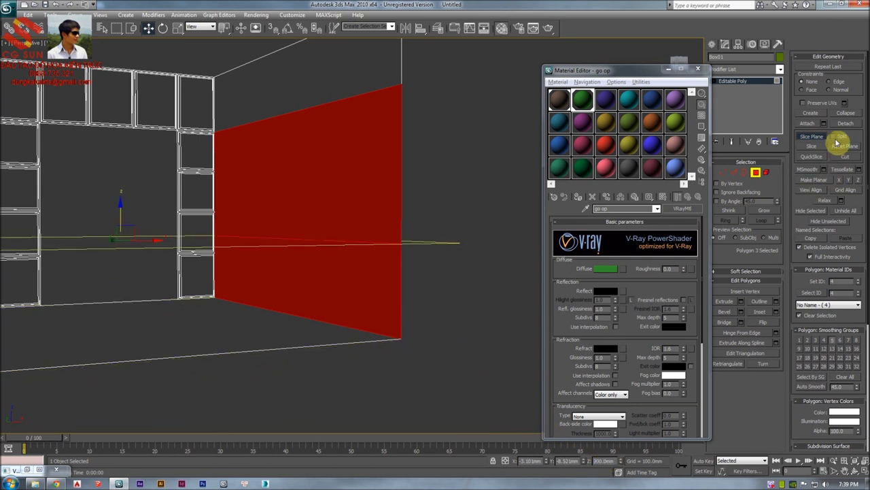
Slice the side wall at the slice plane and turn Slice Plane off
middle_click_drag(455, 421, 241, 265, "alt")
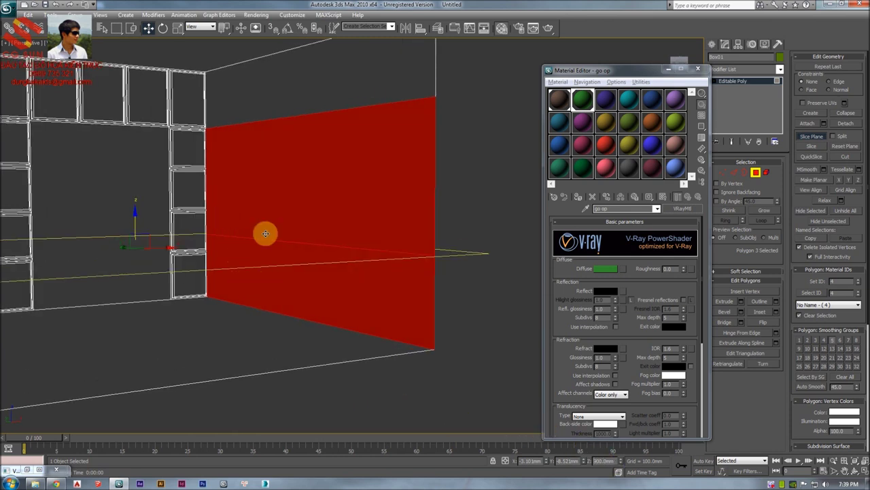
left_click(812, 149)
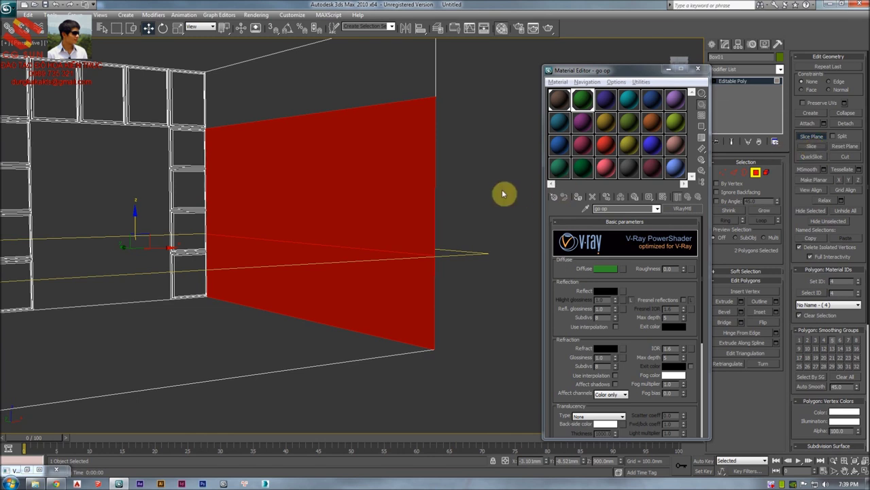
left_click(808, 139)
left_click(323, 242)
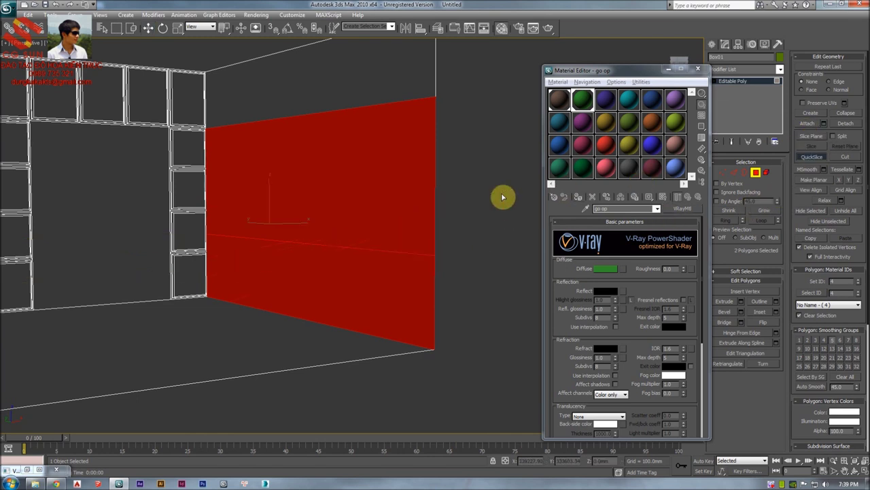
key("F12")
left_click(374, 263)
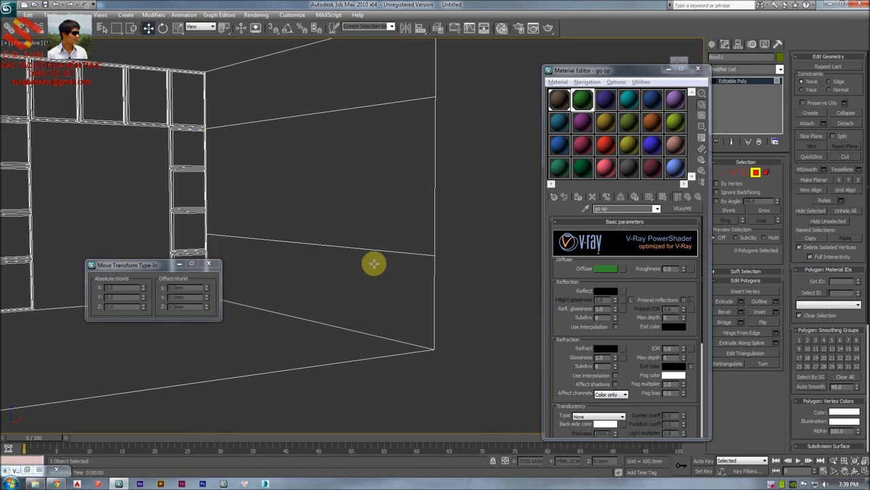
left_click(208, 265)
key("F3")
key("F3")
left_click(362, 181)
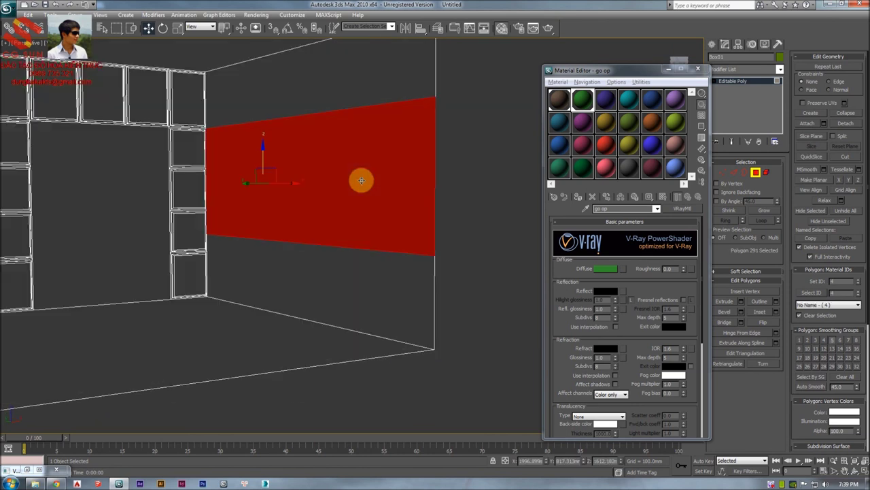
key("F3")
key("F3")
left_click(520, 171)
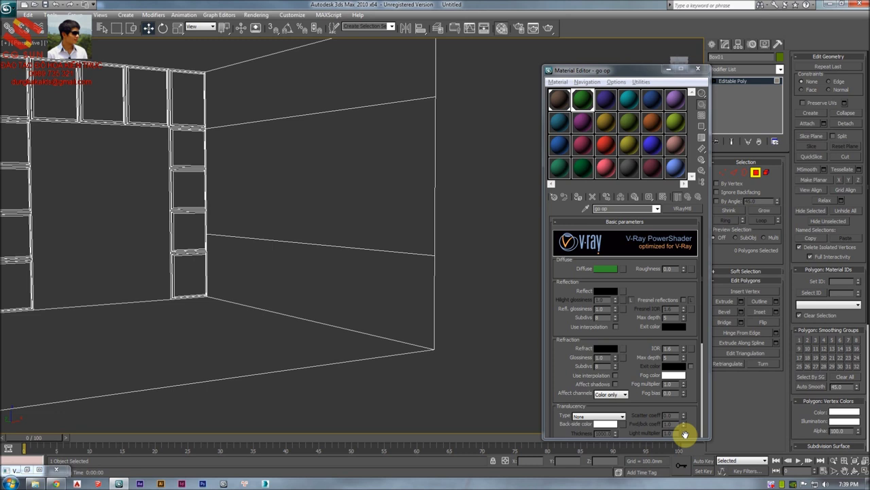
Switch to edge editing and select the four horizontal edges running along the side wall
key("F3")
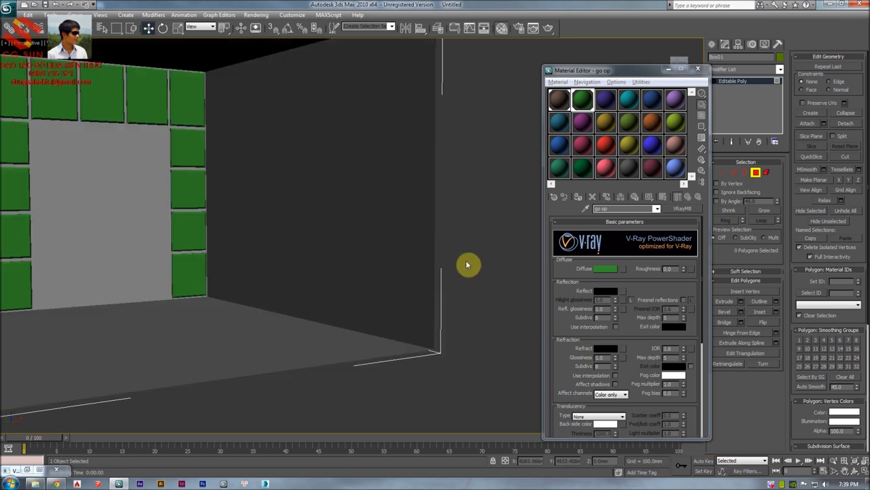
key("F3")
left_click(734, 172)
left_click(502, 146)
left_click_drag(289, 43, 261, 344)
middle_click_drag(306, 237, 326, 237, "alt")
Connect the four horizontal edges with 4 segments and a positive pinch to spread the new vertical edges
right_click(326, 237)
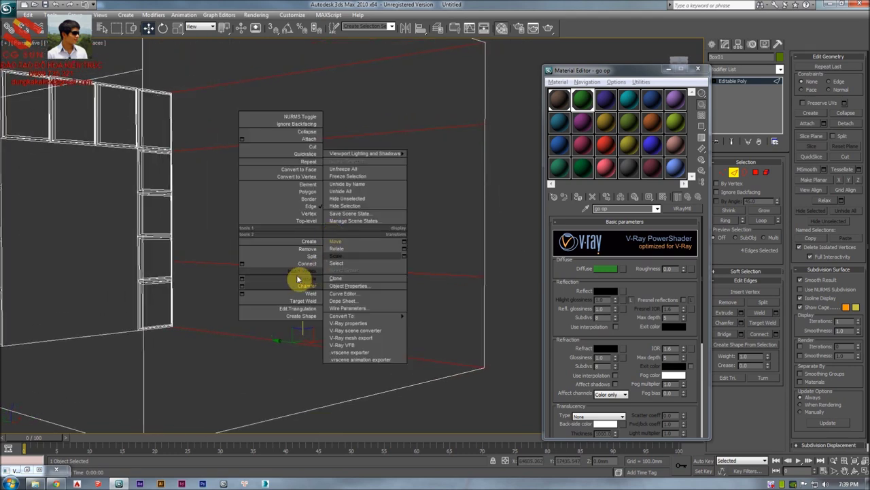
left_click(243, 265)
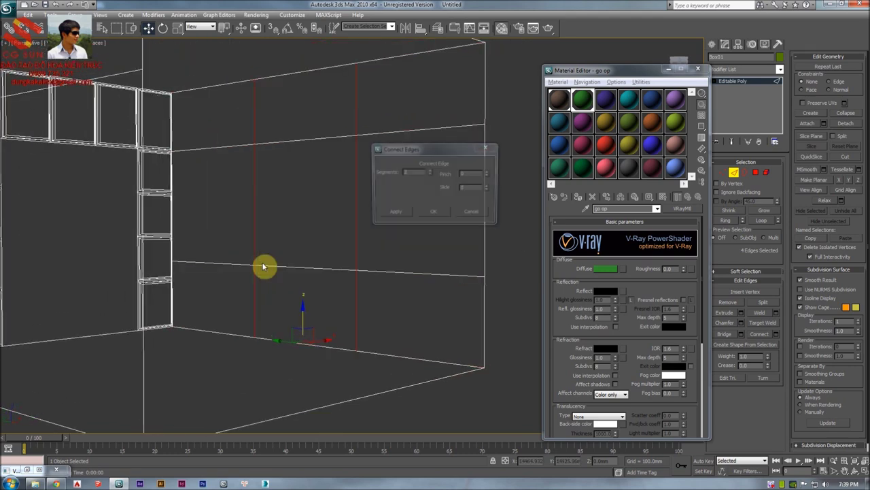
key("F3")
left_click_drag(464, 154, 524, 156)
left_click_drag(525, 156, 562, 159)
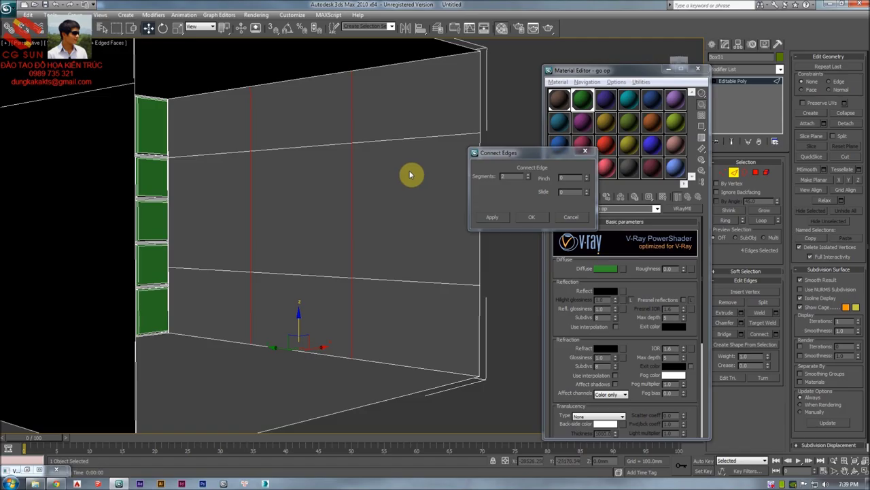
left_click(529, 176)
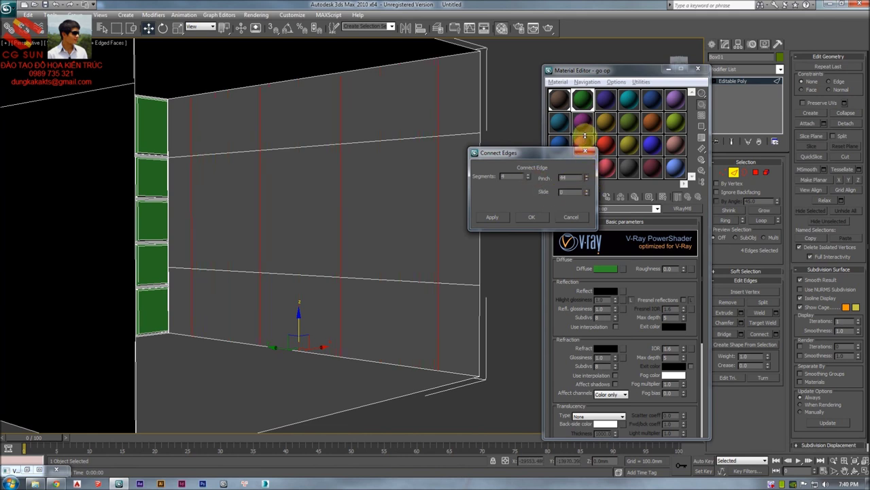
left_click(535, 220)
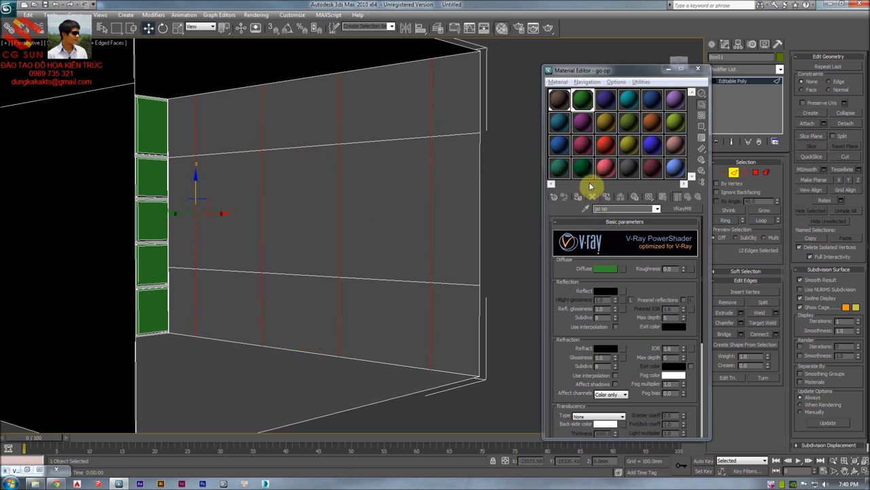
Select the vertices of the two middle vertical divisions and scale them closer together along the side wall
left_click(722, 174)
left_click_drag(358, 58, 237, 377)
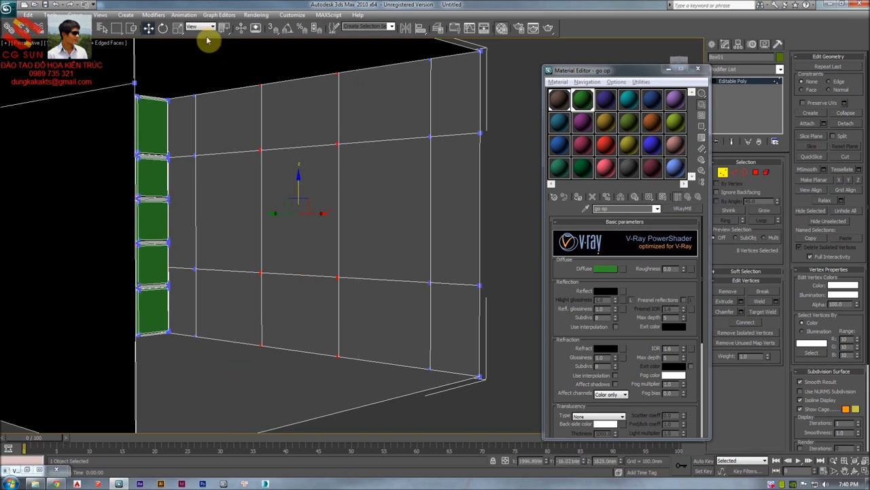
left_click(178, 28)
middle_click_drag(387, 227, 325, 237, "alt")
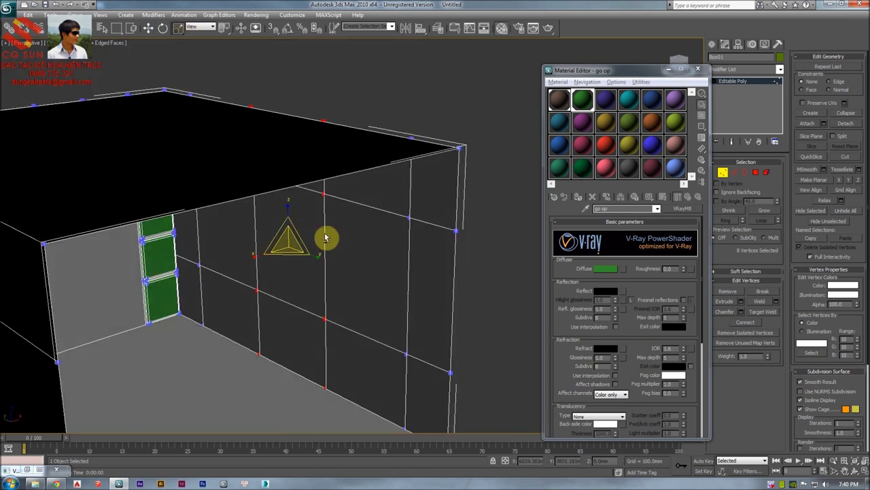
left_click_drag(312, 253, 304, 247)
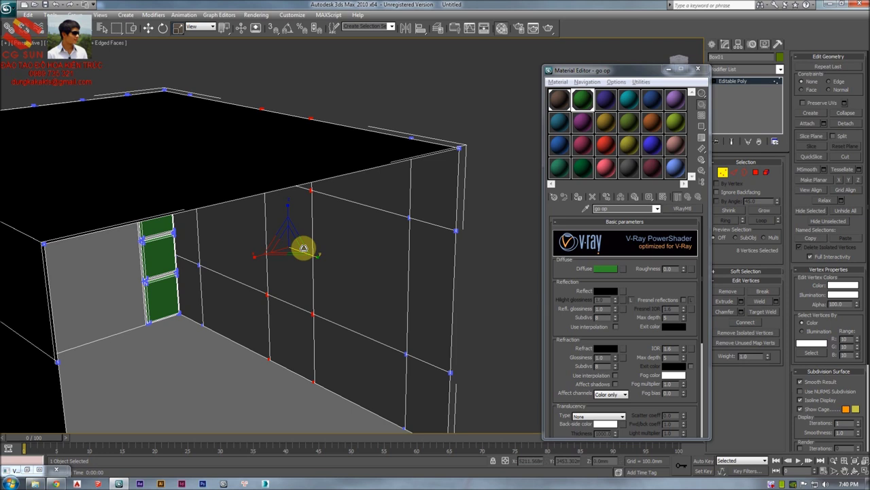
In the Left wireframe view, scale the two middle vertex columns slightly closer together horizontally
key("t")
scroll(346, 235, "down", 4)
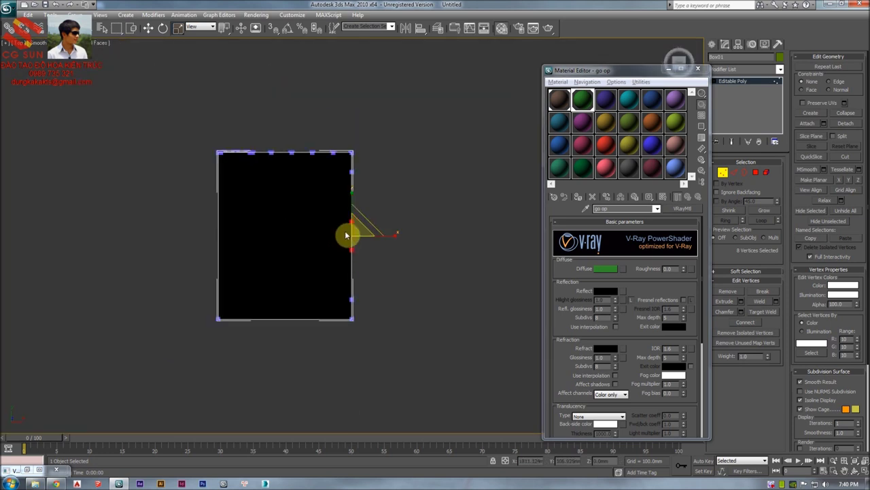
key("F3")
key("l")
middle_click_drag(370, 194, 361, 224)
scroll(363, 223, "up", 2)
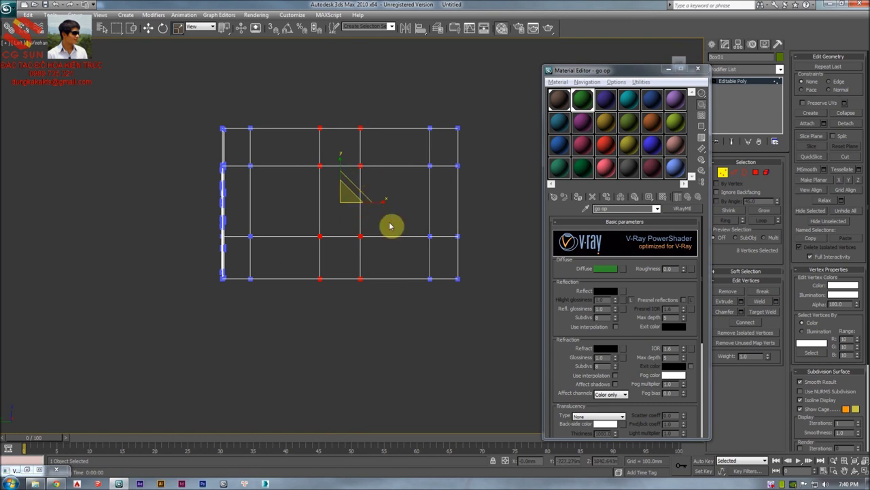
left_click_drag(375, 200, 369, 204)
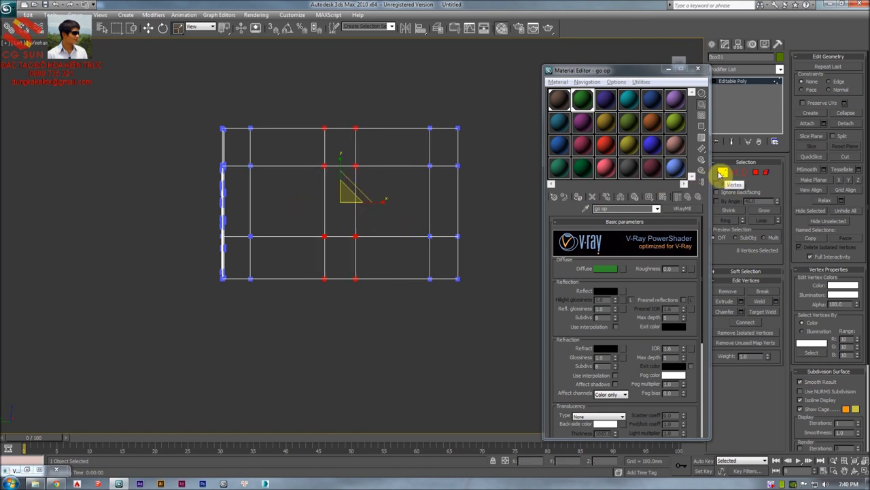
Extrude the two large window polygons of the side wall as a group by -150 mm in the shaded Perspective view
key("p")
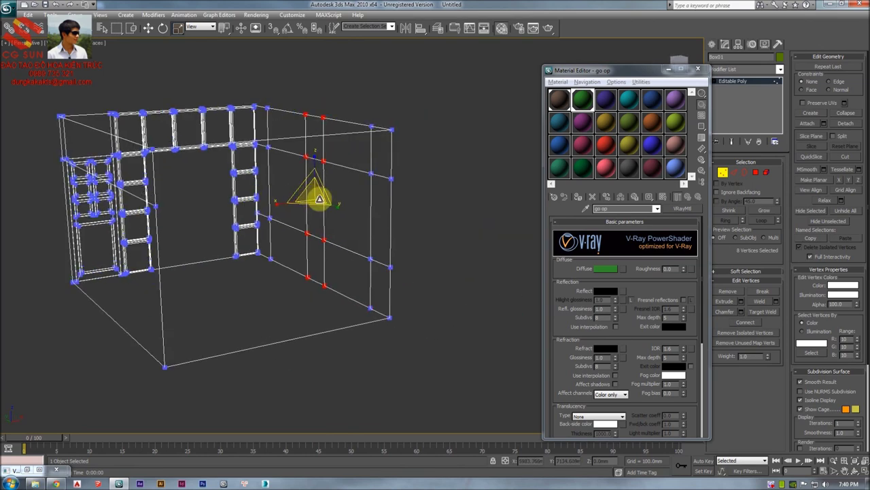
key("F3")
scroll(330, 208, "up", 4)
middle_click_drag(334, 212, 351, 203, "alt")
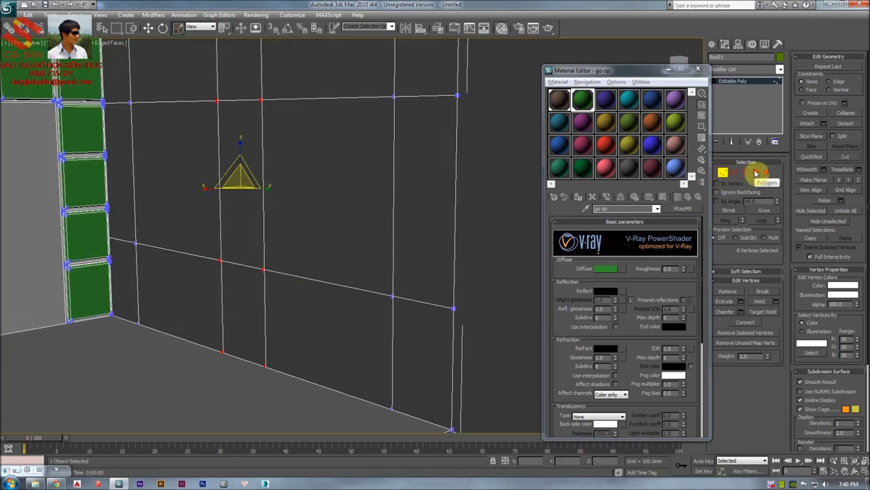
left_click(756, 173)
left_click(340, 171)
left_click(168, 163, "ctrl")
middle_click_drag(288, 193, 336, 210)
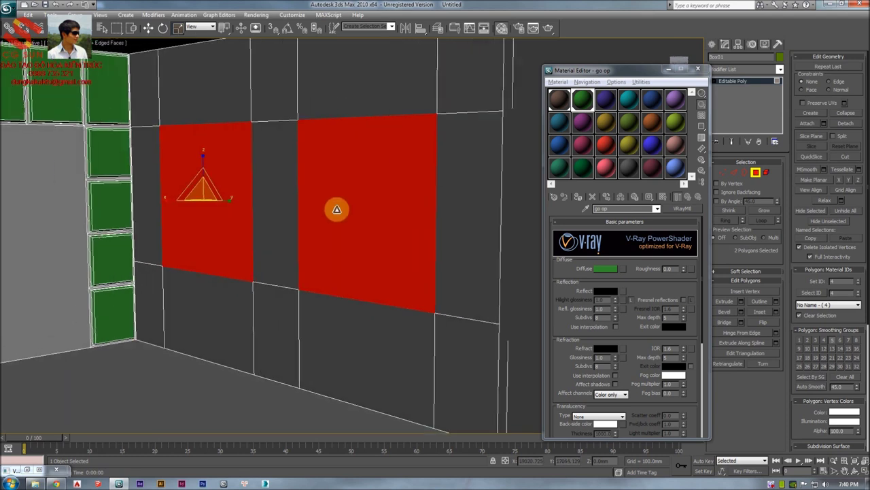
right_click(334, 209)
left_click(254, 233)
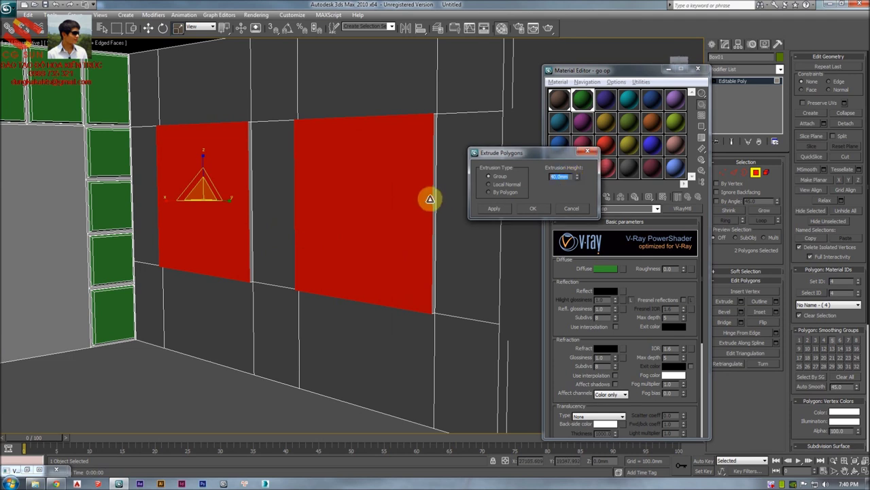
type("-150")
key("Return")
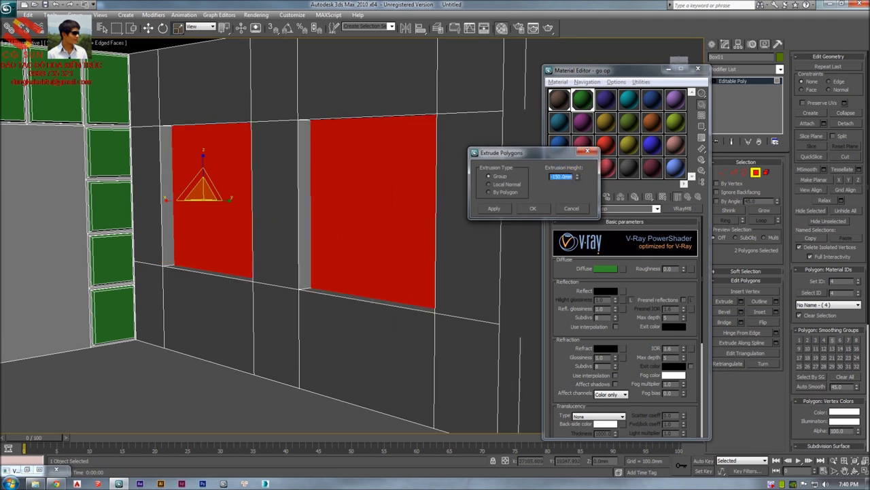
left_click(527, 210)
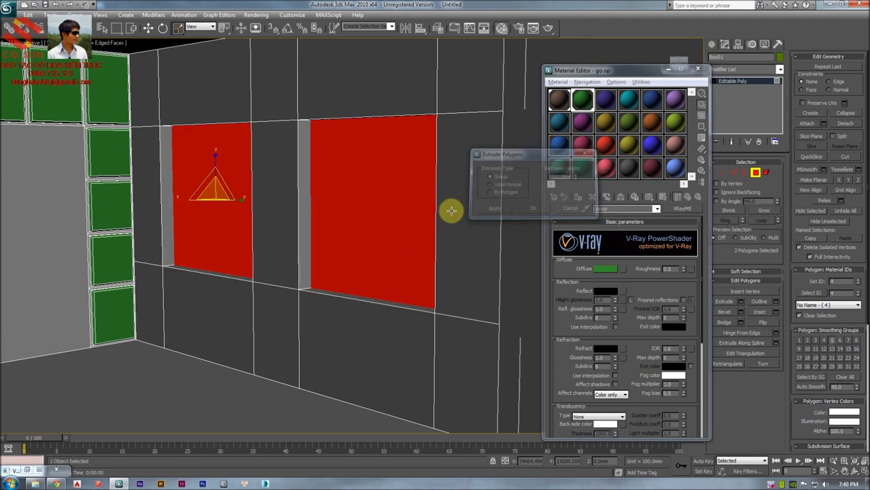
Try deleting the two recessed window polygons and check the windows in the reference photo
middle_click_drag(450, 209, 514, 229, "alt")
key("Delete")
scroll(277, 215, "up", 3)
mouse_move(277, 216)
middle_mouse_down()
mouse_move(311, 218)
mouse_move(311, 191)
mouse_move(285, 206)
middle_mouse_up()
key("alt+Tab")
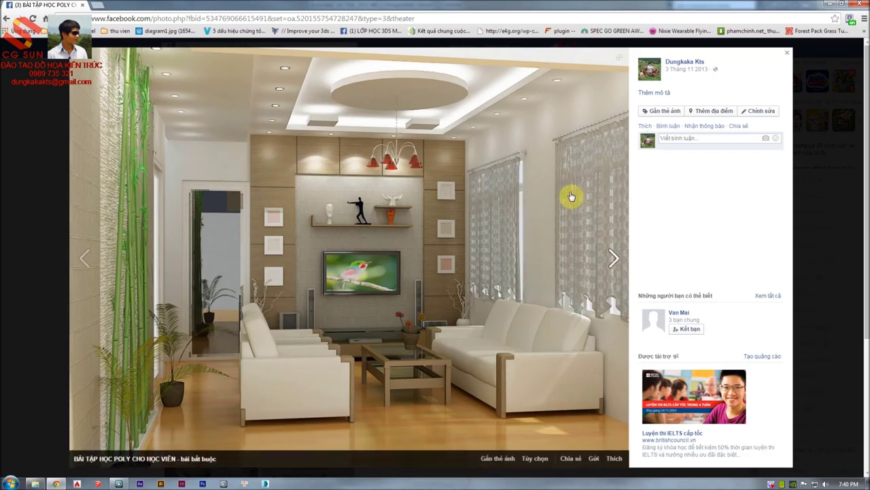
key("alt+Tab")
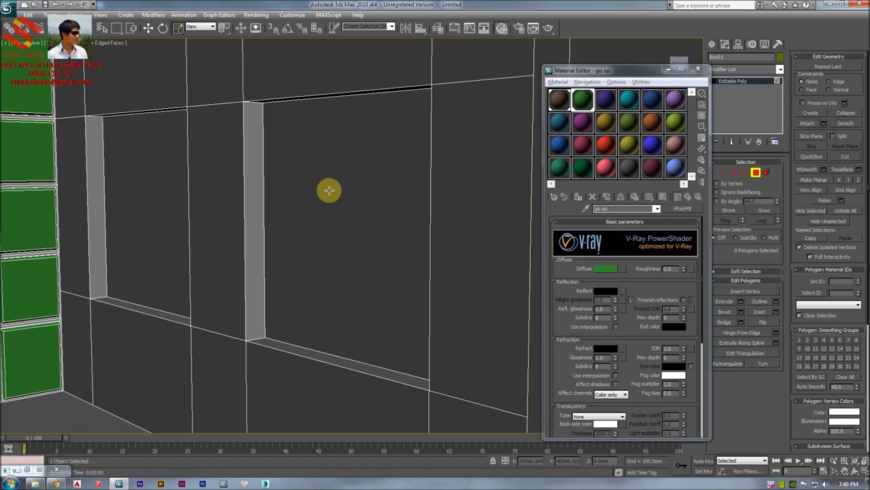
Select the back polygons of both window recesses and assign the go op material to them
left_click(735, 173)
middle_click_drag(348, 200, 352, 198, "alt")
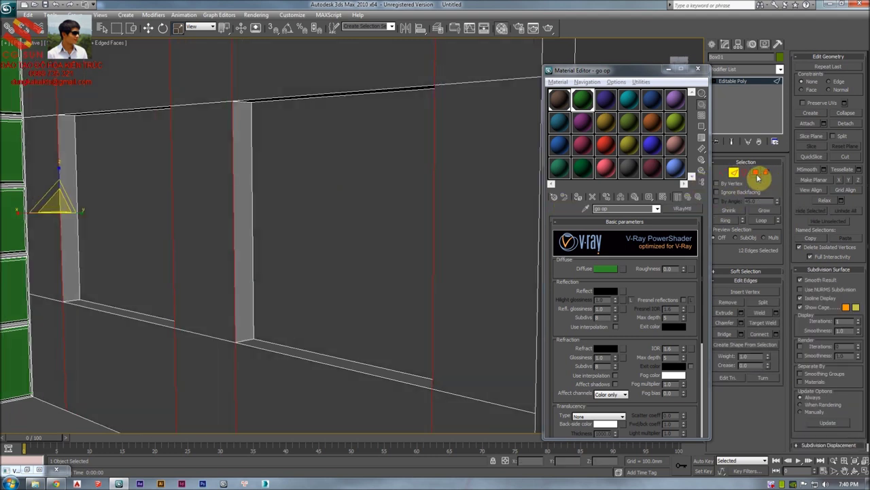
left_click(757, 172)
left_click(359, 208)
left_click(110, 211, "ctrl")
middle_click_drag(193, 247, 293, 206, "alt")
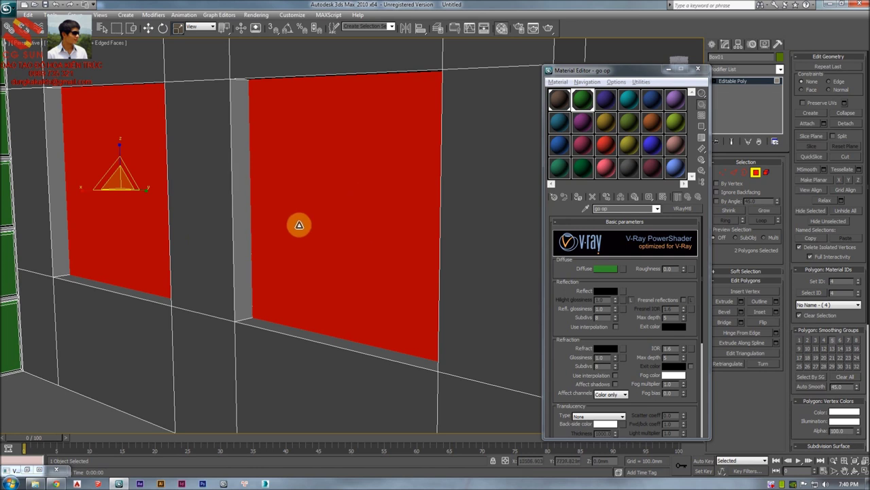
scroll(299, 238, "up", 3)
scroll(286, 151, "down", 3)
middle_click_drag(286, 151, 285, 155, "alt")
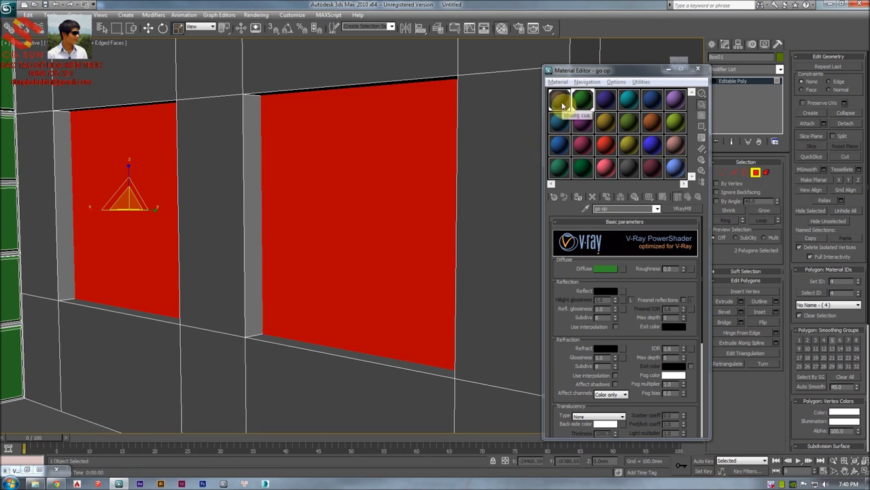
left_click(331, 224)
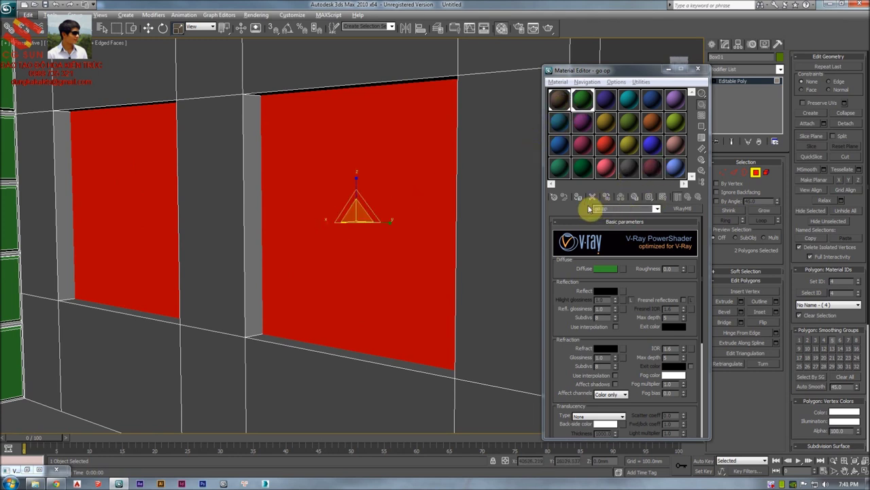
left_click(189, 335)
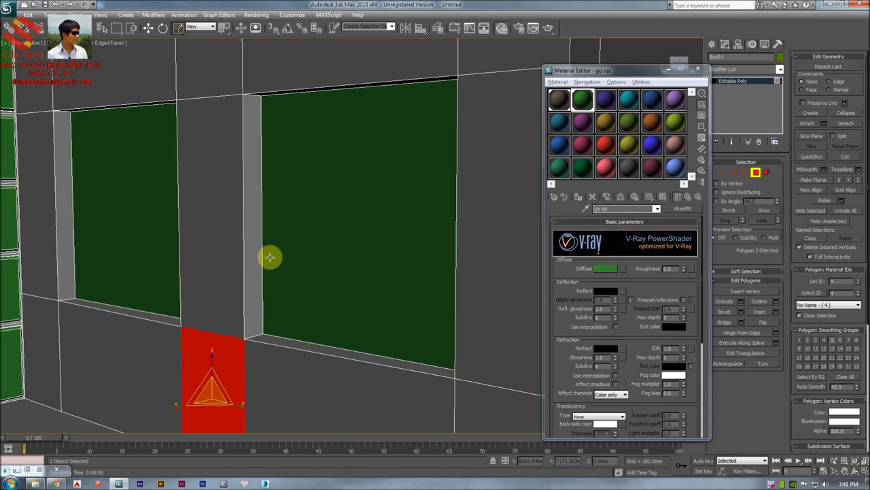
Assign the khung cua material to the back polygons of both window recesses and minimize the Material Editor
left_click(324, 247)
left_click(173, 195, "ctrl")
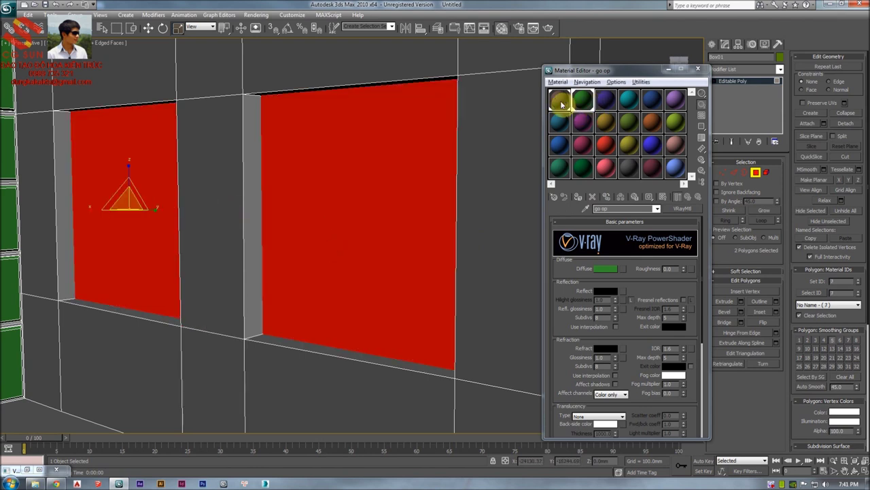
left_click(562, 103)
left_click(669, 70)
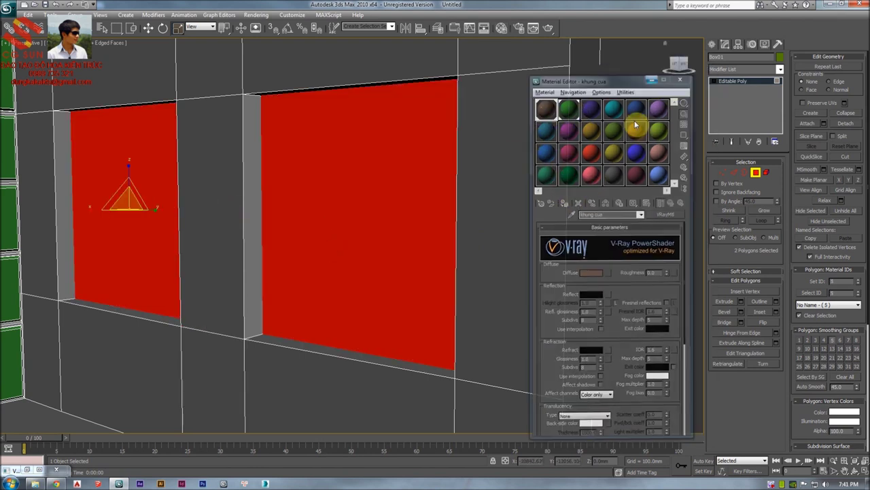
middle_click_drag(639, 203, 637, 198)
left_click(637, 198)
Inset the back polygons of both window recesses by 60 mm, by polygon, to form the outer window frames
left_click(385, 229)
left_click(195, 241, "ctrl")
left_click(195, 241, "ctrl")
left_click(114, 232)
left_click(367, 229, "ctrl")
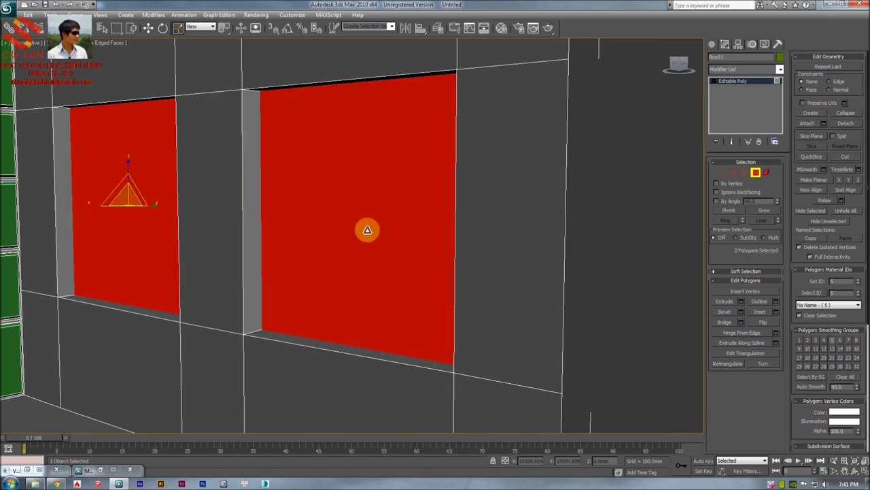
mouse_move(367, 229)
middle_mouse_down()
mouse_move(330, 218)
mouse_move(355, 218)
middle_mouse_up()
right_click(354, 215)
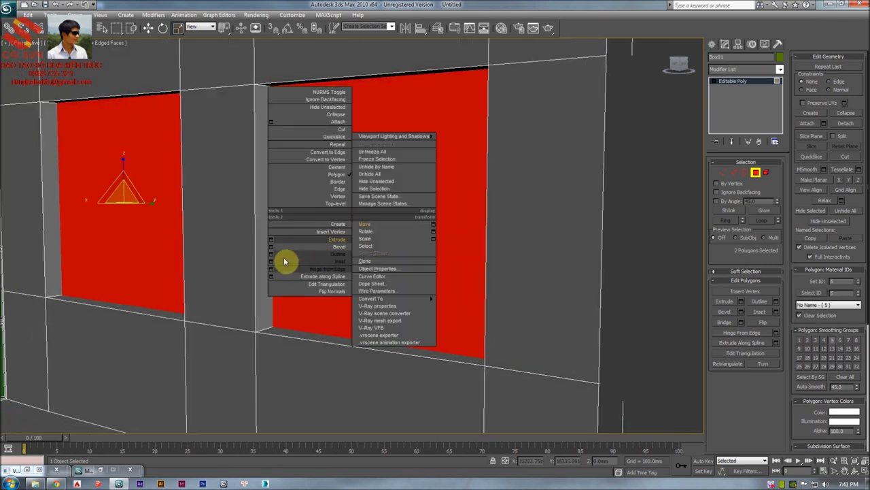
left_click(272, 261)
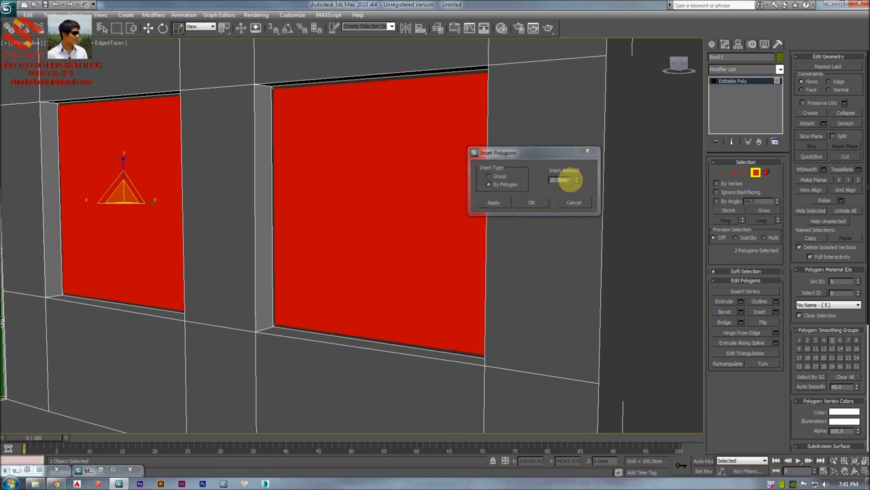
double_click(564, 178)
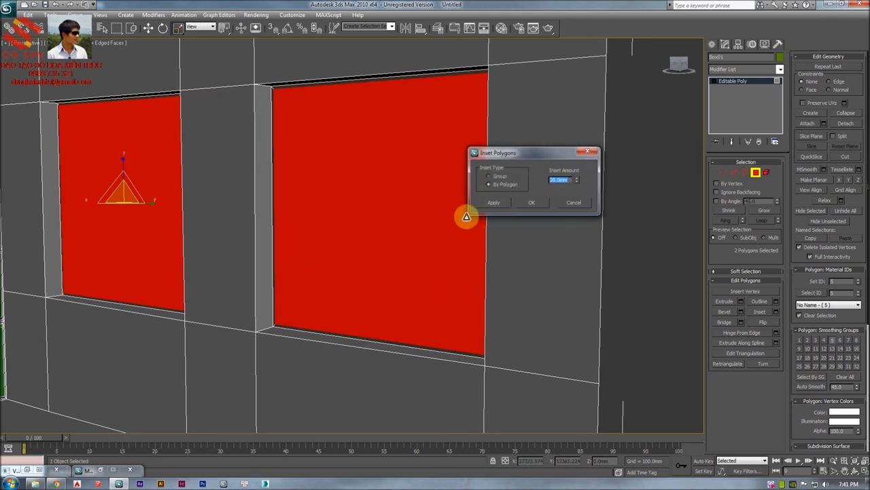
type("60")
key("Return")
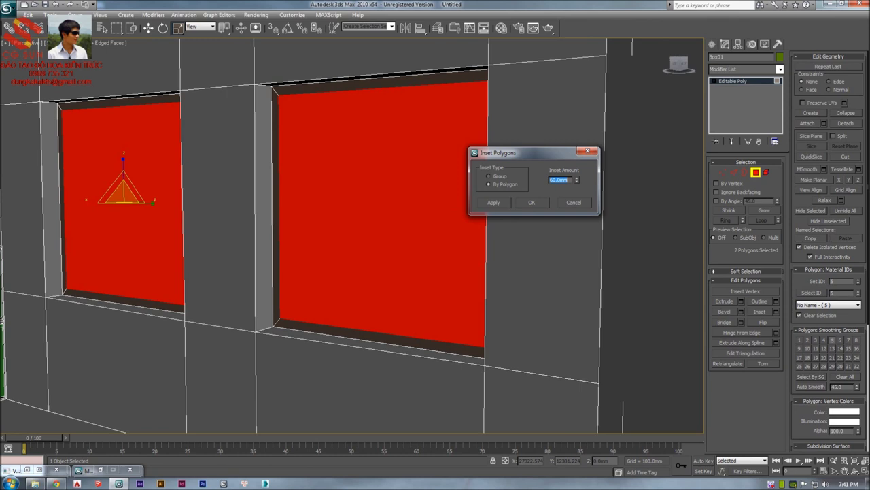
left_click(521, 204)
middle_click_drag(456, 234, 413, 219, "alt")
left_click(653, 232)
Connect the inner upper and lower frame edges of both windows with 2 segments and 0 pinch to create vertical divisions
left_click(738, 175)
scroll(389, 184, "up", 2)
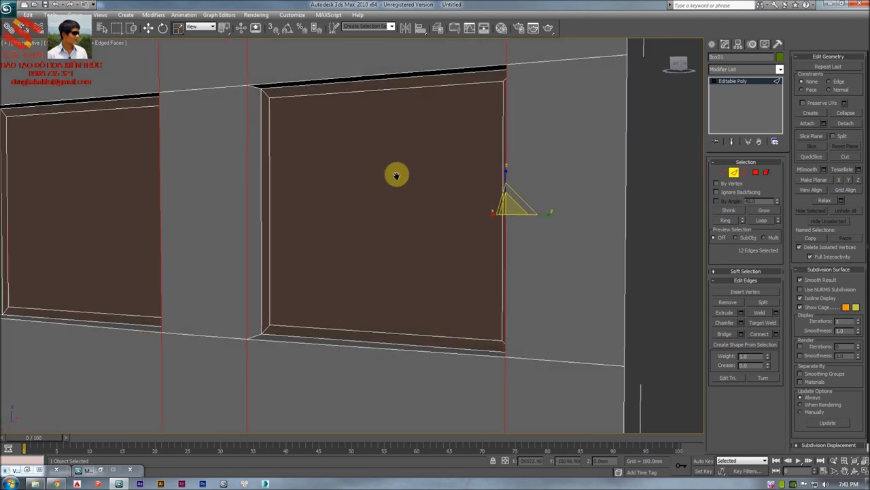
left_click(397, 87)
left_click(385, 333, "ctrl")
middle_click_drag(194, 168, 213, 143, "alt")
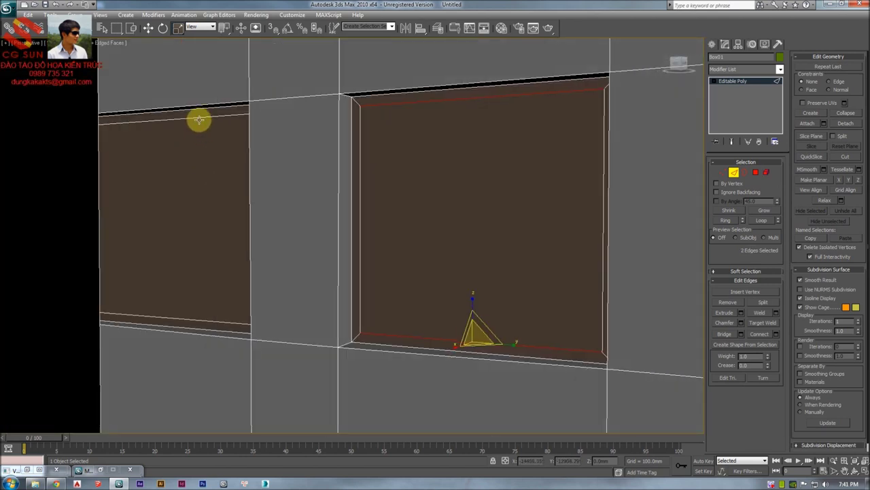
left_click(199, 120, "ctrl")
left_click(172, 318, "ctrl")
scroll(204, 268, "down", 1)
key("F3")
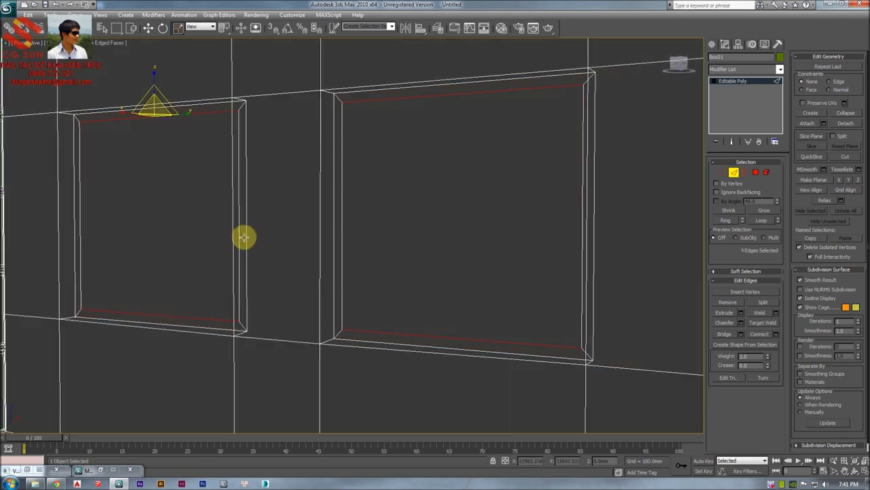
right_click(314, 230)
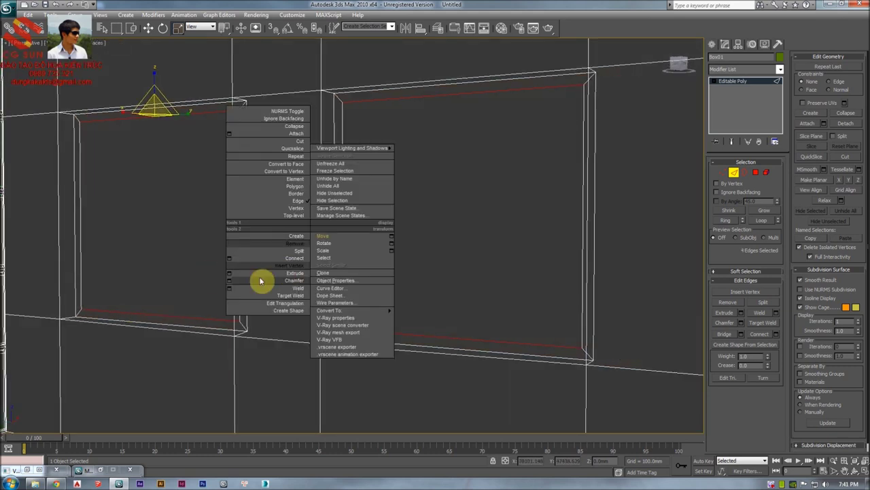
left_click(229, 259)
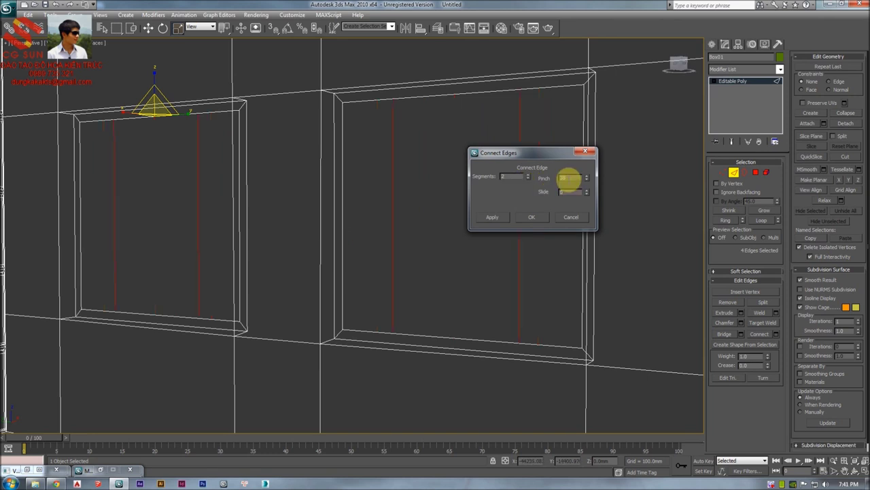
middle_click_drag(522, 203, 398, 204)
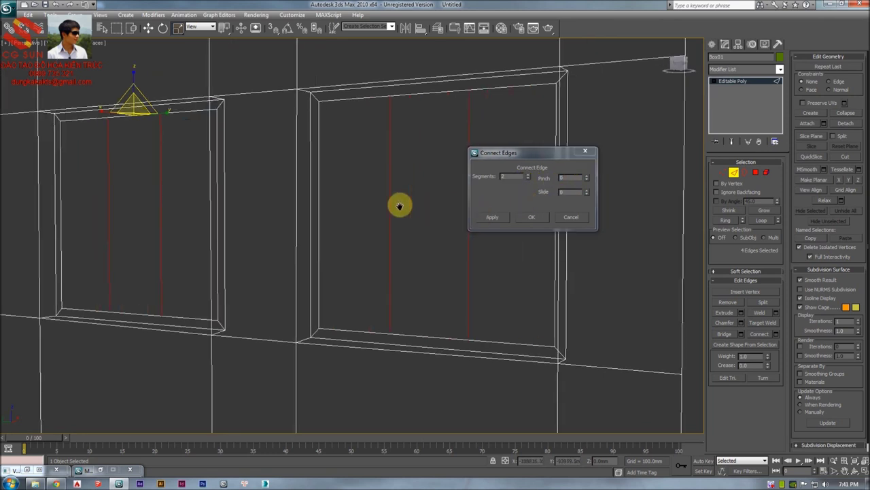
key("F3")
left_click(530, 218)
Connect the vertical division edges and inner side frame edges of both windows with 2 segments to create horizontal divisions
key("F3")
middle_click_drag(511, 213, 560, 215, "alt")
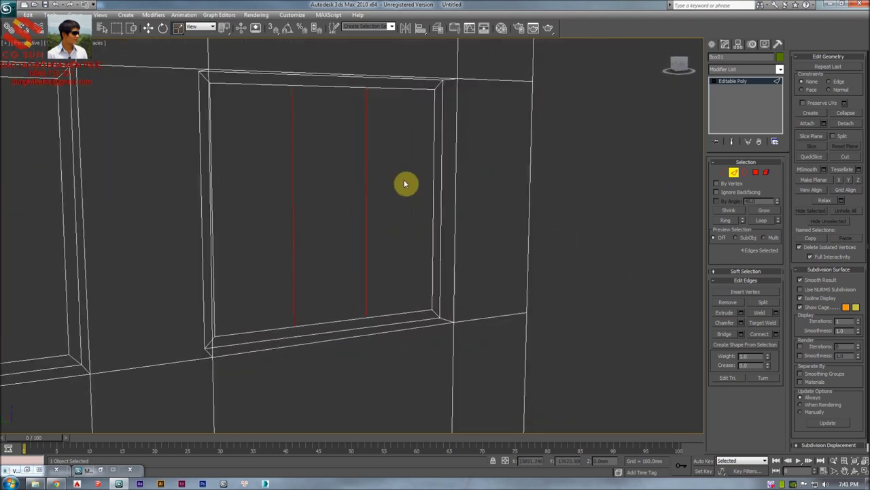
middle_click_drag(269, 195, 447, 204, "alt")
left_click(248, 185, "ctrl")
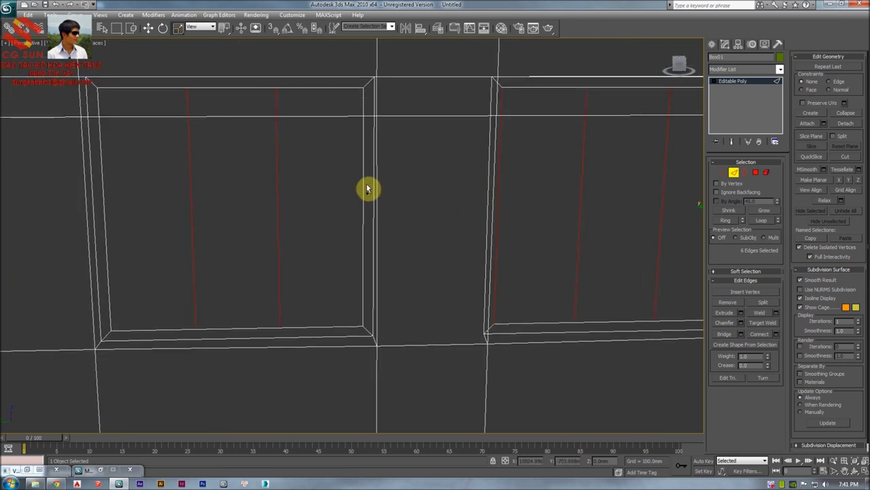
left_click(366, 187, "ctrl")
left_click(103, 209, "ctrl")
left_click(574, 204, "ctrl")
middle_click_drag(574, 204, 558, 204, "alt")
right_click(555, 208)
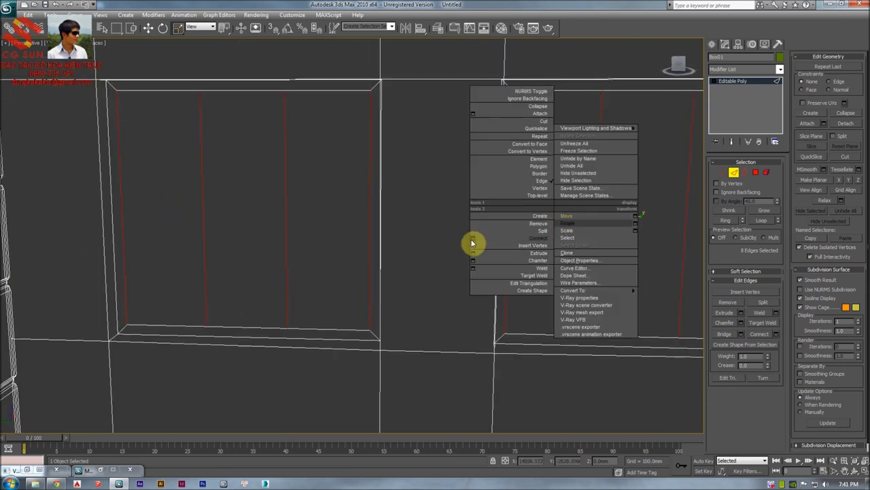
left_click(473, 240)
middle_click_drag(431, 248, 262, 230)
mouse_move(321, 257)
middle_mouse_down("alt")
mouse_move(290, 244)
mouse_move(346, 200)
middle_mouse_up("alt")
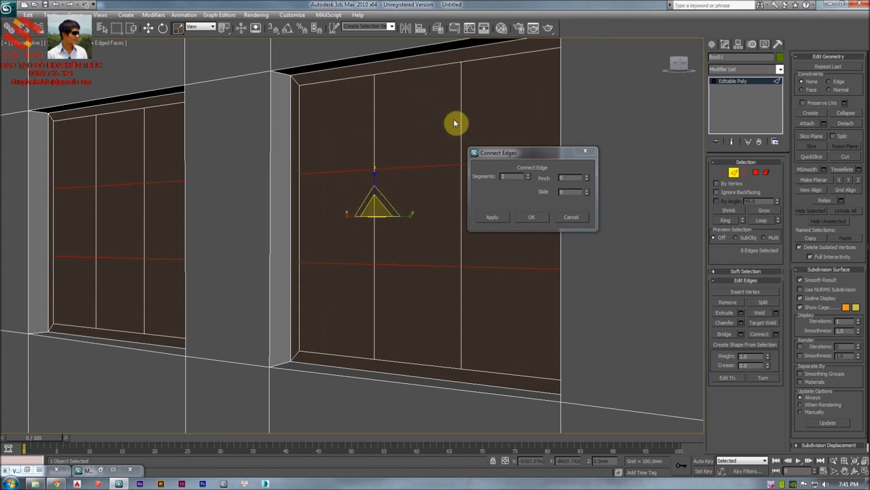
left_click_drag(543, 151, 640, 138)
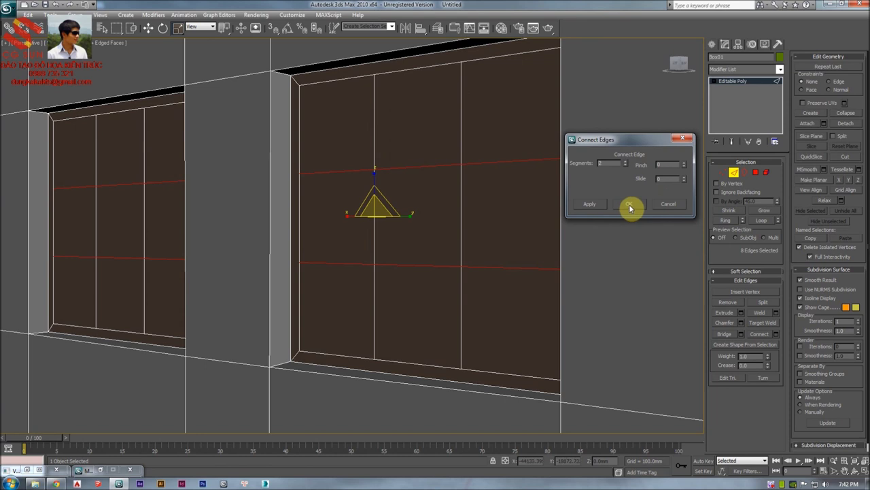
left_click(631, 208)
Convert the horizontal division edges of both windows to vertices and scale the two rows closer together vertically
middle_click_drag(509, 204, 342, 127, "alt")
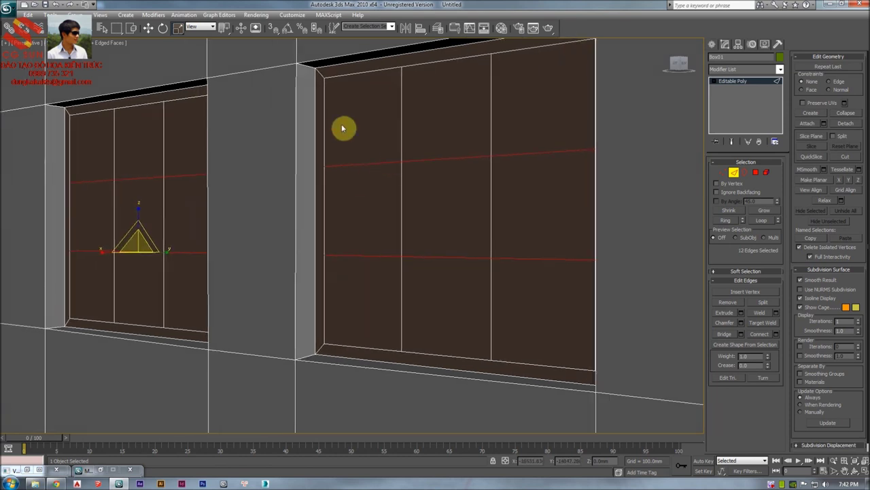
left_click(147, 234)
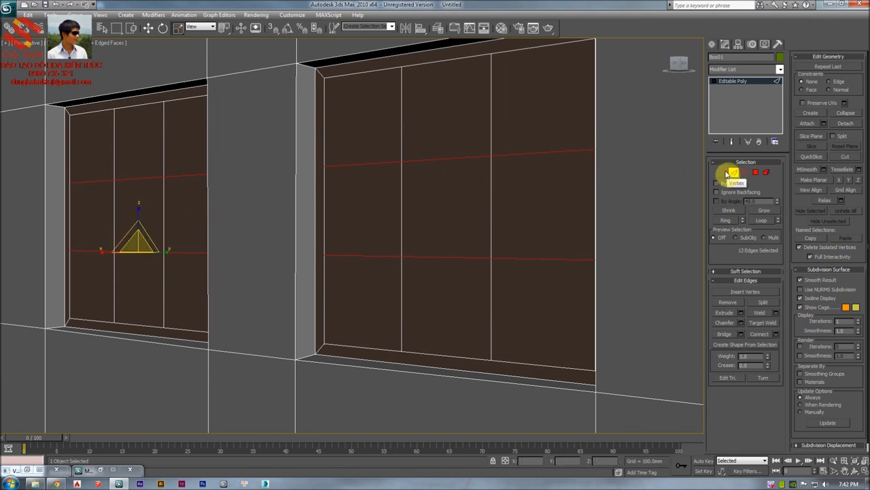
left_click(726, 172)
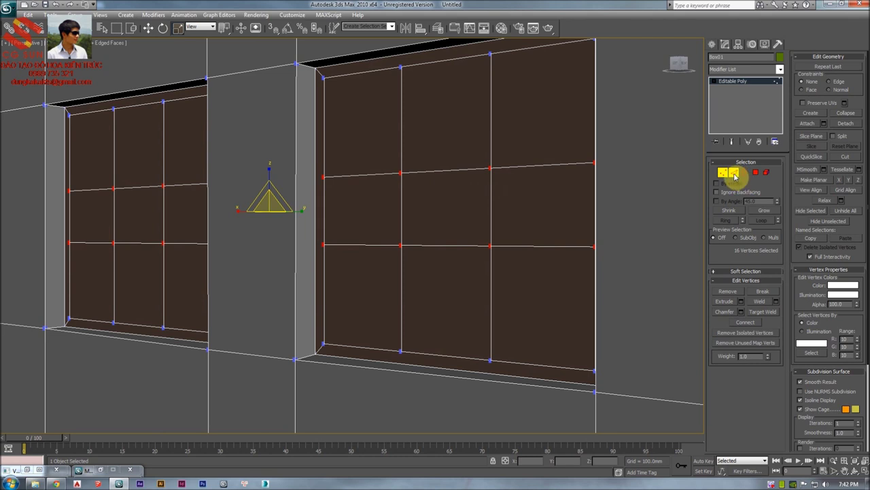
Chamfer all horizontal and vertical division edges inside both window frames by 25 mm
left_click(734, 174)
left_click(492, 162, "ctrl")
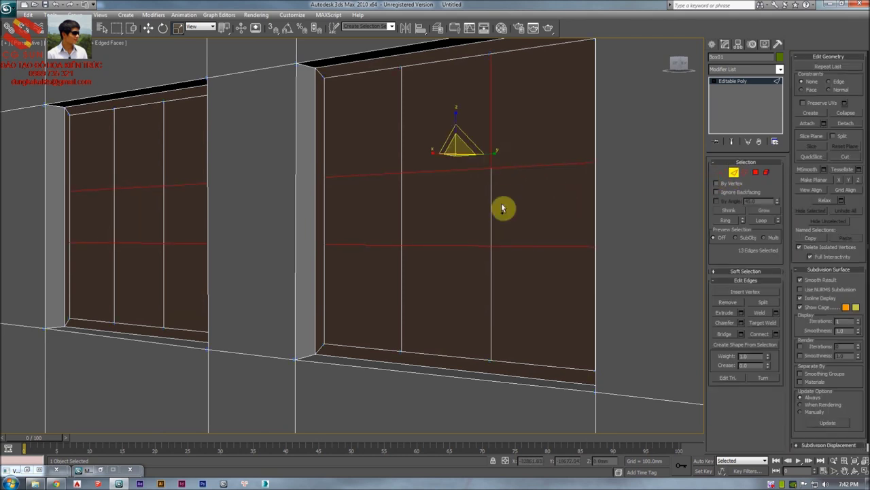
left_click(491, 206, "ctrl")
left_click(492, 262, "ctrl")
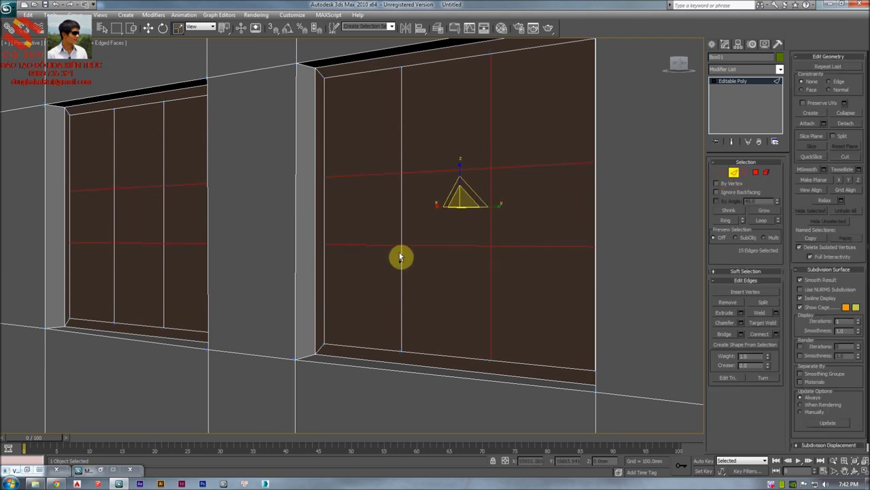
left_click(399, 238, "ctrl")
left_click(401, 251, "ctrl")
left_click(401, 165, "ctrl")
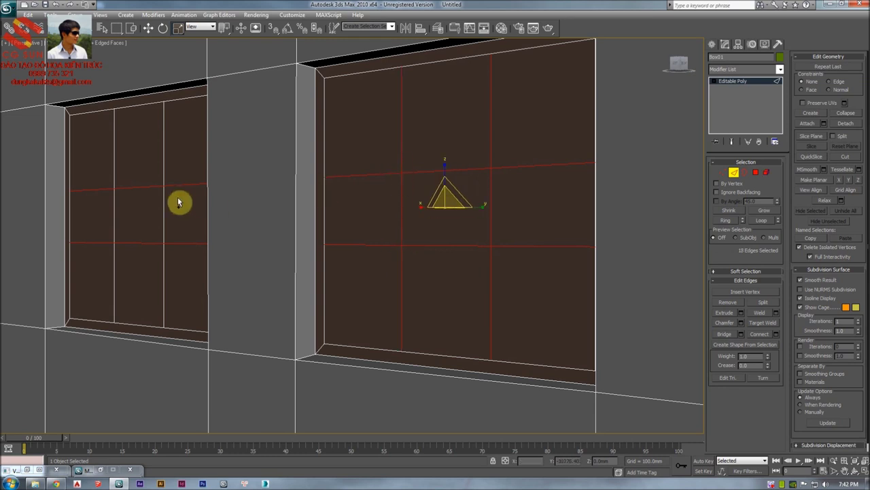
left_click(164, 175, "ctrl")
left_click(166, 205, "ctrl")
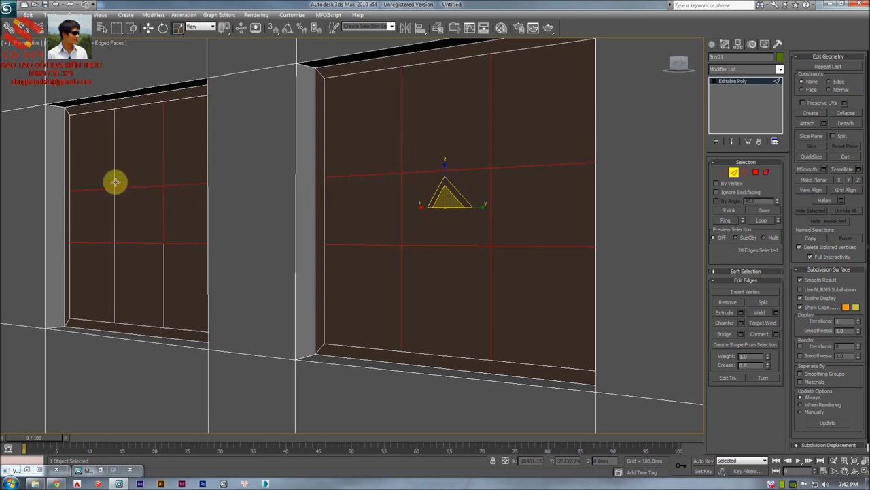
left_click(115, 180, "ctrl")
left_click(113, 198, "ctrl")
left_click(116, 261, "ctrl")
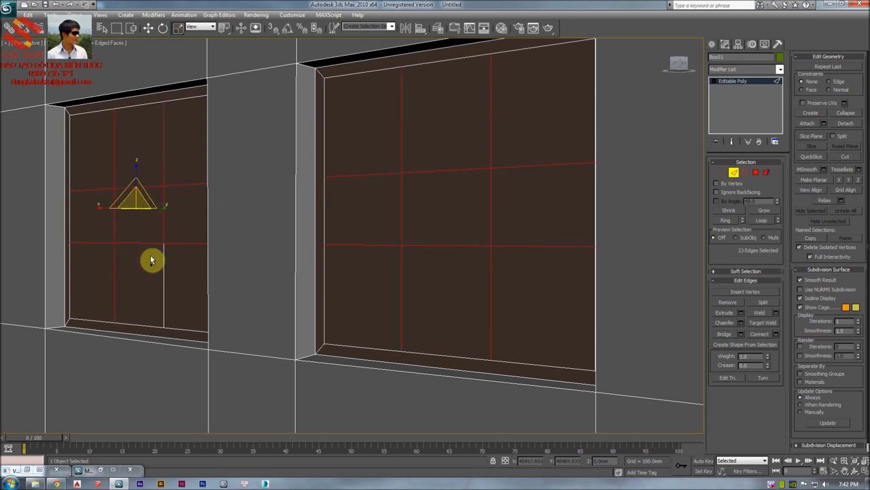
left_click(163, 257, "ctrl")
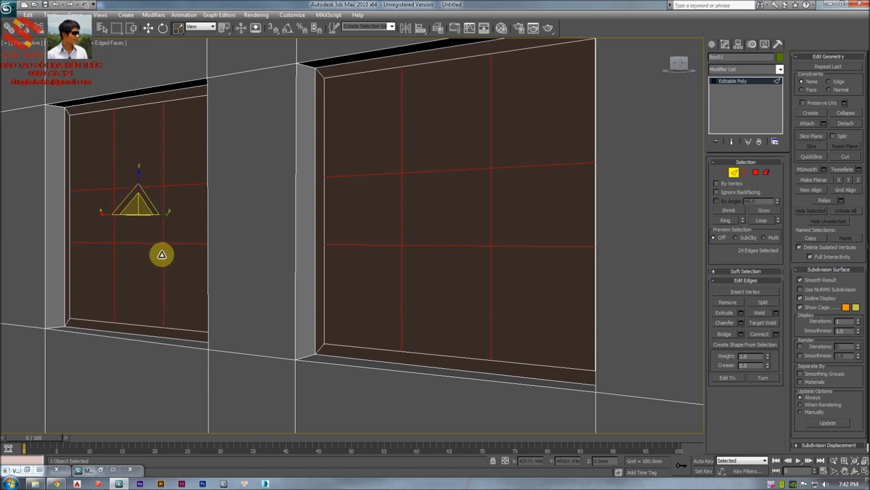
right_click(433, 196)
left_click(352, 253)
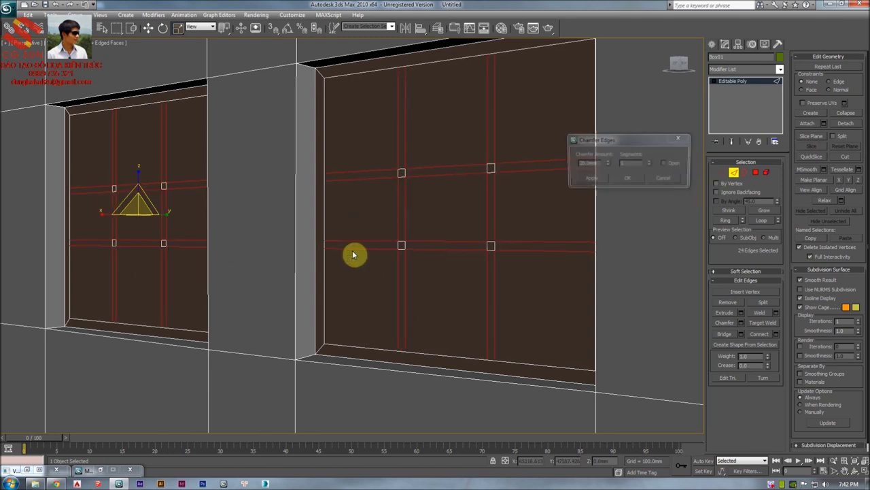
left_click_drag(607, 163, 413, 169)
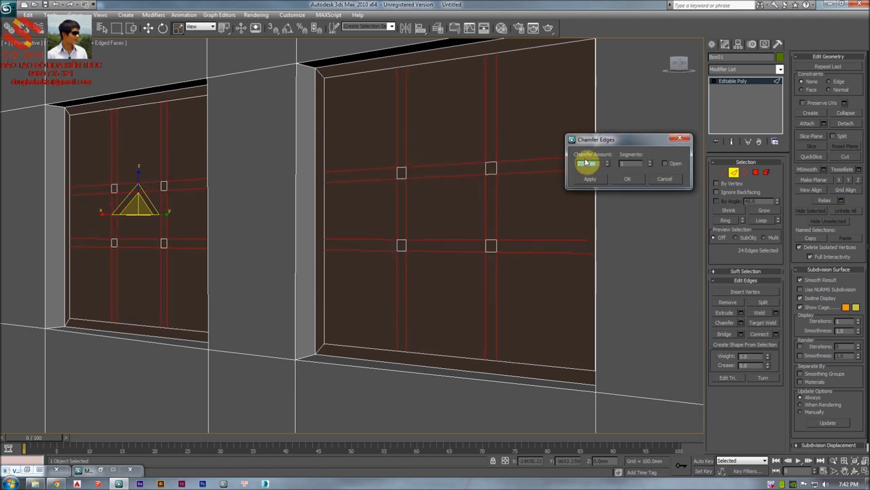
type("25")
key("Return")
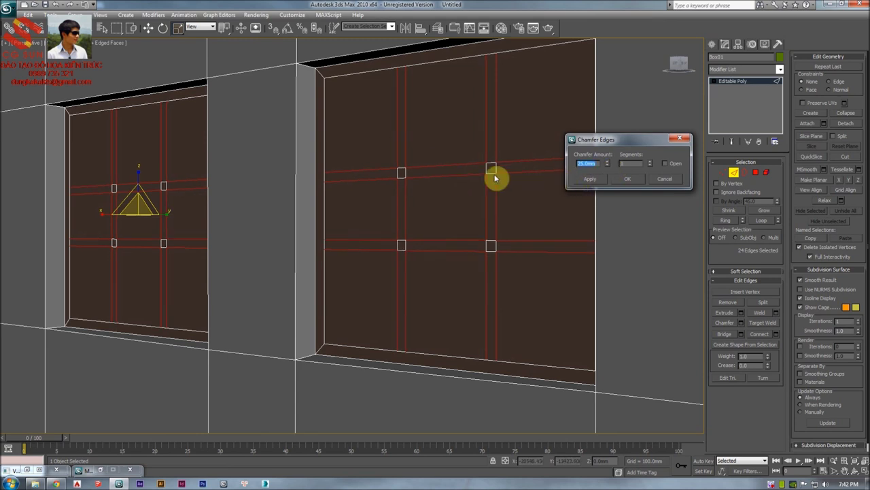
left_click(628, 179)
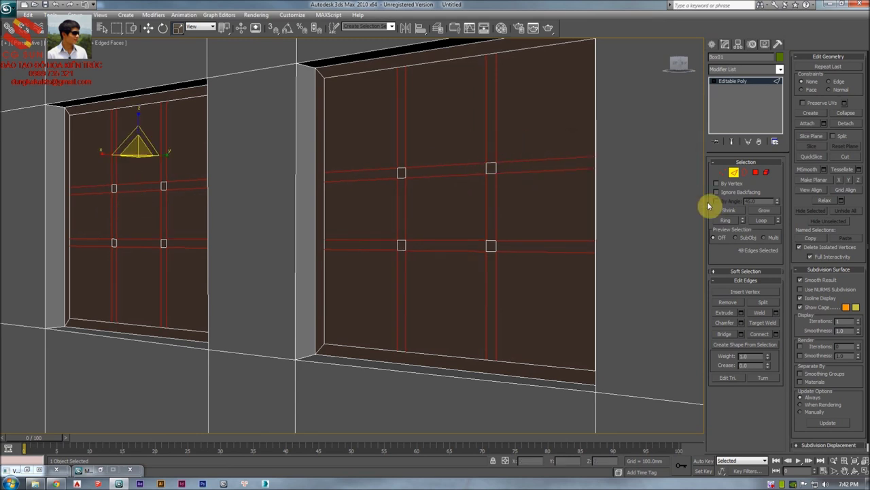
Extrude the nine pane polygons of each window inward by -50 mm as a group
left_click(757, 172)
left_click(575, 142)
left_click(528, 202, "ctrl")
left_click(529, 292, "ctrl")
left_click(420, 297, "ctrl")
left_click(425, 211, "ctrl")
left_click(437, 146, "ctrl")
left_click(378, 148, "ctrl")
left_click(370, 208, "ctrl")
left_click(361, 282, "ctrl")
key("ctrl+z")
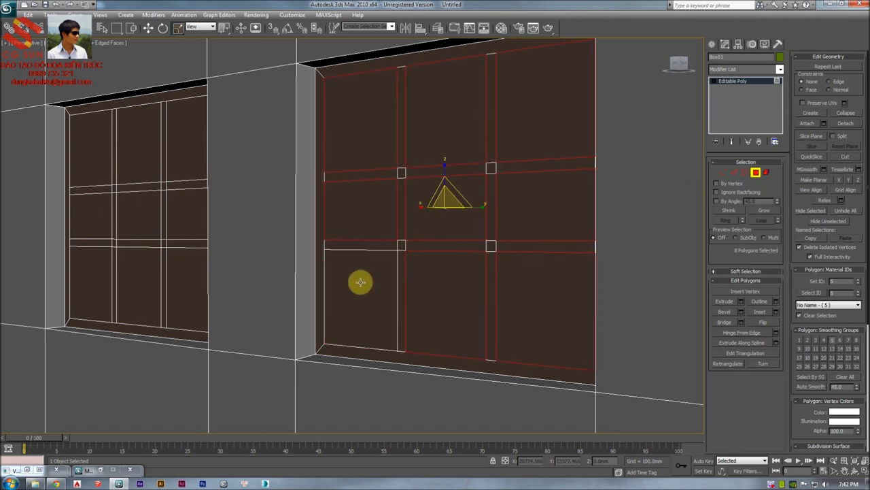
key("ctrl+z")
left_click(476, 192, "alt")
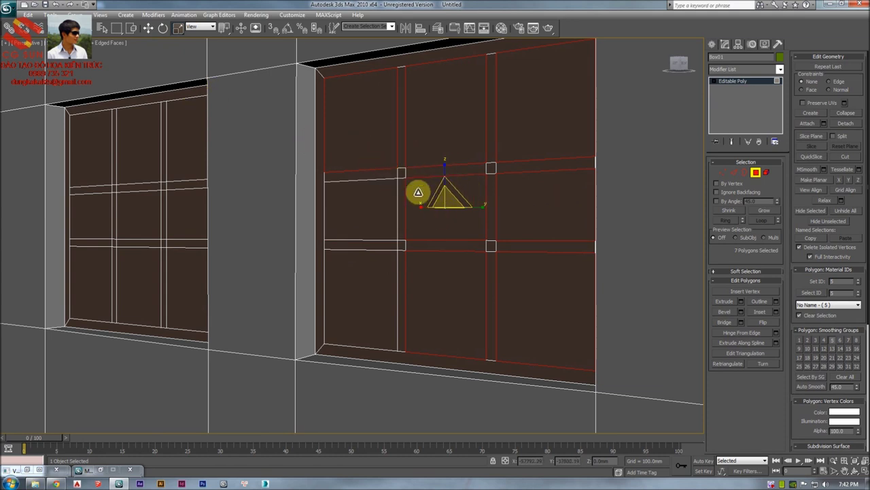
left_click(149, 30)
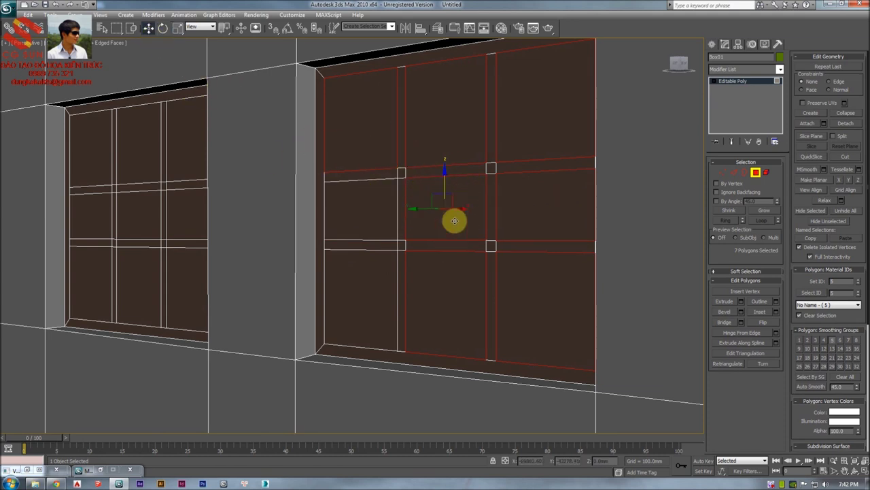
left_click(369, 213, "ctrl")
left_click(376, 297, "ctrl")
left_click(192, 284, "ctrl")
left_click(181, 223, "ctrl")
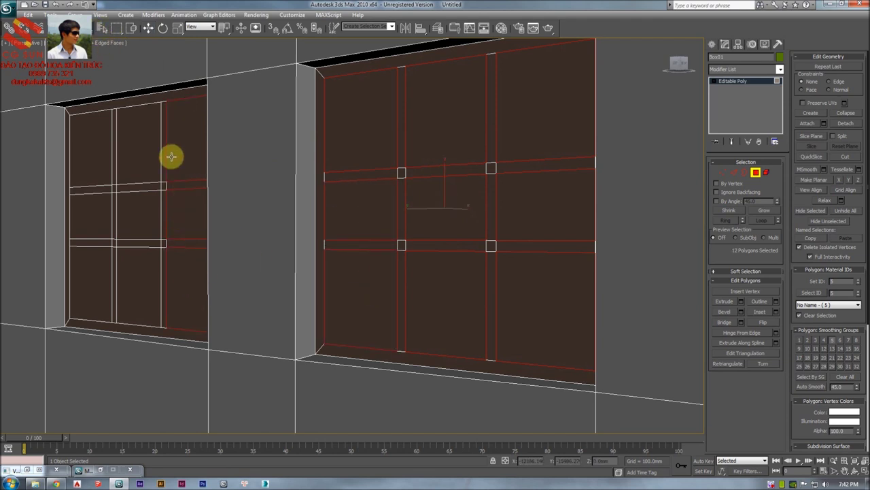
left_click(140, 220, "ctrl")
left_click(142, 289, "ctrl")
left_click(102, 278, "ctrl")
left_click(79, 205, "ctrl")
left_click(94, 159, "ctrl")
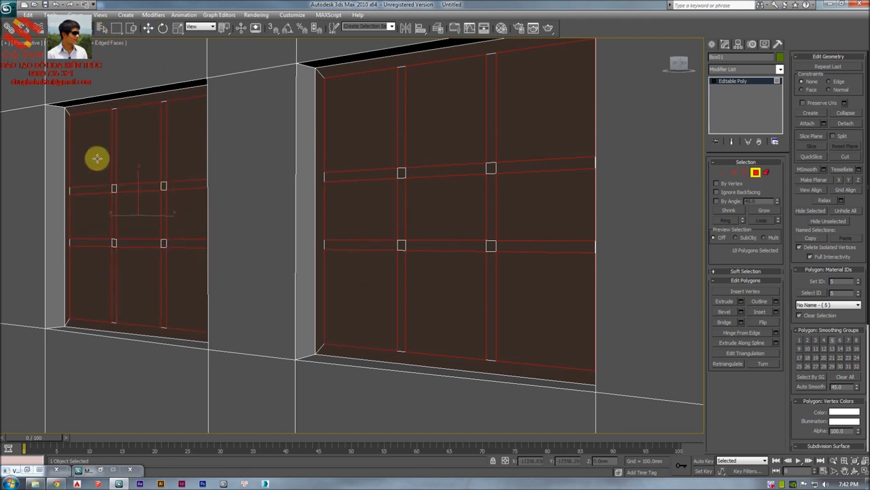
right_click(519, 218)
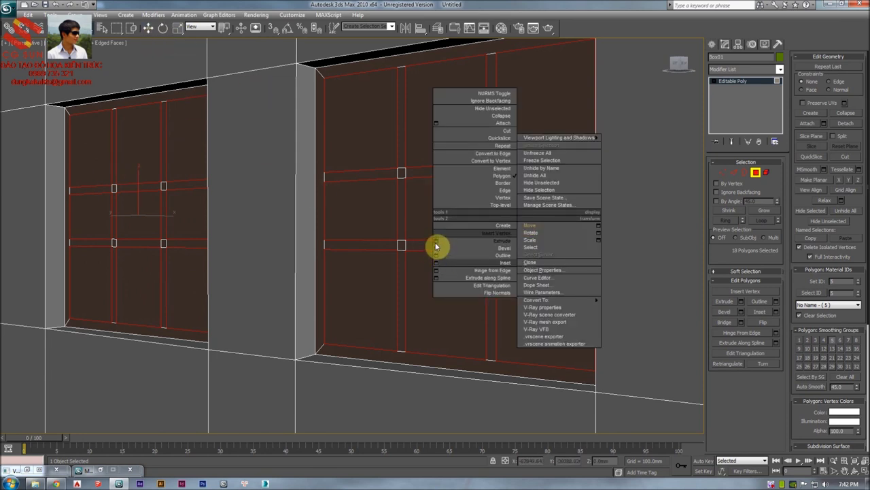
left_click(436, 244)
double_click(659, 164)
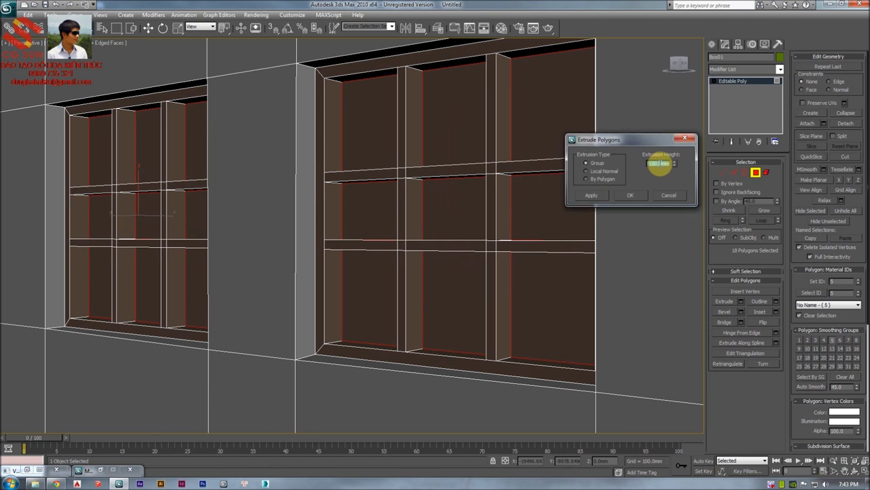
type("-3")
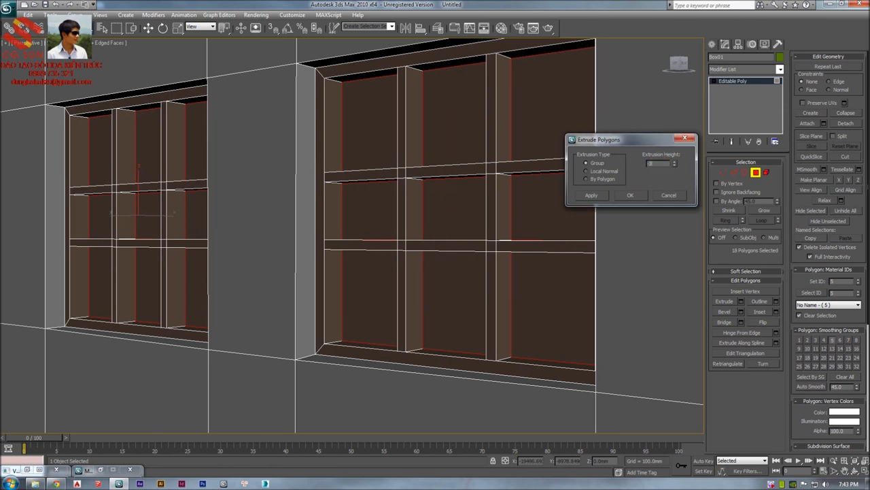
type("0")
key("Return")
type("4")
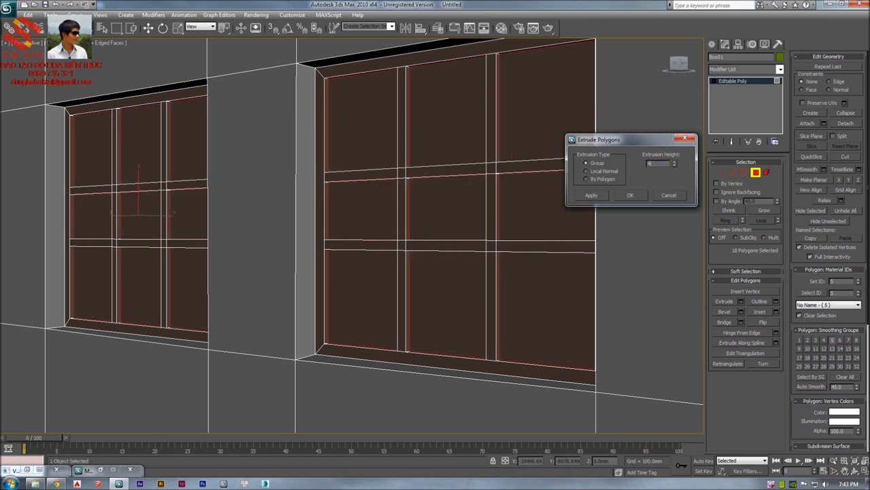
type("0")
key("Return")
type("-50")
key("Return")
left_click(627, 194)
Name the third sample material kinh and assign it to the selected pane polygons of both windows
middle_click_drag(482, 239, 457, 249, "alt")
key("m")
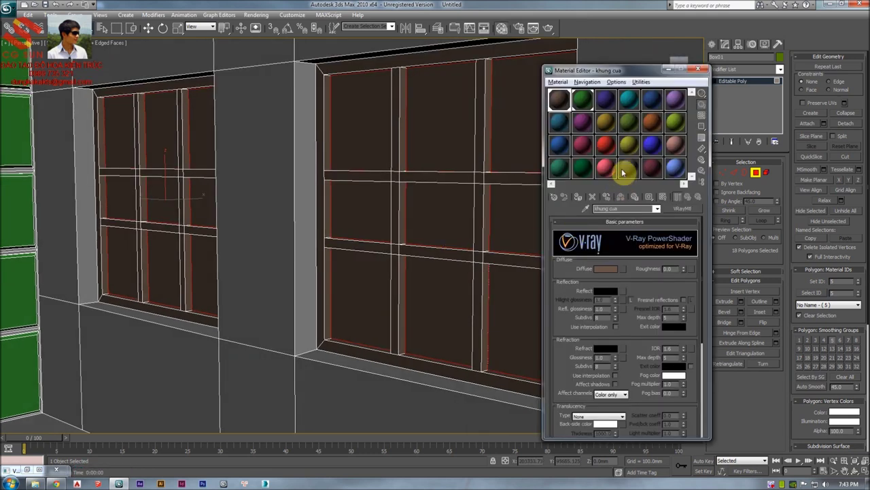
left_click(606, 99)
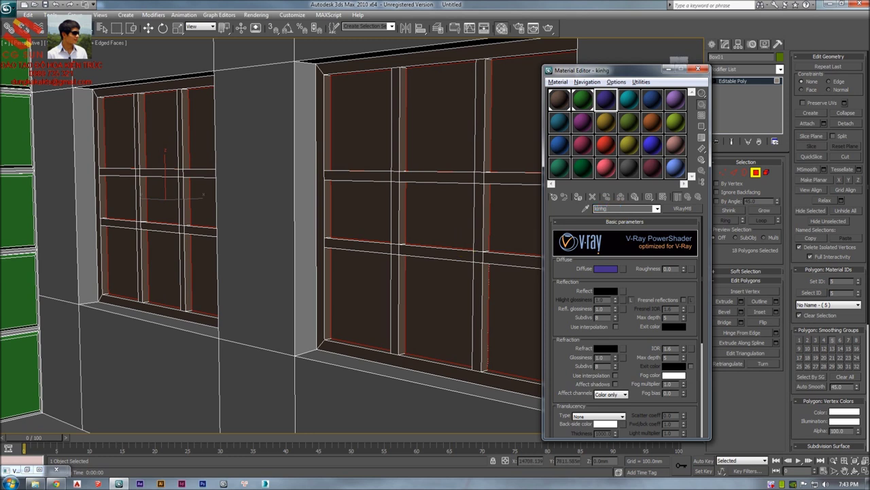
left_click(579, 199)
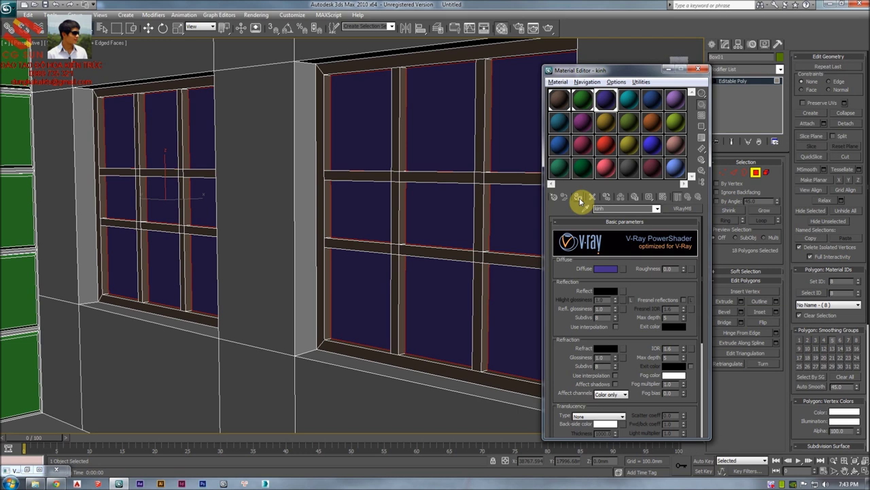
Set the diffuse colour of the kinh material to a muted blue
left_click(598, 269)
left_click_drag(497, 142, 482, 131)
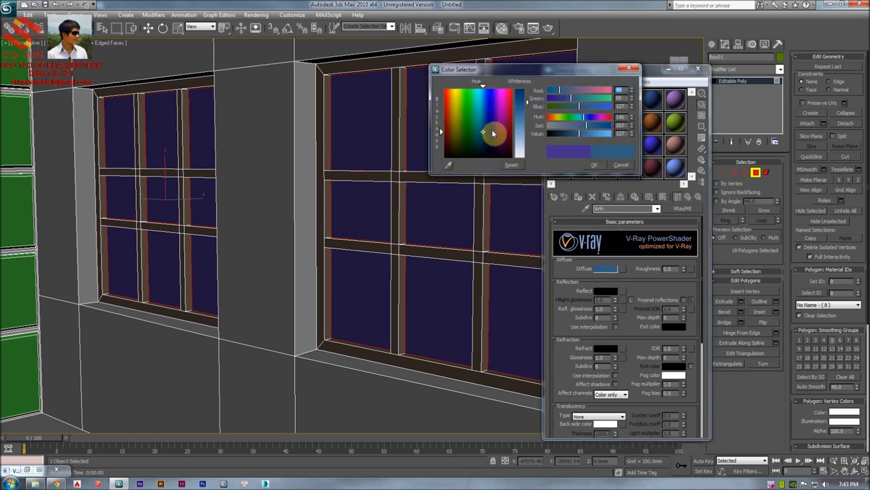
left_click(534, 107)
left_click(590, 164)
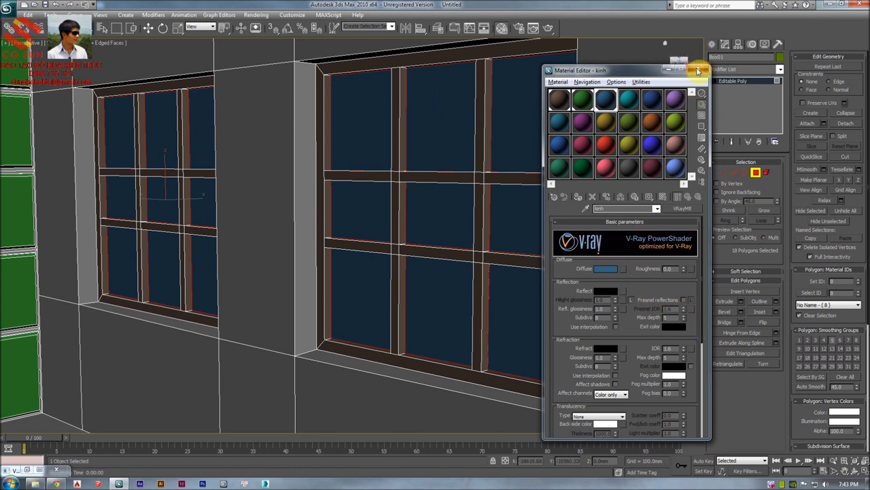
mouse_move(649, 72)
left_mouse_down()
mouse_move(716, 74)
mouse_move(663, 77)
left_mouse_up()
middle_click_drag(429, 195, 372, 190)
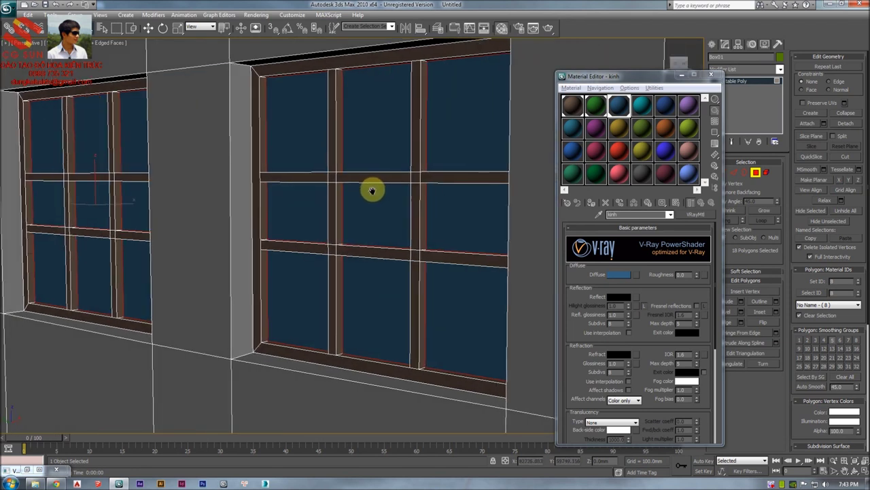
Change the fourth sample material to the Standard type with a violet-blue diffuse colour, and return to the kinh material
left_click_drag(625, 79, 619, 75)
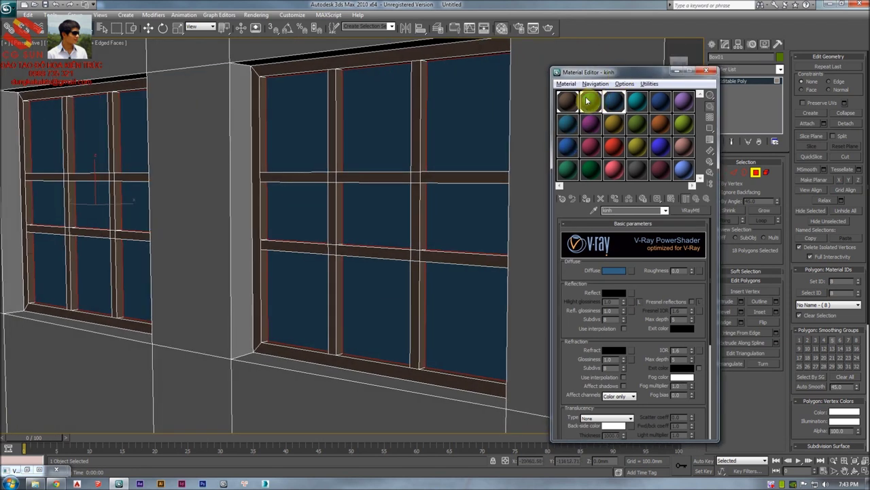
left_click(636, 101)
left_click(690, 210)
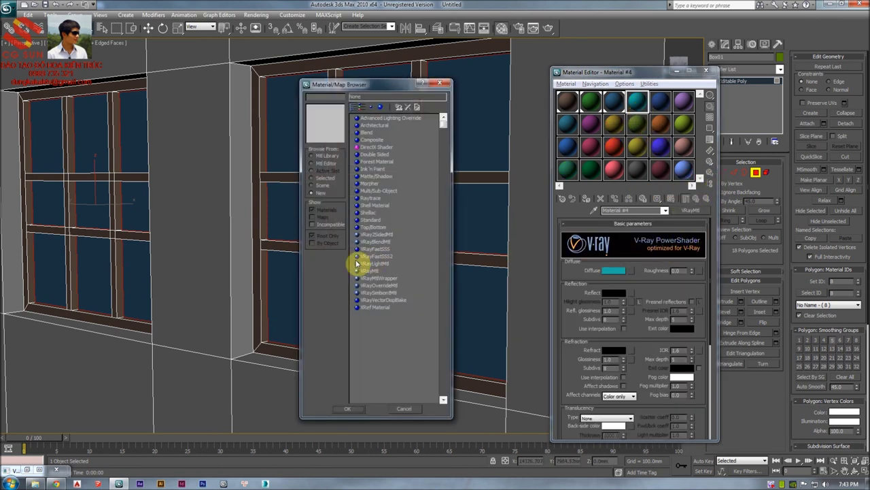
double_click(371, 221)
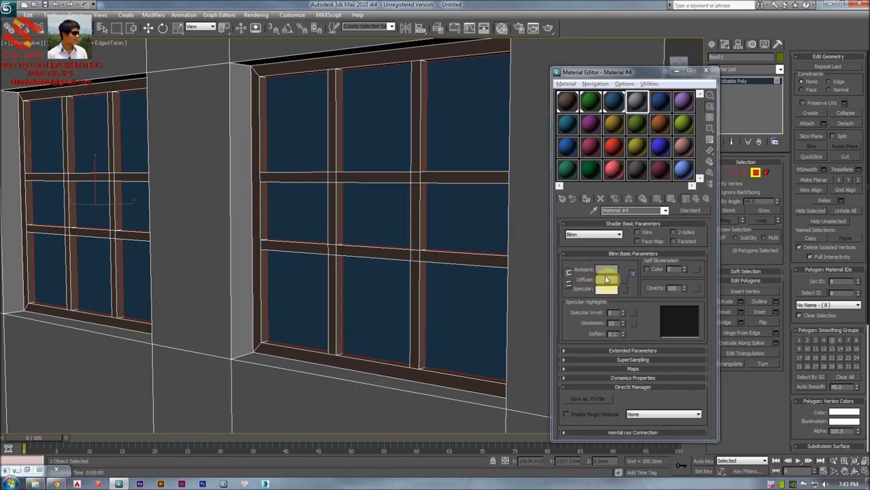
left_click(606, 280)
left_click_drag(507, 122, 509, 102)
left_click_drag(531, 70, 453, 78)
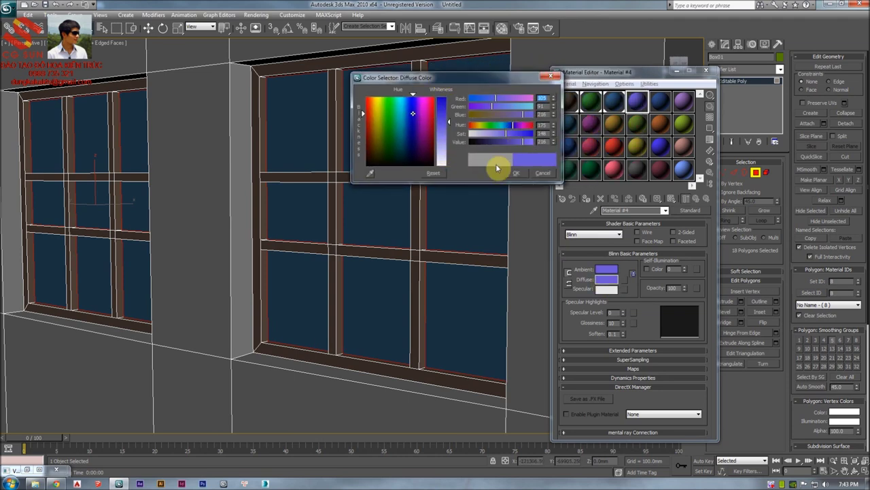
left_click(519, 174)
left_click(616, 100)
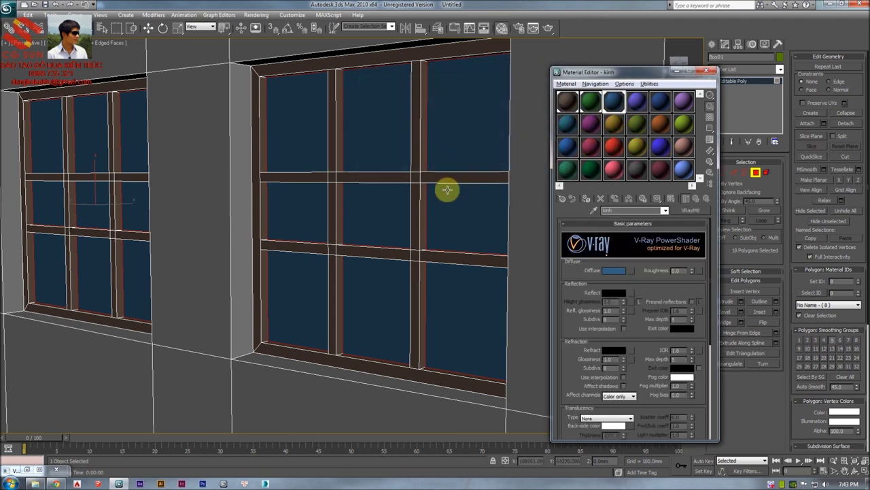
Close the material editor, leave polygon editing, and compare the whole room with the reference photo in the browser
scroll(398, 181, "down", 5)
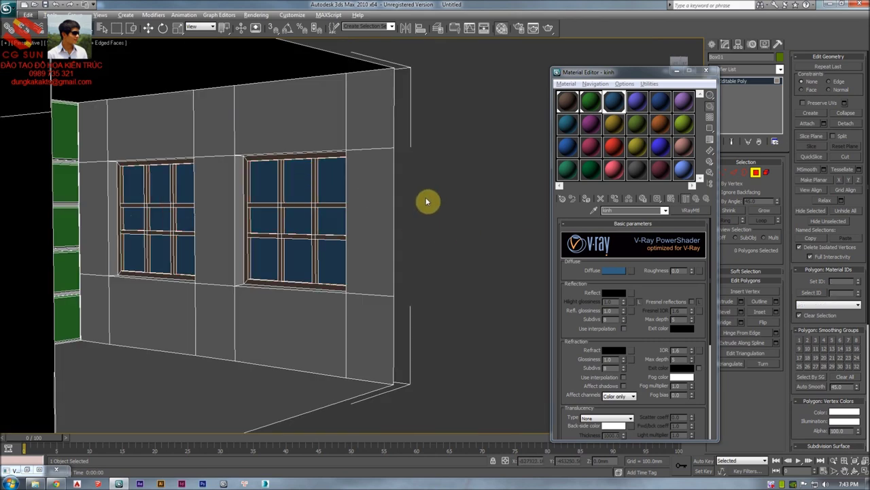
middle_click_drag(428, 200, 469, 188)
middle_click_drag(362, 170, 594, 186, "alt")
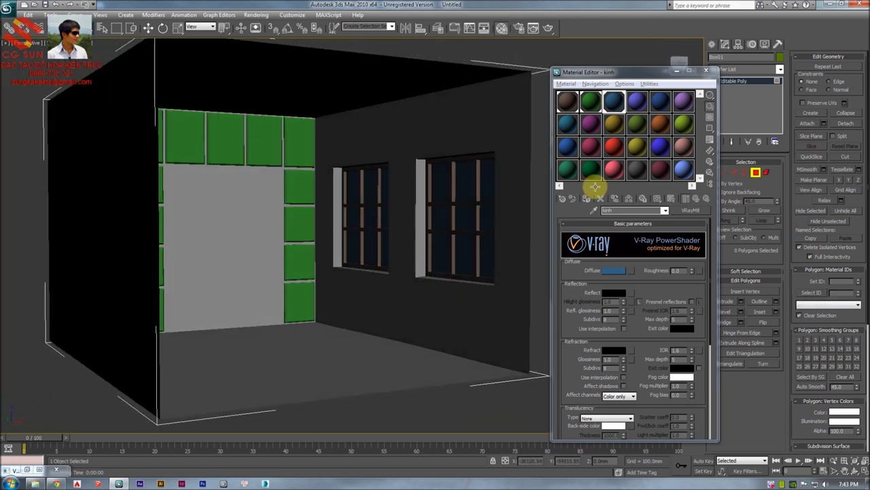
left_click(706, 71)
left_click(756, 174)
left_click(605, 197)
middle_click_drag(442, 219, 469, 229, "alt")
key("alt+Tab")
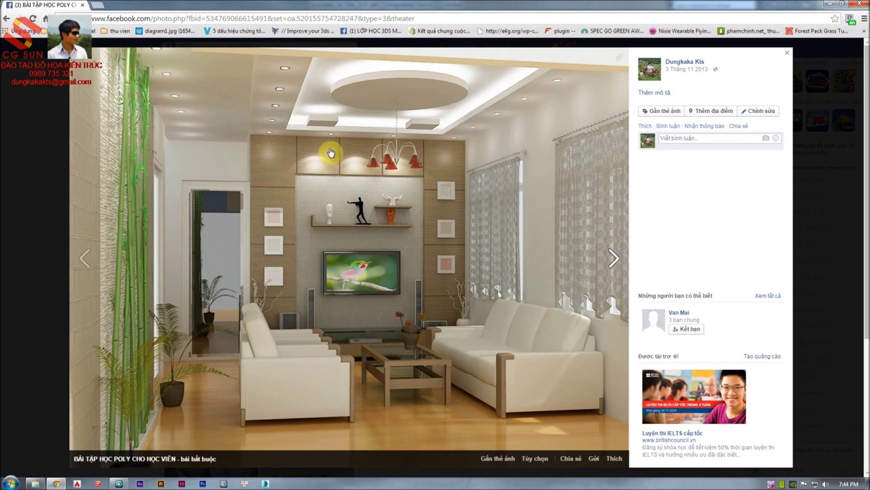
key("alt+Tab")
Try to inset the room's ceiling polygon by about 523 mm using the By Polygon type
mouse_move(388, 149)
middle_mouse_down("alt")
mouse_move(427, 131)
mouse_move(388, 222)
mouse_move(402, 214)
middle_mouse_up("alt")
left_click(417, 130)
key("F3")
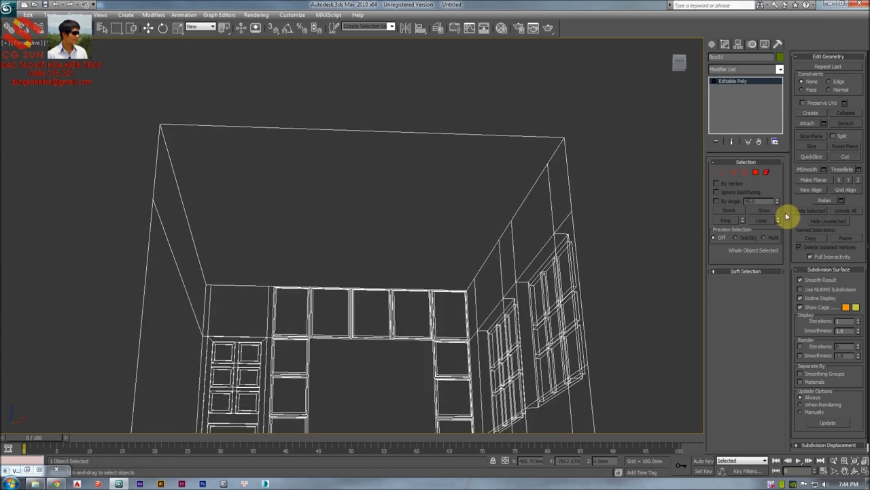
left_click(756, 172)
left_click(442, 214)
mouse_move(443, 213)
middle_mouse_down("alt")
mouse_move(435, 213)
mouse_move(439, 228)
middle_mouse_up("alt")
right_click(439, 227)
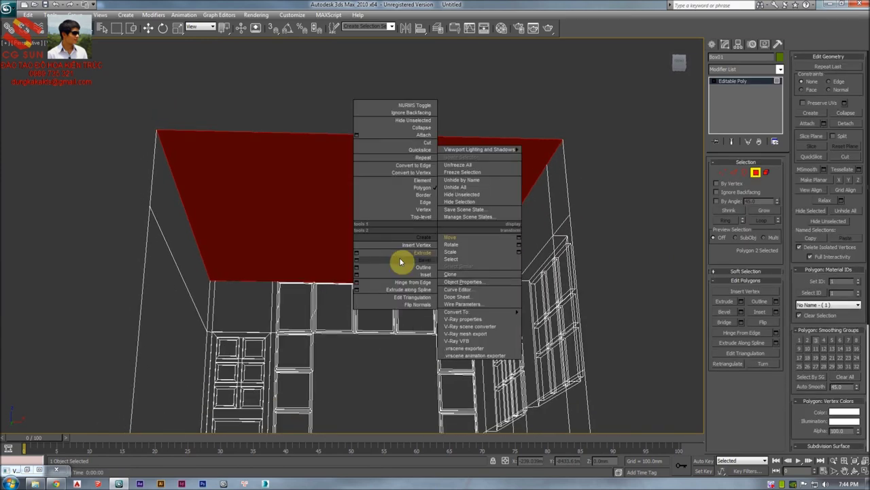
left_click(357, 276)
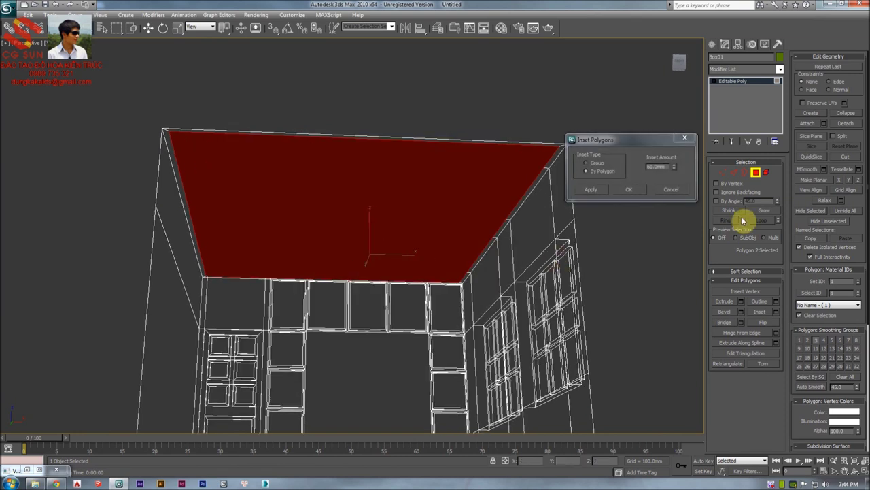
mouse_move(672, 166)
left_mouse_down()
mouse_move(676, 152)
mouse_move(667, 451)
mouse_move(625, 321)
mouse_move(600, 297)
left_mouse_up()
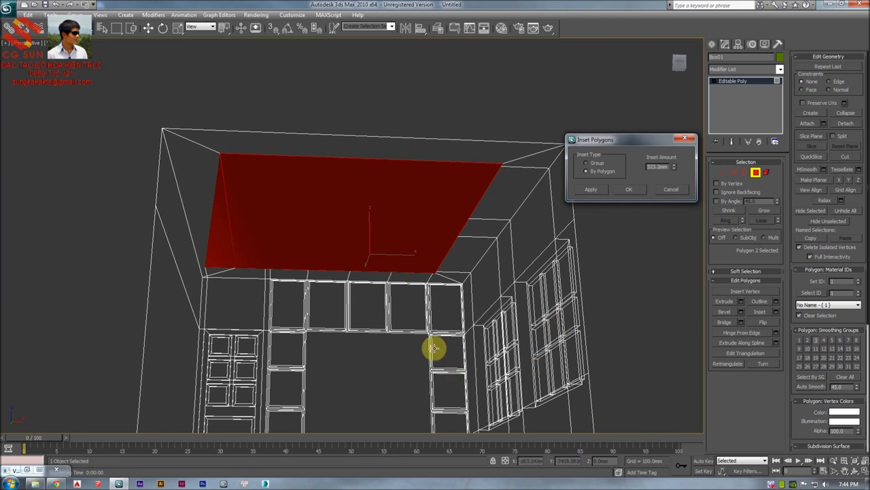
Examine the ceiling's inset preview from the top and in perspective, in both wireframe and shaded display
middle_click_drag(390, 323, 404, 331)
key("F3")
mouse_move(329, 230)
middle_mouse_down("alt")
mouse_move(325, 210)
mouse_move(325, 297)
mouse_move(328, 243)
mouse_move(363, 297)
mouse_move(369, 264)
middle_mouse_up("alt")
key("t")
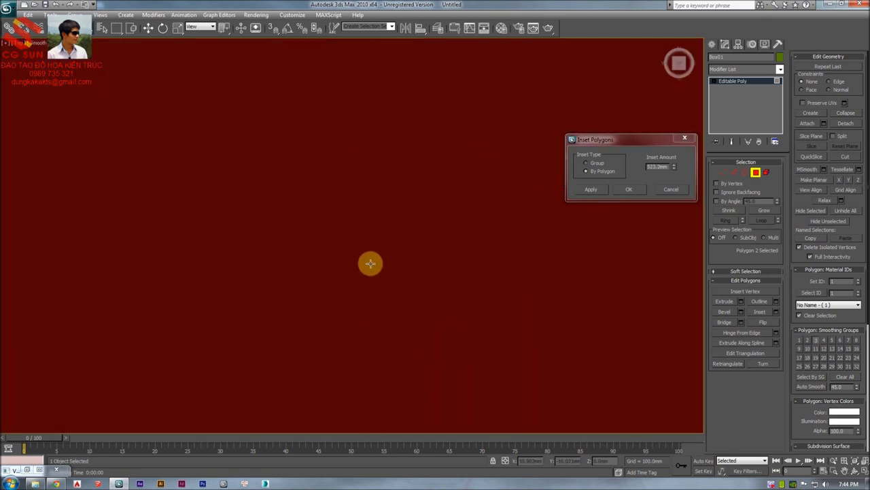
key("F3")
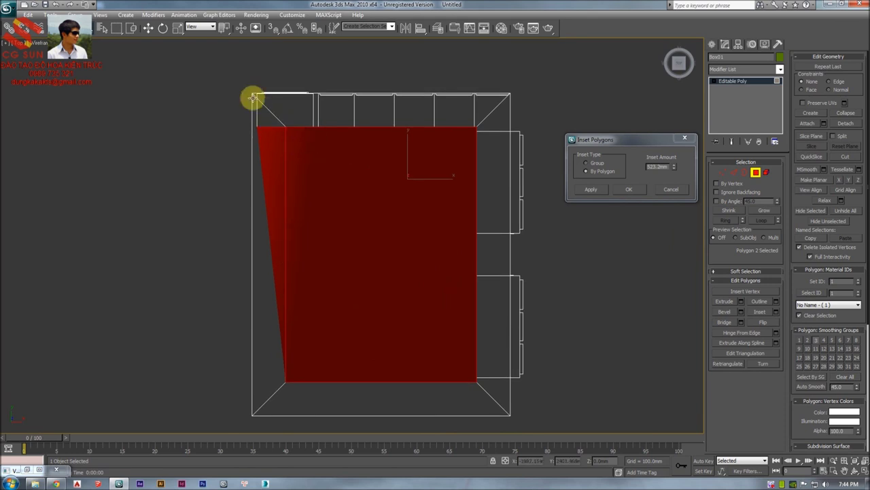
key("p")
mouse_move(315, 208)
middle_mouse_down("alt")
mouse_move(390, 132)
mouse_move(455, 190)
mouse_move(483, 194)
mouse_move(426, 194)
mouse_move(417, 175)
middle_mouse_up("alt")
key("F3")
scroll(426, 195, "up", 3)
key("F4")
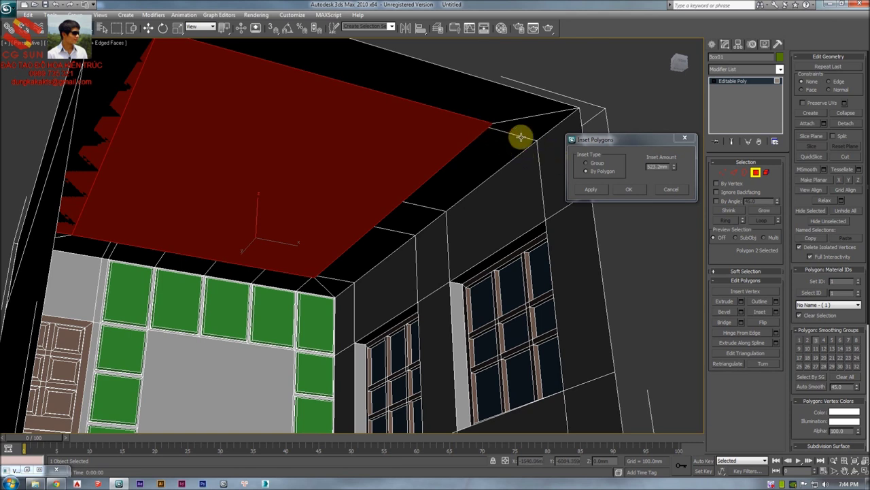
Inspect the inset preview close up at the ceiling corner above the door, comparing wireframe with shaded display
middle_click_drag(356, 243, 149, 251, "alt")
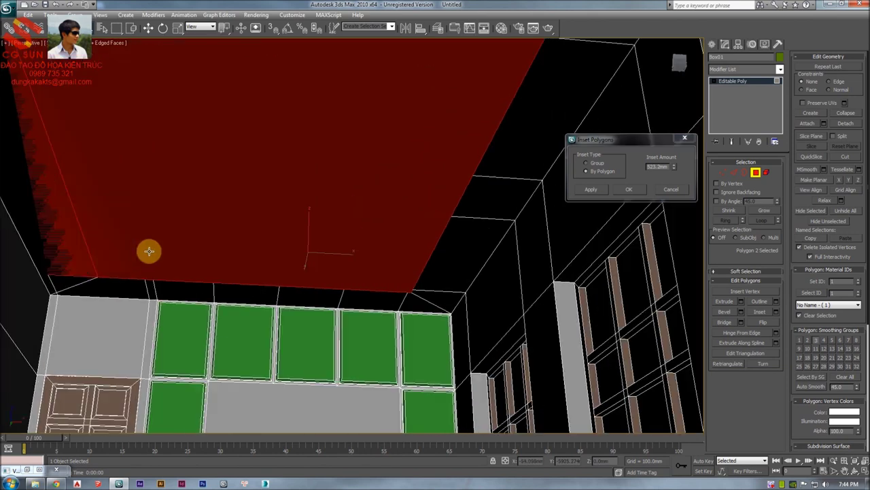
scroll(231, 249, "up", 2)
scroll(344, 179, "up", 2)
scroll(281, 208, "up", 2)
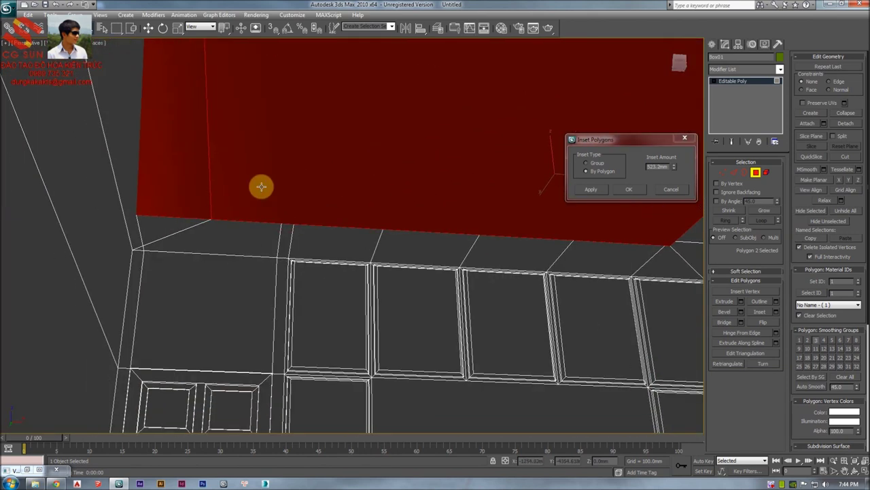
key("F3")
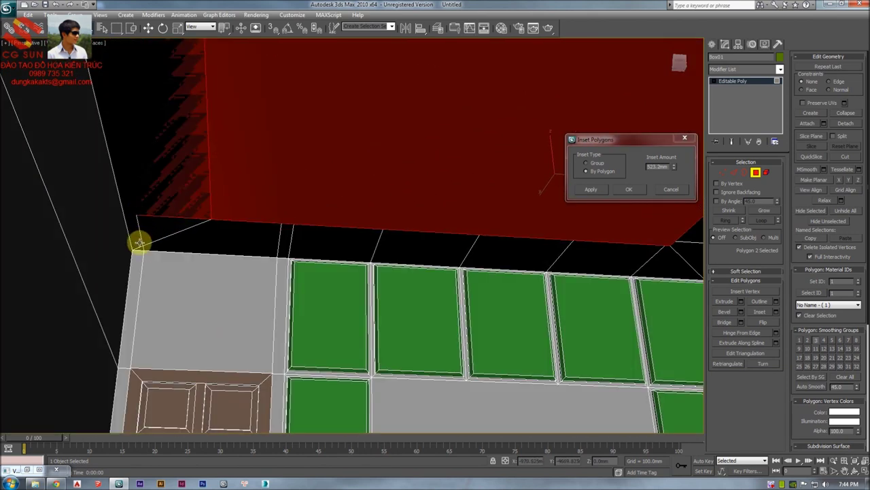
key("F3")
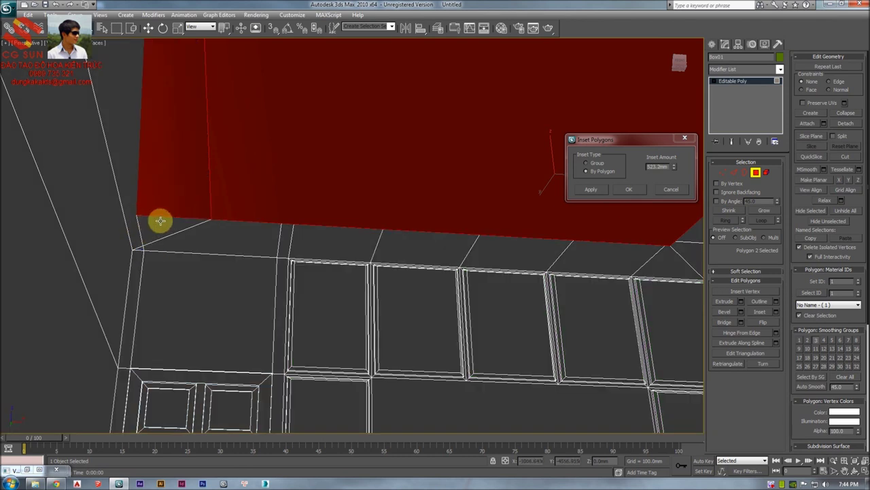
key("F3")
scroll(219, 225, "up", 4)
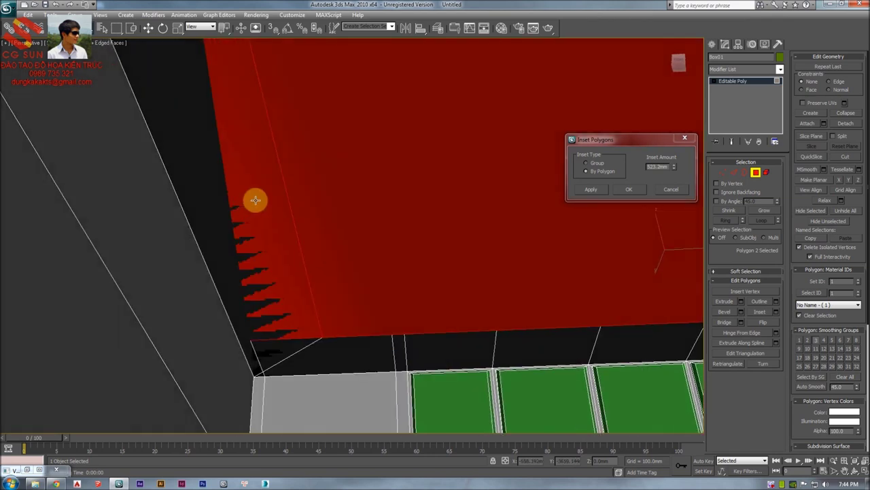
scroll(255, 199, "down", 1)
Test-render the ceiling corner with the inset preview, close the render, and cancel the inset
key("shift+q")
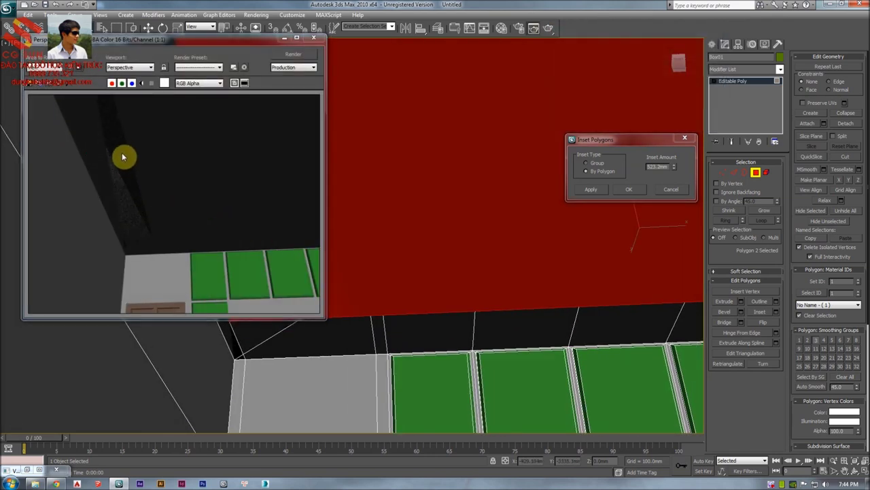
left_click(252, 52)
left_click_drag(223, 53, 565, 83)
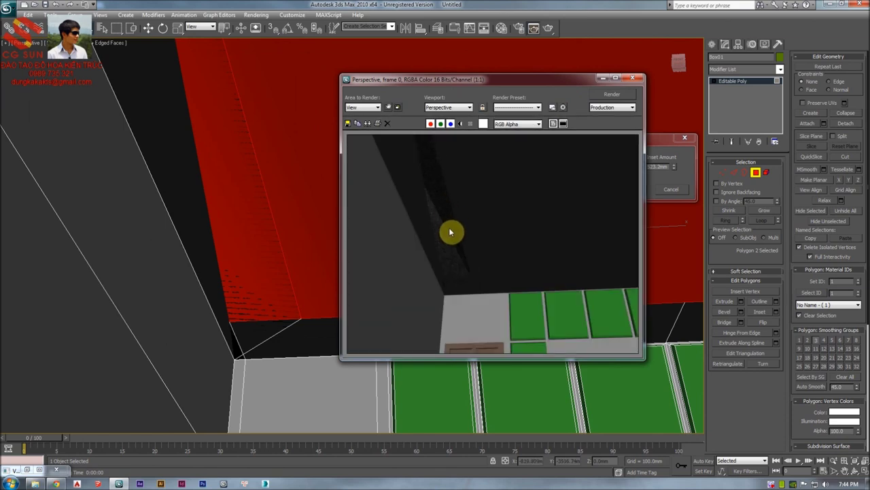
left_click(629, 80)
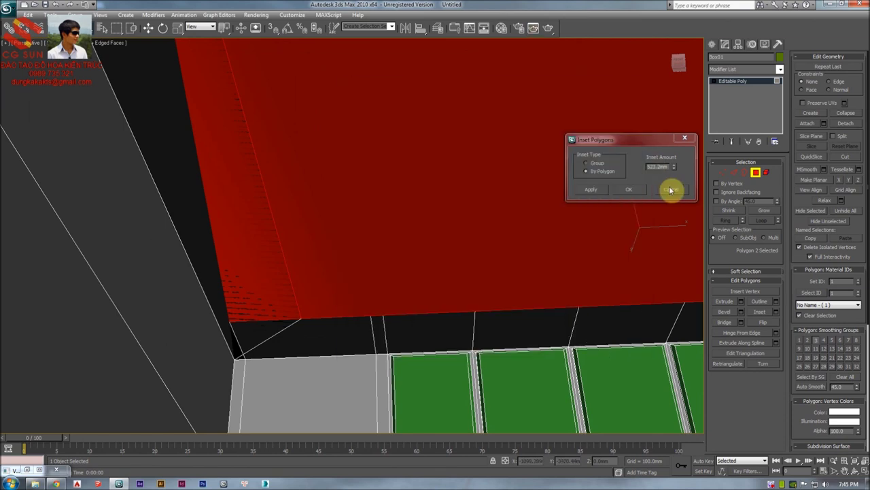
left_click(671, 189)
Leave polygon editing, show the whole room from the top in wireframe, and check the ceiling in the reference photo
scroll(478, 225, "down", 6)
middle_click_drag(477, 225, 484, 225, "alt")
scroll(484, 225, "up", 1)
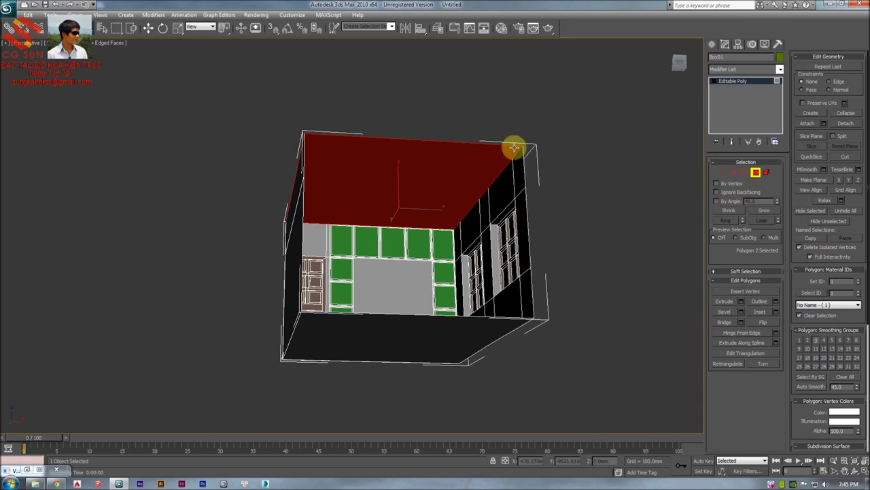
left_click(755, 172)
middle_click_drag(546, 175, 472, 180, "alt")
key("t")
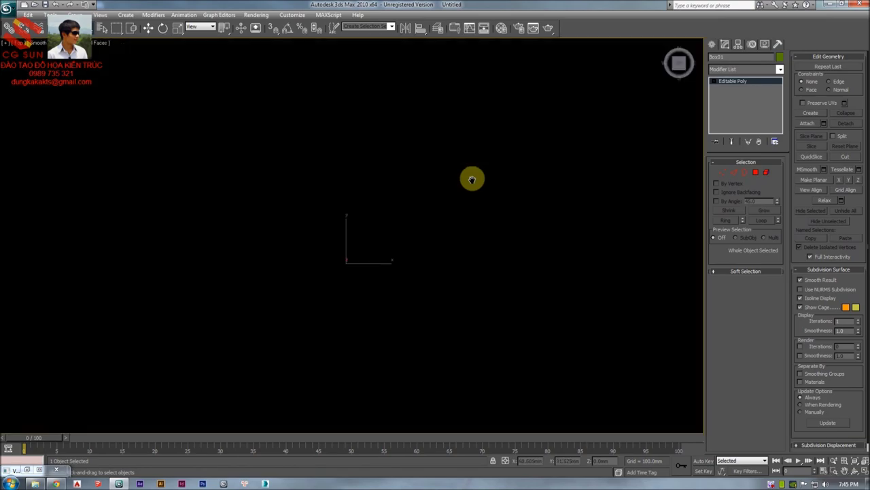
key("z")
key("F3")
key("alt+Tab")
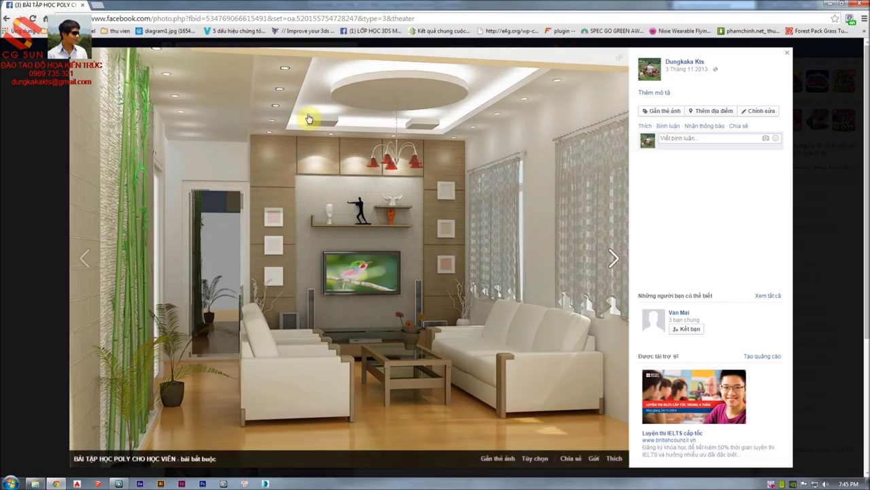
key("alt+Tab")
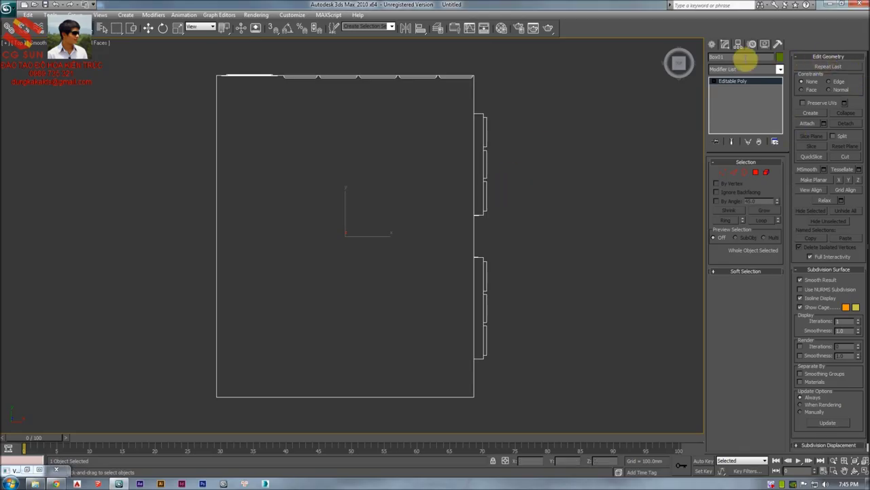
Create a box about 2743 by 2106 mm and 410 mm high inside the room's outline, and move it near the centre
left_click(712, 44)
left_click(729, 102)
key("F3")
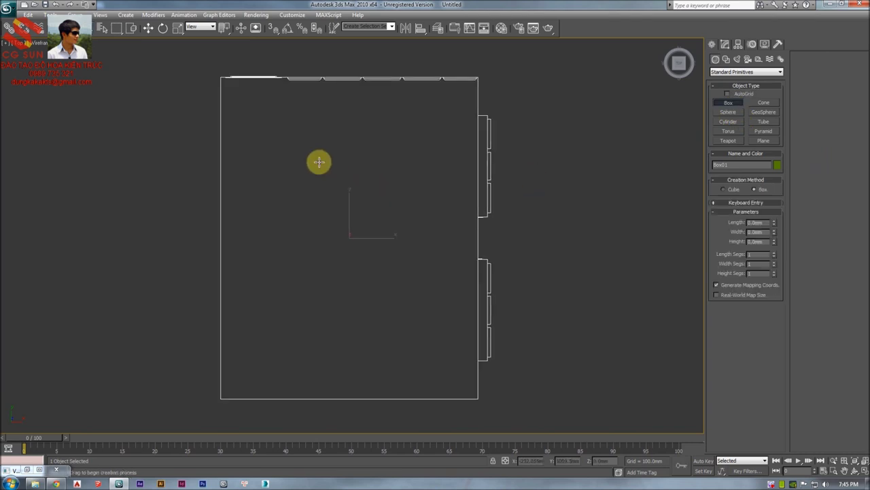
left_click_drag(305, 141, 439, 318)
left_click(417, 293)
right_click(427, 293)
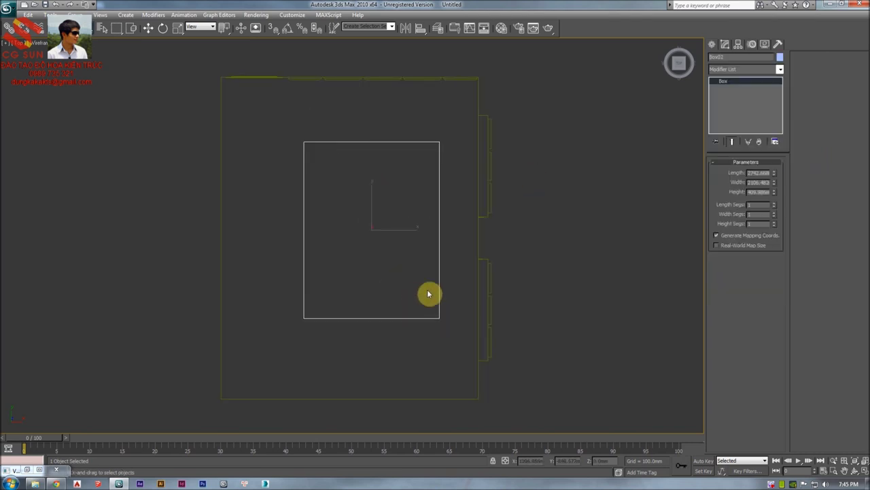
left_click(146, 29)
left_click_drag(384, 217, 359, 229)
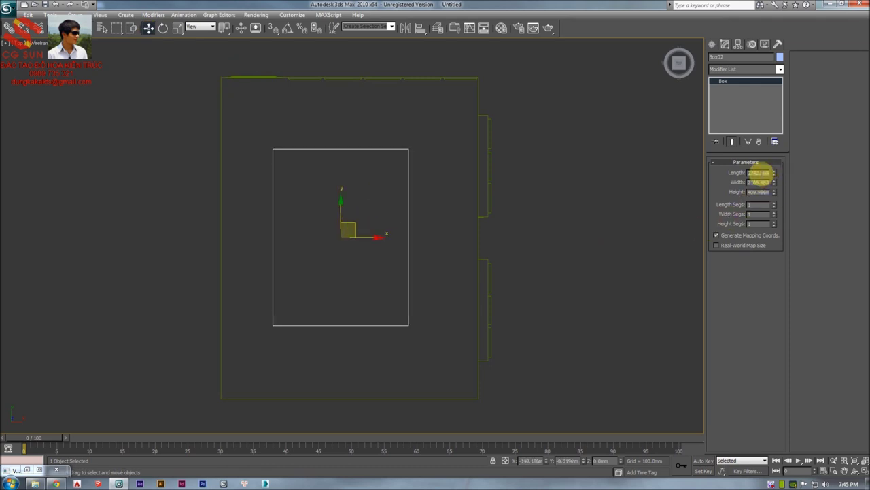
Set the new box's length to 3000 mm and its width to 2200 mm
type("0")
key("Tab")
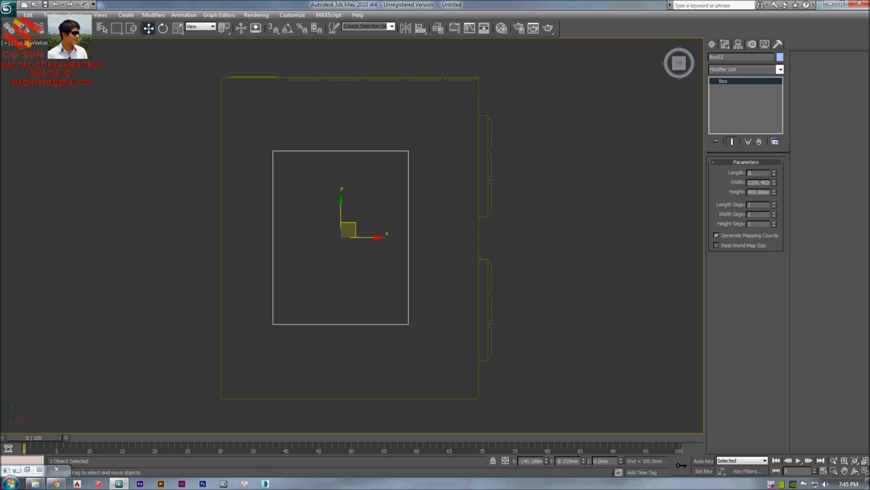
key("Tab")
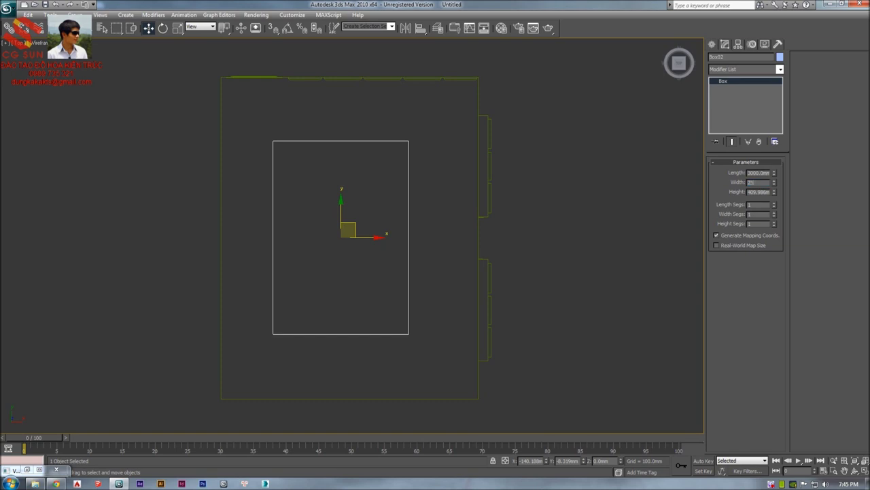
type("2500")
key("Return")
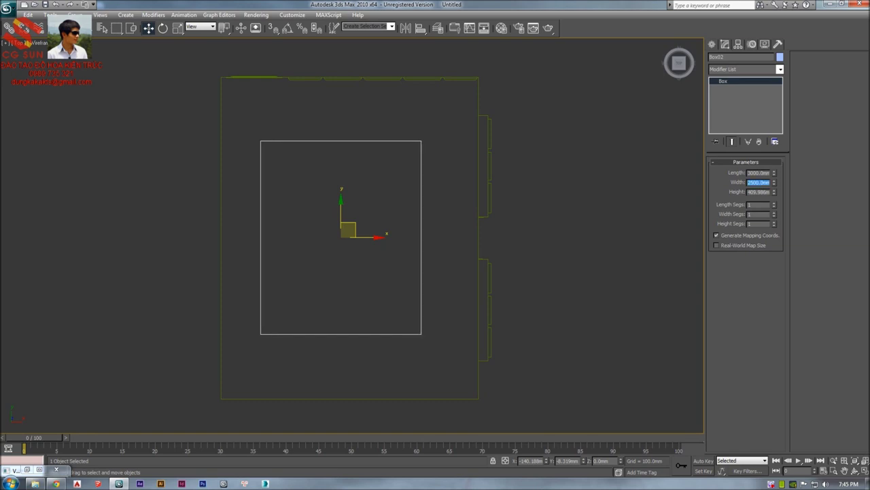
key("Return")
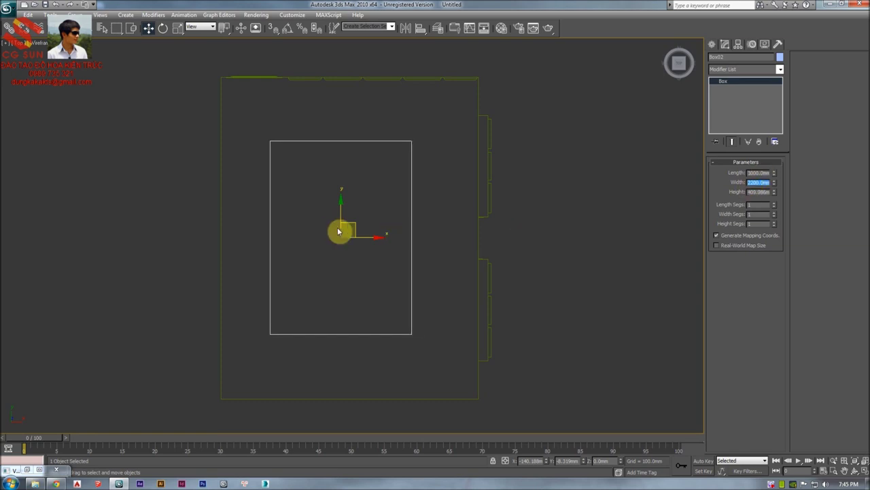
Align the box to the room in X and Y position, pivot point to pivot point
left_click_drag(356, 227, 364, 236)
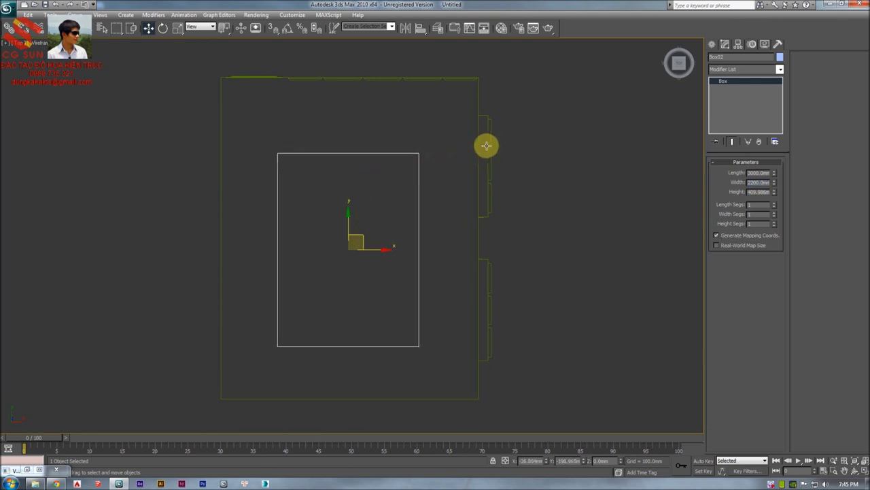
middle_click_drag(404, 210, 403, 210)
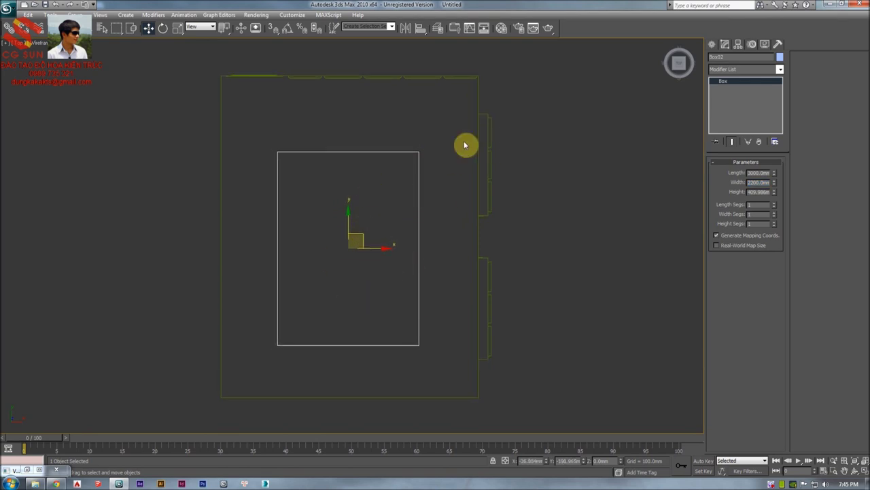
key("alt+a")
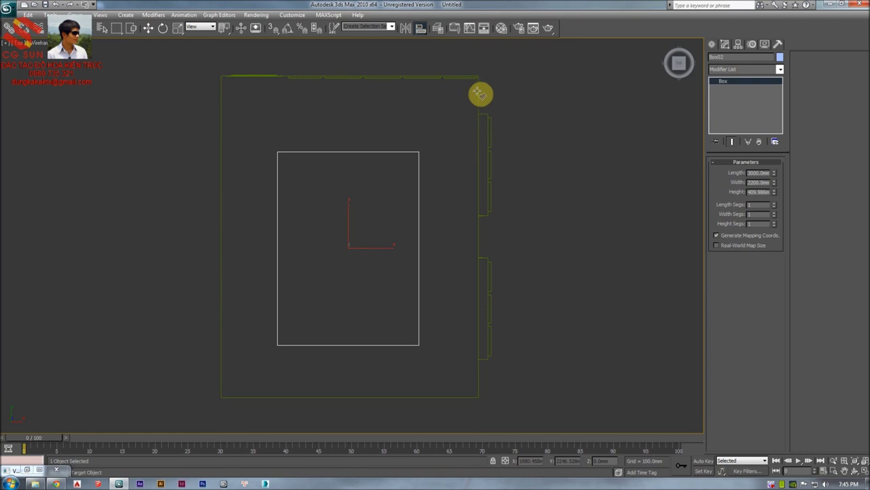
left_click(479, 93)
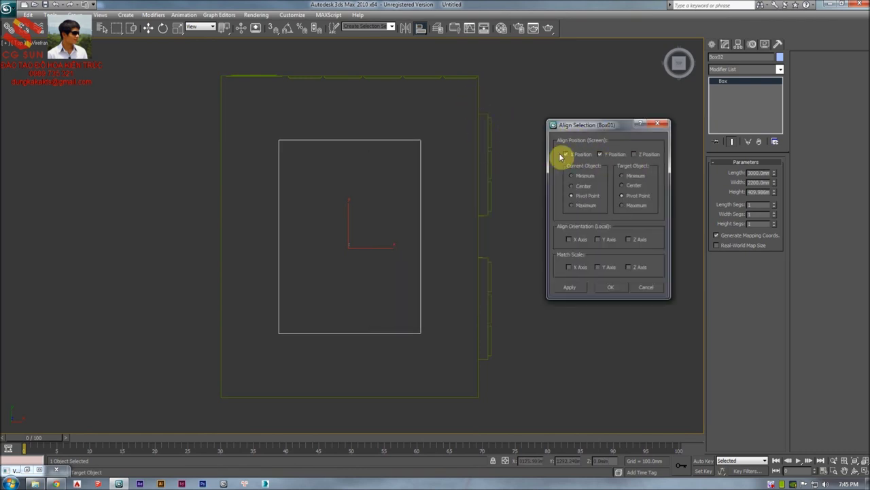
left_click(612, 286)
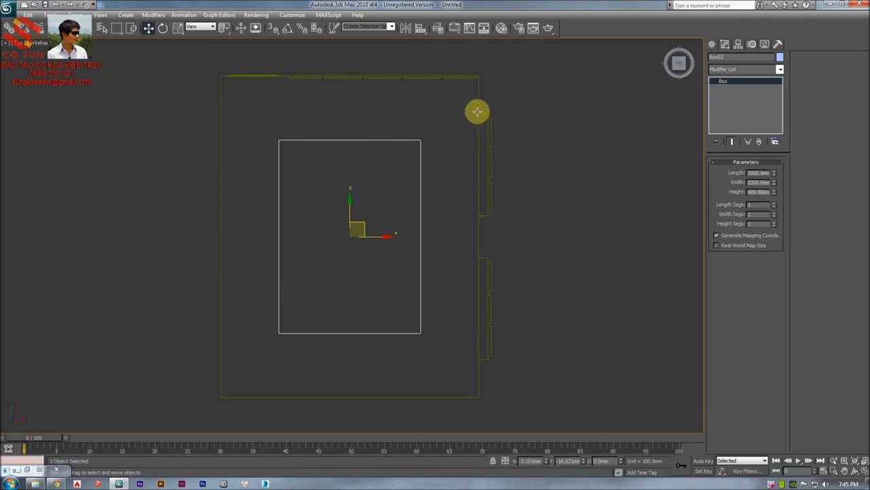
Align the box to the room again in Y position only, centre to centre
left_click(713, 45)
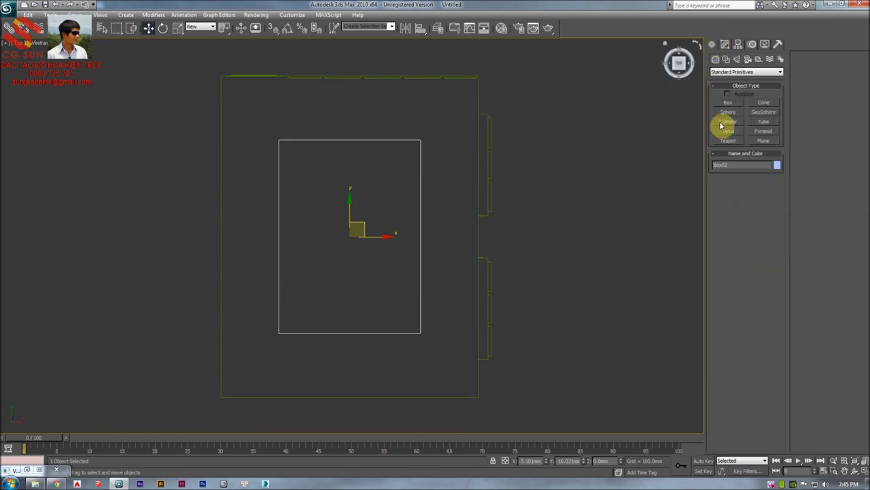
left_click(726, 106)
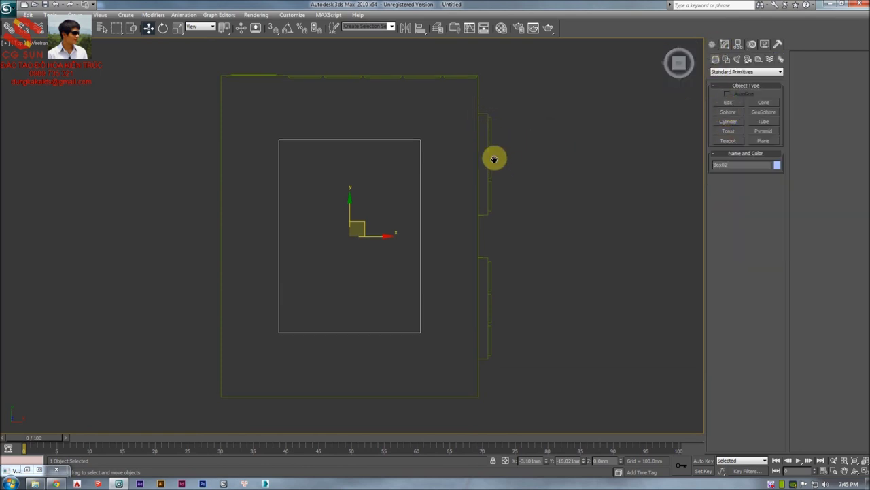
left_click(476, 99)
left_click(633, 187)
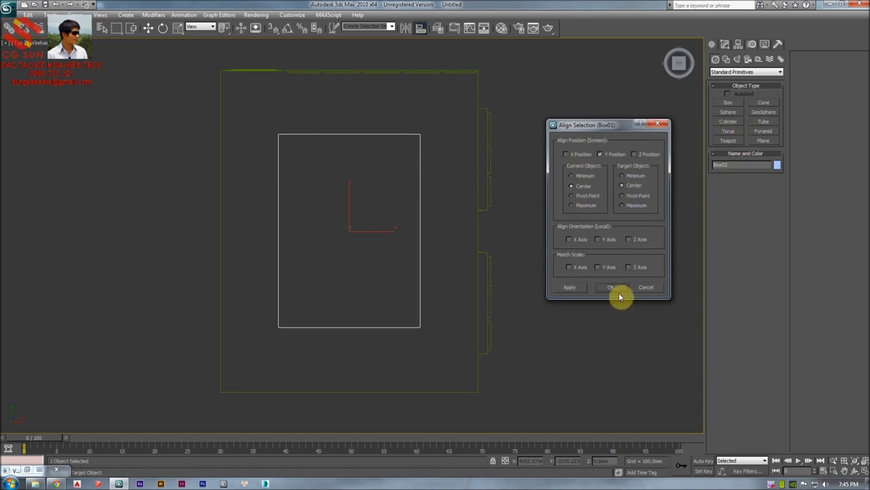
left_click(612, 289)
Create a flat helper box about 5000 by 4000 mm snapped to the room's outline corners, and move it below the room
left_click(726, 104)
middle_click_drag(389, 211, 362, 139)
left_click_drag(270, 32, 275, 52)
left_click_drag(450, 320, 311, 186)
scroll(362, 337, "down", 5)
scroll(308, 184, "up", 3)
right_click(311, 186)
left_click_drag(275, 118, 397, 277)
right_click(397, 277)
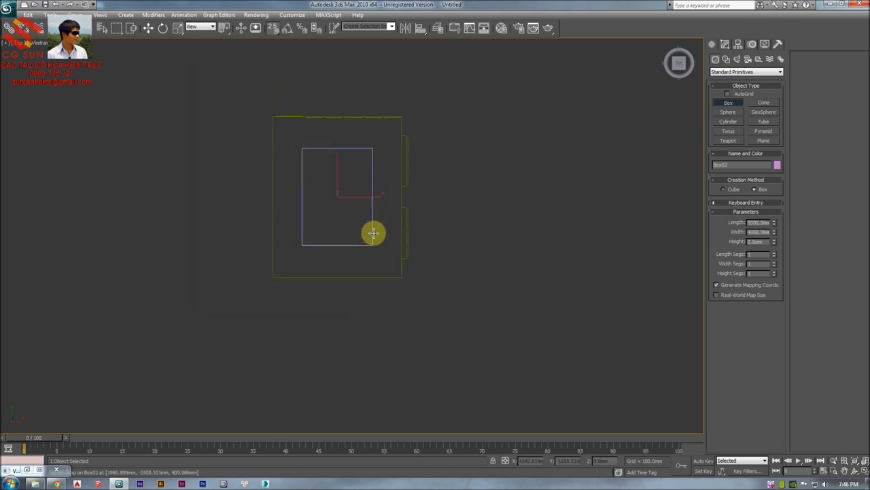
key("w")
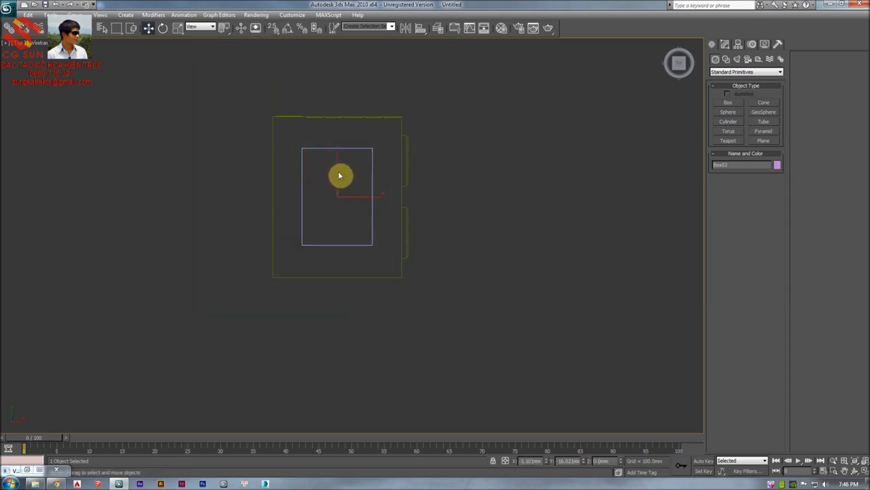
left_click_drag(336, 168, 354, 352)
Align the smaller inner box to the helper box in X position only, centre to centre
left_click(437, 313)
left_click(373, 225)
key("alt+a")
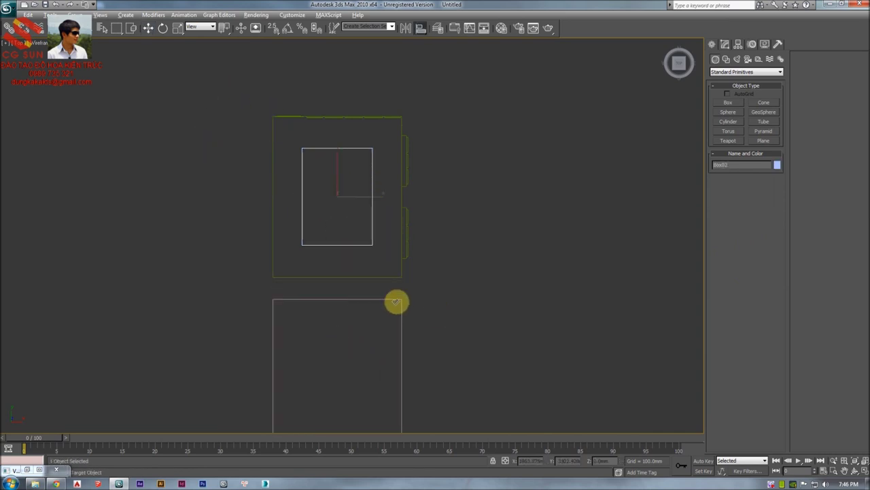
left_click(398, 302)
left_click(610, 155)
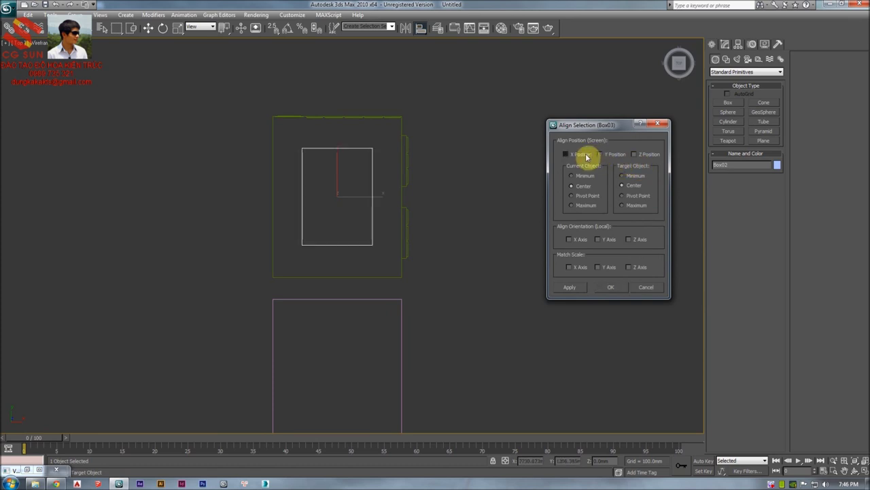
left_click(611, 286)
Delete the room-sized helper box and select the smaller inner box again
left_click(394, 310)
key("Delete")
scroll(397, 219, "up", 4)
middle_click_drag(396, 220, 412, 242)
left_click(404, 247)
middle_click_drag(433, 213, 400, 245)
middle_click_drag(502, 179, 461, 215)
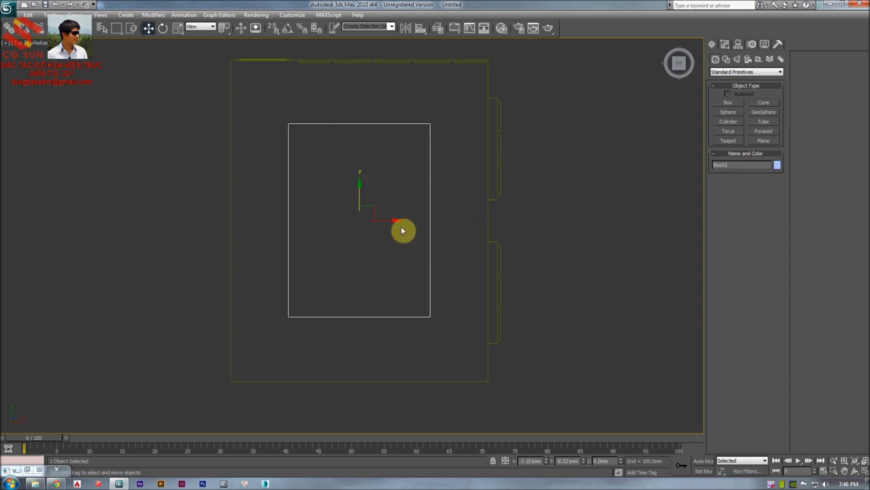
left_click_drag(339, 231, 254, 283)
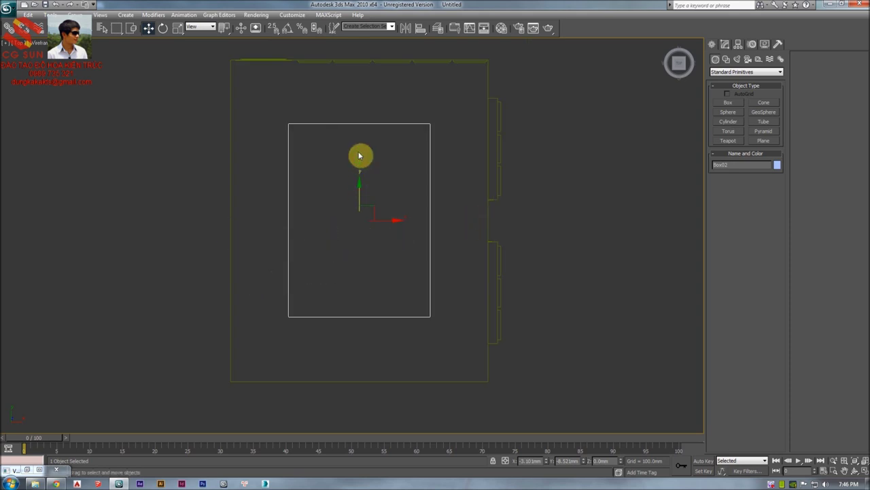
Show the room shaded in perspective and select its ceiling polygon
key("p")
mouse_move(412, 103)
middle_mouse_down("alt")
mouse_move(449, 175)
mouse_move(375, 225)
mouse_move(383, 232)
mouse_move(410, 161)
middle_mouse_up("alt")
left_click(470, 138)
key("F3")
left_click(345, 113)
key("F4")
key("F4")
middle_click_drag(336, 206, 422, 127, "alt")
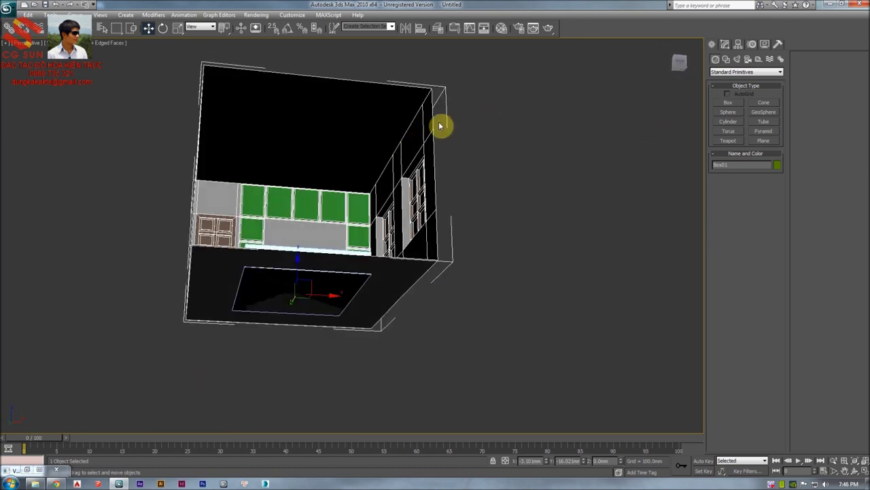
key("1")
left_click(754, 174)
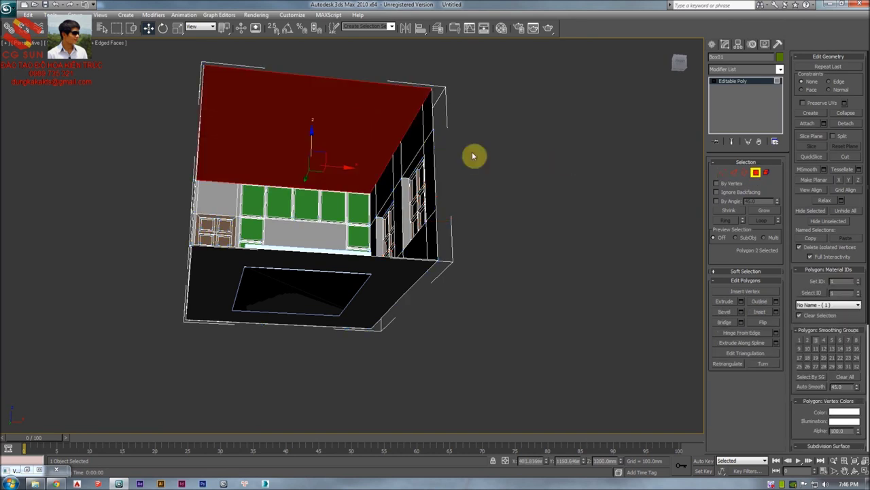
middle_click_drag(418, 157, 421, 193, "alt")
In the top wireframe view, QuickSlice the ceiling polygon along all four edges of the inner box
key("t")
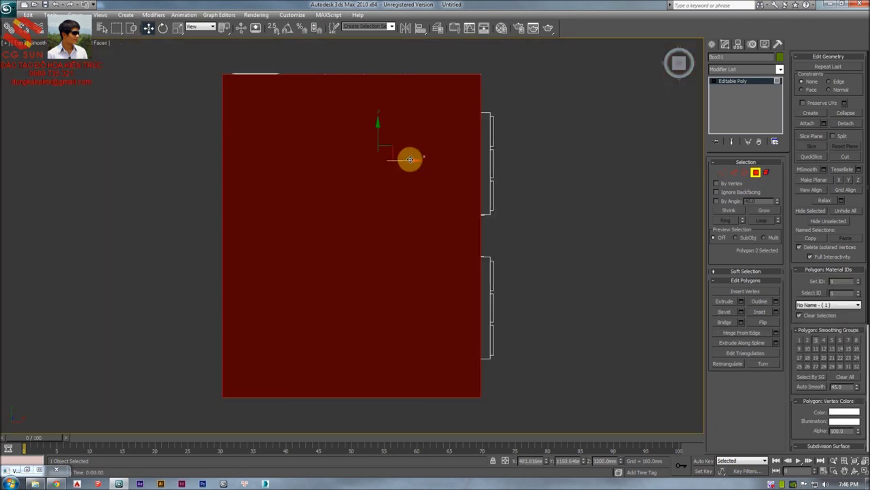
key("F3")
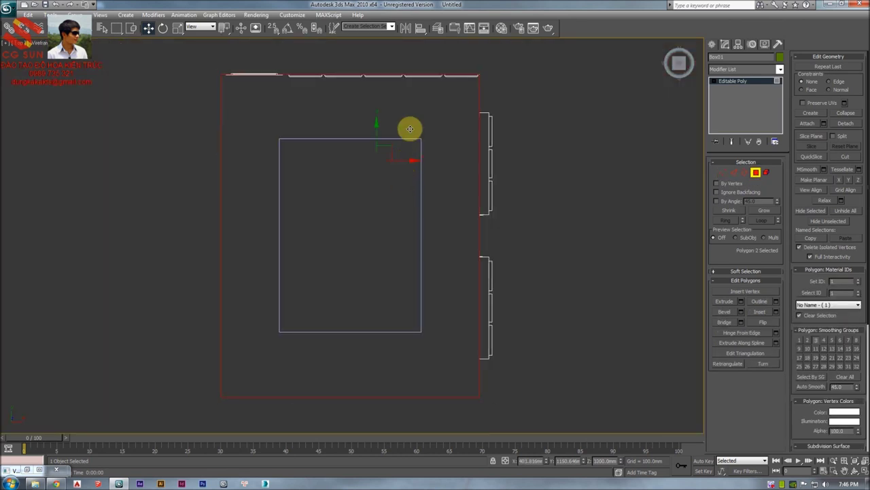
key("F2")
key("F3")
key("F2")
key("F4")
key("F3")
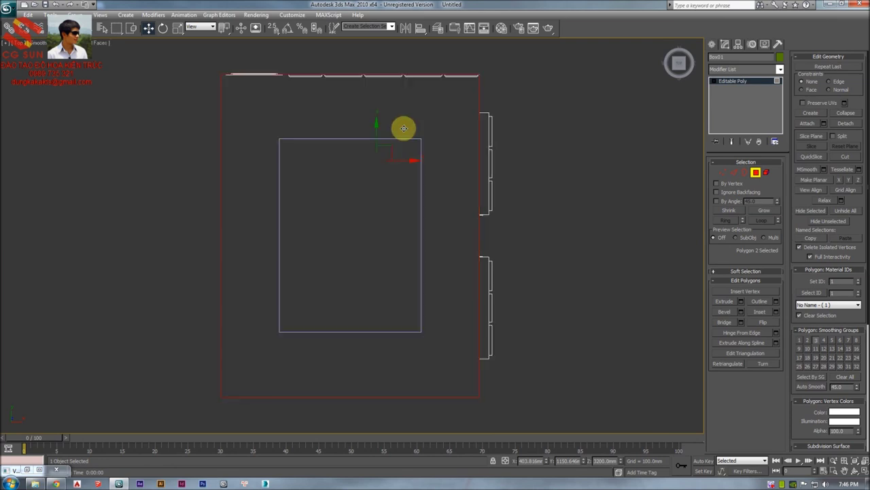
middle_click_drag(405, 157, 400, 145)
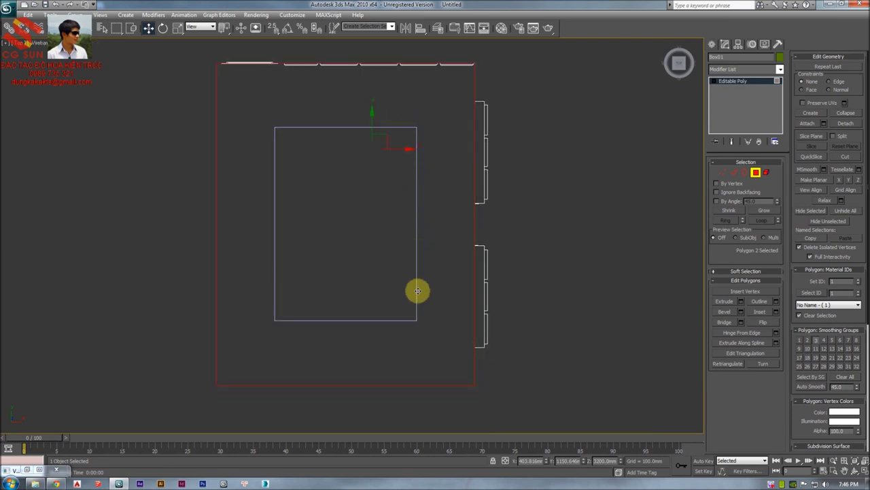
left_click(812, 157)
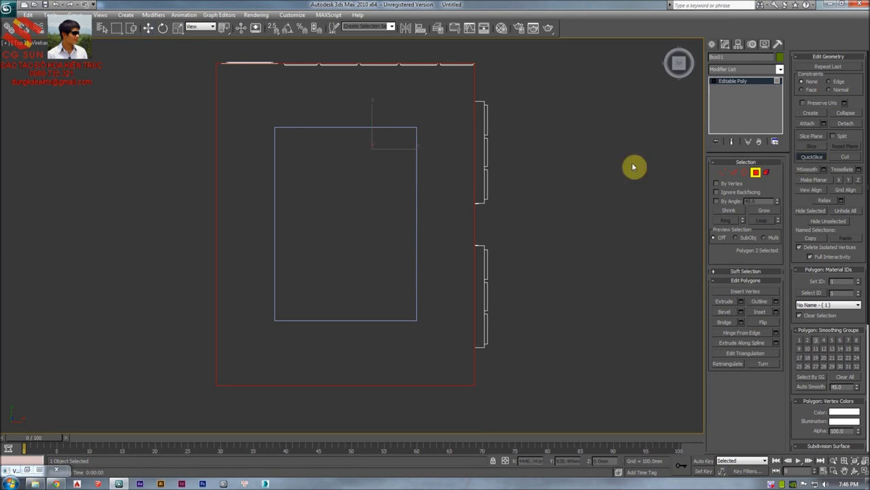
left_click(272, 30)
left_click(276, 129)
left_click(414, 129)
left_click(417, 318)
left_click(418, 129)
left_click(417, 319)
left_click(277, 315)
left_click(277, 132)
key("w")
In the shaded perspective view, select only the central rectangular polygon of the sliced ceiling
mouse_move(378, 170)
middle_mouse_down()
mouse_move(380, 196)
mouse_move(399, 165)
mouse_move(392, 220)
mouse_move(388, 177)
mouse_move(374, 215)
mouse_move(351, 182)
middle_mouse_up()
key("p")
key("F3")
scroll(351, 180, "up", 3)
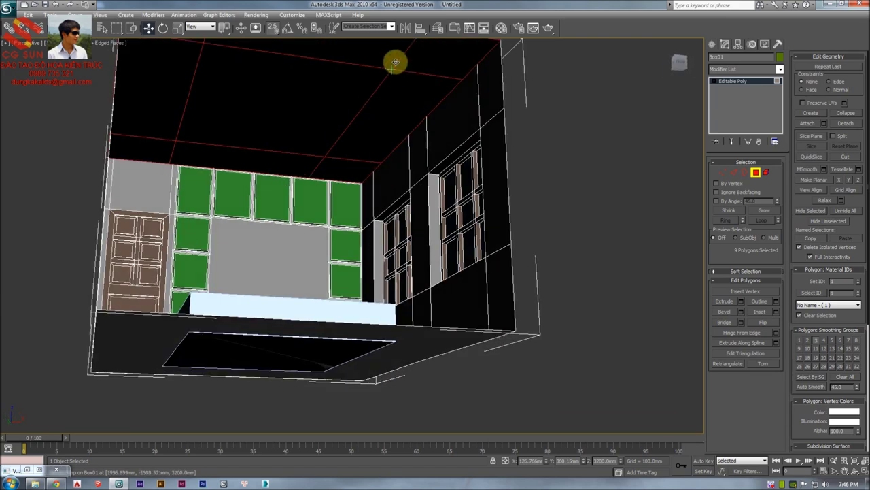
middle_click_drag(414, 149, 449, 169, "alt")
left_click(755, 172)
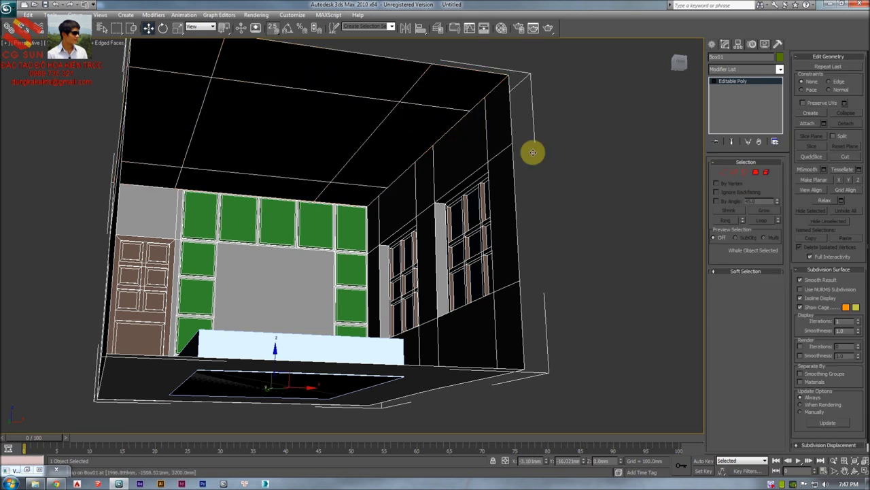
left_click(756, 172)
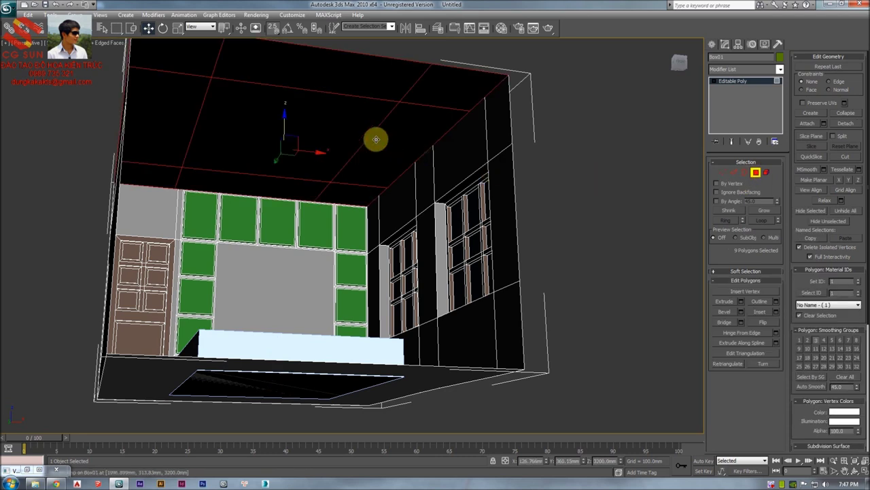
middle_click_drag(340, 129, 423, 153)
scroll(423, 153, "up", 8)
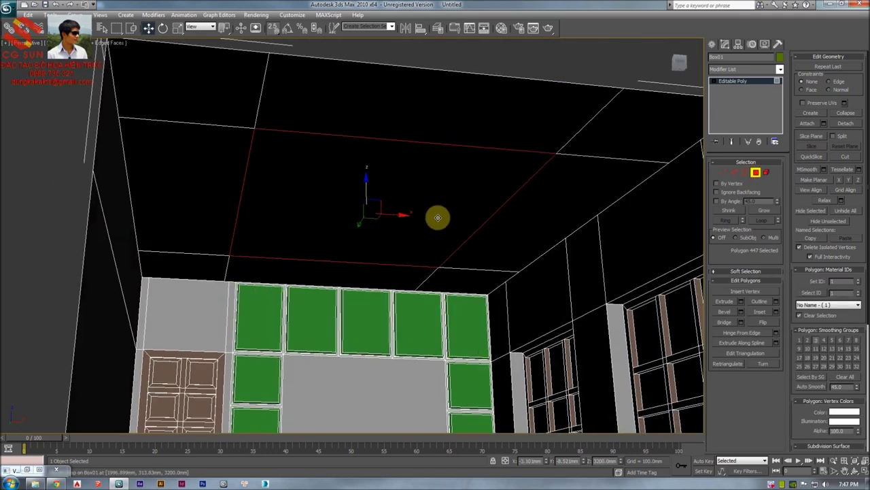
Extrude the central ceiling polygon as a group by -100 mm
right_click(437, 206)
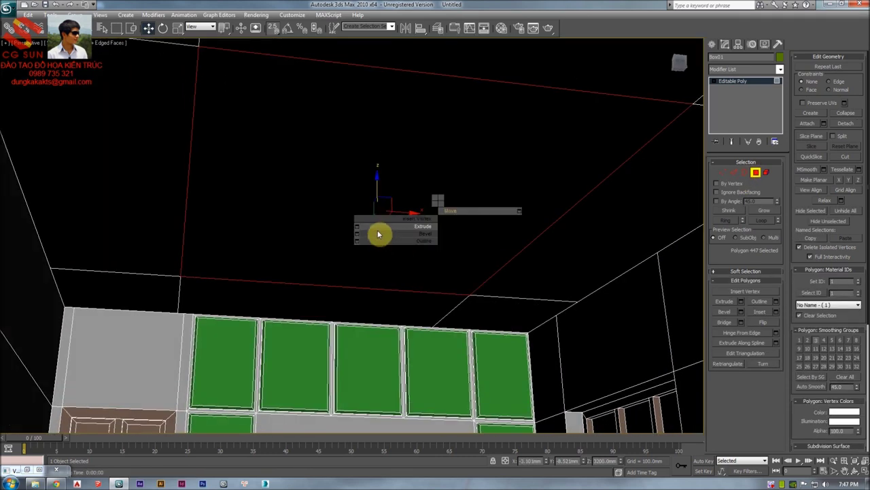
left_click(358, 227)
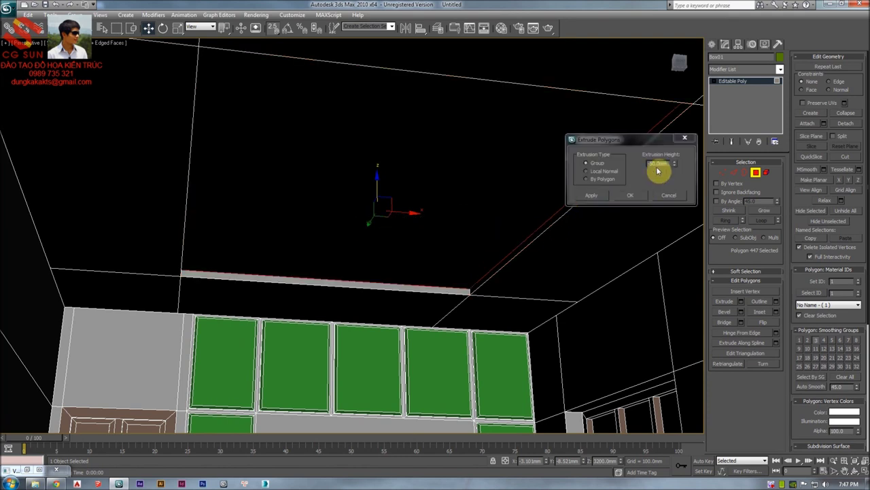
left_click(658, 165)
type("-")
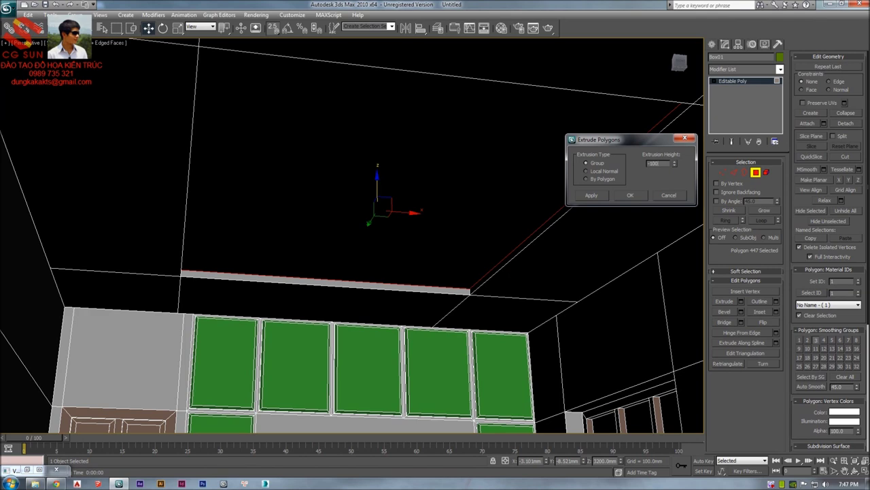
key("Return")
left_click(628, 196)
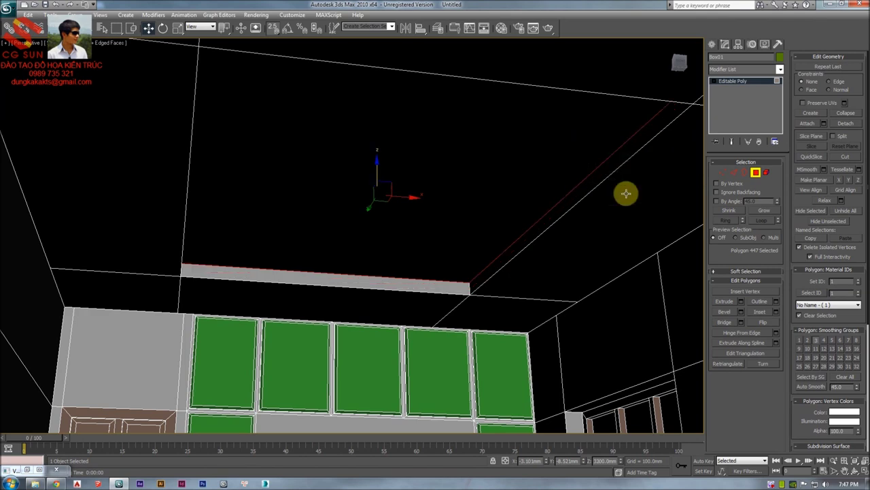
Compare the ceiling recess with the reference photo in the browser, and undo the last extrusion
key("alt+Tab")
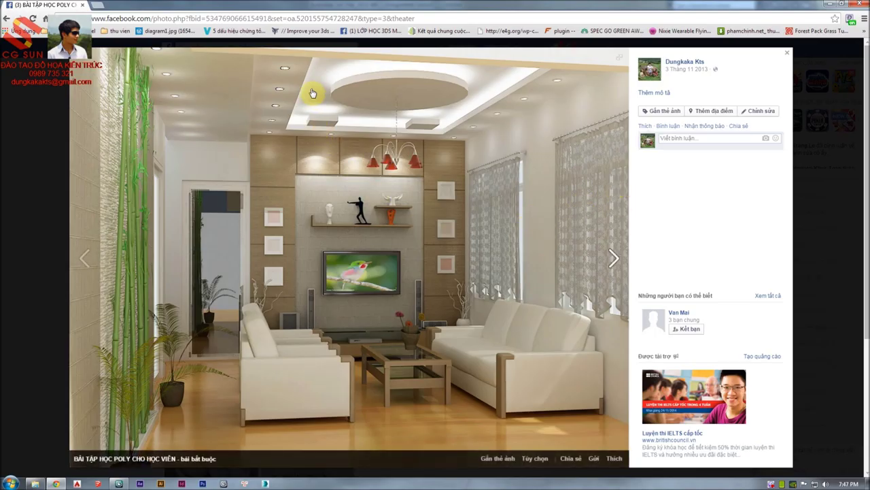
key("alt+Tab")
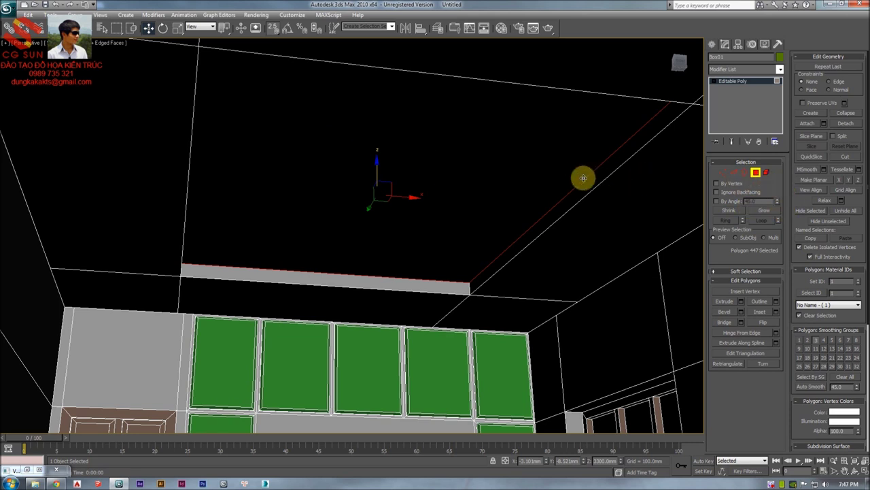
right_click(510, 194)
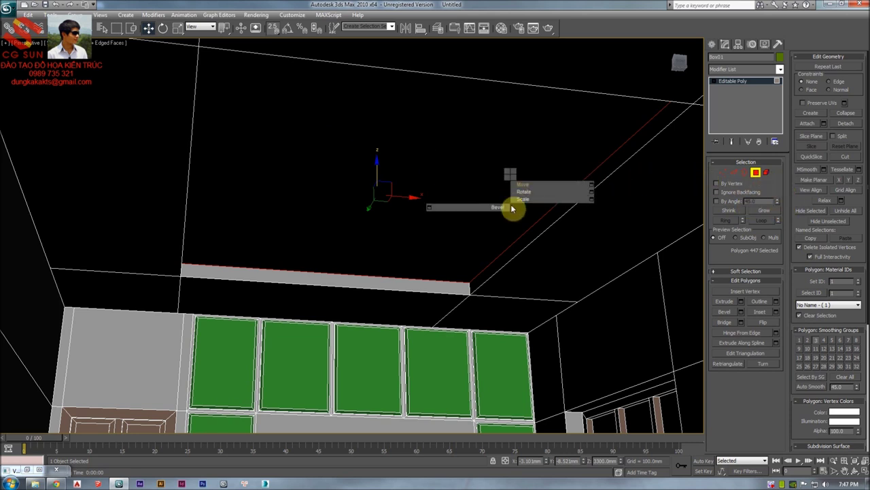
right_click(577, 200)
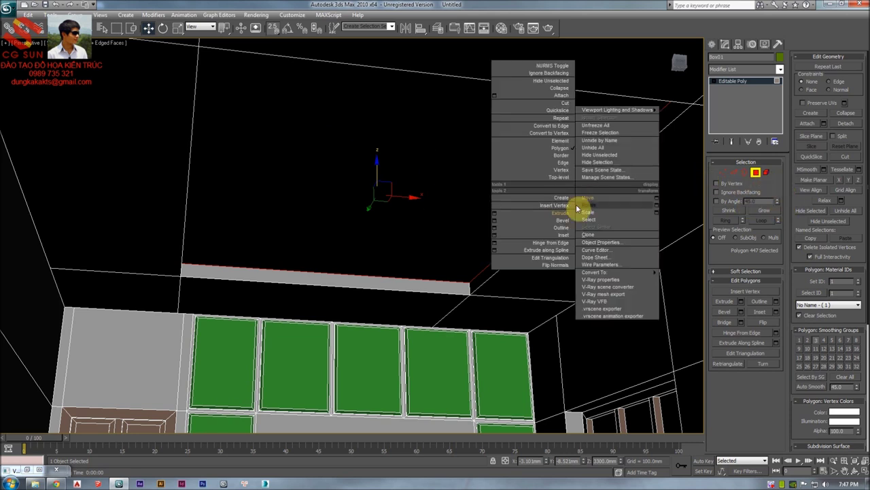
left_click(474, 198)
Extrude the central ceiling polygon as a group by -200 mm
right_click(486, 195)
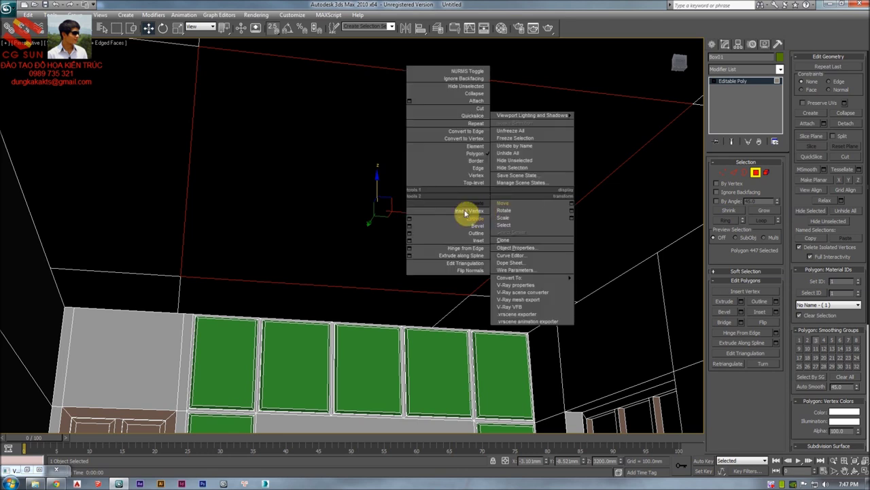
left_click(410, 218)
left_click_drag(651, 164, 777, 170)
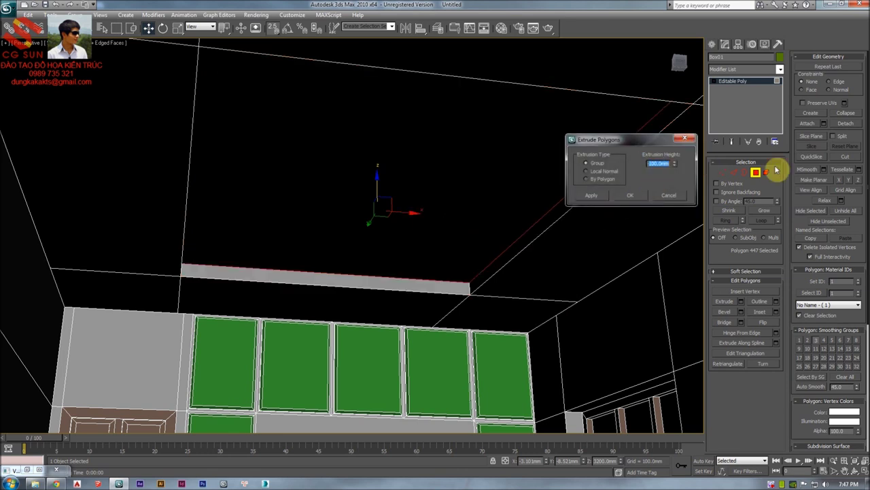
key("Return")
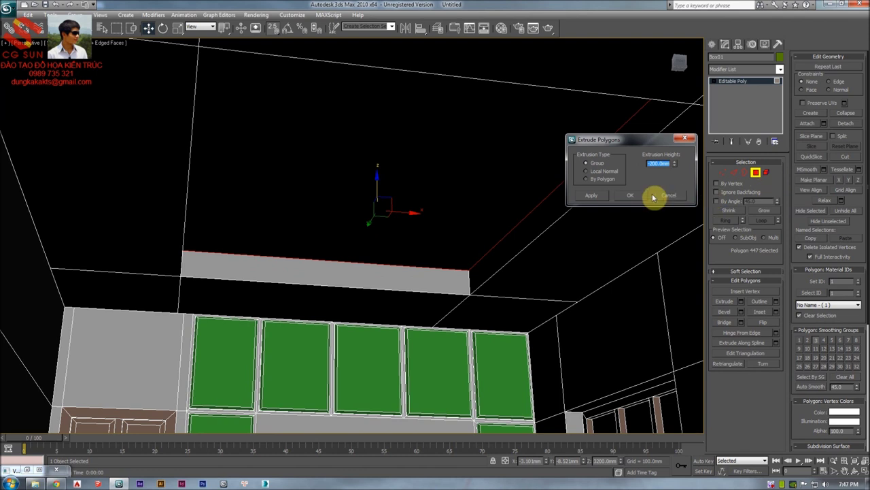
left_click(630, 195)
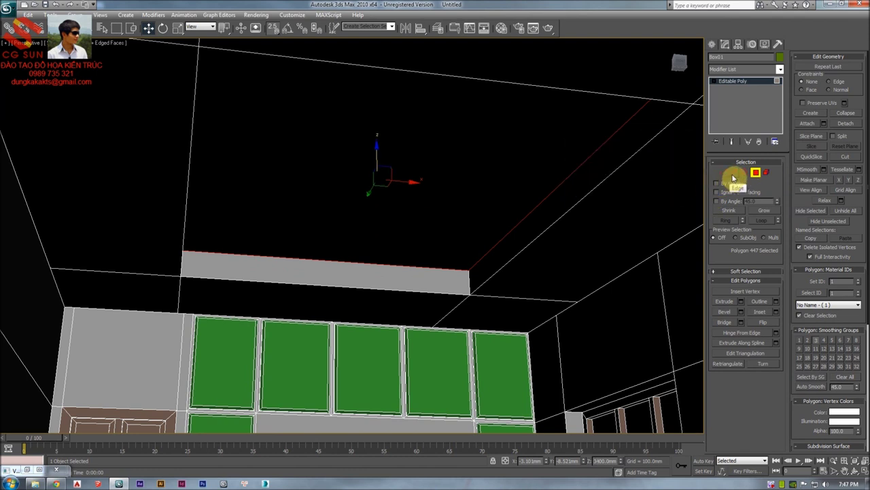
Check the recess in the browser's reference photo and select the four vertical corner edges of the ceiling recess
left_click(734, 173)
left_click(469, 281)
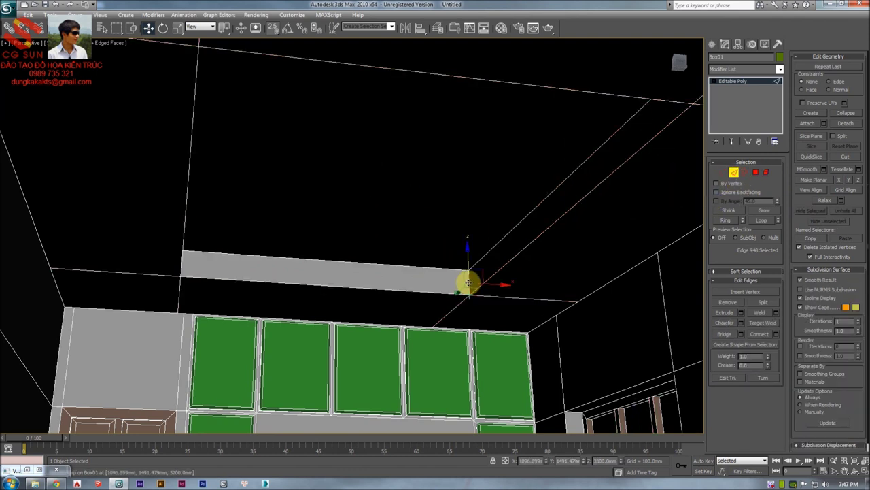
key("alt+Tab")
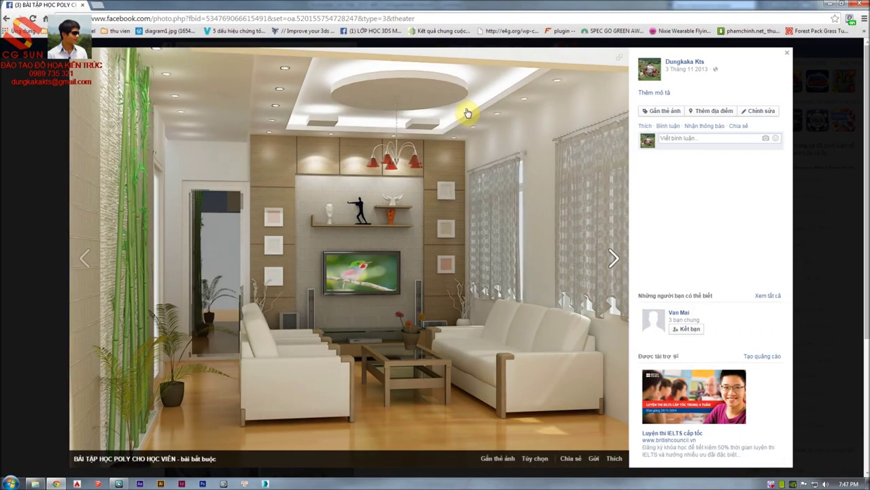
key("alt+Tab")
mouse_move(521, 262)
middle_mouse_down("alt")
mouse_move(511, 242)
mouse_move(506, 256)
mouse_move(511, 245)
mouse_move(562, 233)
mouse_move(612, 232)
mouse_move(497, 184)
mouse_move(502, 197)
mouse_move(514, 193)
middle_mouse_up("alt")
key("F3")
key("F3")
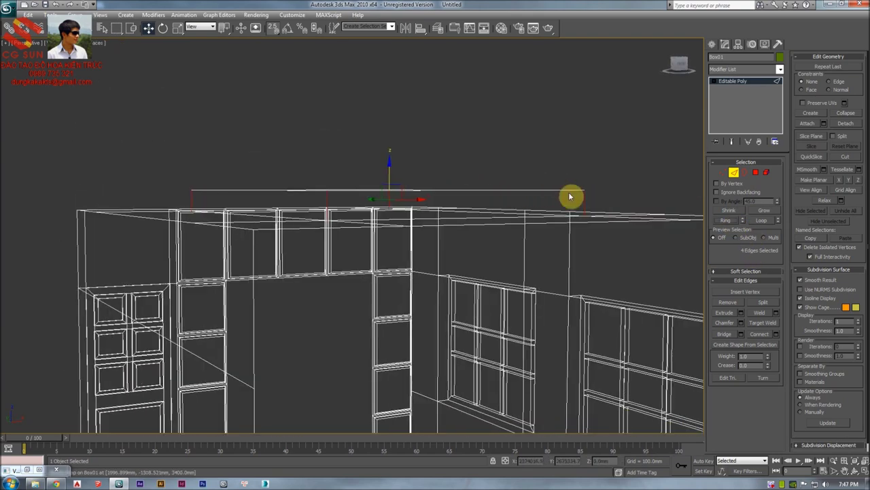
middle_click_drag(252, 206, 360, 194, "alt")
Connect the four selected corner edges of the ceiling recess with 1 segment to split its sides horizontally
right_click(359, 196)
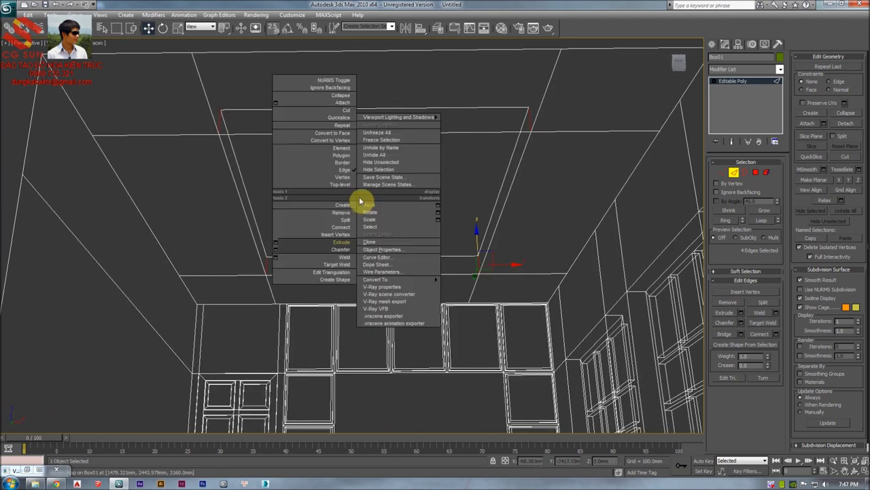
left_click(276, 227)
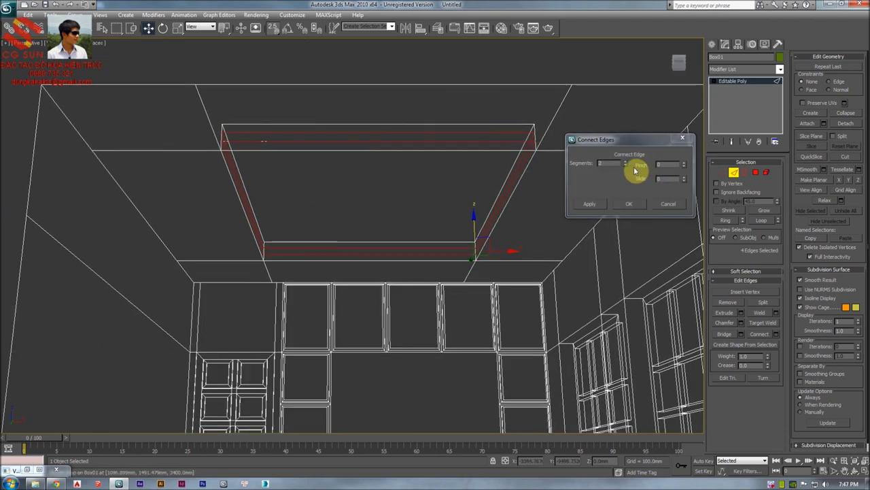
left_click(626, 166)
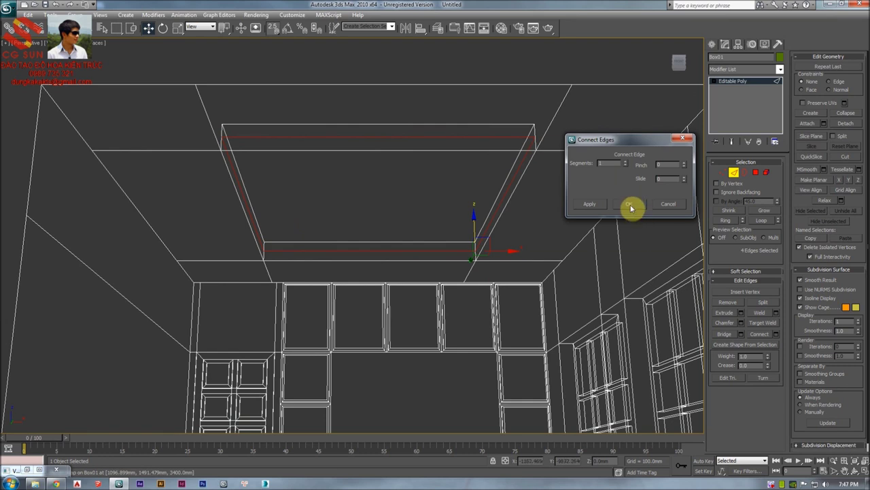
left_click(630, 205)
Select the four polygons forming the upper band around the ceiling recess
scroll(483, 219, "up", 3)
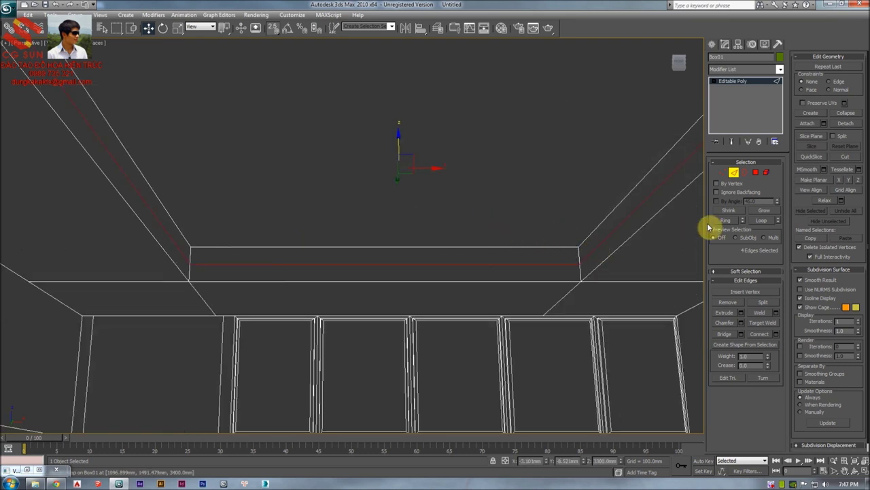
key("F3")
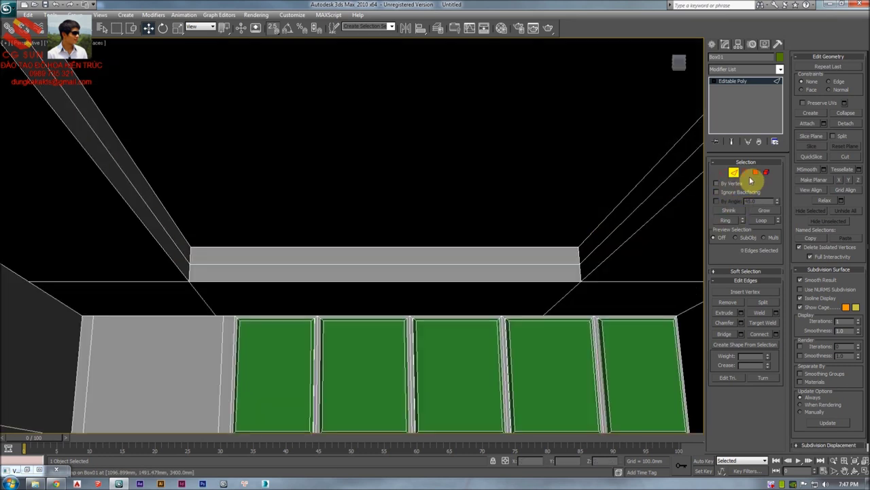
left_click(757, 174)
left_click(589, 245)
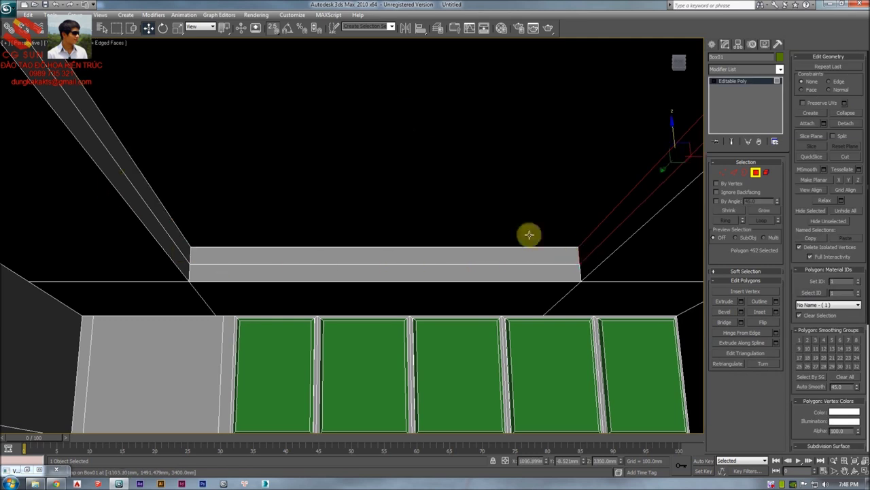
key("F3")
left_click(735, 173)
left_click(579, 251)
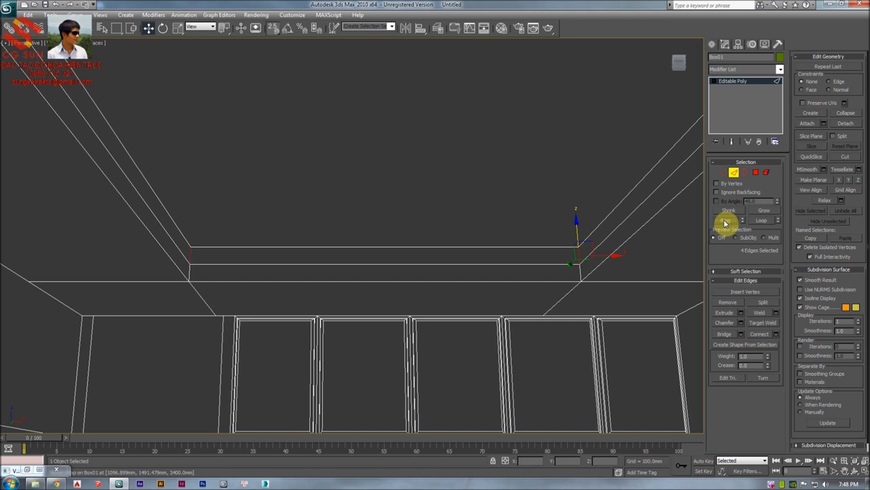
left_click(756, 173, "ctrl")
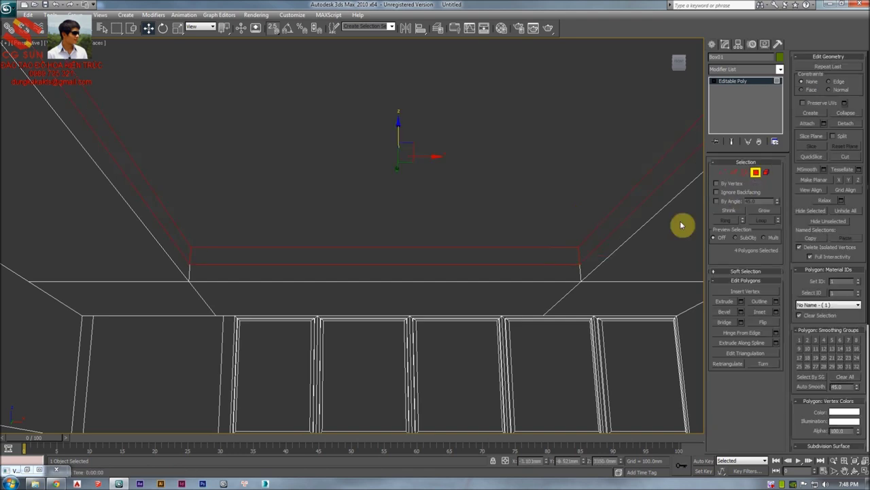
key("F3")
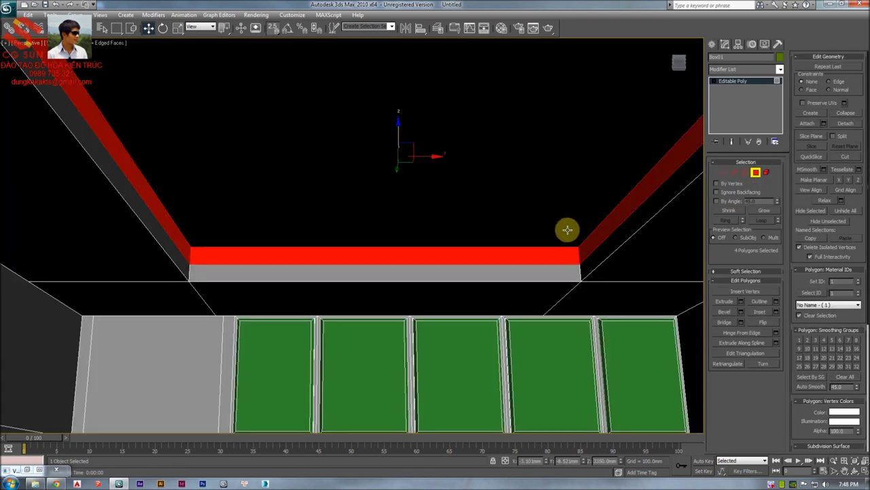
Extrude the recess's upper band polygons outward along Local Normal with a height of -350 mm
right_click(564, 232)
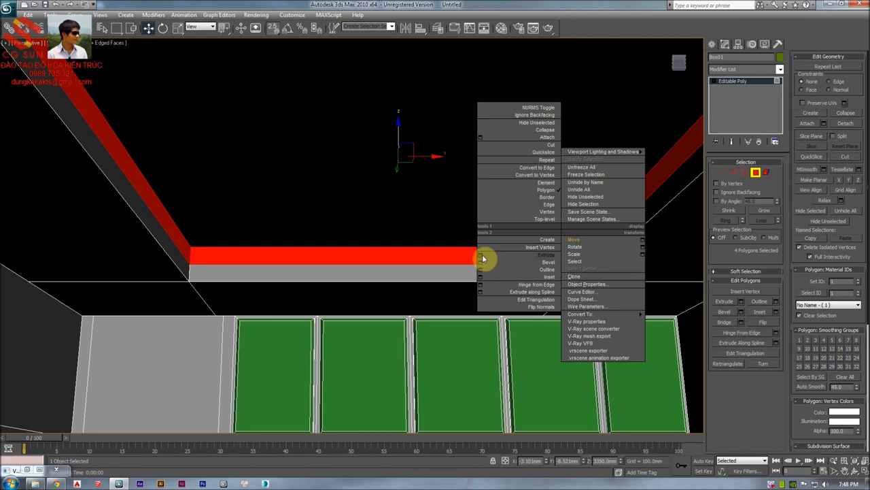
left_click(480, 255)
mouse_move(415, 206)
middle_mouse_down("alt")
mouse_move(416, 196)
mouse_move(421, 254)
mouse_move(397, 210)
mouse_move(406, 193)
mouse_move(373, 210)
mouse_move(447, 186)
mouse_move(444, 224)
mouse_move(381, 229)
mouse_move(360, 253)
mouse_move(340, 246)
middle_mouse_up("alt")
key("F3")
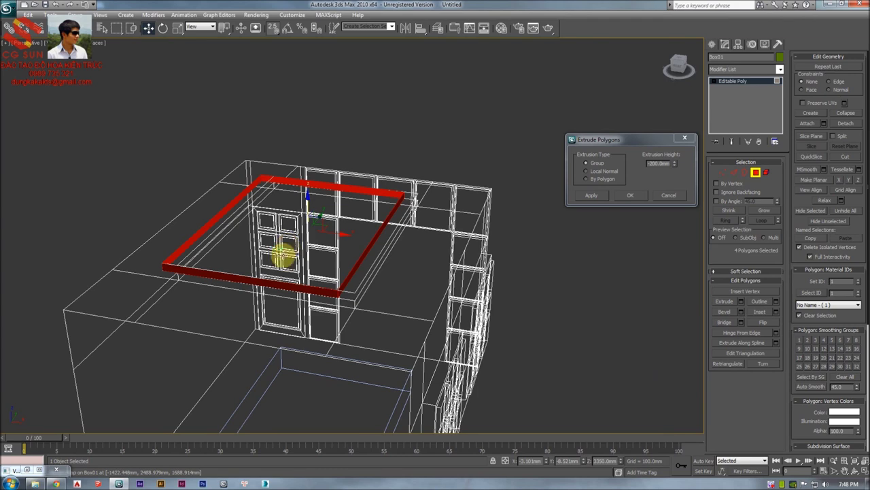
middle_click_drag(286, 252, 314, 264, "alt")
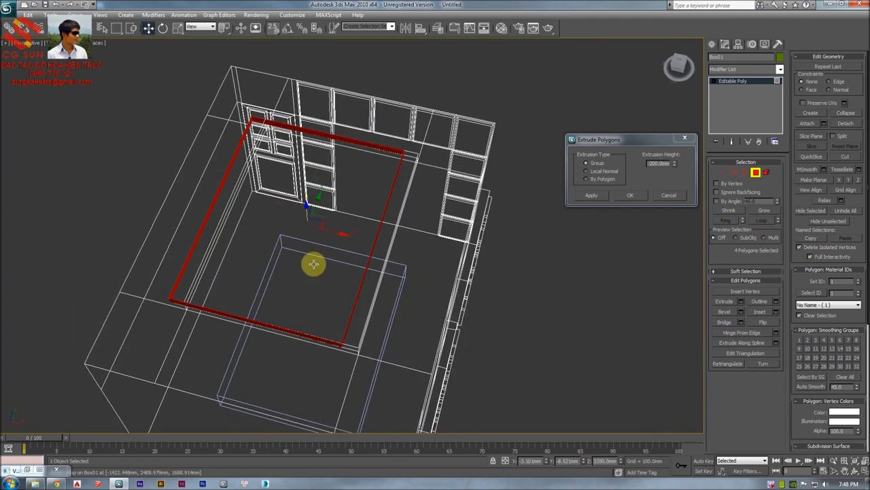
left_click(603, 174)
key("t")
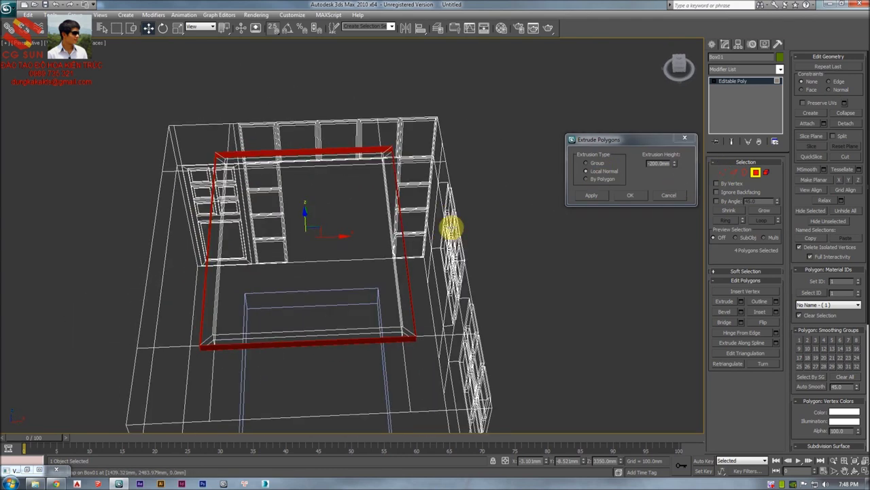
key("z")
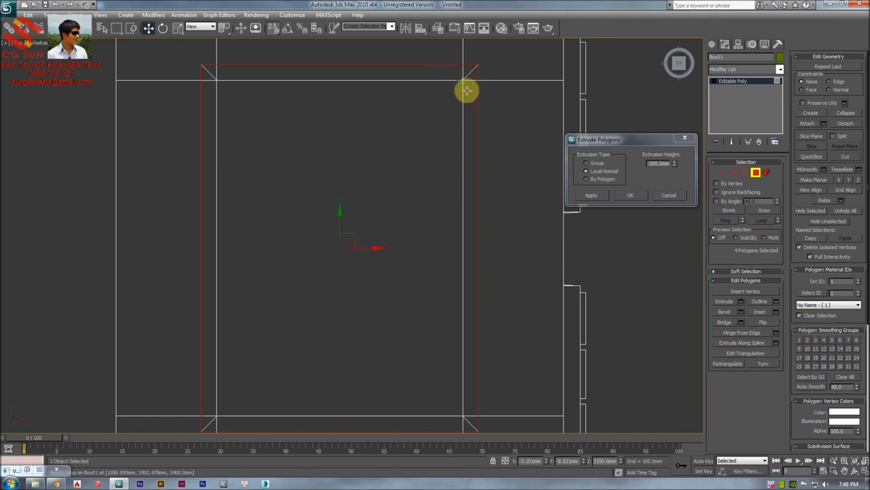
left_click_drag(678, 166, 674, 199)
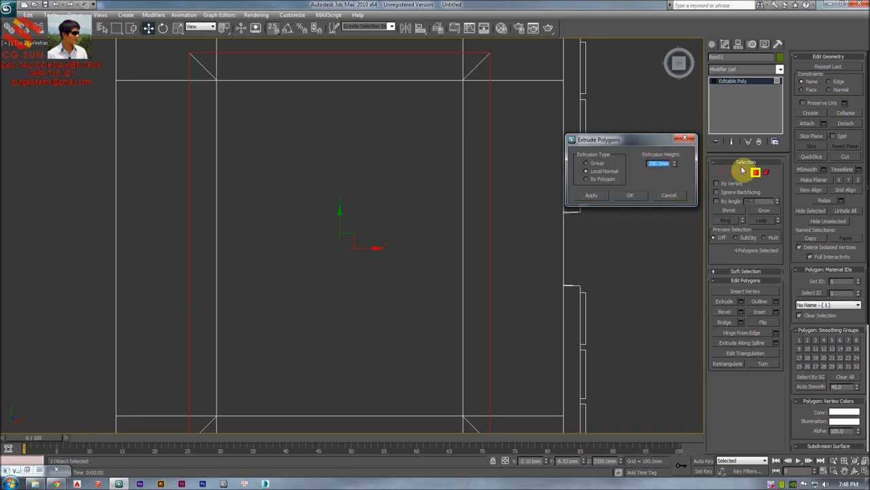
left_click(627, 200)
Deselect the polygons, leave polygon editing, and examine the ceiling recess profile in the front and perspective views
middle_click_drag(445, 224, 445, 219)
key("f")
key("z")
left_click(536, 175)
scroll(554, 218, "down", 2)
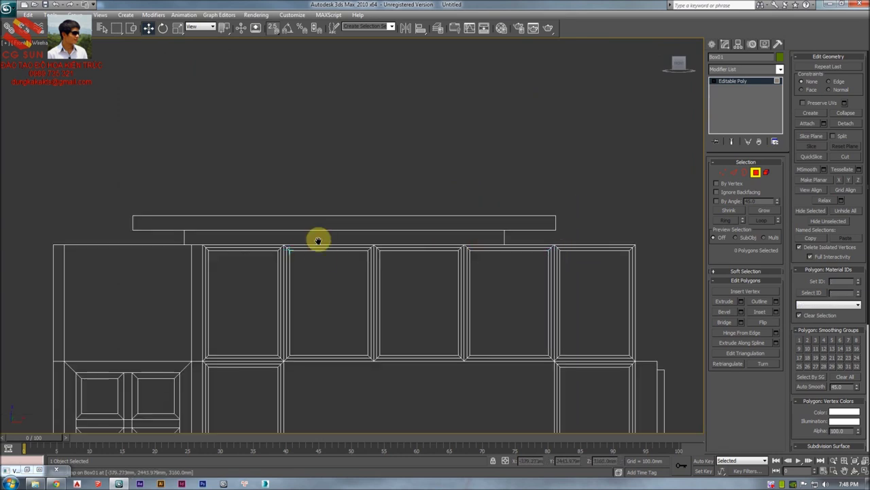
scroll(217, 223, "up", 3)
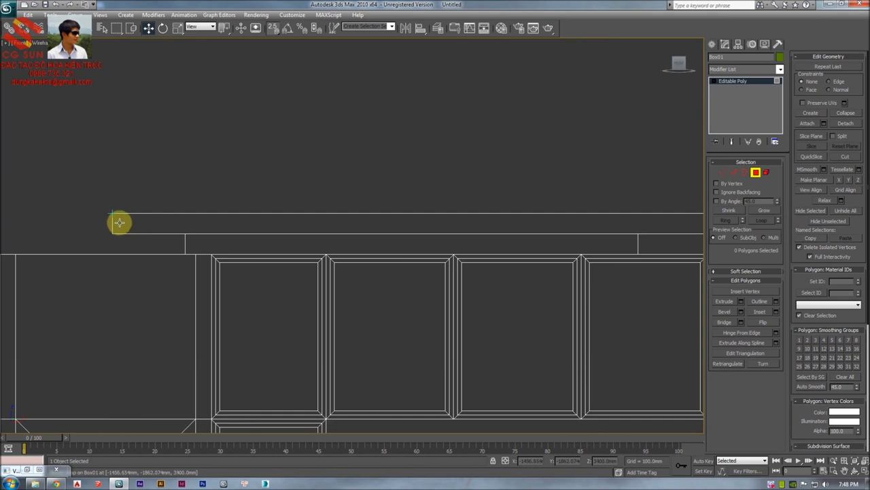
middle_click_drag(524, 244, 384, 237)
left_click(757, 172)
middle_click_drag(600, 204, 599, 180)
key("p")
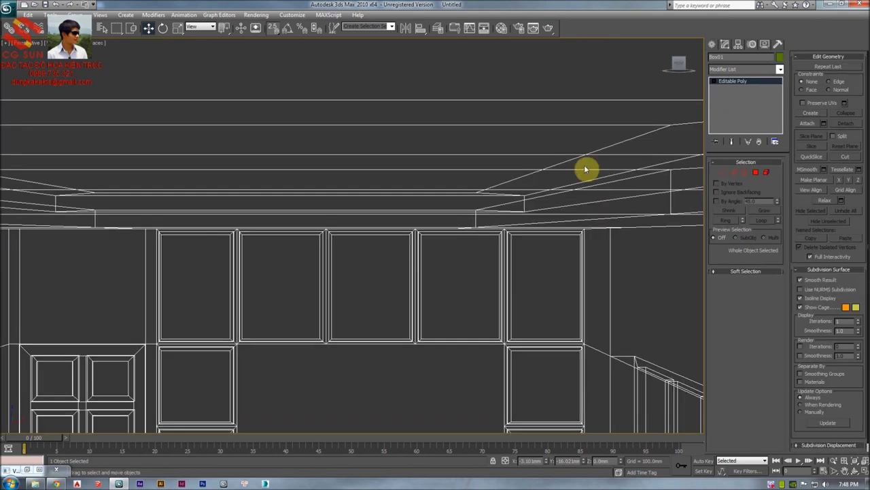
key("z")
key("F3")
mouse_move(492, 255)
middle_mouse_down("alt")
mouse_move(493, 234)
mouse_move(428, 246)
mouse_move(483, 238)
middle_mouse_up("alt")
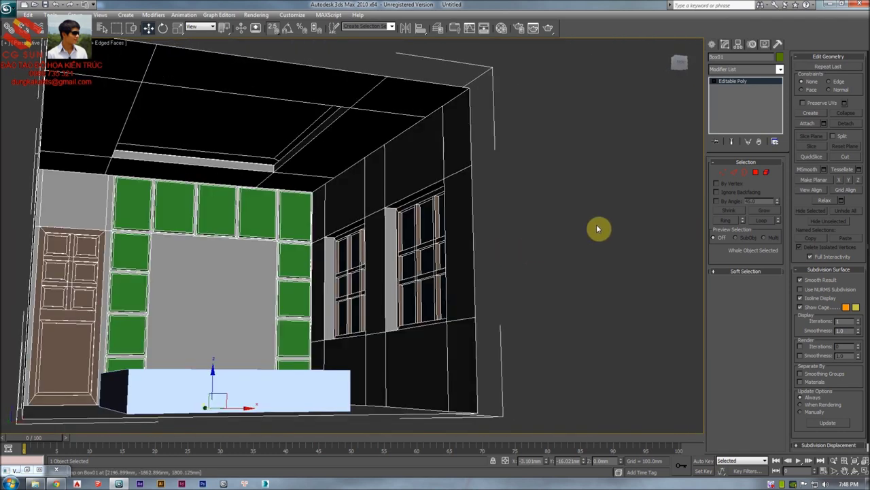
Hide the edged faces and test-render the perspective view of the room's interior
left_click(598, 229)
middle_click_drag(558, 216, 522, 206, "alt")
key("F4")
middle_click_drag(449, 208, 413, 226)
key("shift+q")
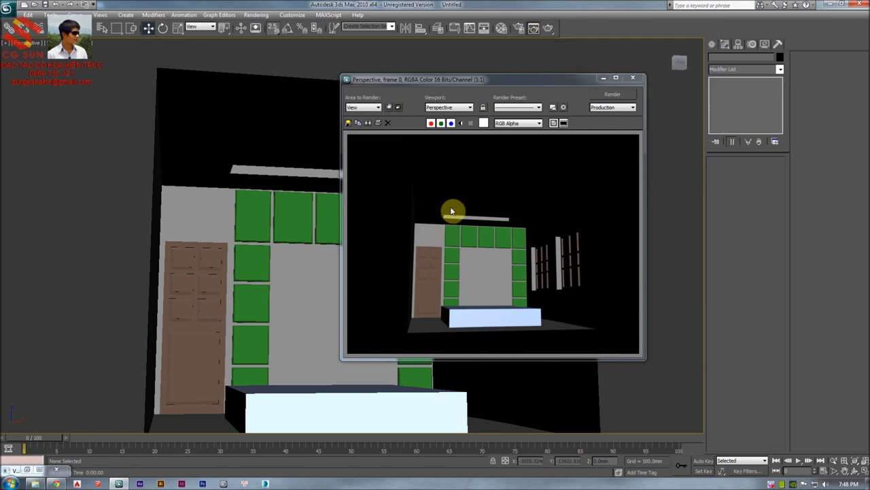
left_click(632, 84)
Delete the light blue box standing on the room's floor
middle_click_drag(520, 204, 467, 240, "alt")
left_click(443, 301)
key("Delete")
scroll(413, 322, "down", 5)
Examine the living room reference photo in the browser and switch back to 3ds Max
key("alt+Tab")
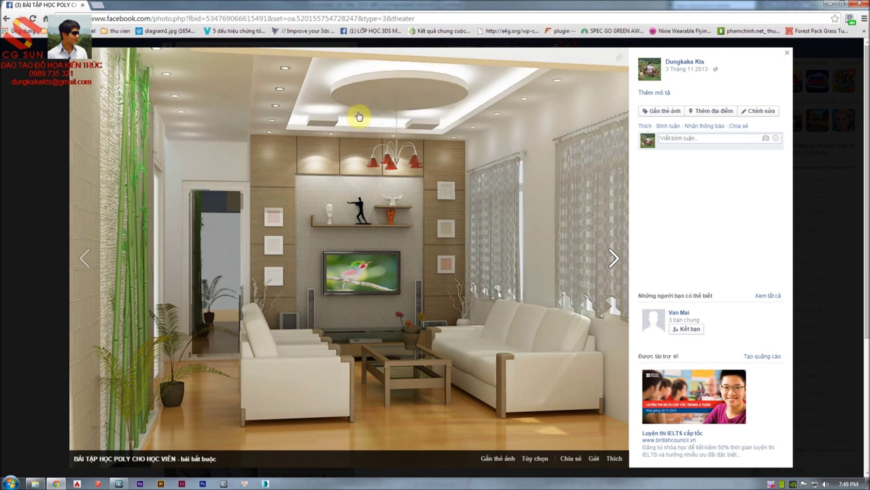
key("alt+Tab")
key("alt+Tab")
left_click(368, 109)
key("alt+Tab")
key("alt+Tab")
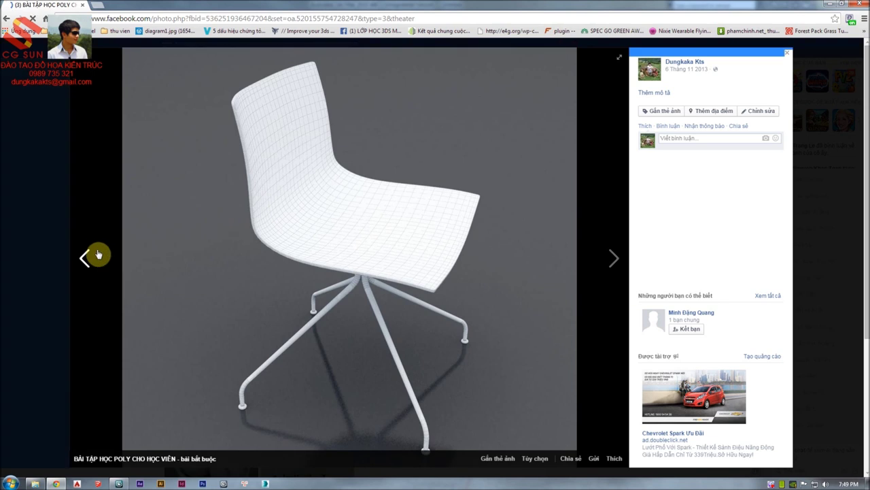
left_click(102, 265)
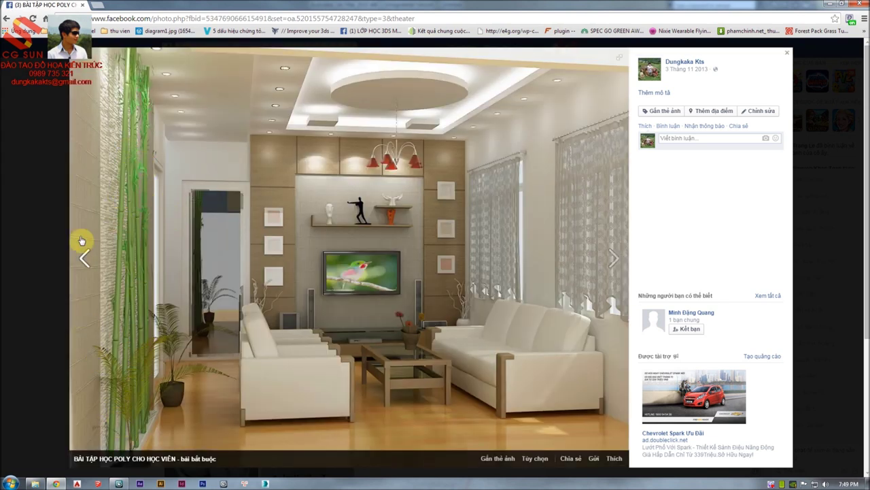
key("alt+Tab")
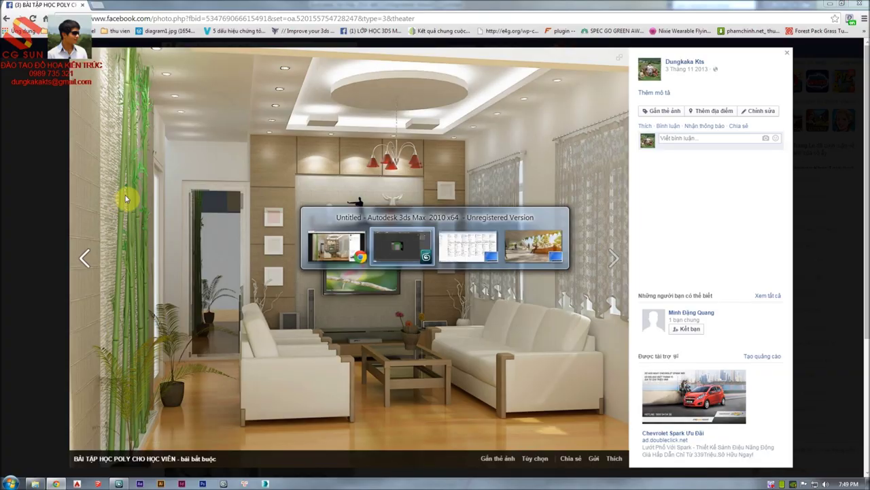
Select the room object with the plain side wall opposite the windows in view
middle_click_drag(338, 229, 323, 230, "alt")
left_click(314, 236)
scroll(315, 236, "up", 10)
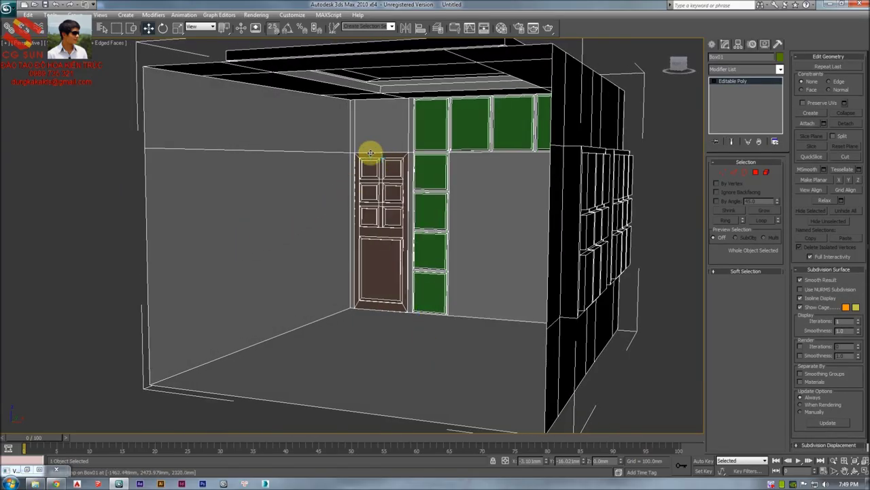
left_click(755, 173)
left_click(241, 254)
middle_click_drag(241, 255, 378, 173)
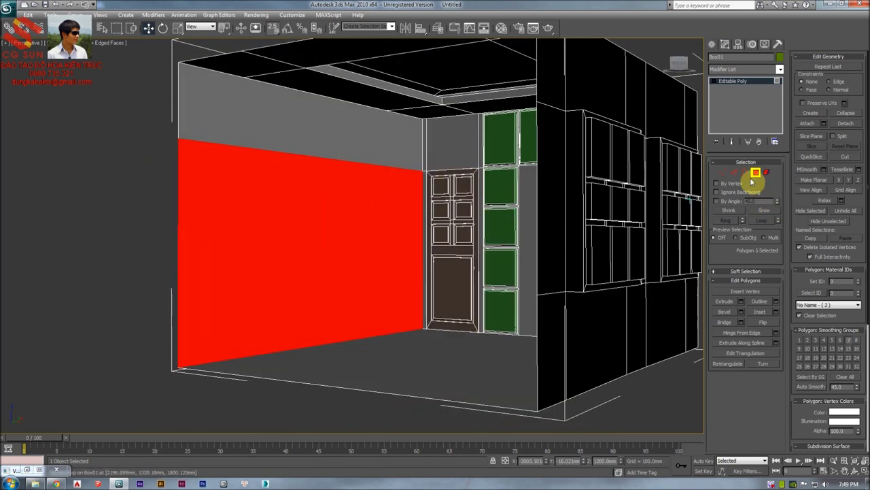
left_click(94, 255)
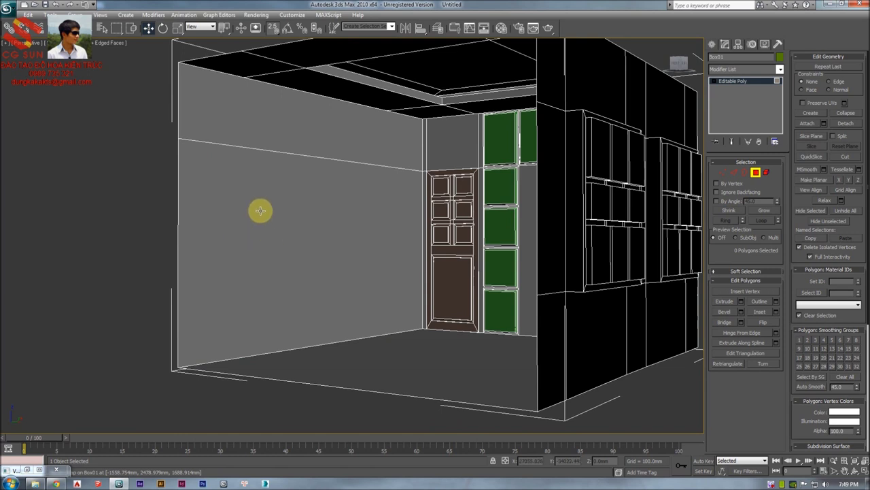
middle_click_drag(260, 210, 271, 206, "alt")
left_click(346, 241)
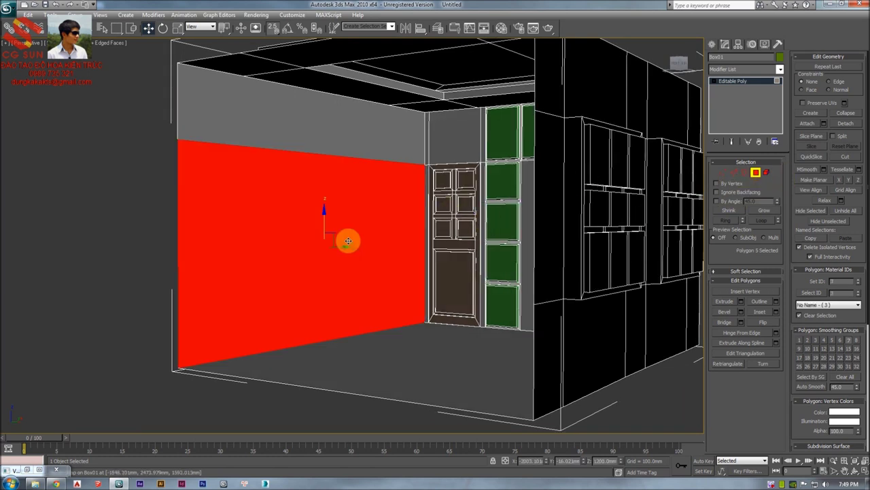
right_click(355, 237)
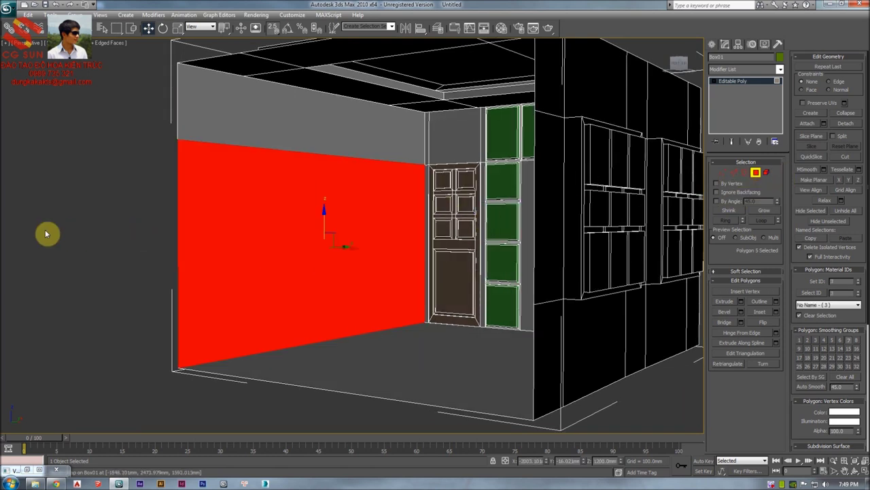
left_click(44, 233)
Select the three horizontal edges of the plain side wall and preview a Connect with 2 segments
left_click(734, 172)
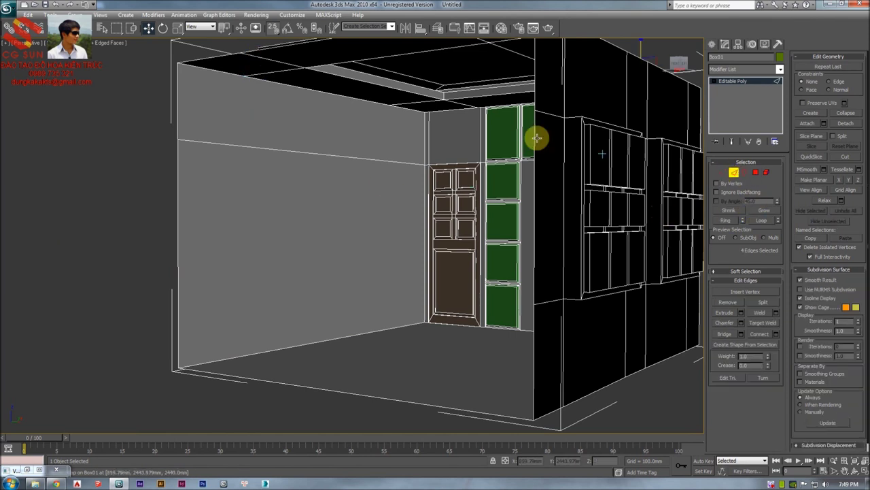
left_click(321, 346)
right_click(335, 280)
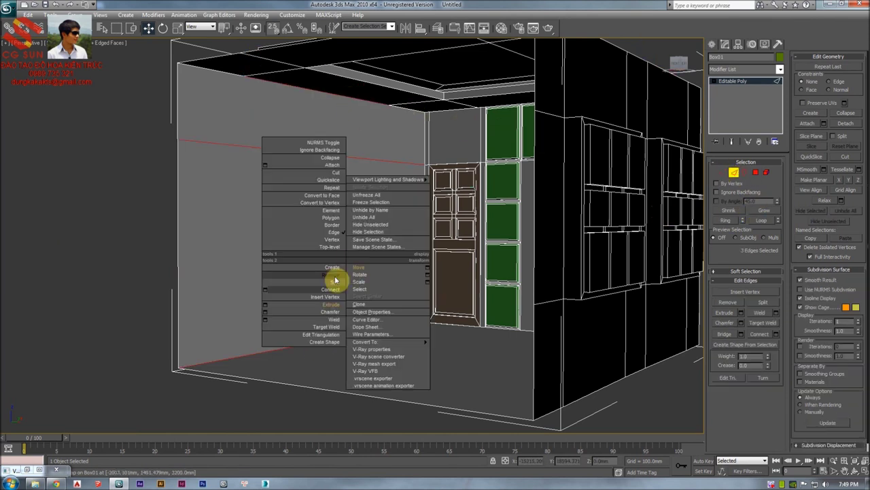
left_click(266, 290)
left_click(625, 163)
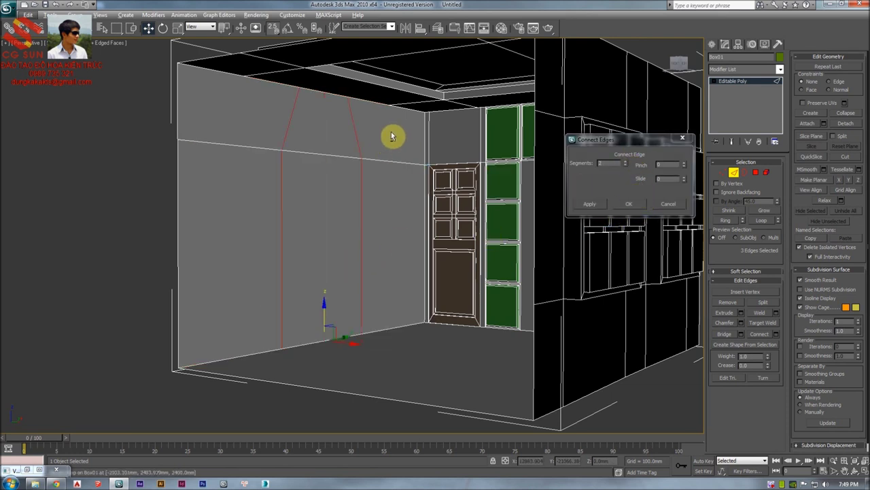
left_click_drag(684, 168, 686, 132)
mouse_move(364, 203)
middle_mouse_down()
mouse_move(353, 234)
mouse_move(440, 216)
middle_mouse_up()
key("t")
key("F3")
scroll(372, 226, "down", 2)
key("p")
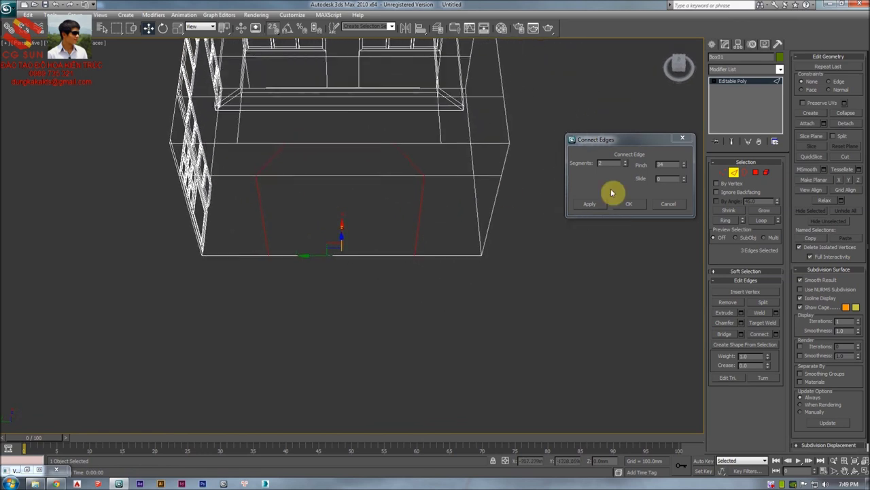
left_click_drag(686, 166, 671, 201)
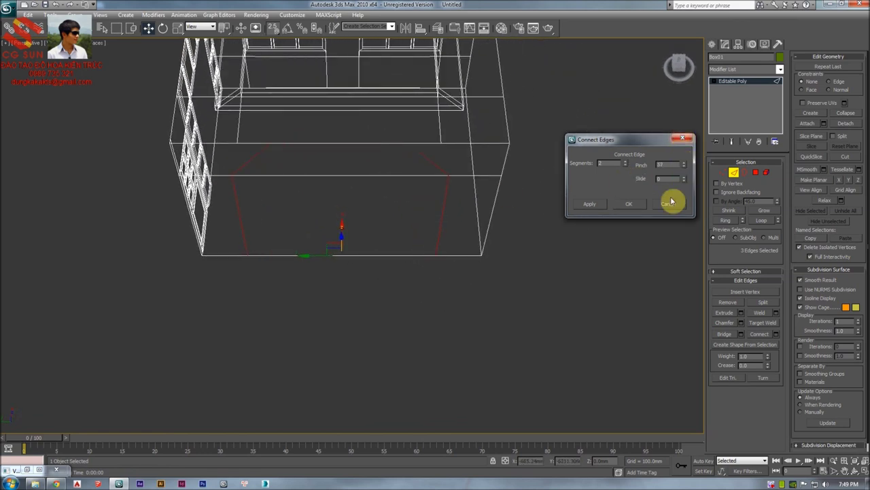
key("t")
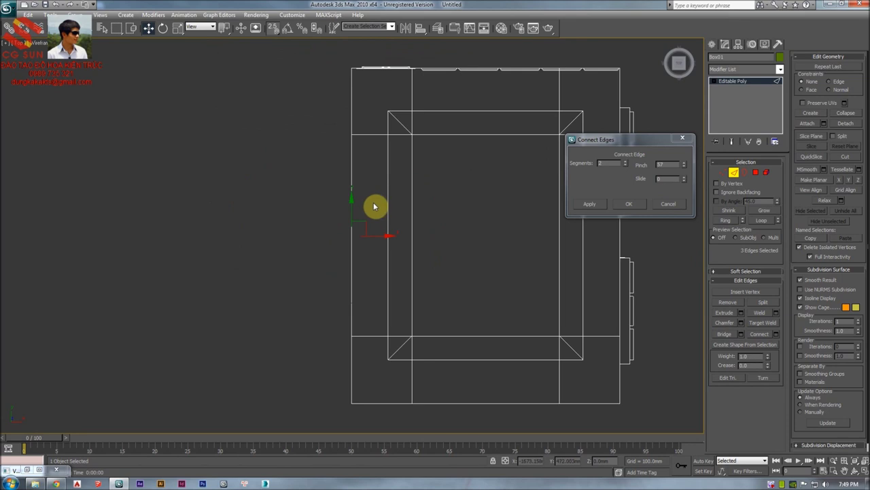
mouse_move(369, 200)
middle_mouse_down()
mouse_move(383, 193)
mouse_move(363, 208)
middle_mouse_up()
key("l")
key("z")
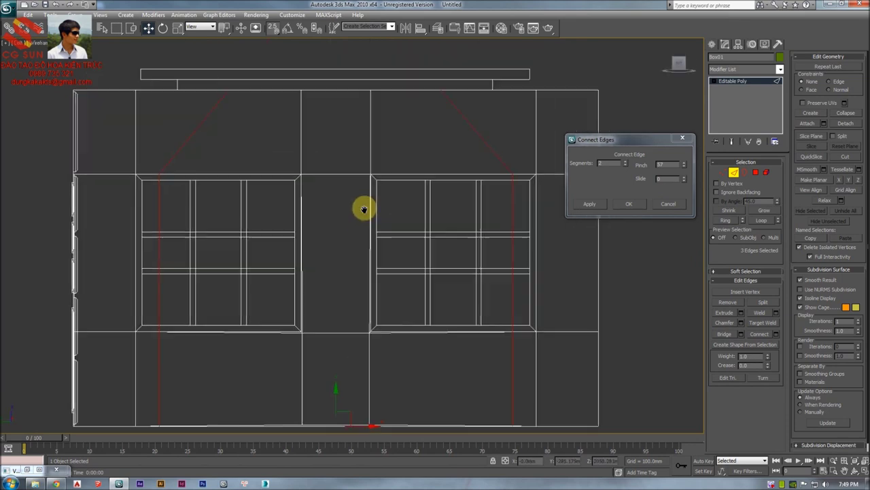
scroll(364, 209, "down", 2)
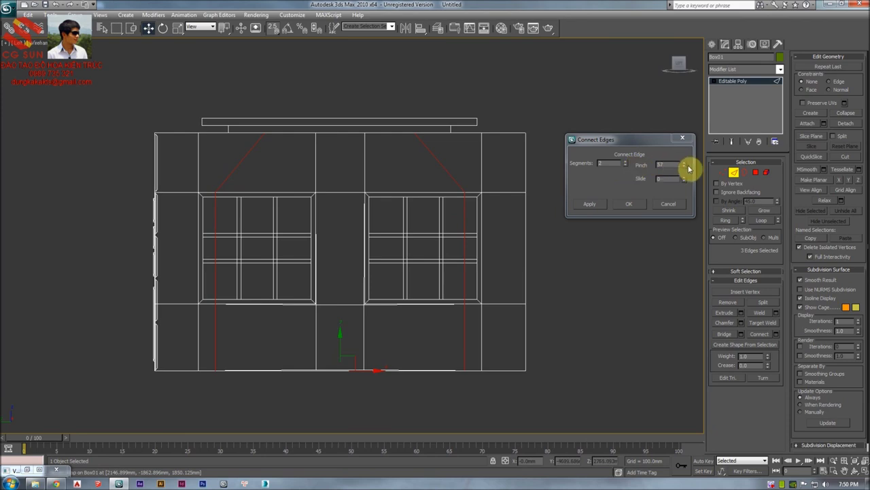
left_click_drag(685, 166, 684, 179)
middle_click(415, 199)
key("p")
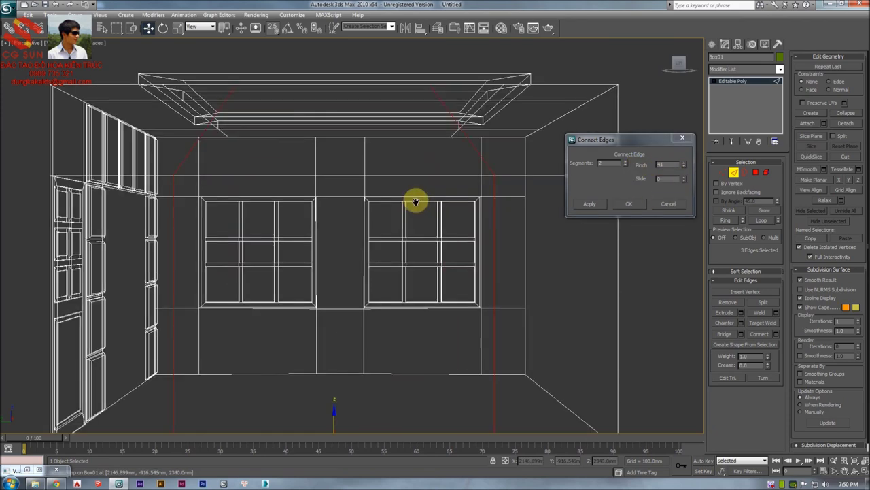
key("z")
key("F3")
middle_click_drag(437, 215, 369, 227, "alt")
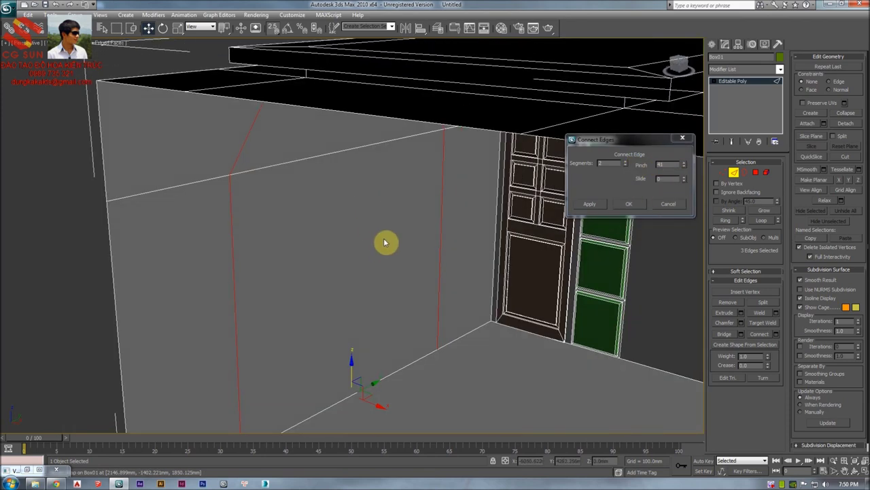
middle_click_drag(428, 171, 449, 192, "alt")
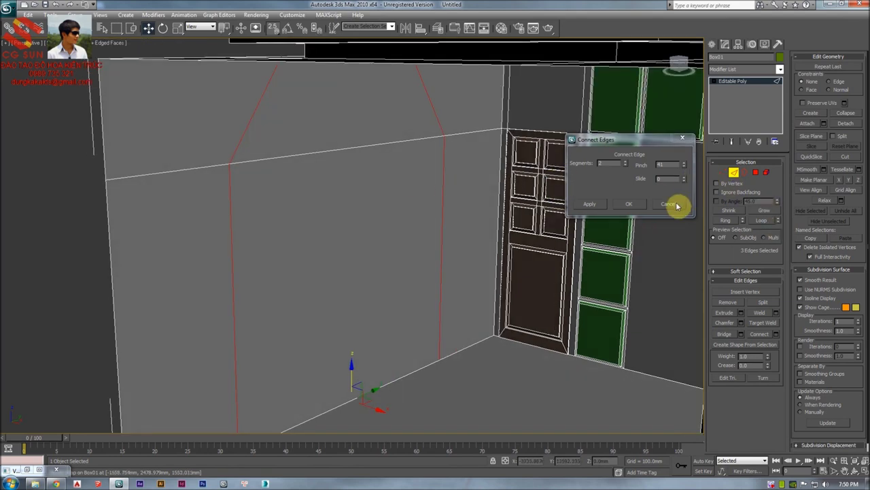
left_click(677, 206)
Select both polygons of the plain side wall and QuickSlice them along the ceiling recess's inner edge nearest the door wall
left_click(755, 173)
left_click(340, 233)
left_click(336, 134, "ctrl")
middle_click_drag(340, 151, 353, 186, "alt")
middle_click_drag(344, 219, 469, 233, "alt")
scroll(379, 221, "down", 5)
key("t")
scroll(466, 231, "down", 3)
key("F3")
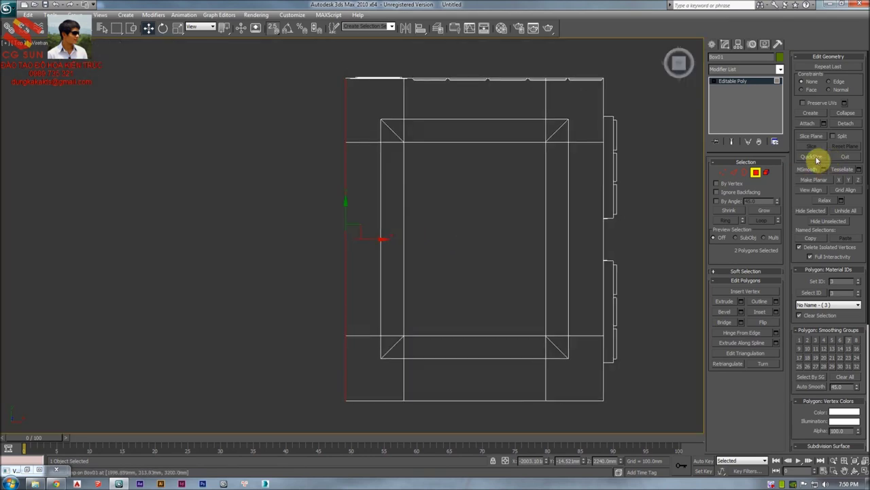
left_click(818, 160)
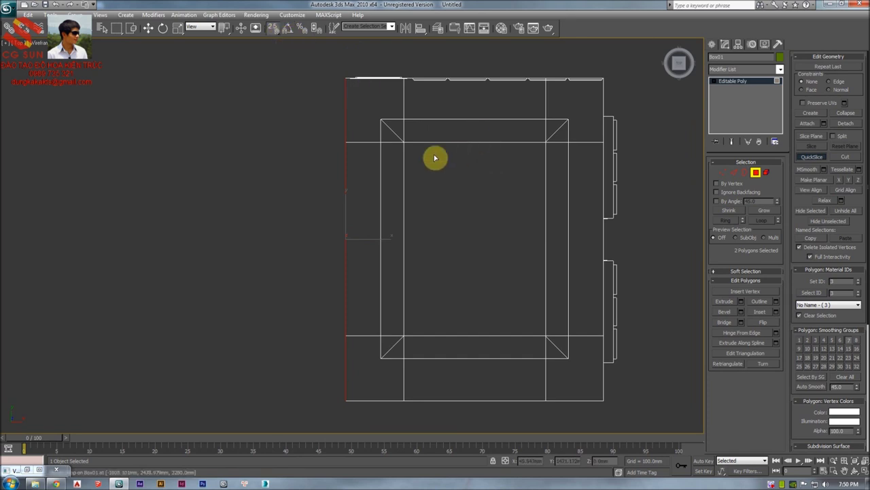
left_click(404, 142)
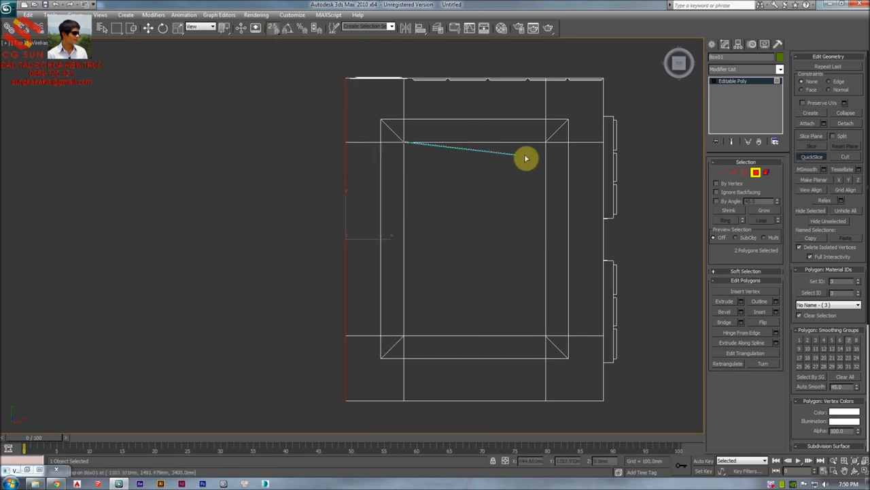
left_click(546, 143)
QuickSlice the selected side wall polygons along the ceiling recess's inner edge farthest from the door wall
middle_click_drag(553, 224, 553, 158)
left_click(543, 269)
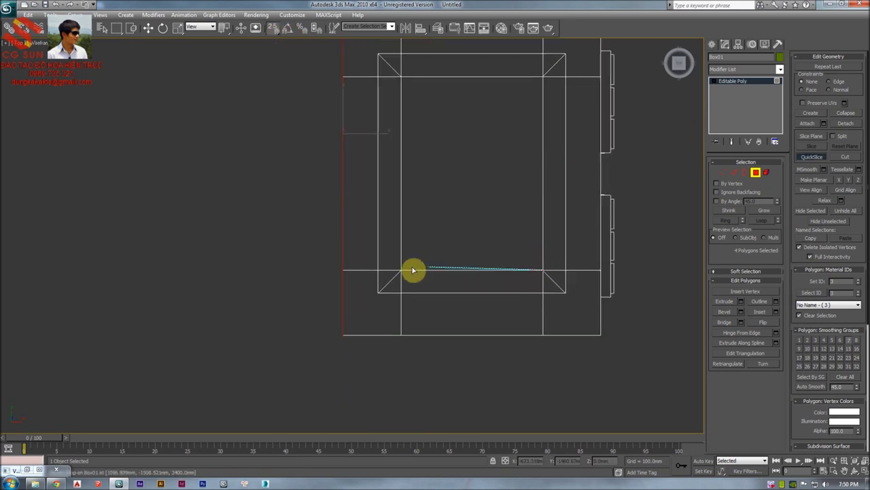
left_click(409, 270)
middle_click_drag(490, 198, 151, 253)
key("p")
key("w")
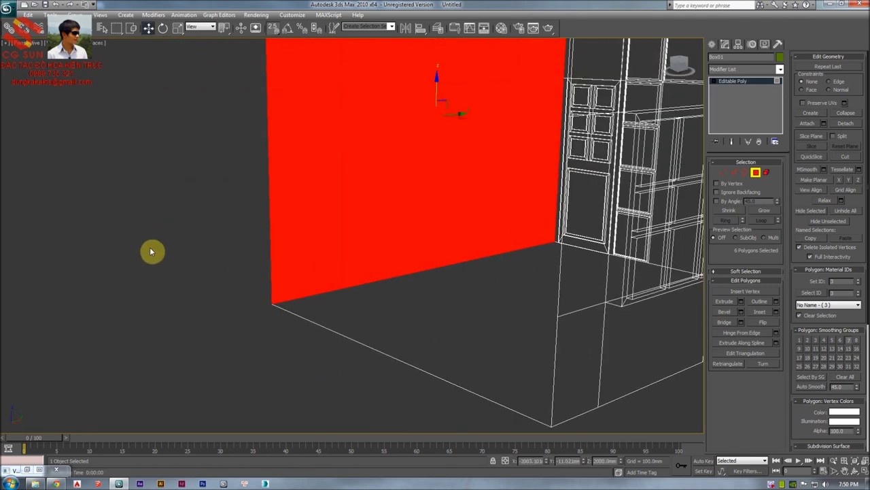
Extrude the lower middle polygon of the plain side wall by -150 mm using Local Normal
left_click(152, 252)
left_click(449, 171)
key("Delete")
middle_click_drag(397, 276, 417, 234, "alt")
left_click(420, 233)
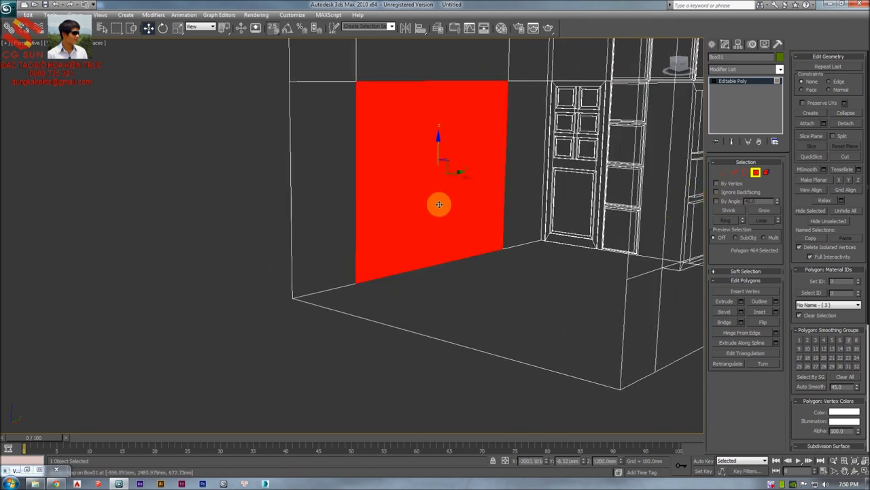
right_click(437, 202)
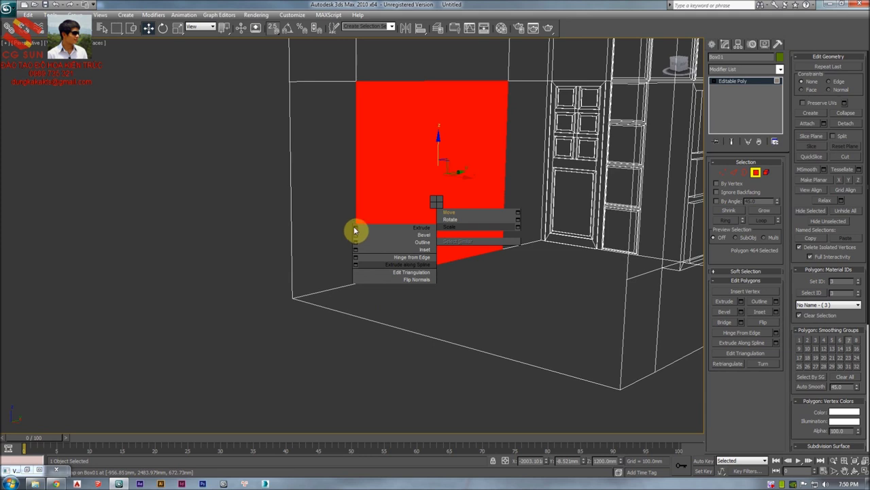
left_click(355, 229)
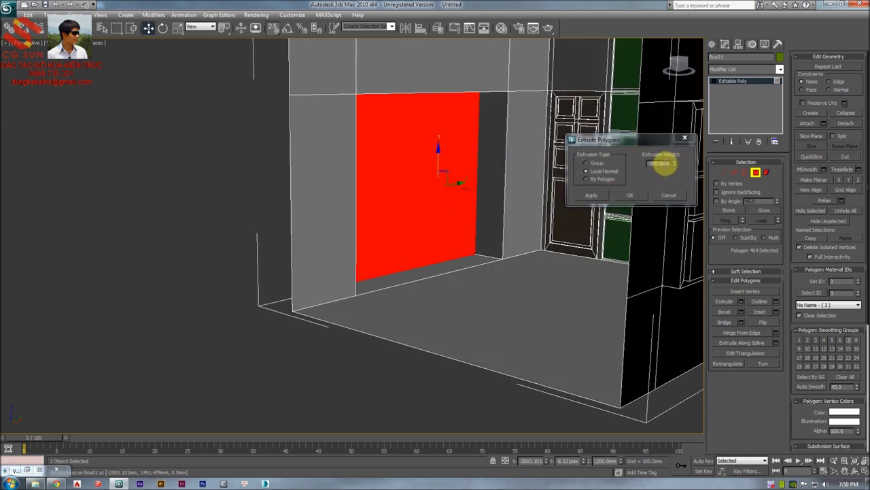
double_click(658, 164)
type("-1")
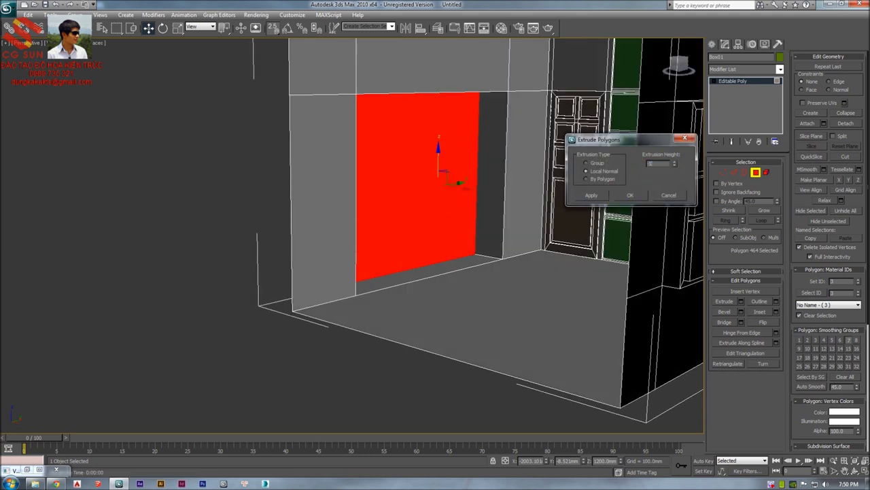
type("50")
key("Return")
left_click(620, 198)
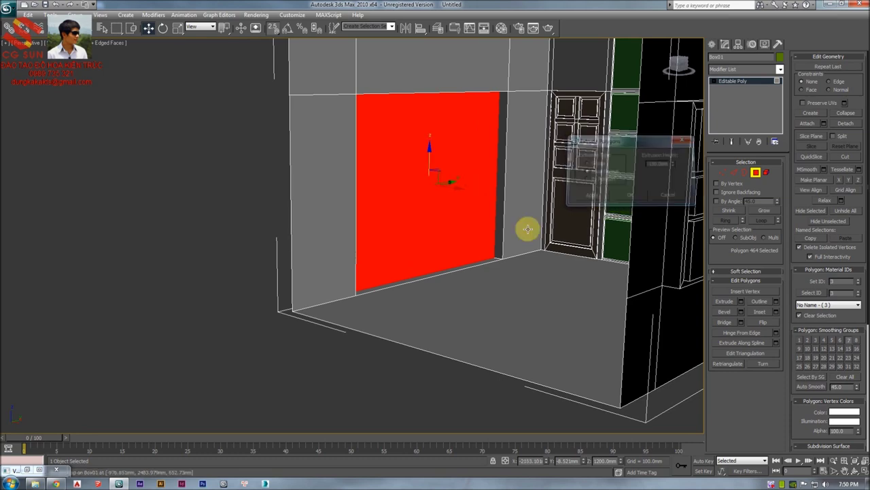
Connect the ring of depth edges around the side wall niche with a single edge loop halfway through its depth
left_click(192, 265)
middle_click_drag(343, 245, 400, 209, "alt")
middle_click_drag(401, 209, 403, 231)
scroll(414, 215, "up", 2)
middle_click_drag(425, 200, 447, 242)
middle_click_drag(622, 218, 365, 255)
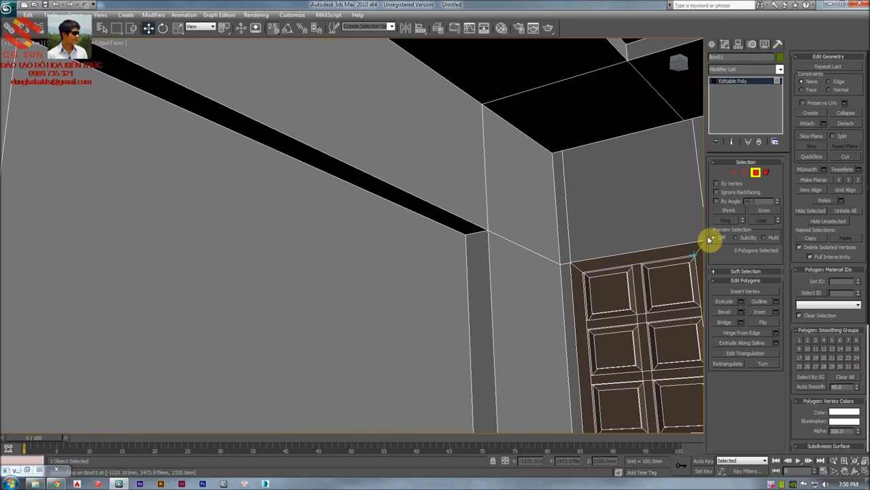
left_click(735, 175)
left_click(473, 239)
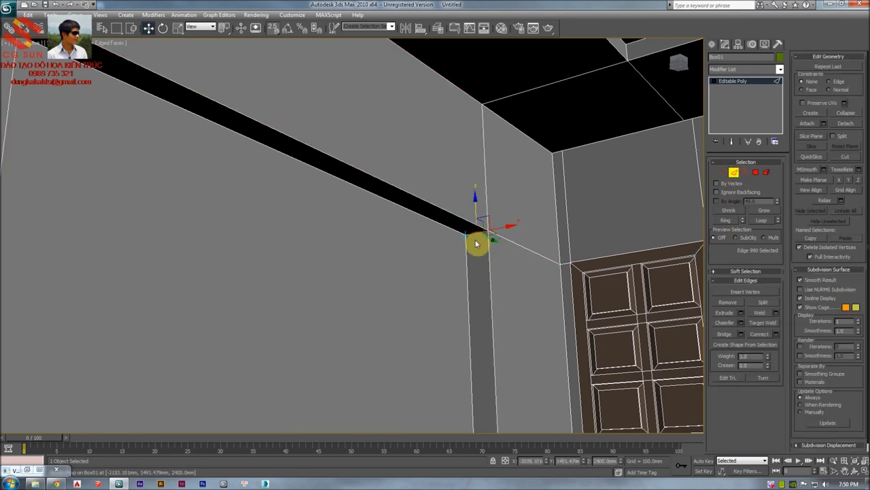
left_click(739, 221)
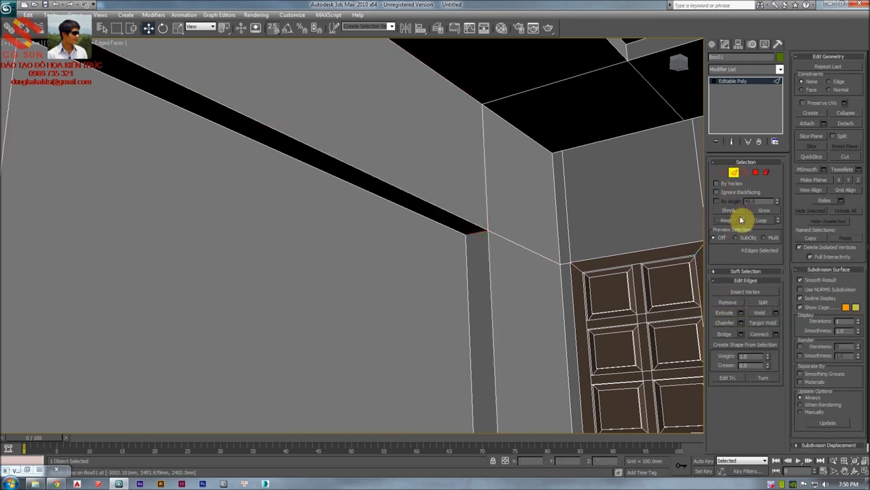
left_click(775, 335)
left_click(625, 166)
left_click(628, 204)
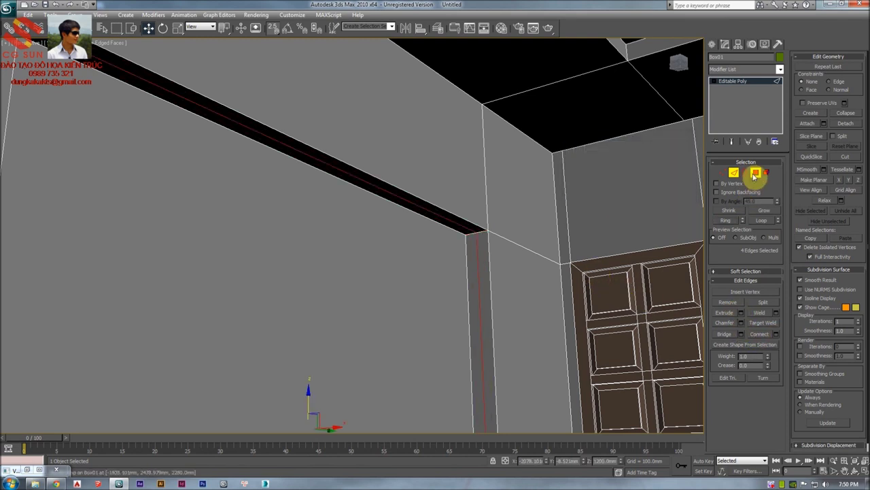
Extrude the rear half of the niche's top face about 200 mm upward into the wall using Local Normal
left_click(755, 172)
left_click(452, 227)
right_click(544, 252)
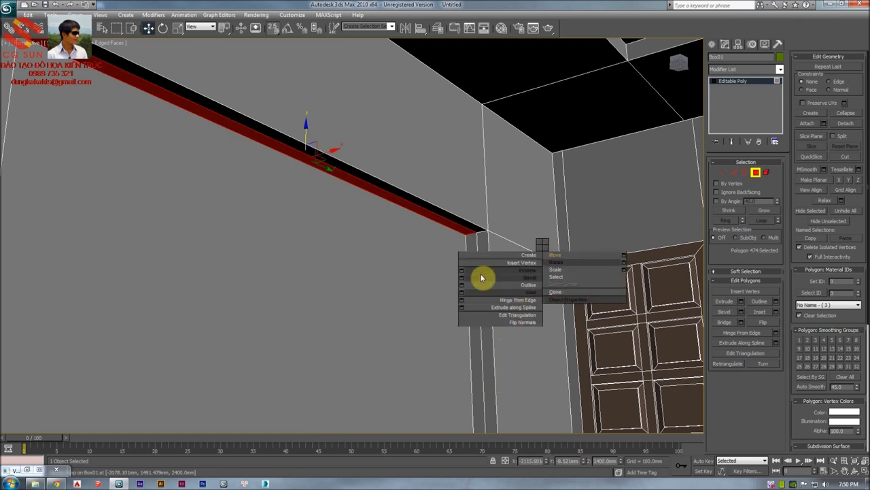
left_click(461, 271)
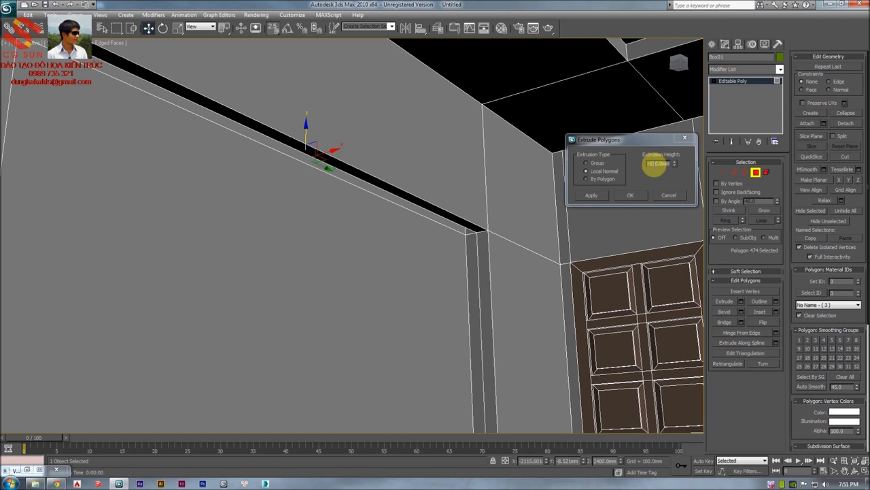
left_click_drag(650, 164, 693, 165)
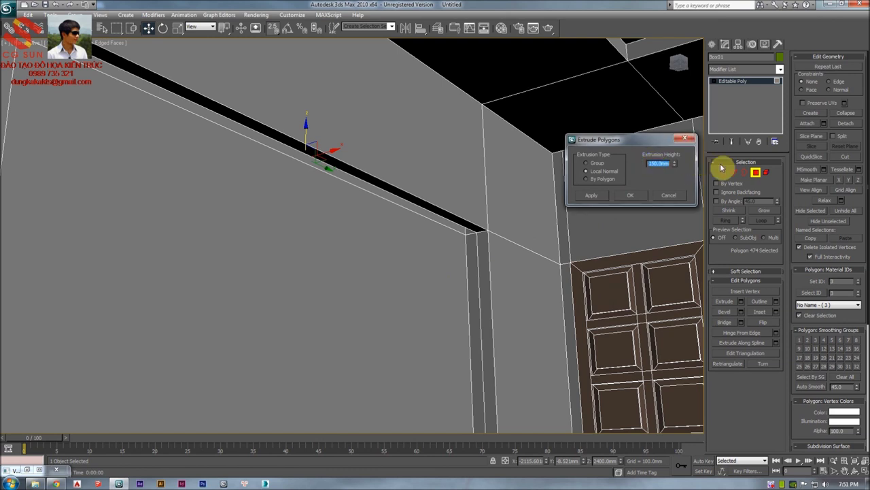
left_click(620, 196)
Examine the slot above the niche in the front wireframe view and the whole room in shaded perspective
key("f")
key("F3")
middle_click_drag(397, 198, 439, 136)
scroll(439, 136, "down", 8)
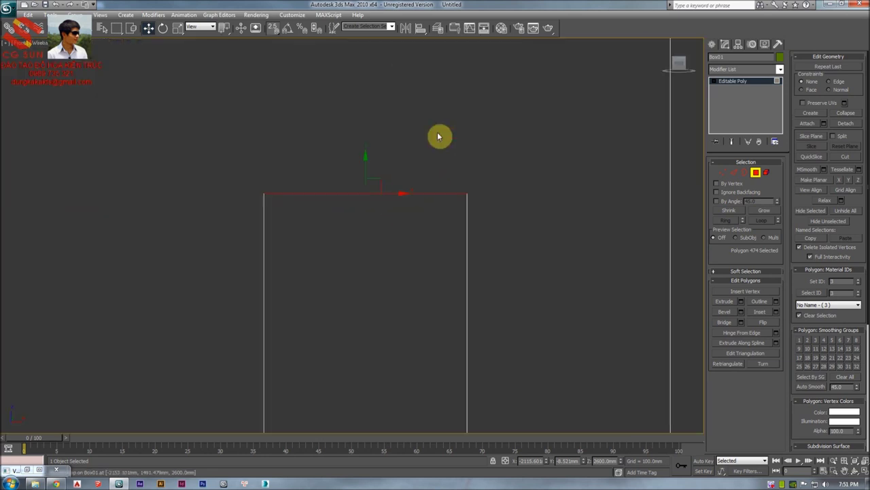
left_click(316, 178)
scroll(347, 219, "down", 3)
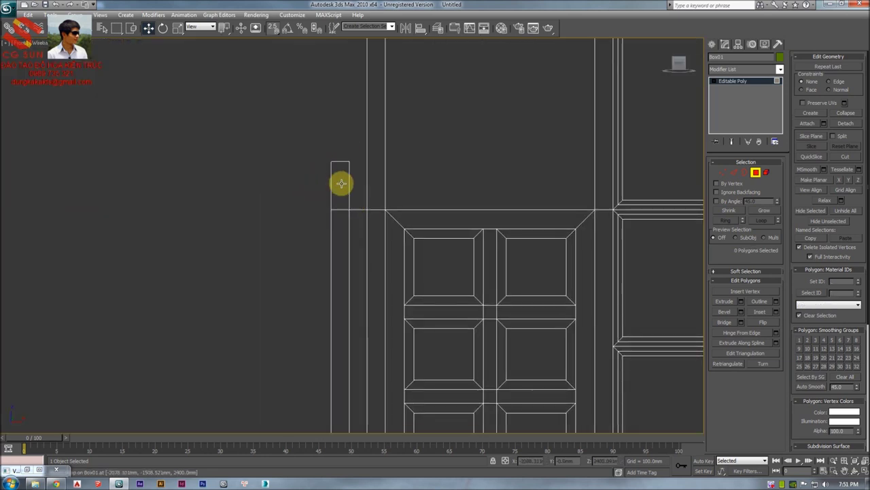
mouse_move(353, 289)
middle_mouse_down()
mouse_move(301, 188)
mouse_move(276, 183)
mouse_move(306, 191)
middle_mouse_up()
key("p")
scroll(301, 188, "down", 5)
key("F3")
scroll(278, 185, "down", 2)
scroll(306, 191, "up", 2)
scroll(307, 191, "down", 2)
scroll(315, 190, "up", 4)
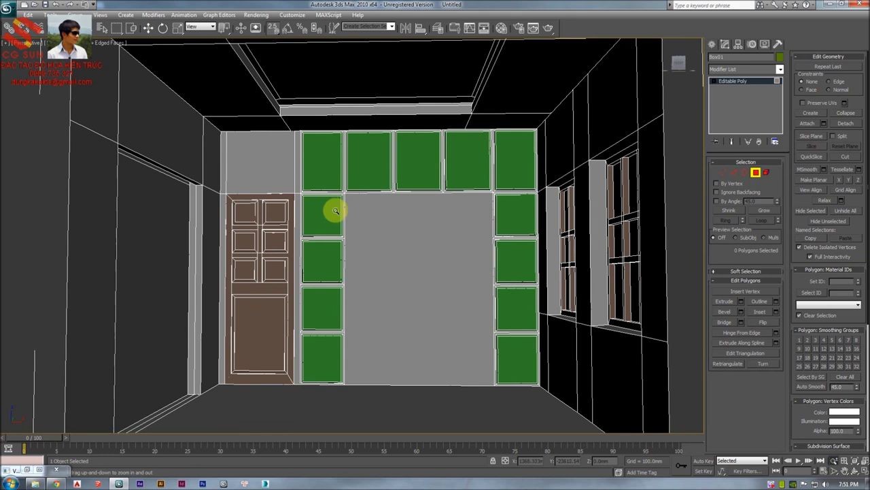
middle_click_drag(344, 202, 341, 188)
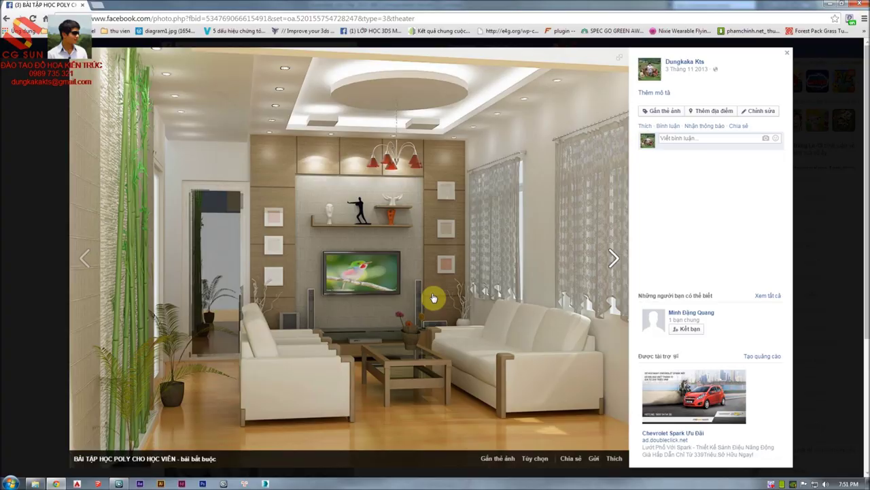
Switch from the reference photo in the browser back to 3ds Max, render the perspective view, and close the render
key("alt+Tab")
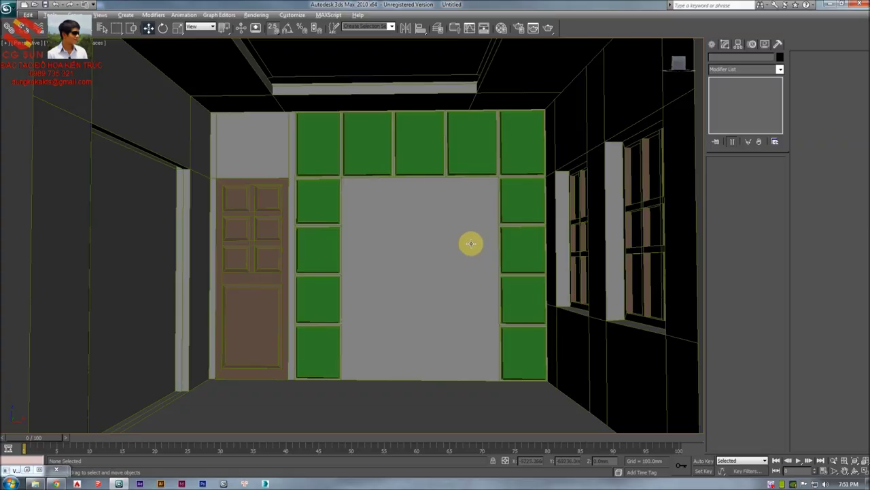
key("shift+q")
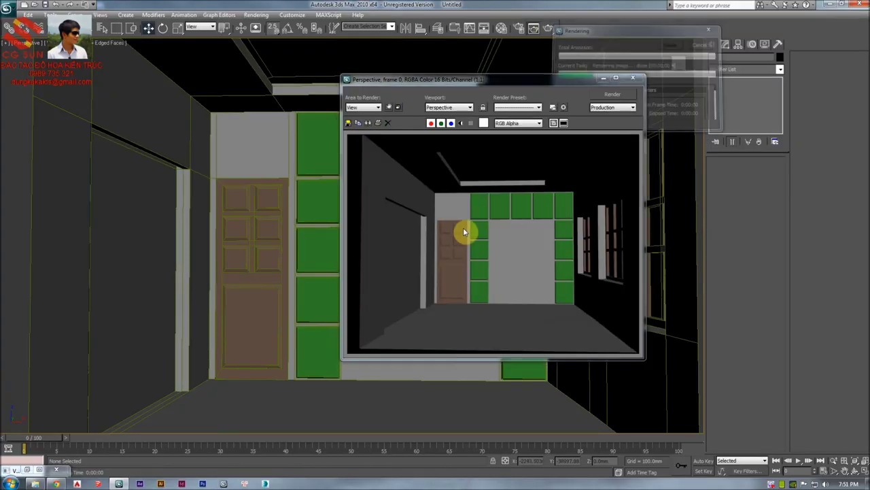
left_click(633, 77)
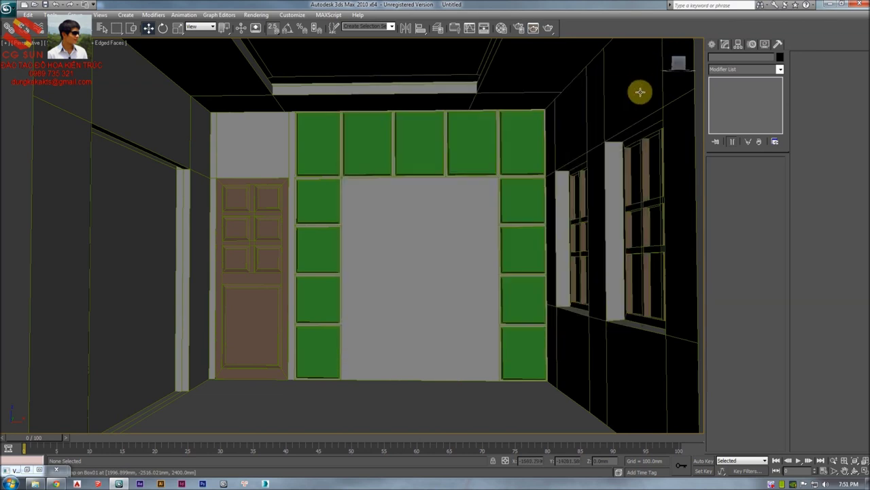
Start saving the scene as a 3ds Max file and choose the Desktop as its location
key("ctrl+s")
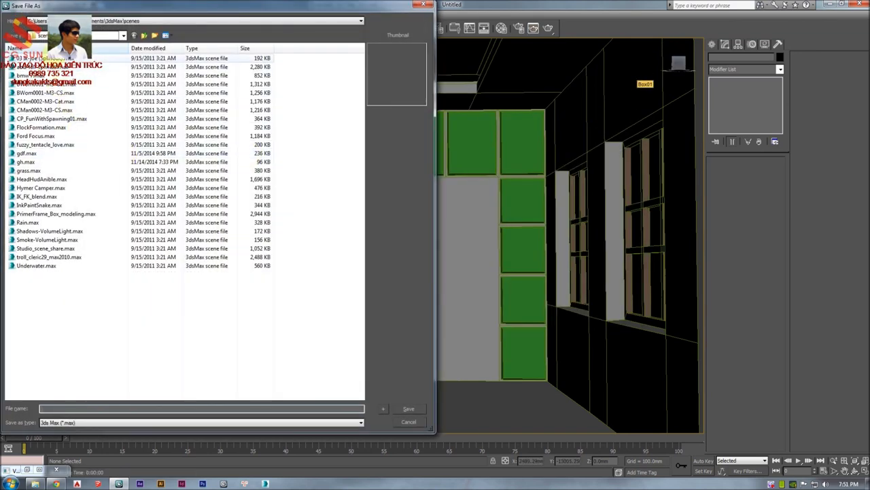
left_click(42, 44)
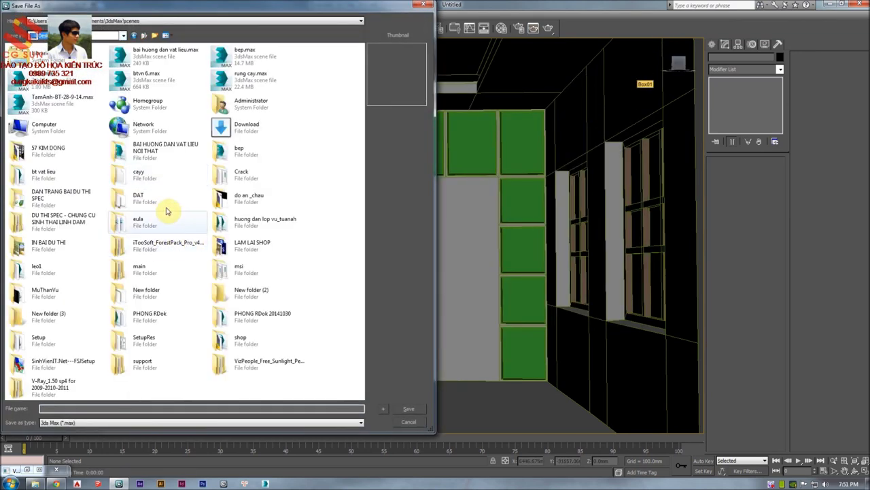